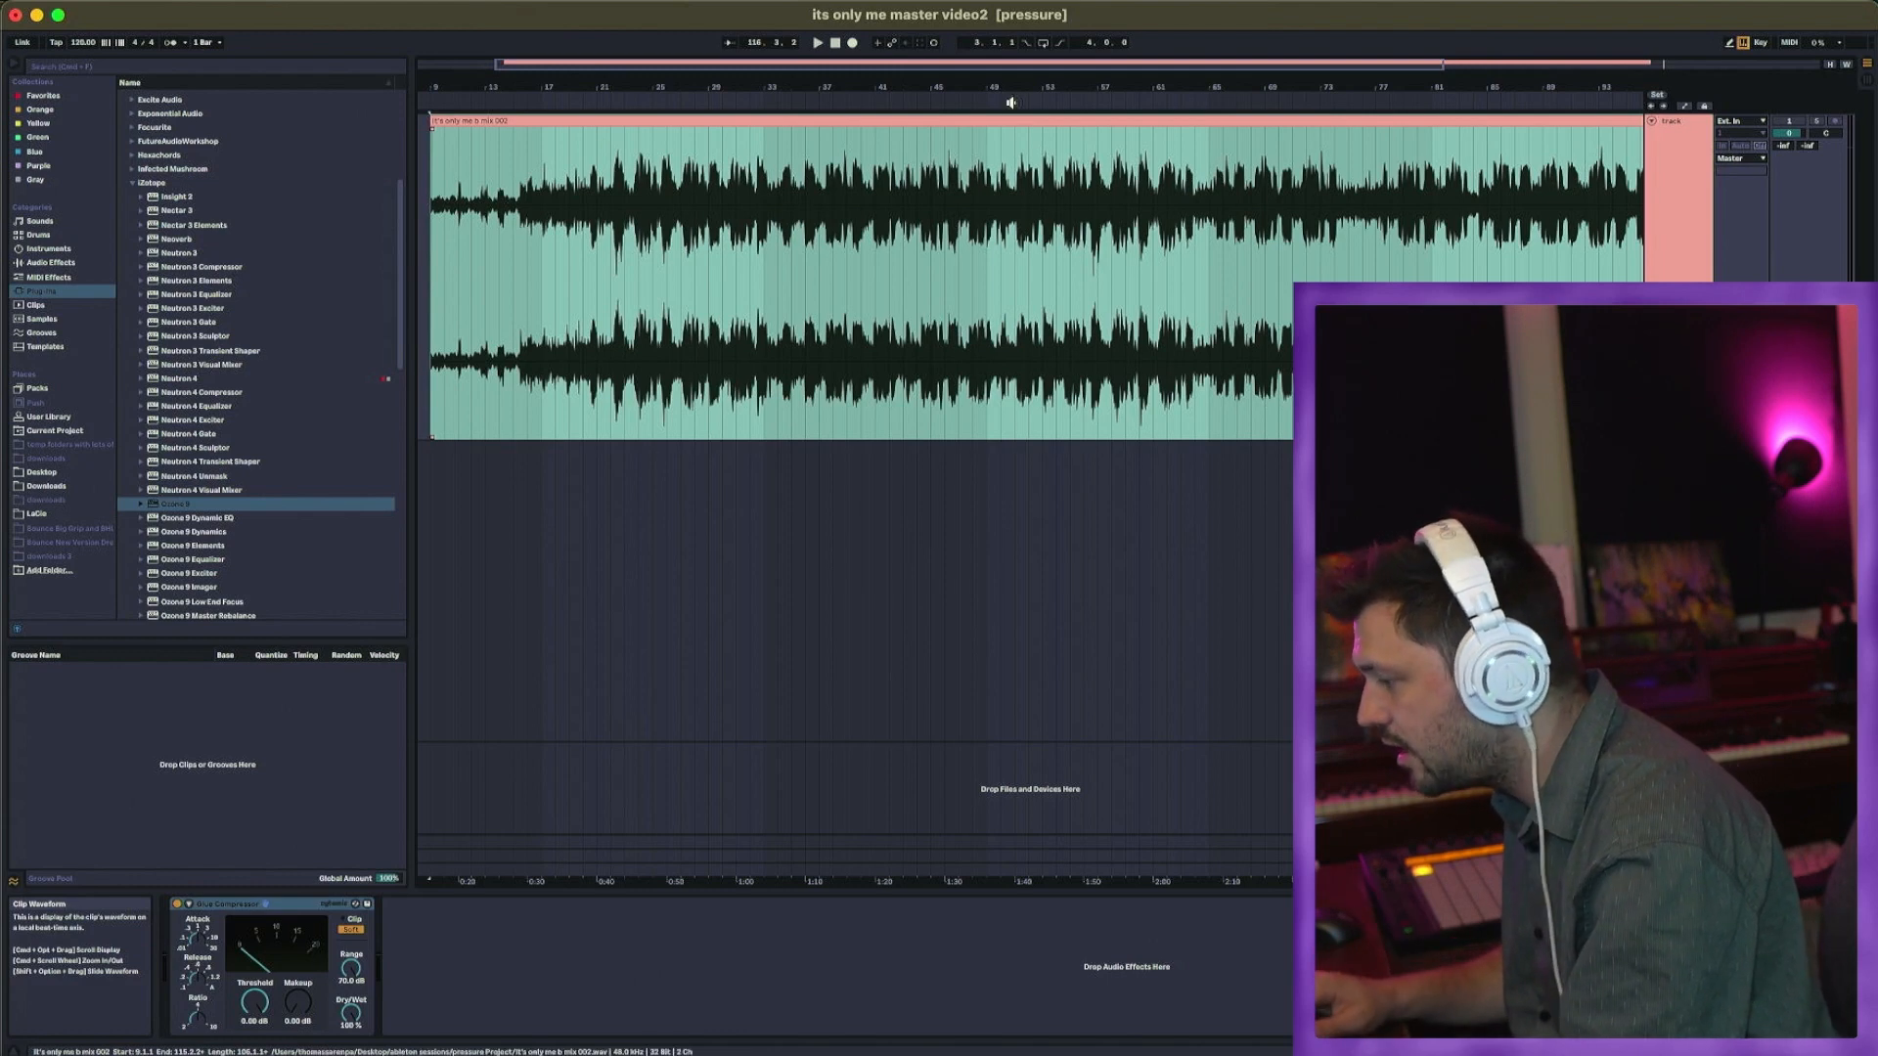
Step: Examine the mix clip's audio settings and the Glue Compressor's options, including Oversampling
{"action": "left_click", "coordinate": [868, 120]}
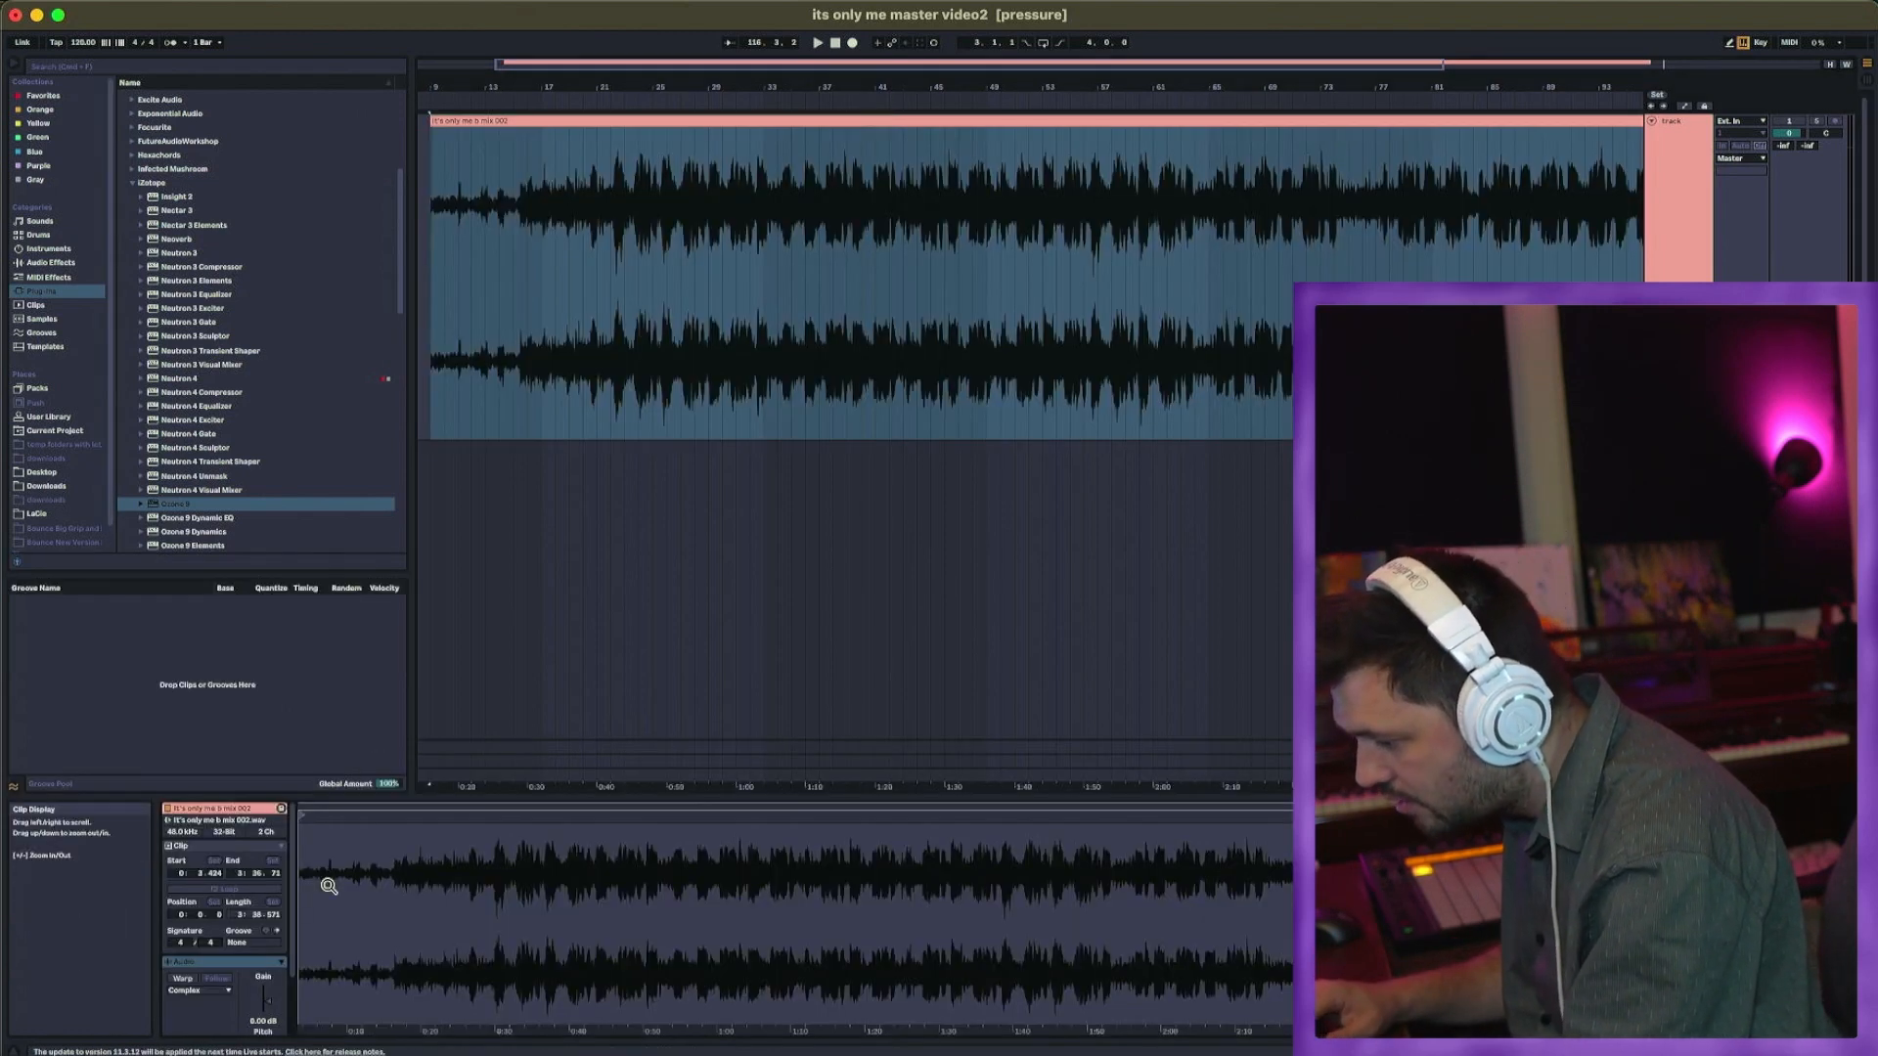
{"action": "scroll", "coordinate": [329, 885], "scroll_direction": "left", "scroll_amount": 1}
{"action": "scroll", "coordinate": [241, 977], "scroll_direction": "down", "scroll_amount": 3}
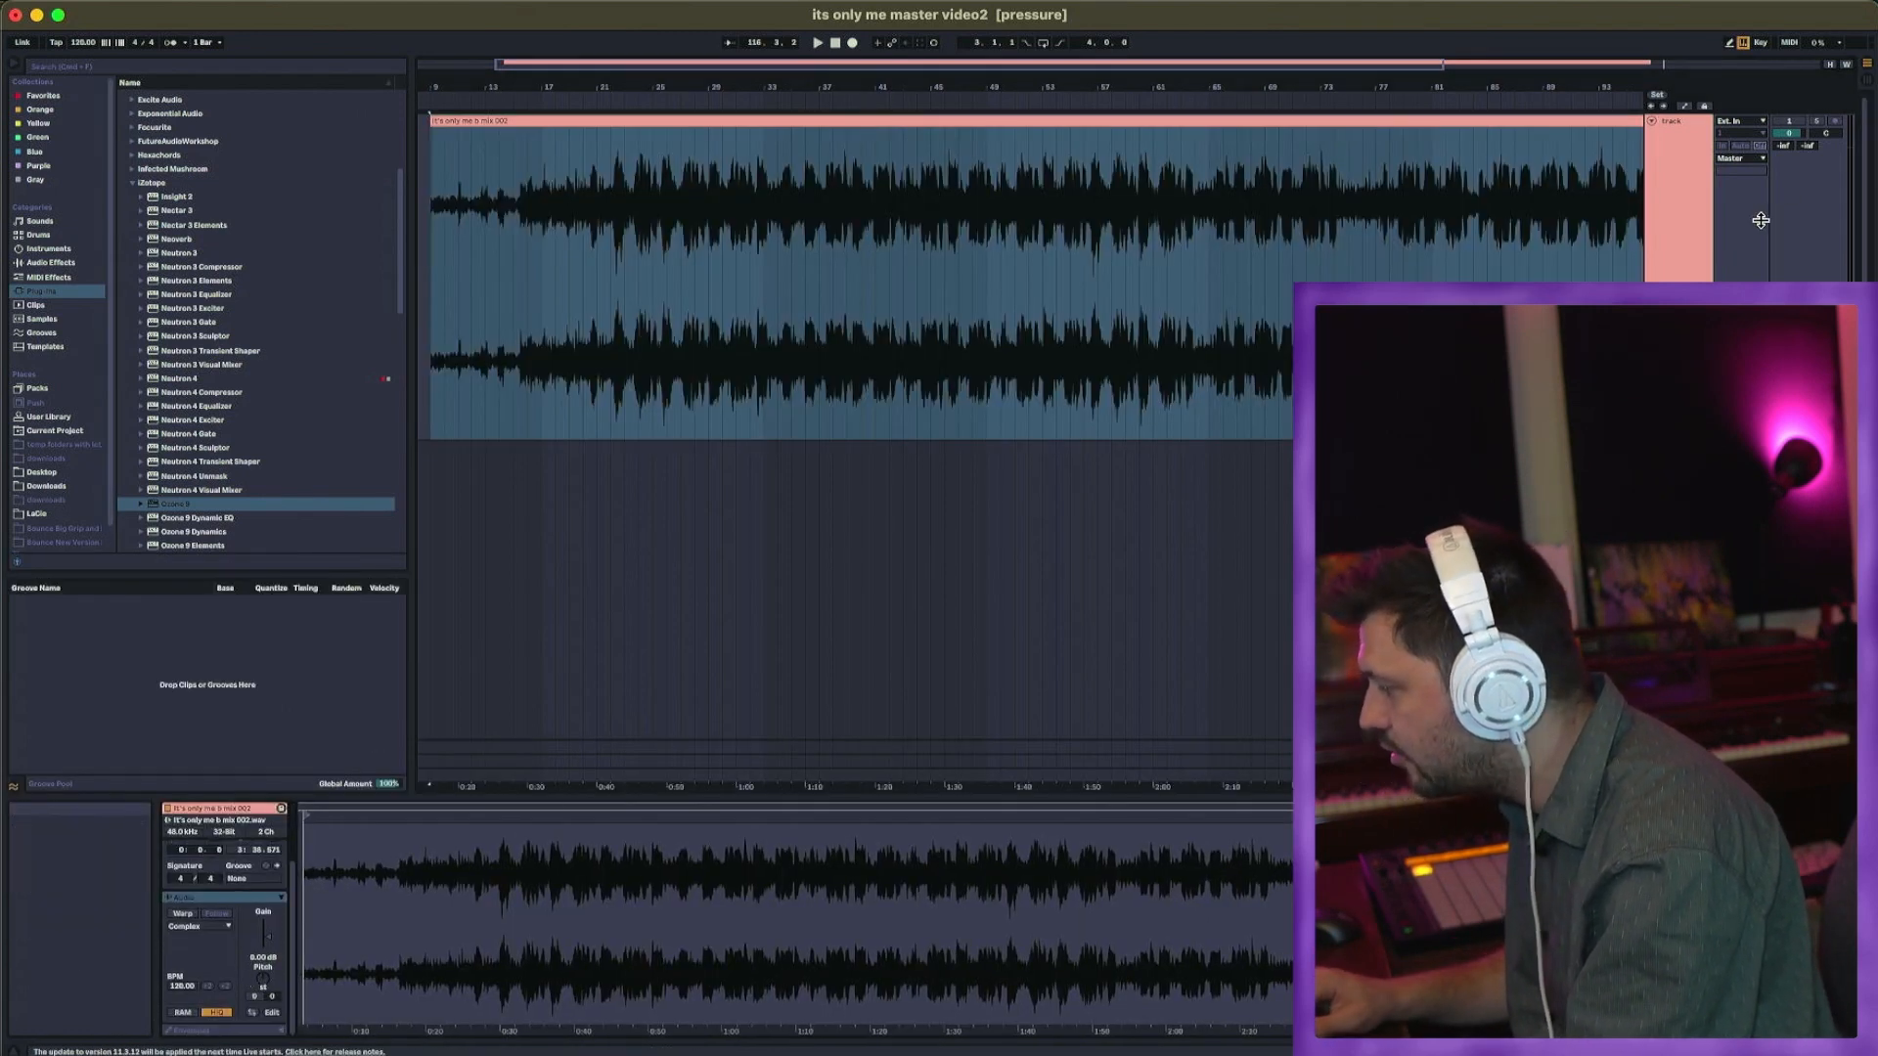
{"action": "left_click", "coordinate": [1668, 266]}
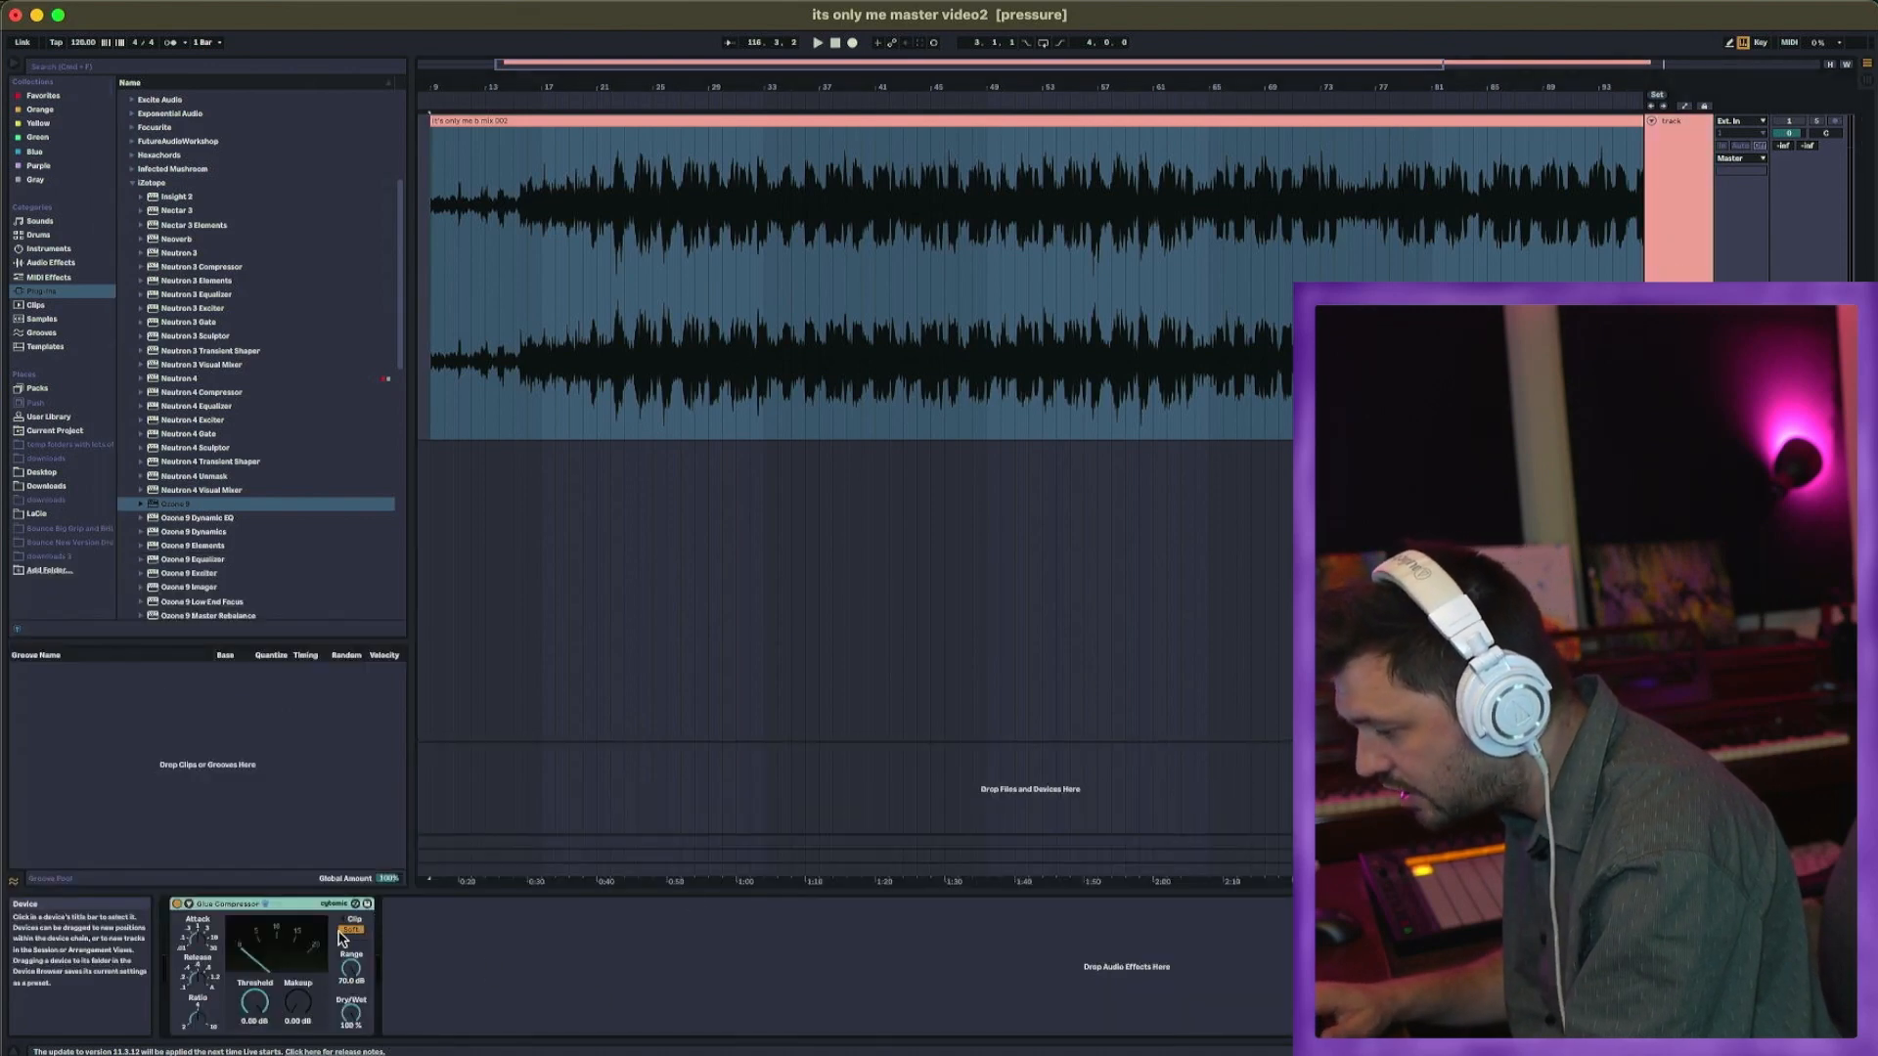
{"action": "right_click", "coordinate": [289, 910]}
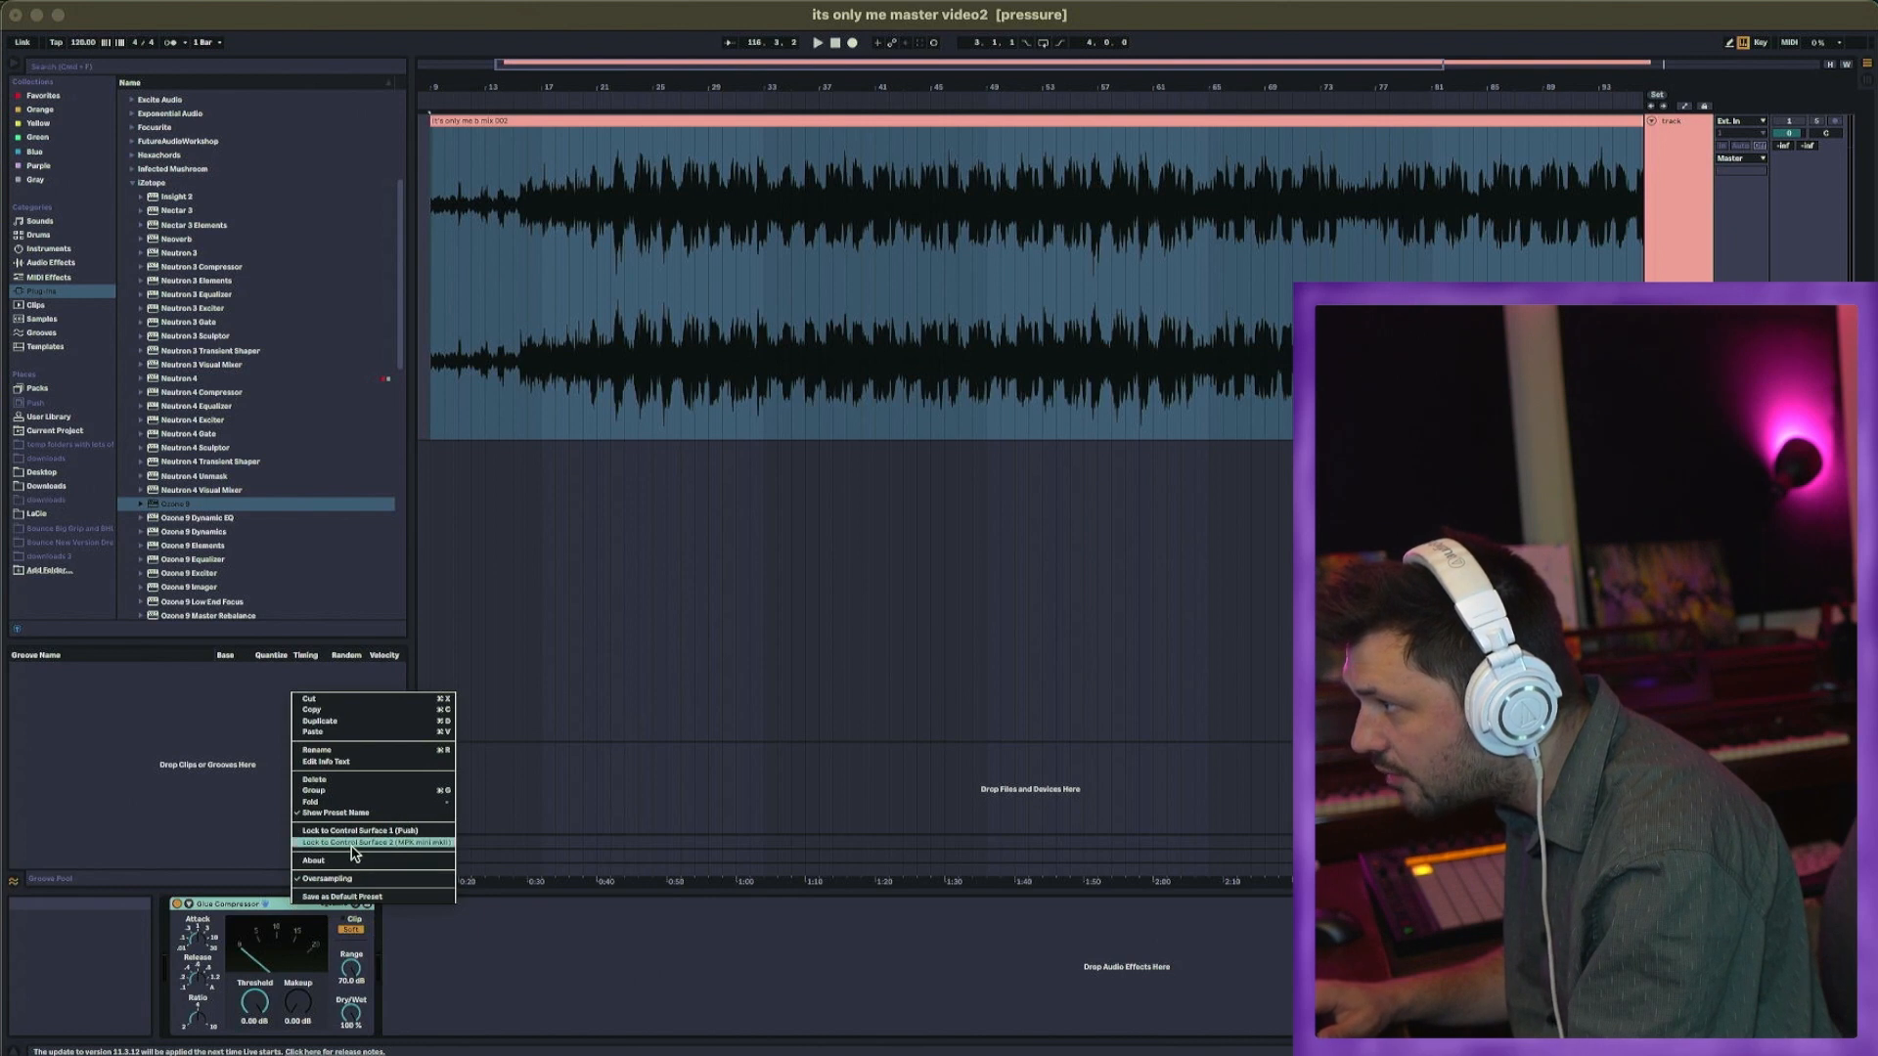
{"action": "left_click", "coordinate": [499, 936]}
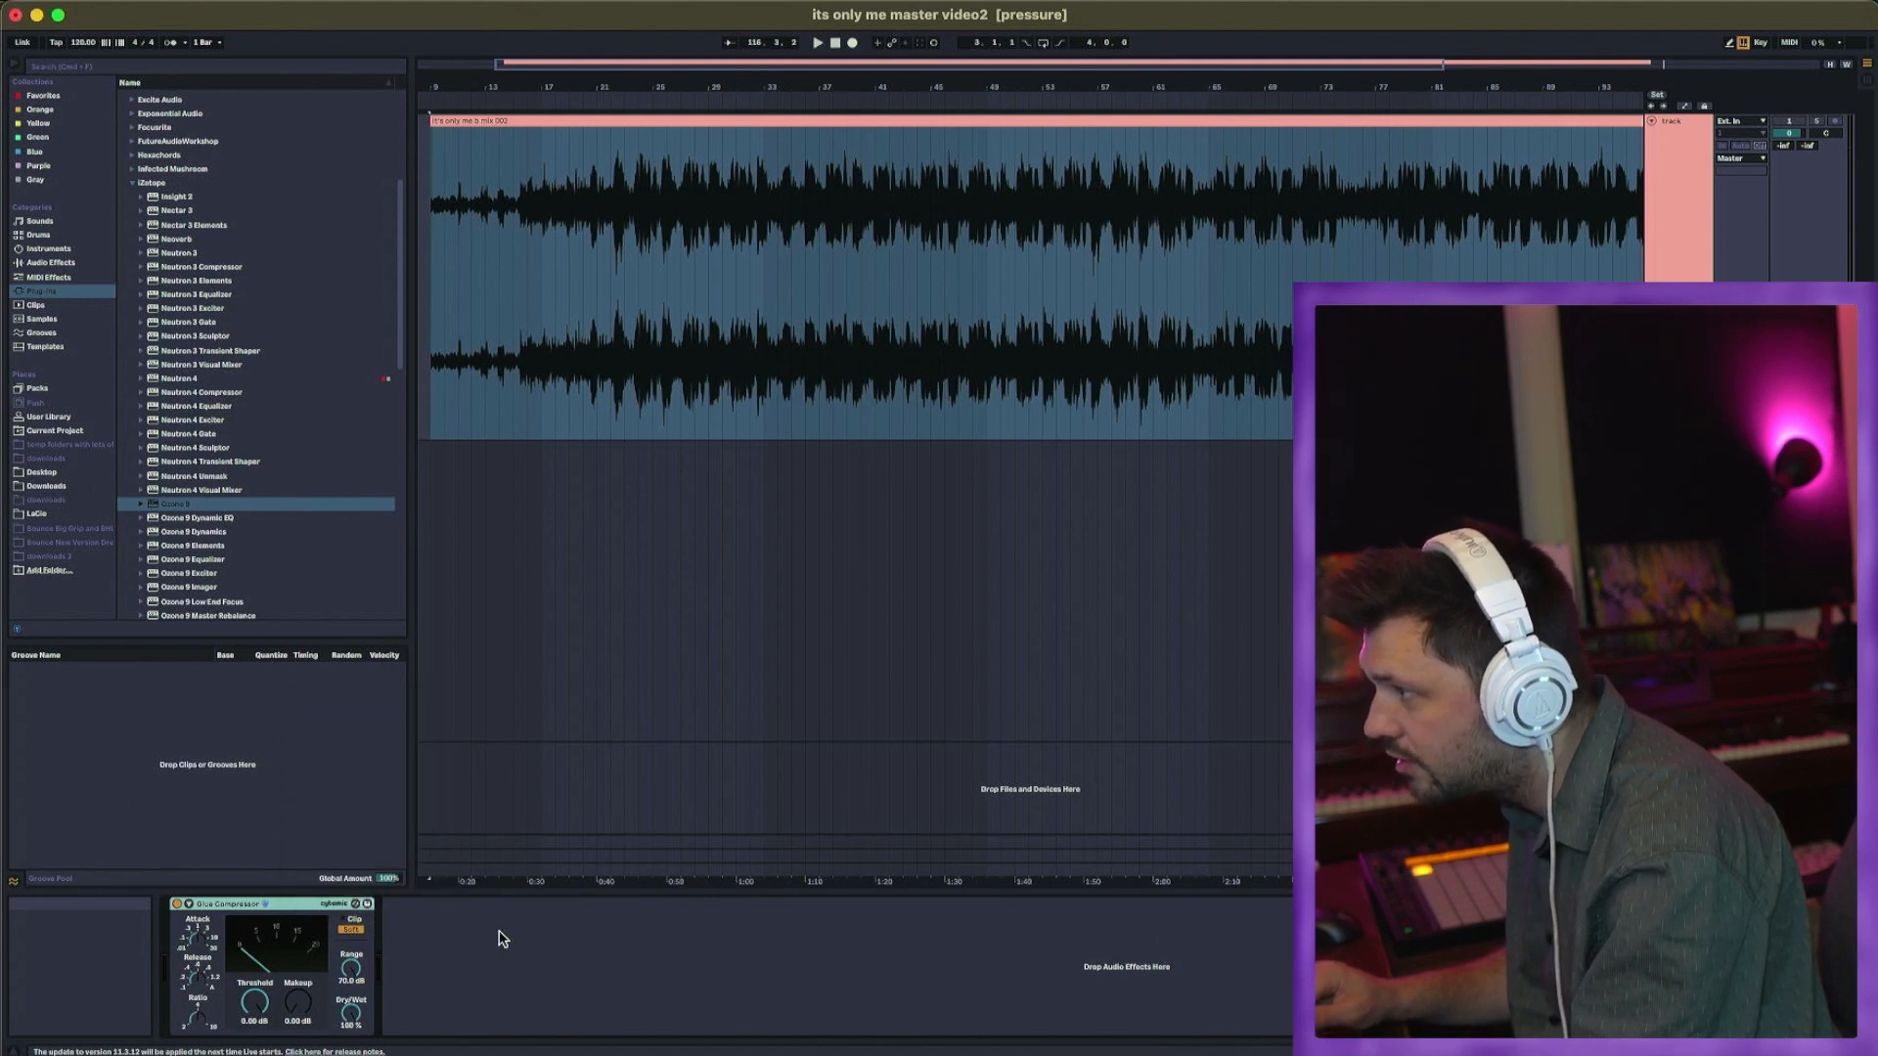
{"action": "right_click", "coordinate": [239, 904]}
{"action": "left_click", "coordinate": [546, 993]}
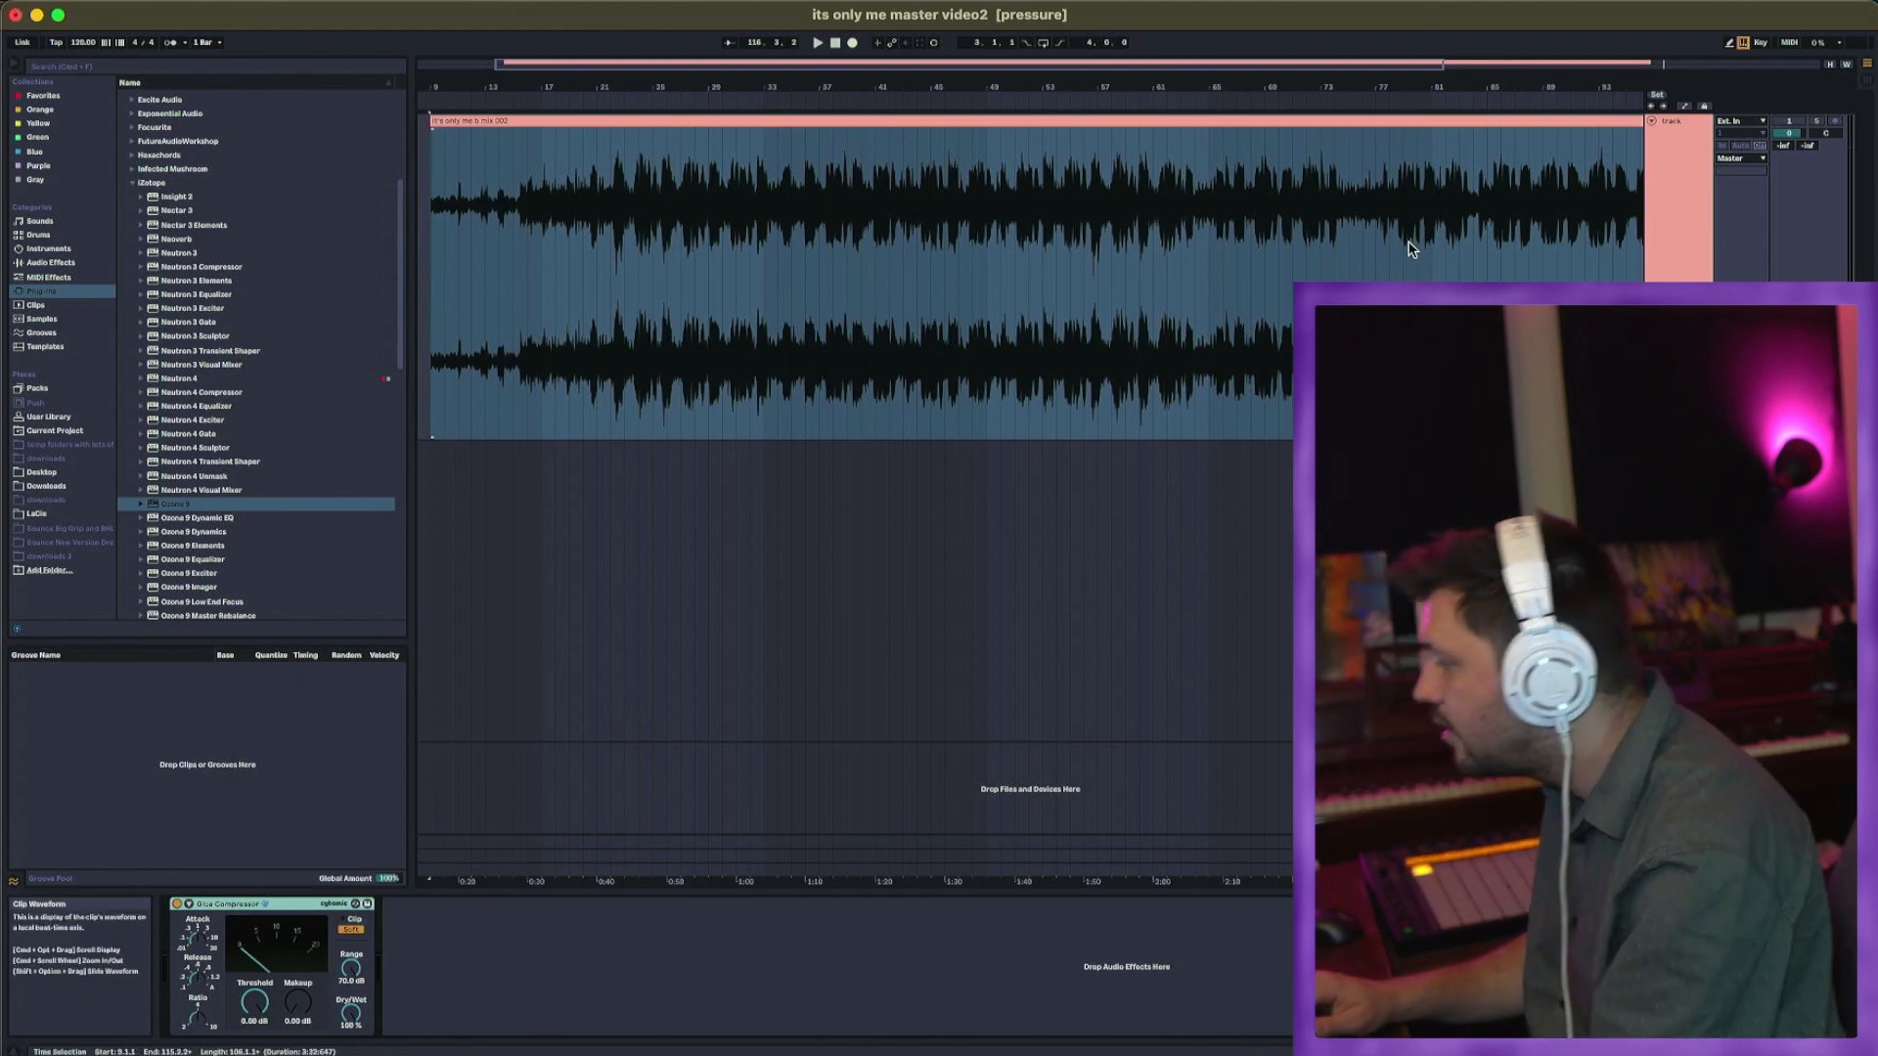
Step: Raise the mix clip's gain until its peaks fill the track height, and check the peaks up close around bar 25
{"action": "double_click", "coordinate": [961, 121]}
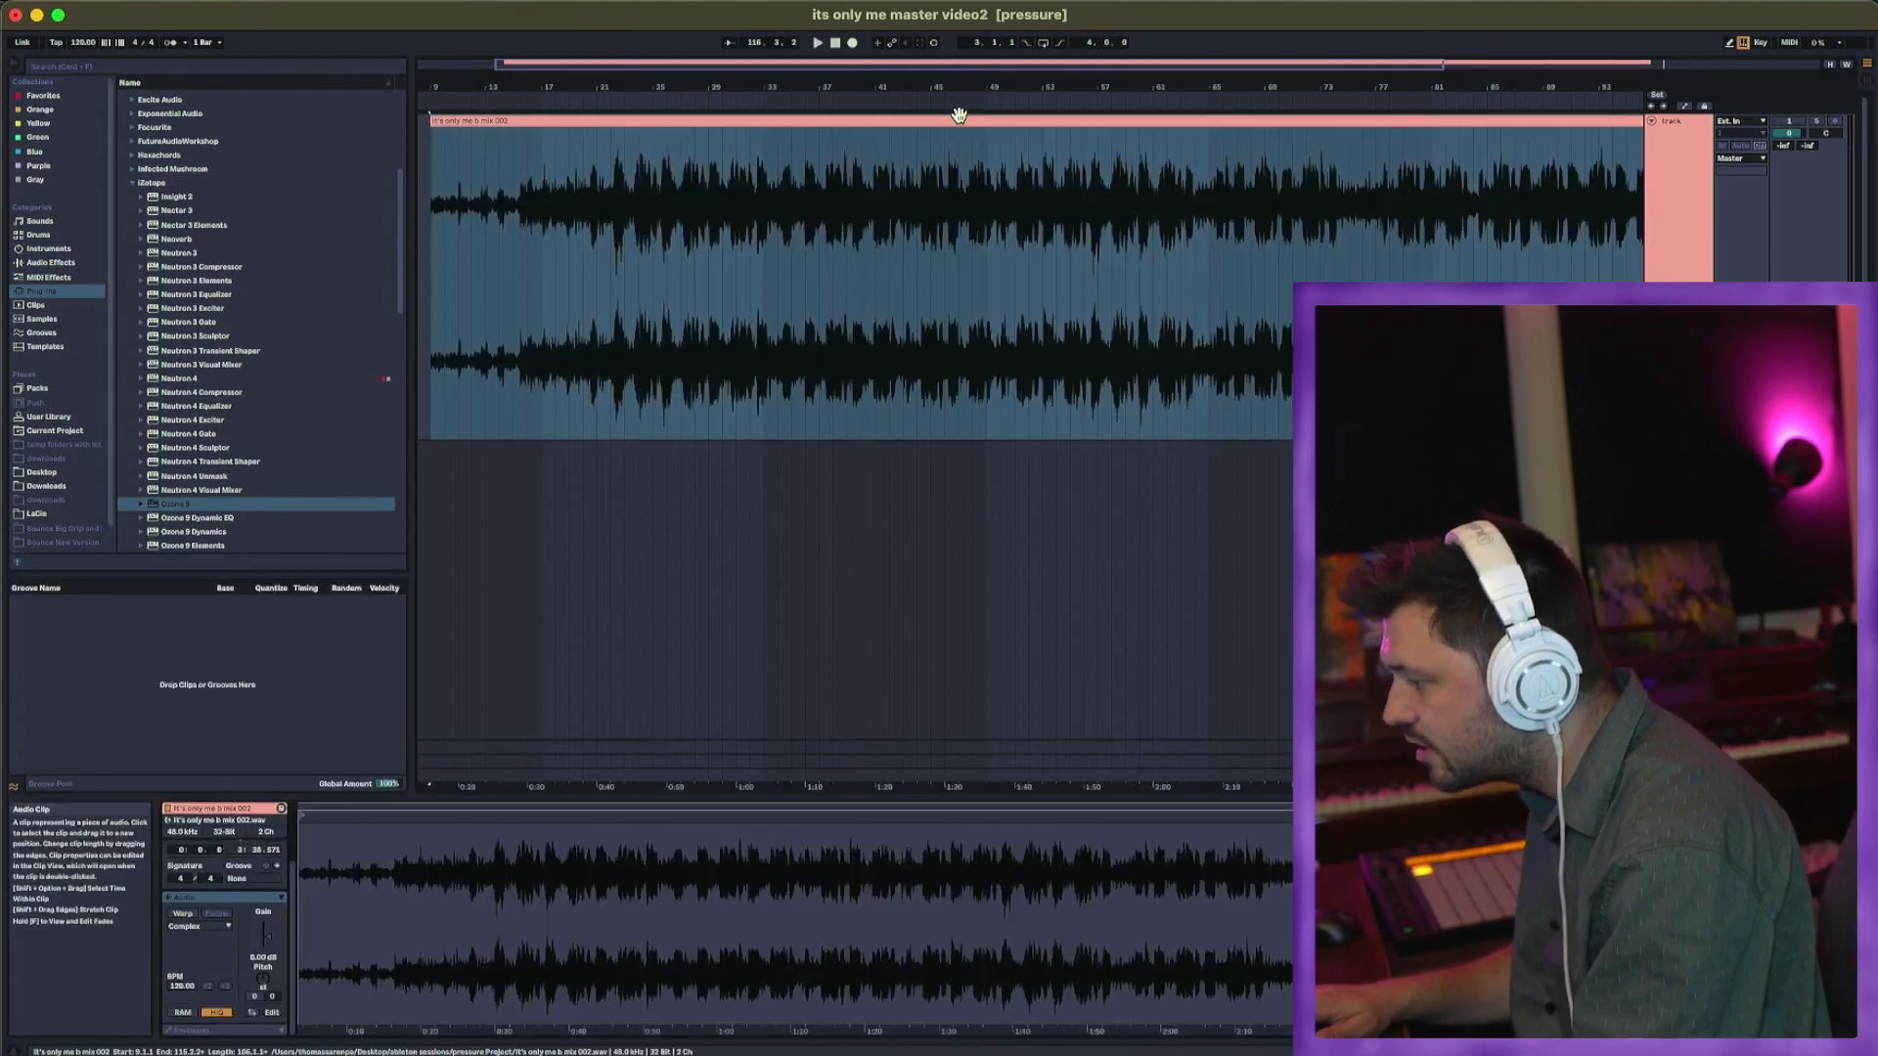
{"action": "mouse_move", "coordinate": [267, 934]}
{"action": "left_mouse_down"}
{"action": "mouse_move", "coordinate": [267, 905]}
{"action": "mouse_move", "coordinate": [267, 925]}
{"action": "left_mouse_up"}
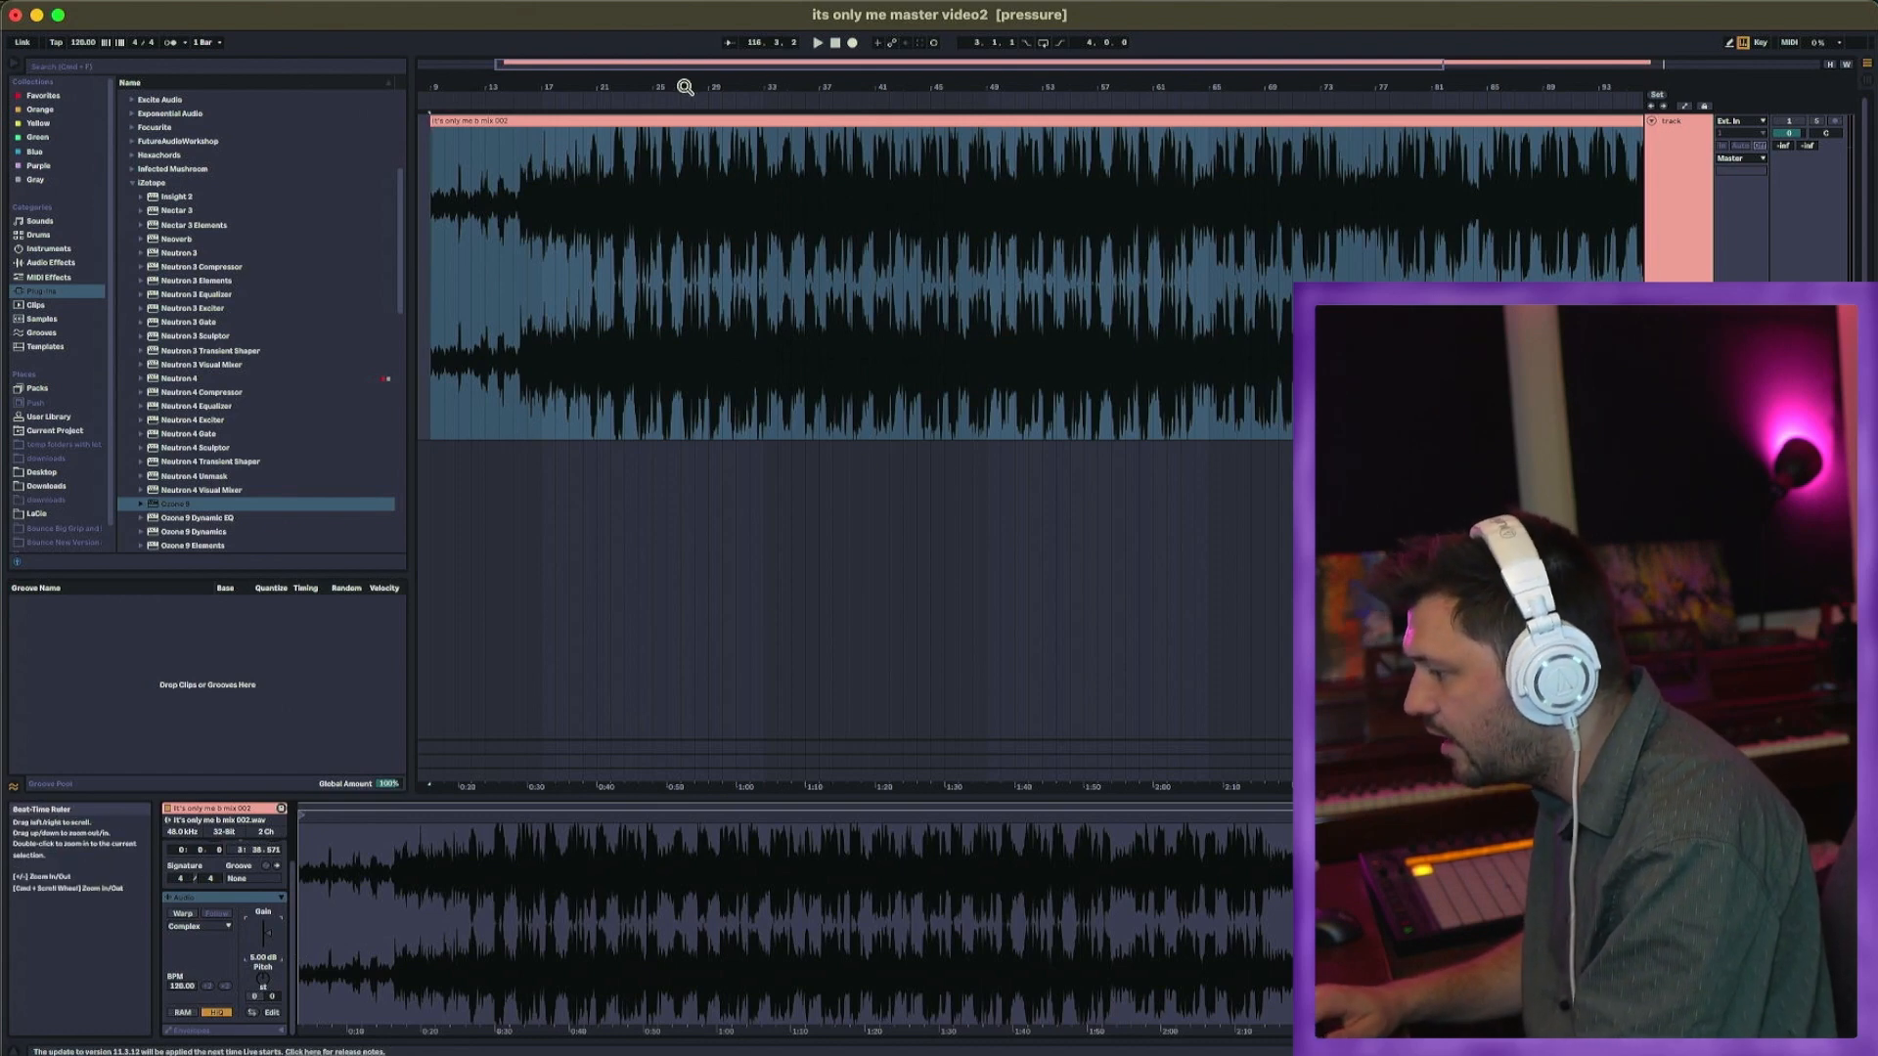
{"action": "left_click", "coordinate": [651, 87]}
{"action": "left_click_drag", "start_coordinate": [650, 87], "coordinate": [650, 225]}
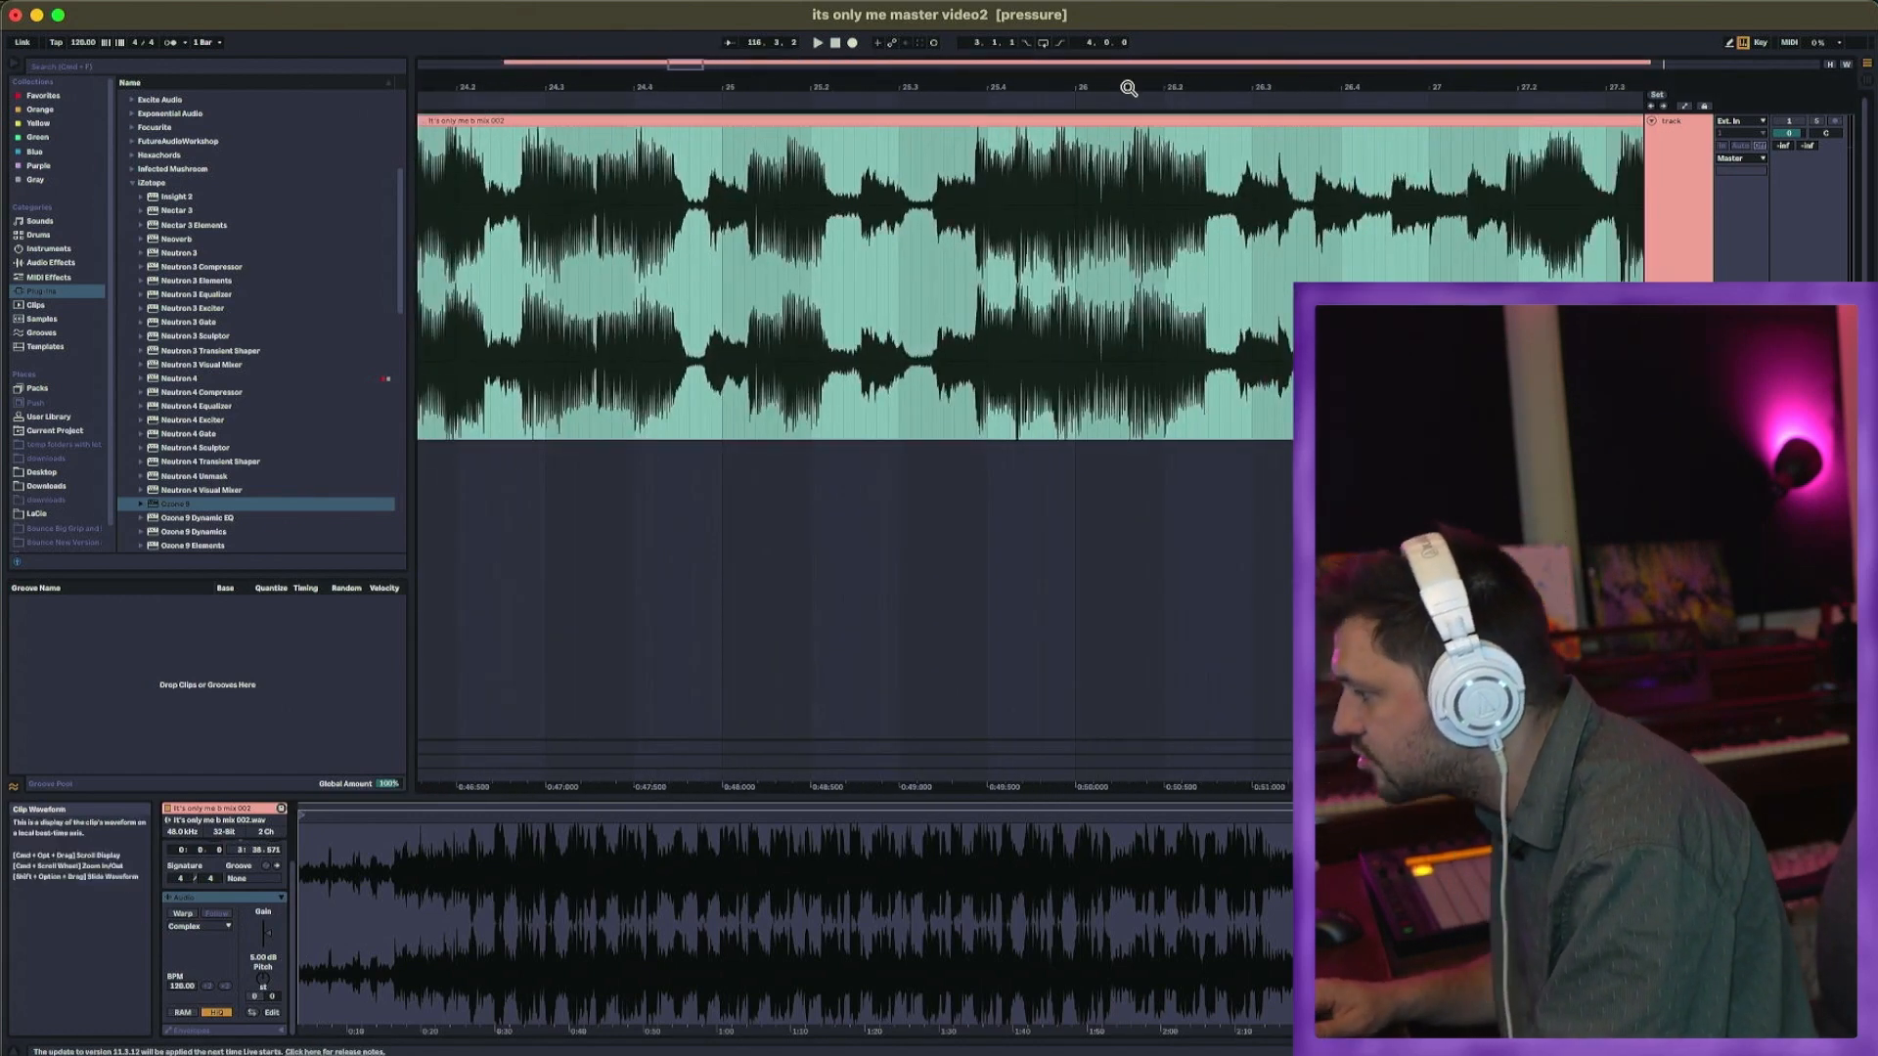
{"action": "left_click_drag", "start_coordinate": [1130, 87], "coordinate": [1130, 24]}
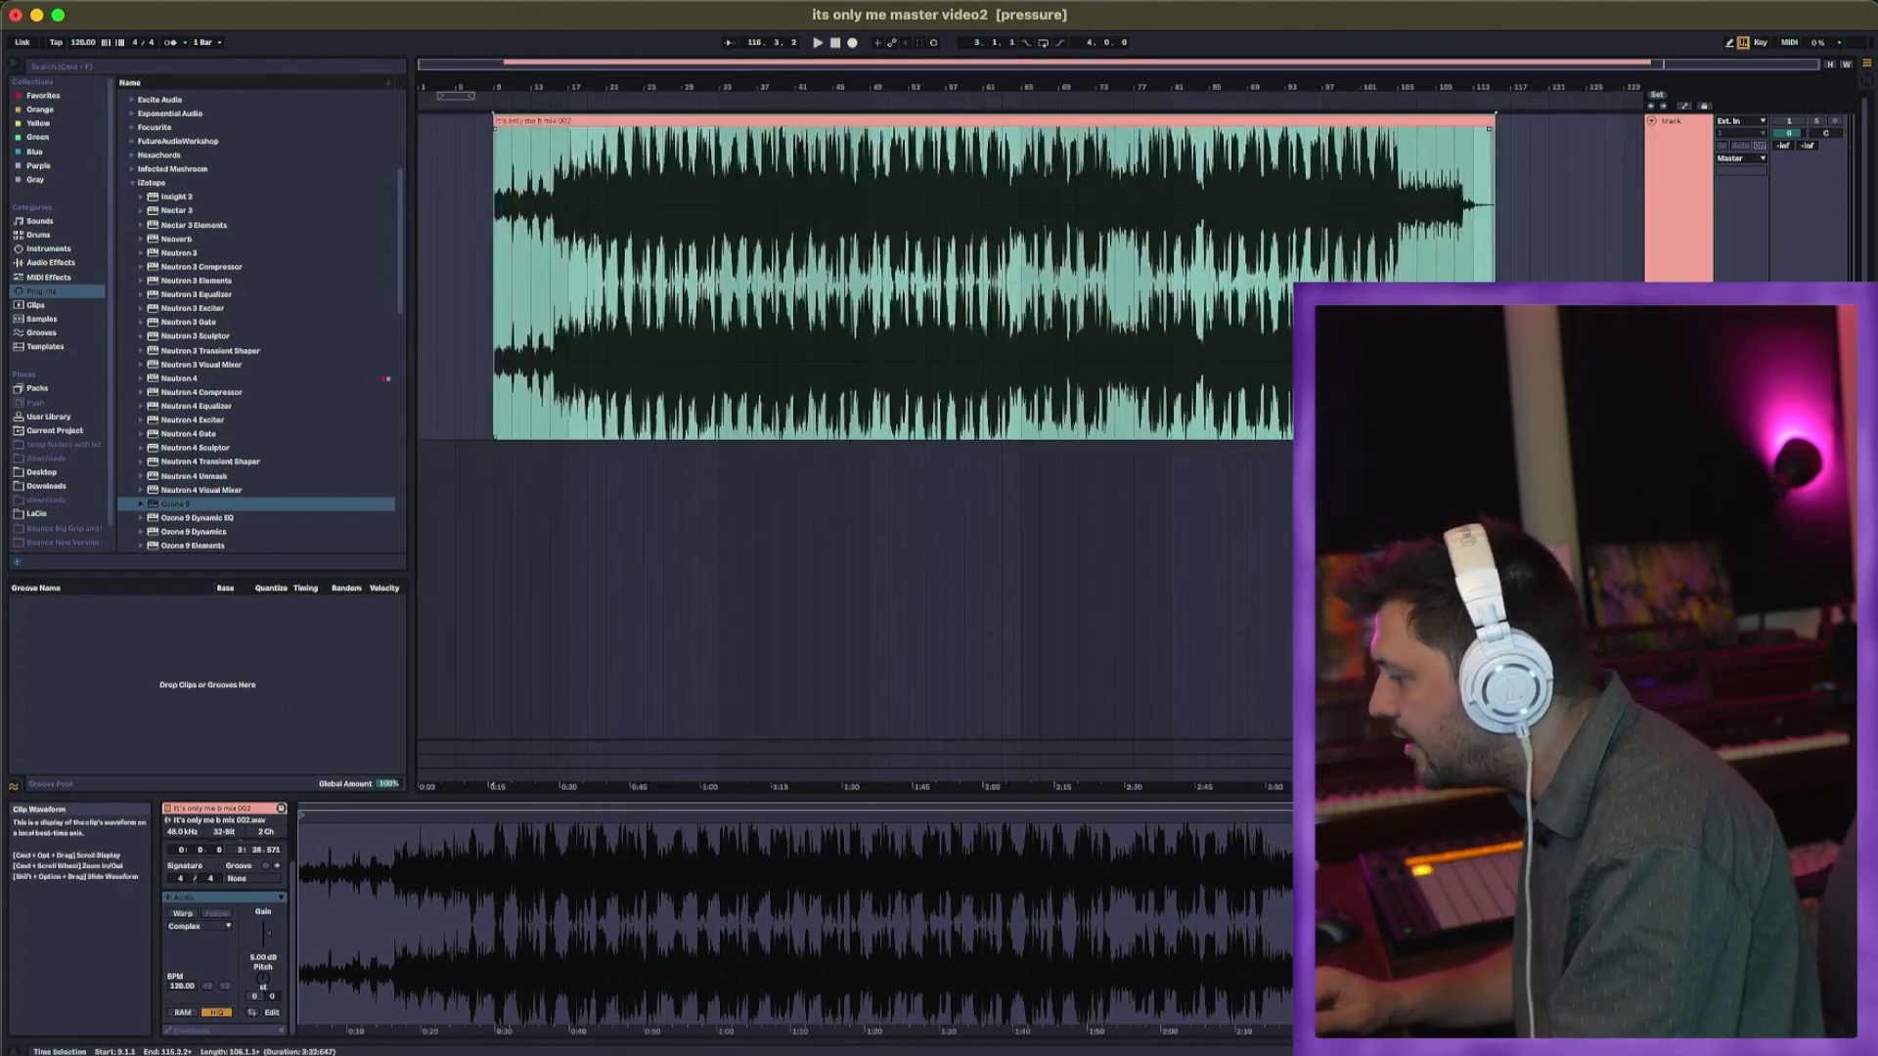
Step: Freeze the mix track and copy its frozen clip onto a new audio track directly below, aligned with the original
{"action": "right_click", "coordinate": [1670, 196]}
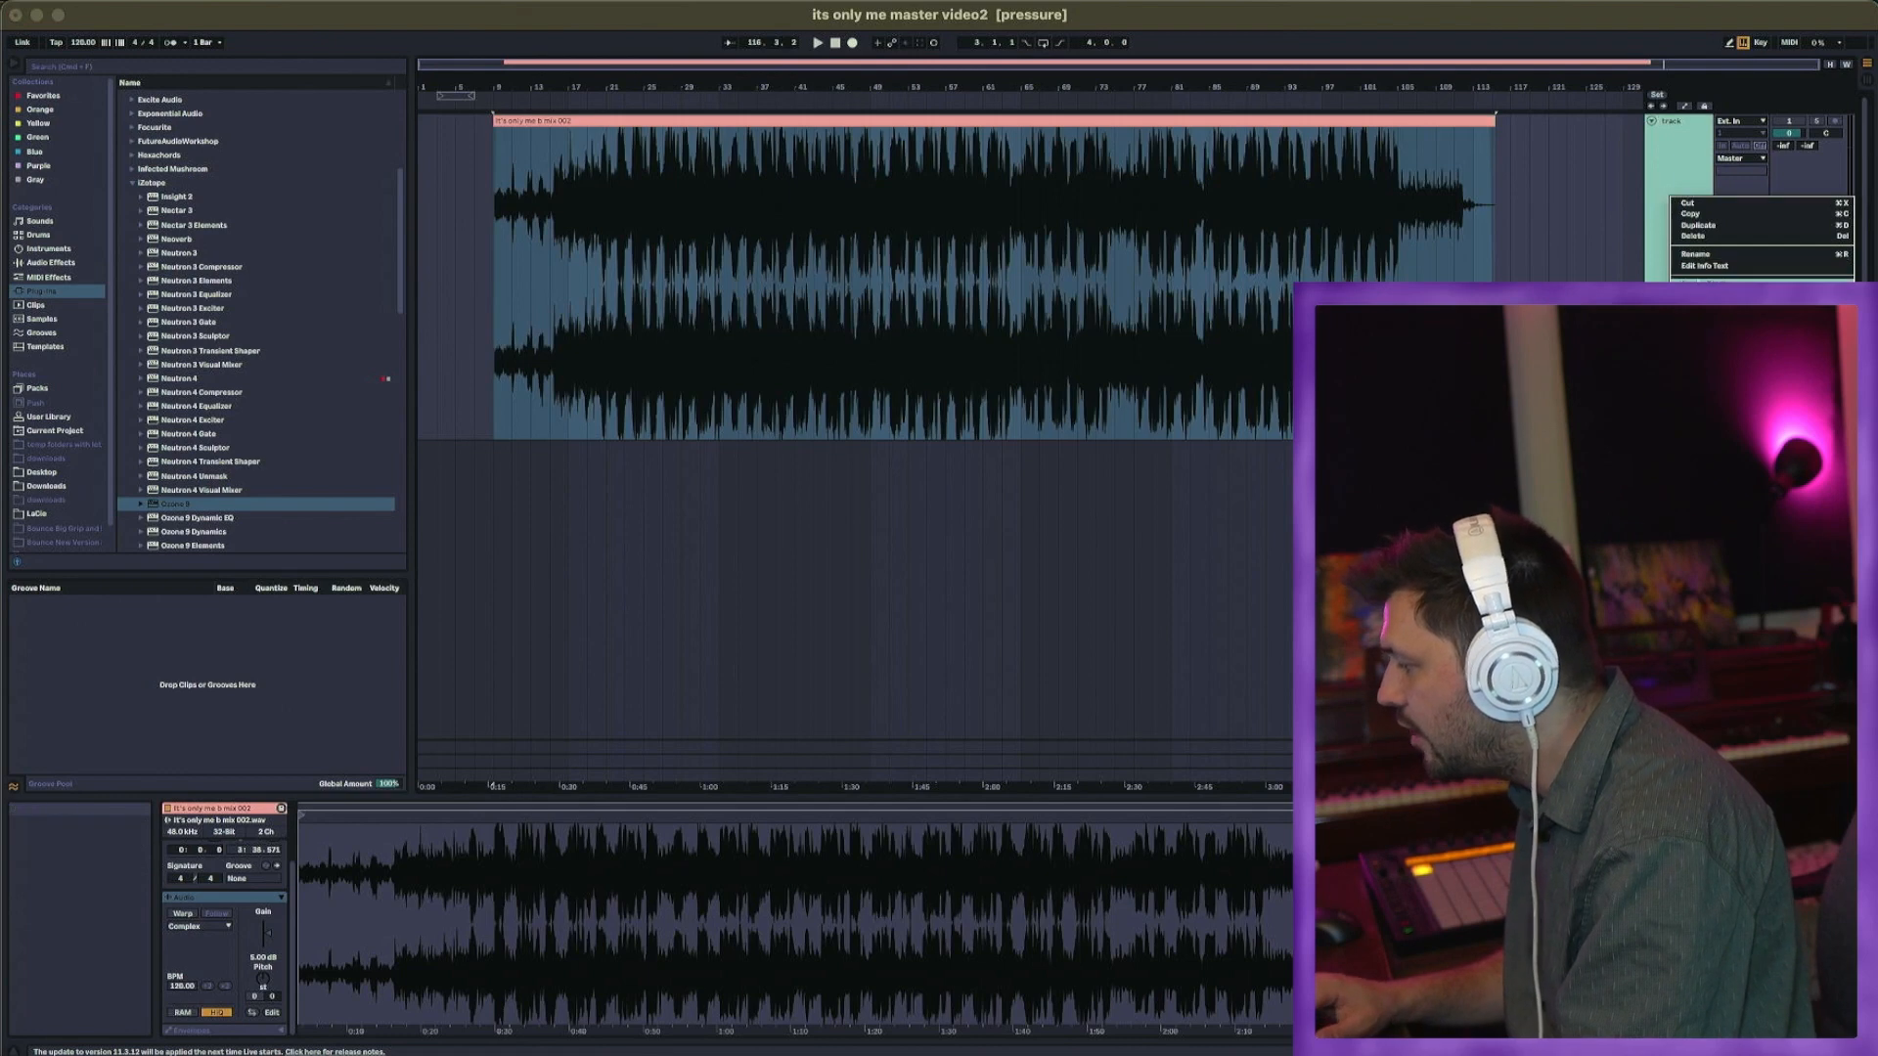
{"action": "left_click", "coordinate": [1686, 284]}
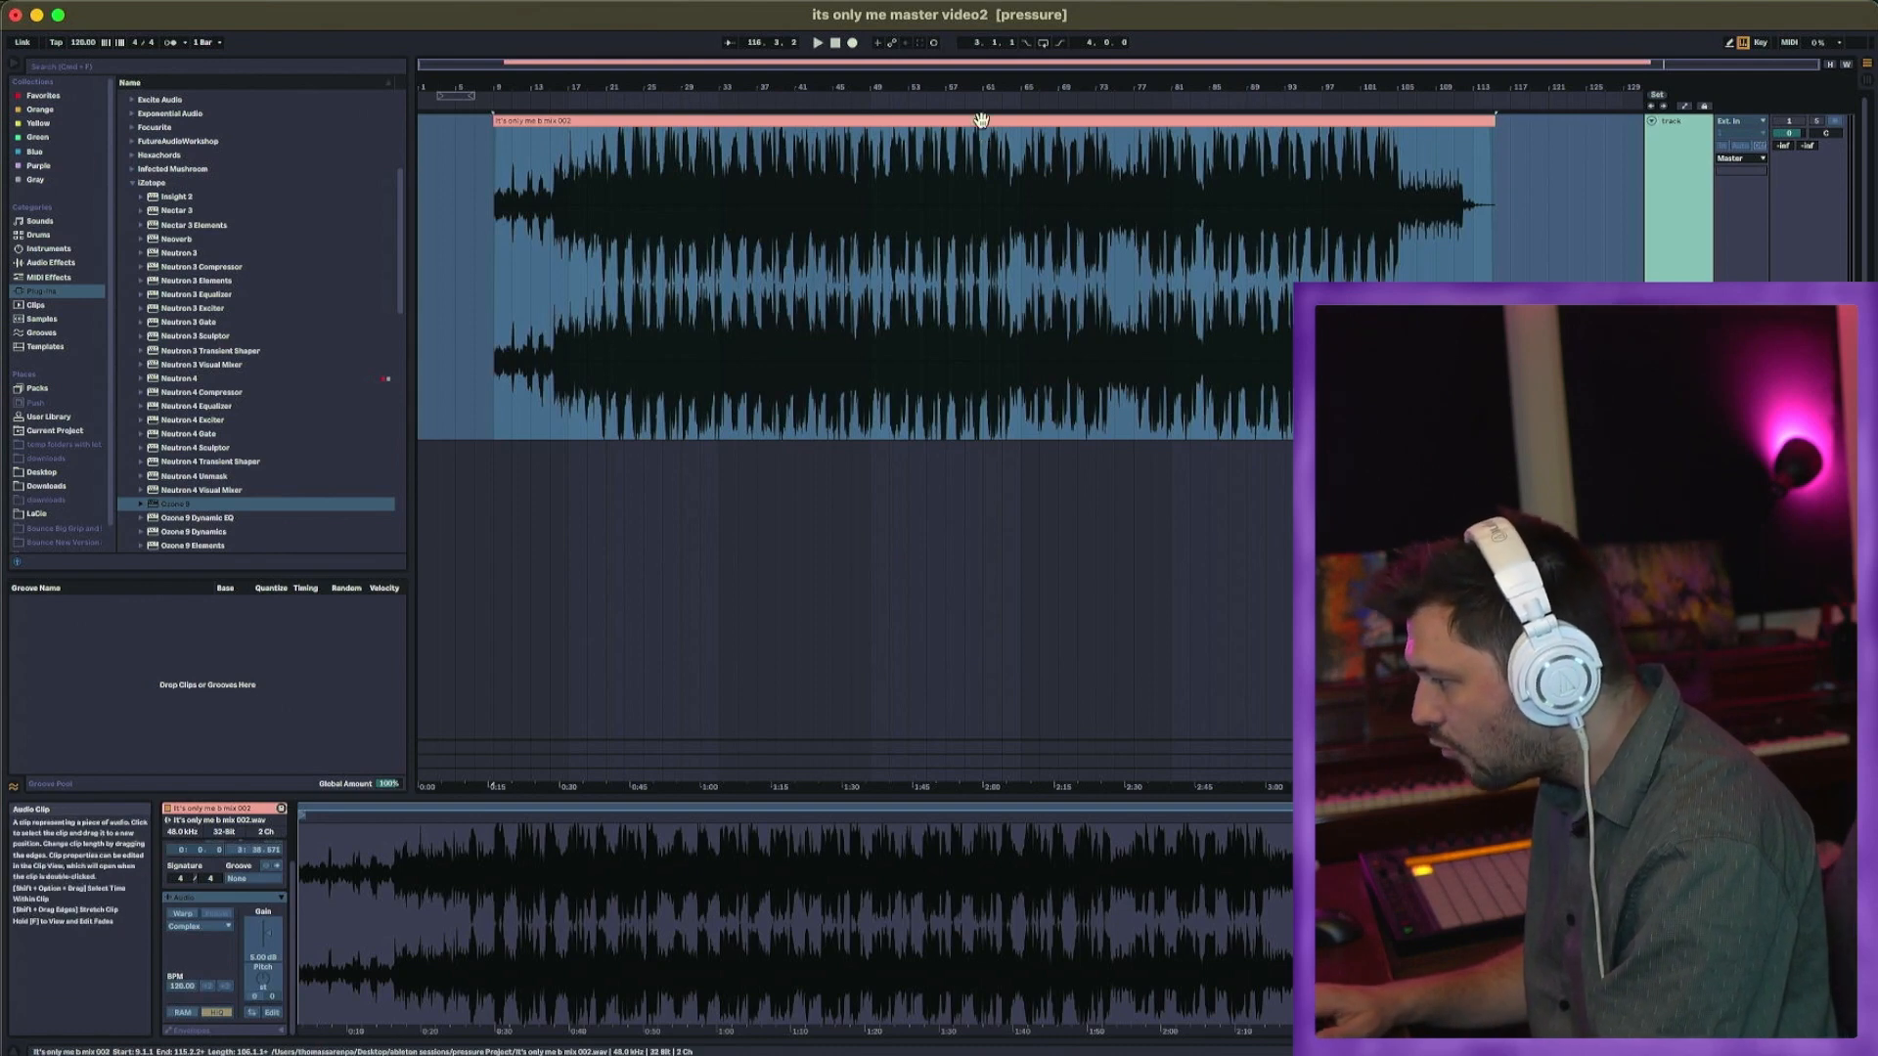
{"action": "left_click_drag", "start_coordinate": [981, 119], "coordinate": [984, 484]}
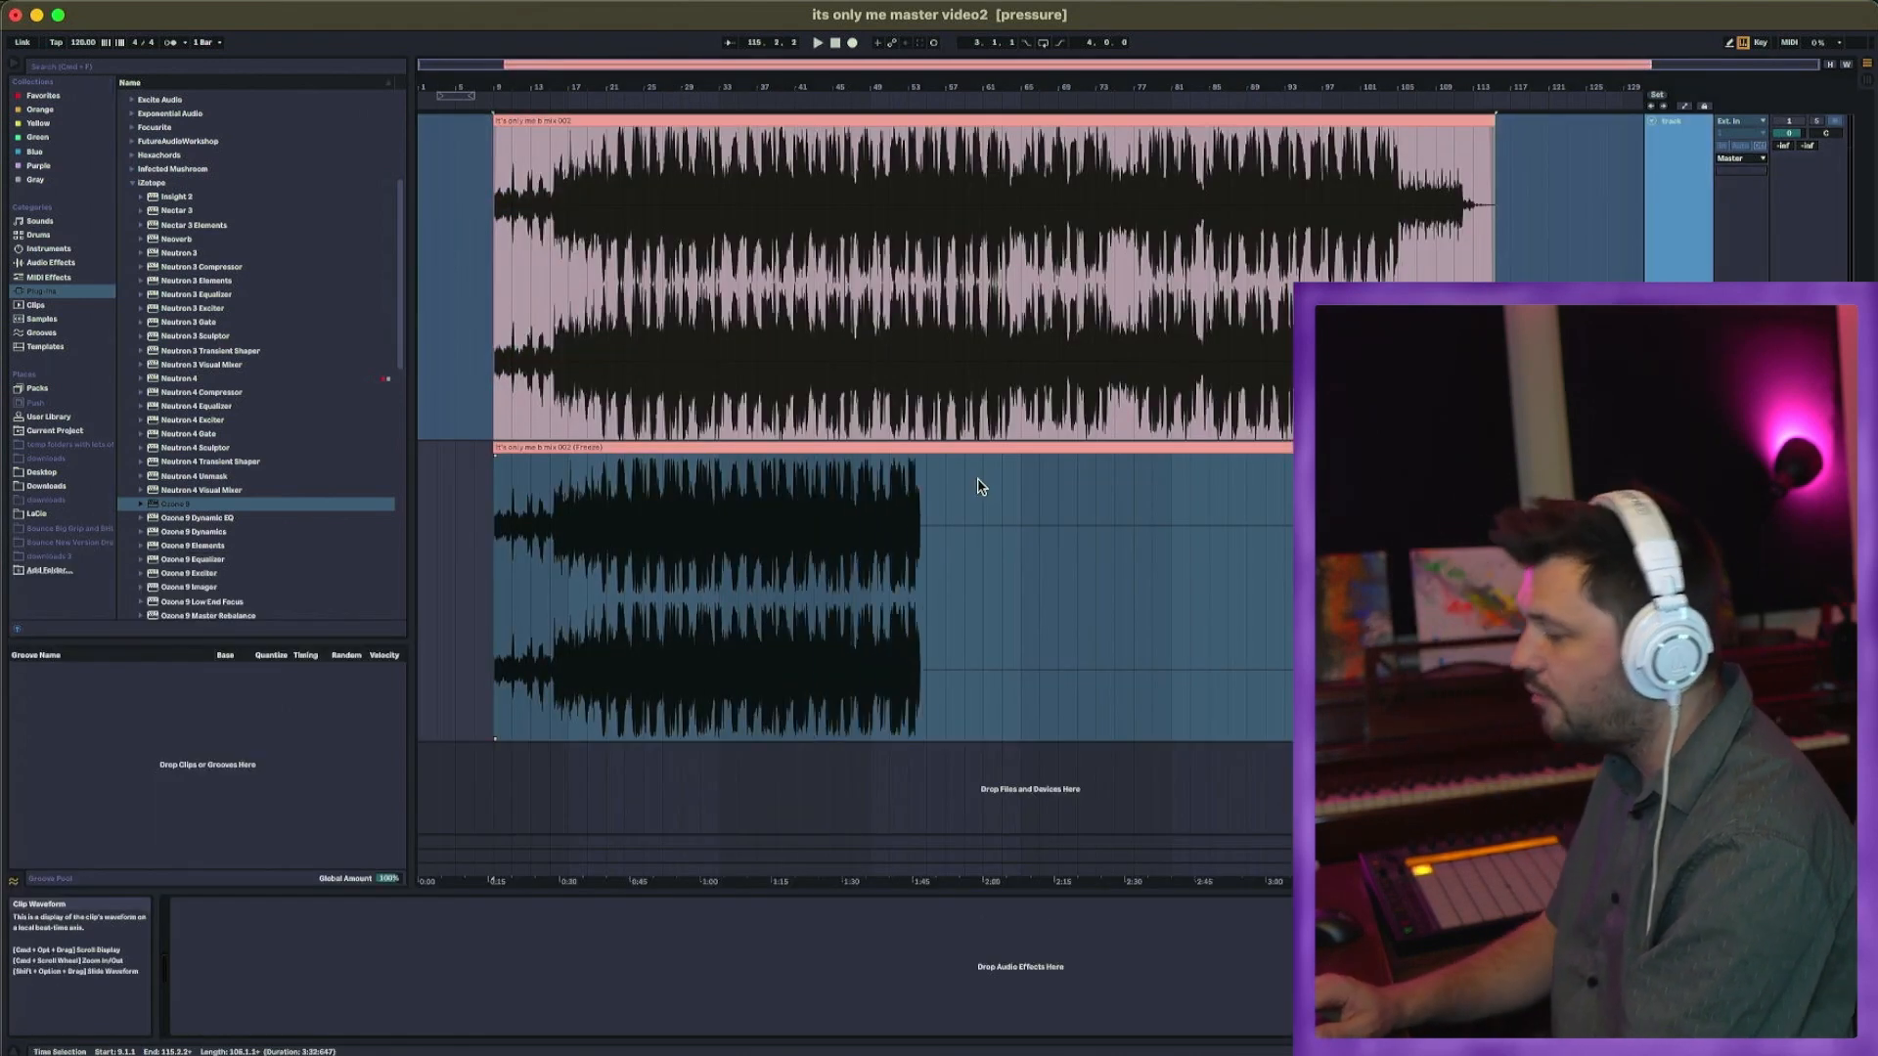
{"action": "key", "text": "super+z"}
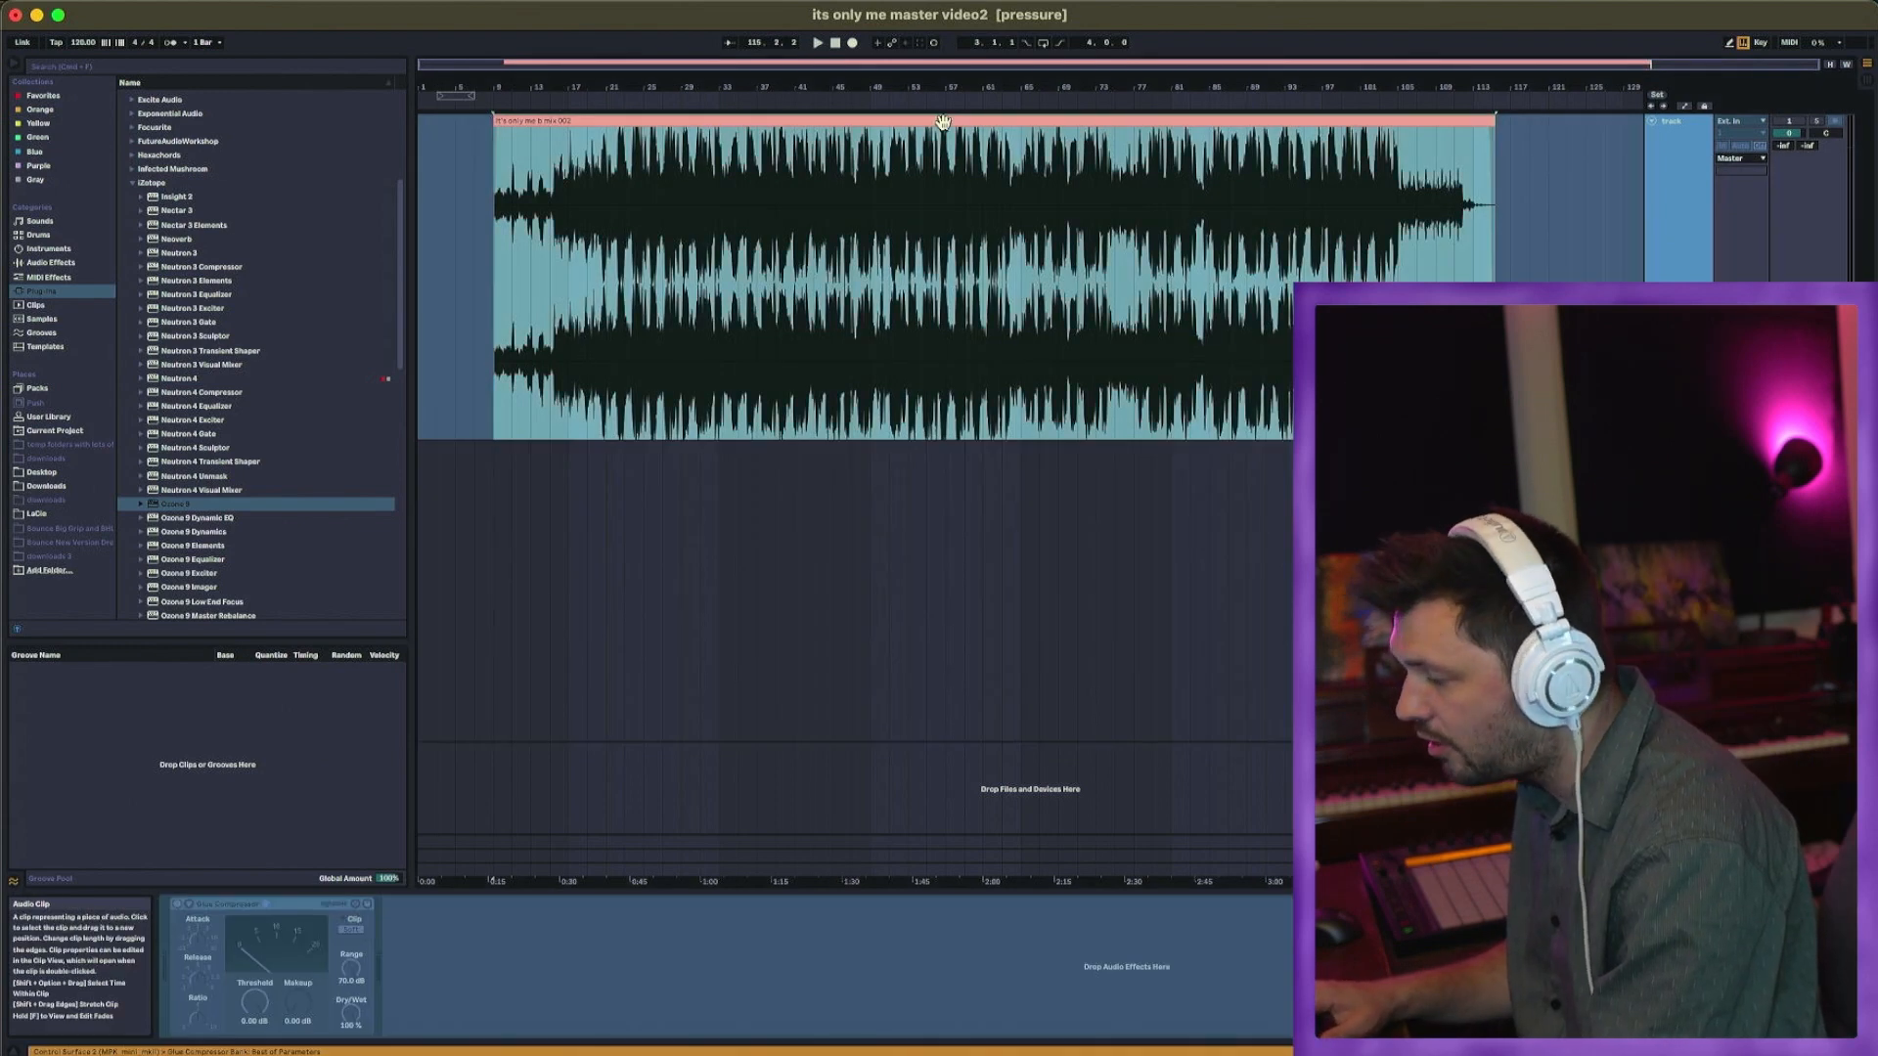
{"action": "left_click_drag", "start_coordinate": [947, 146], "coordinate": [937, 475]}
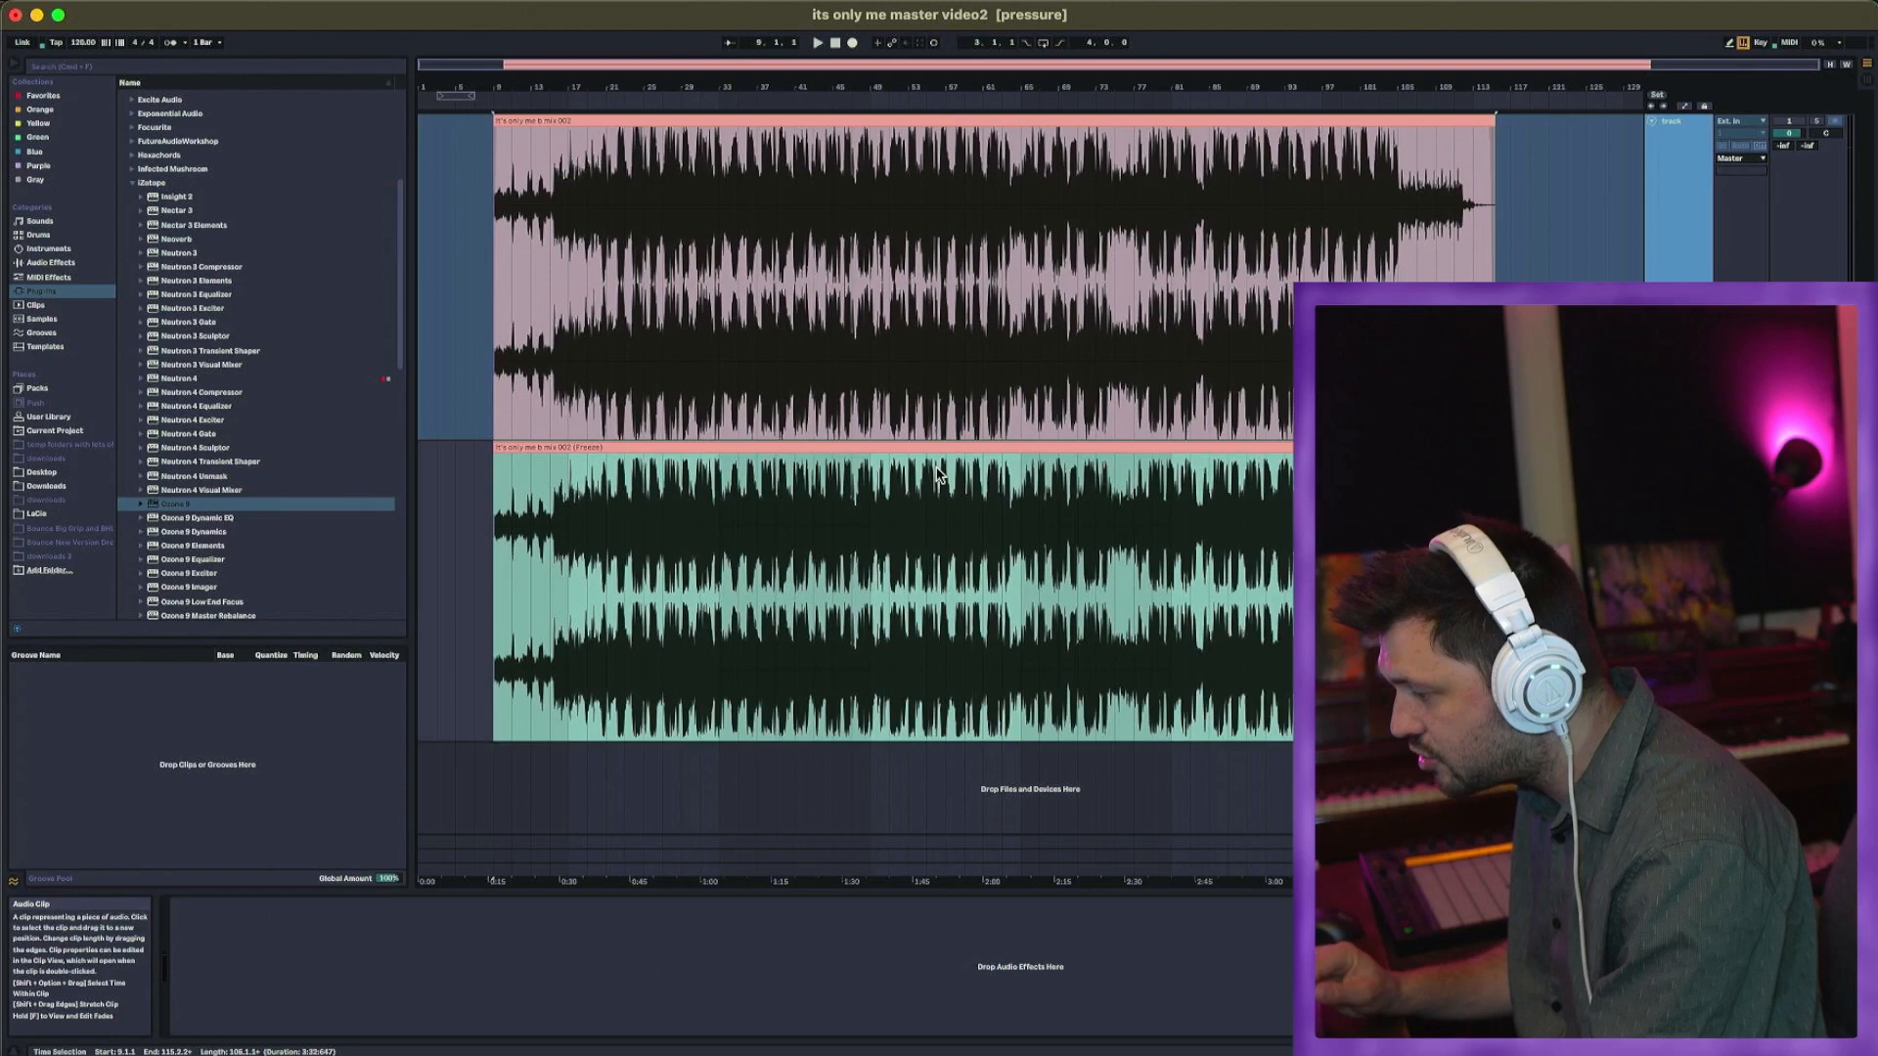
Step: Turn off warping on the copied frozen clip, choose the Complex Pro warp mode and set its gain to -3.5 dB
{"action": "double_click", "coordinate": [871, 445]}
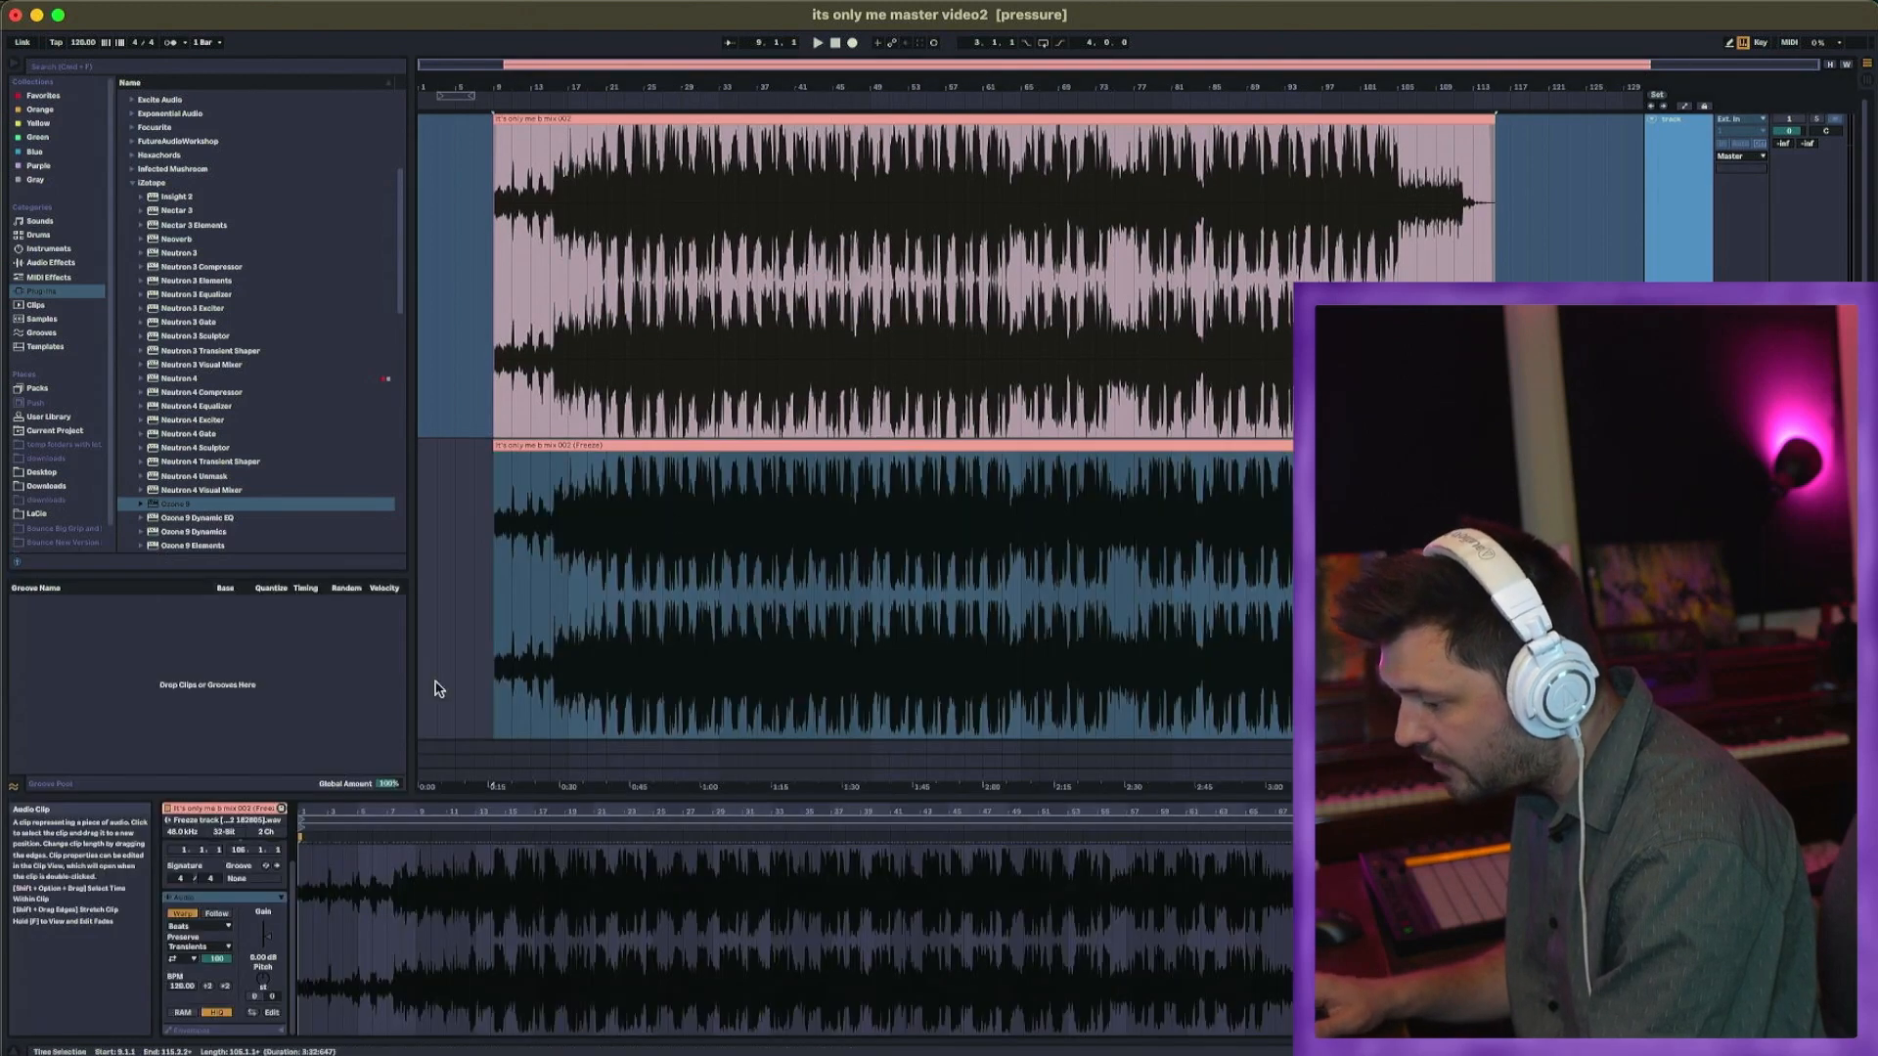
{"action": "left_click", "coordinate": [183, 914]}
{"action": "left_click", "coordinate": [191, 932]}
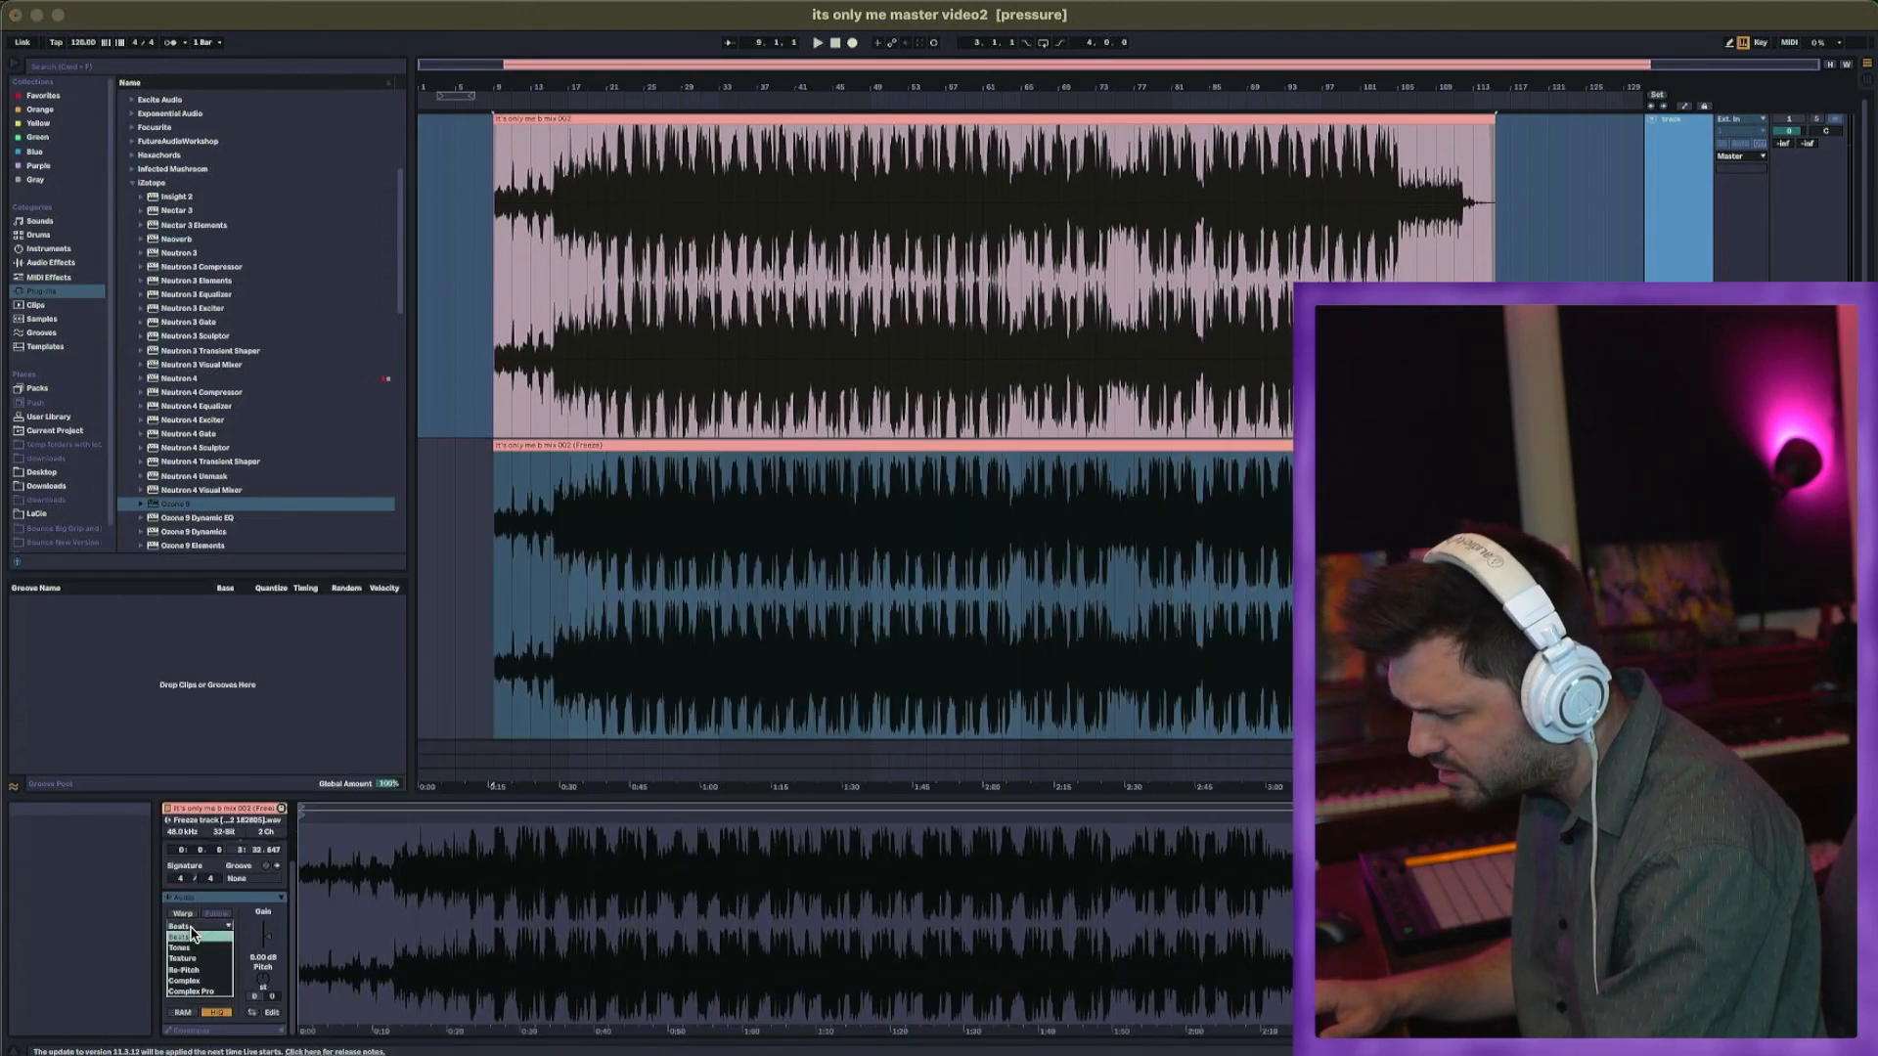
{"action": "left_click", "coordinate": [213, 994]}
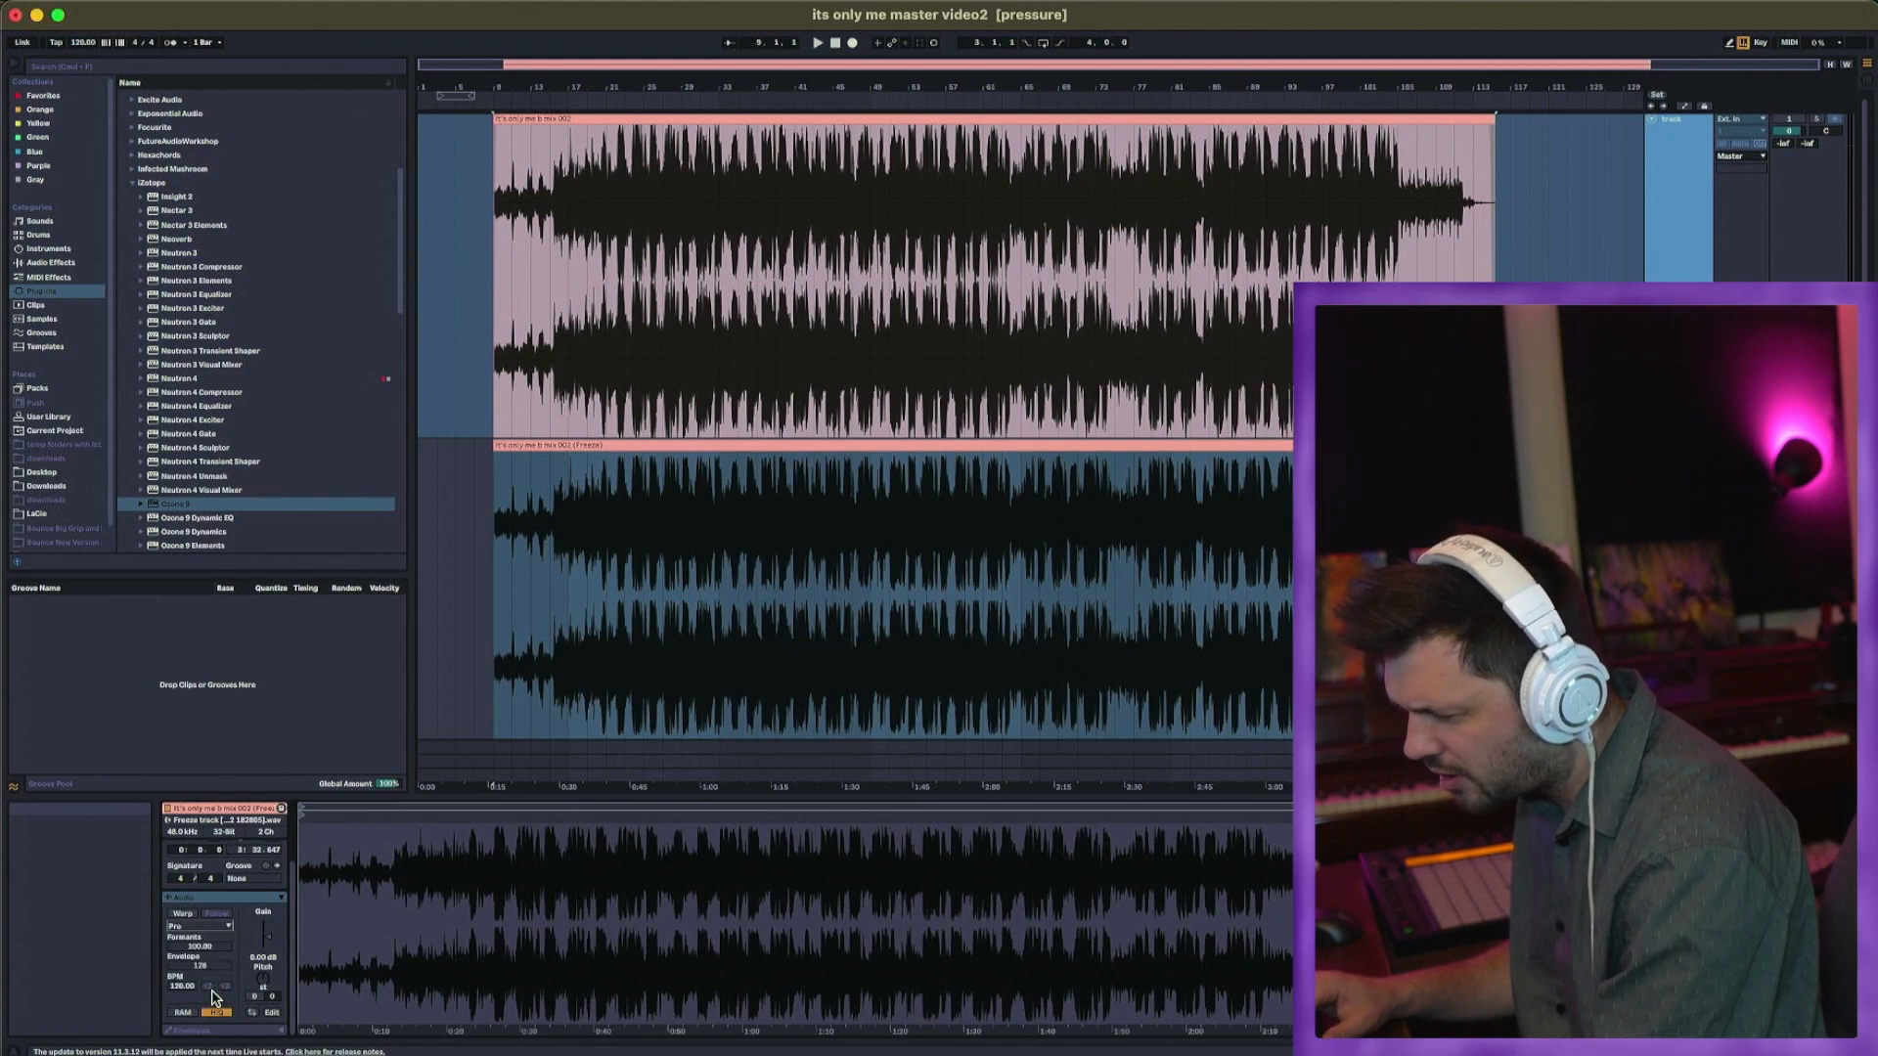
{"action": "left_click", "coordinate": [273, 955]}
{"action": "type", "text": "-3.5"}
{"action": "key", "text": "Return"}
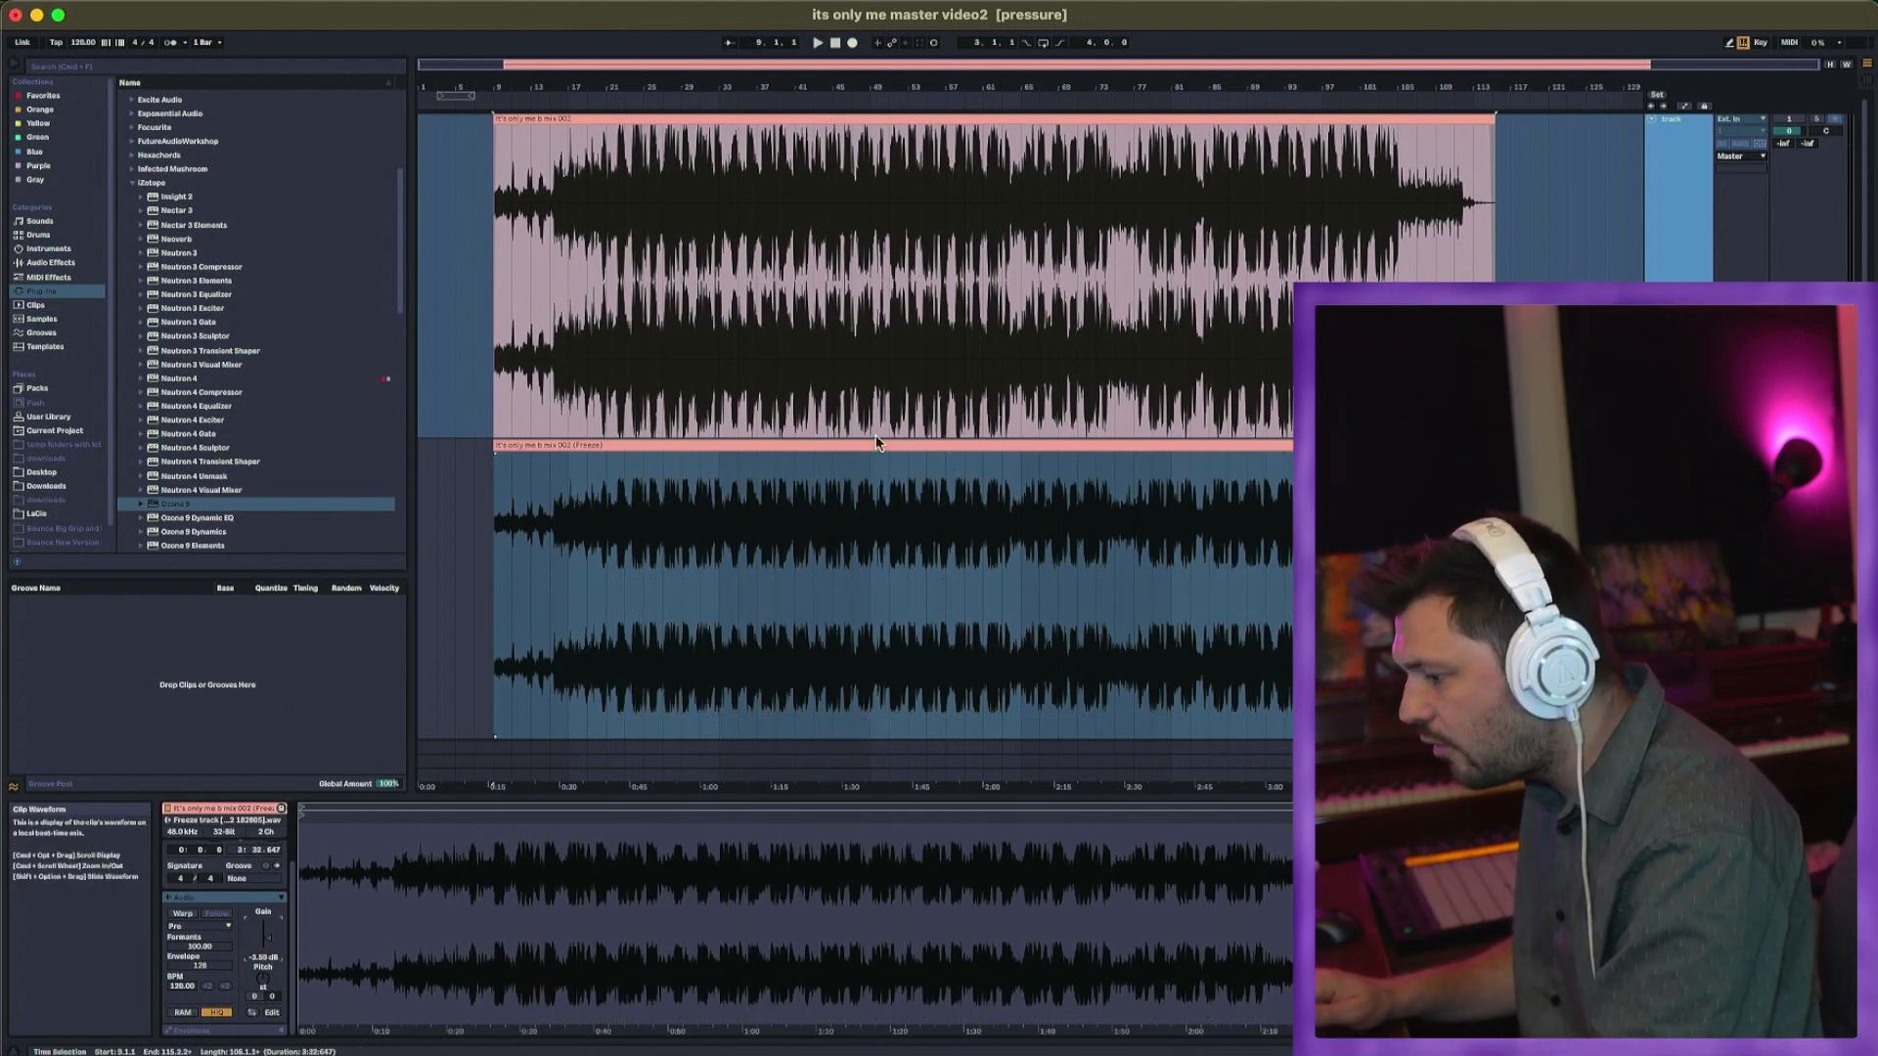
Step: Load Plugin Alliance's Shadow Hills Mastering Compressor on the new track and set both transformer switches to the middle position between Nickel and Steel
{"action": "left_click", "coordinate": [133, 183]}
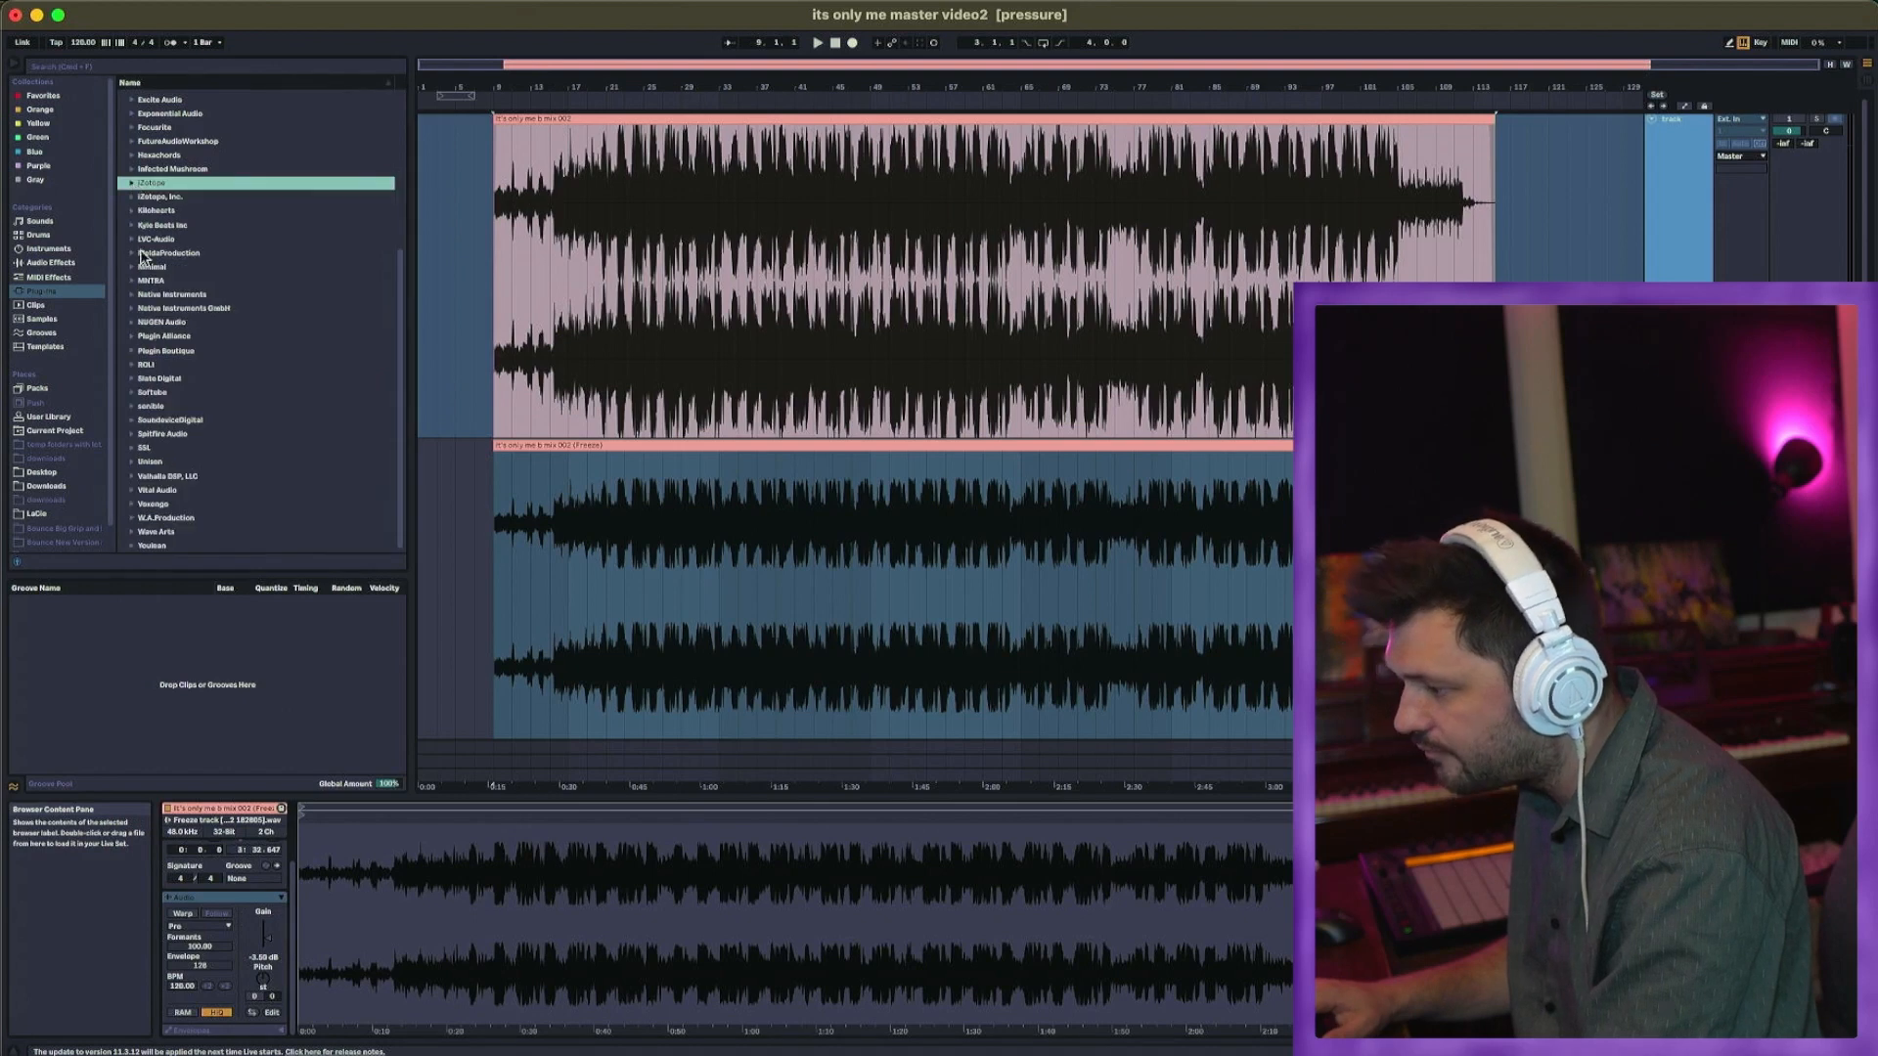
{"action": "left_click", "coordinate": [134, 337]}
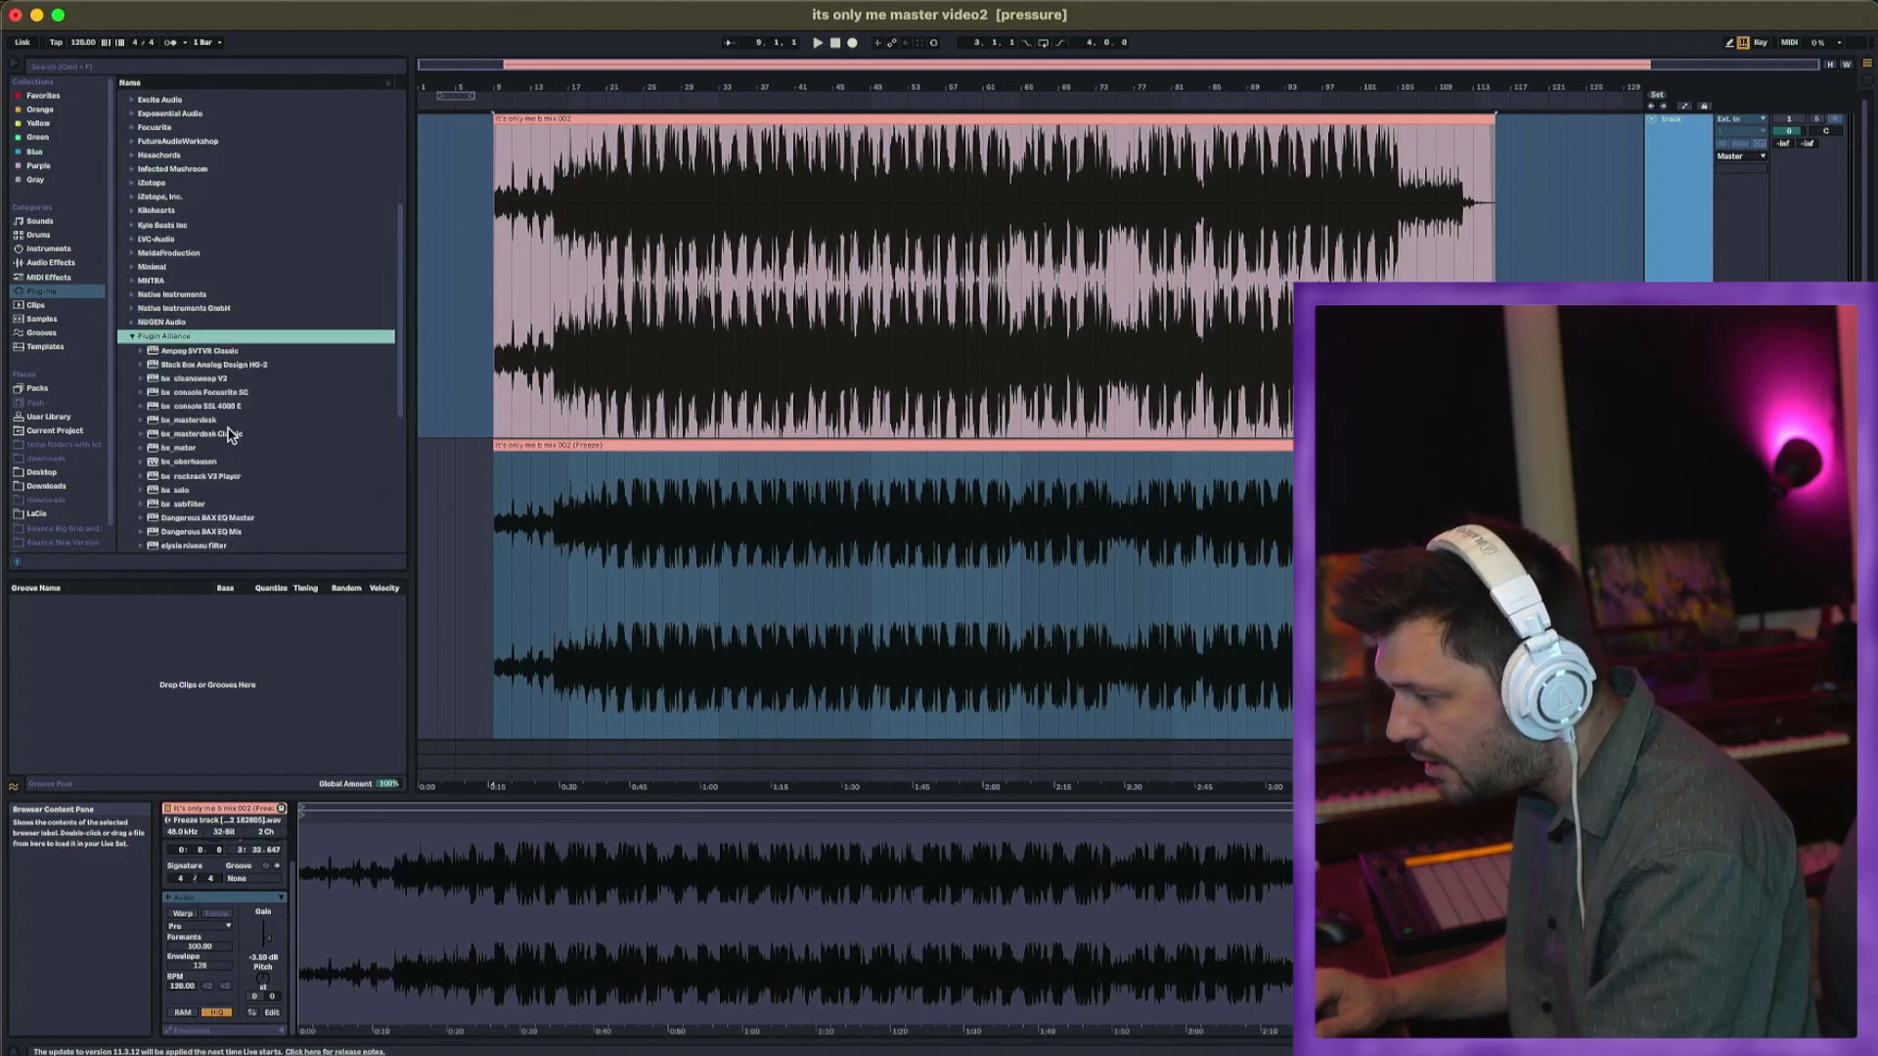
{"action": "scroll", "coordinate": [233, 446], "scroll_direction": "down", "scroll_amount": 3}
{"action": "double_click", "coordinate": [260, 514]}
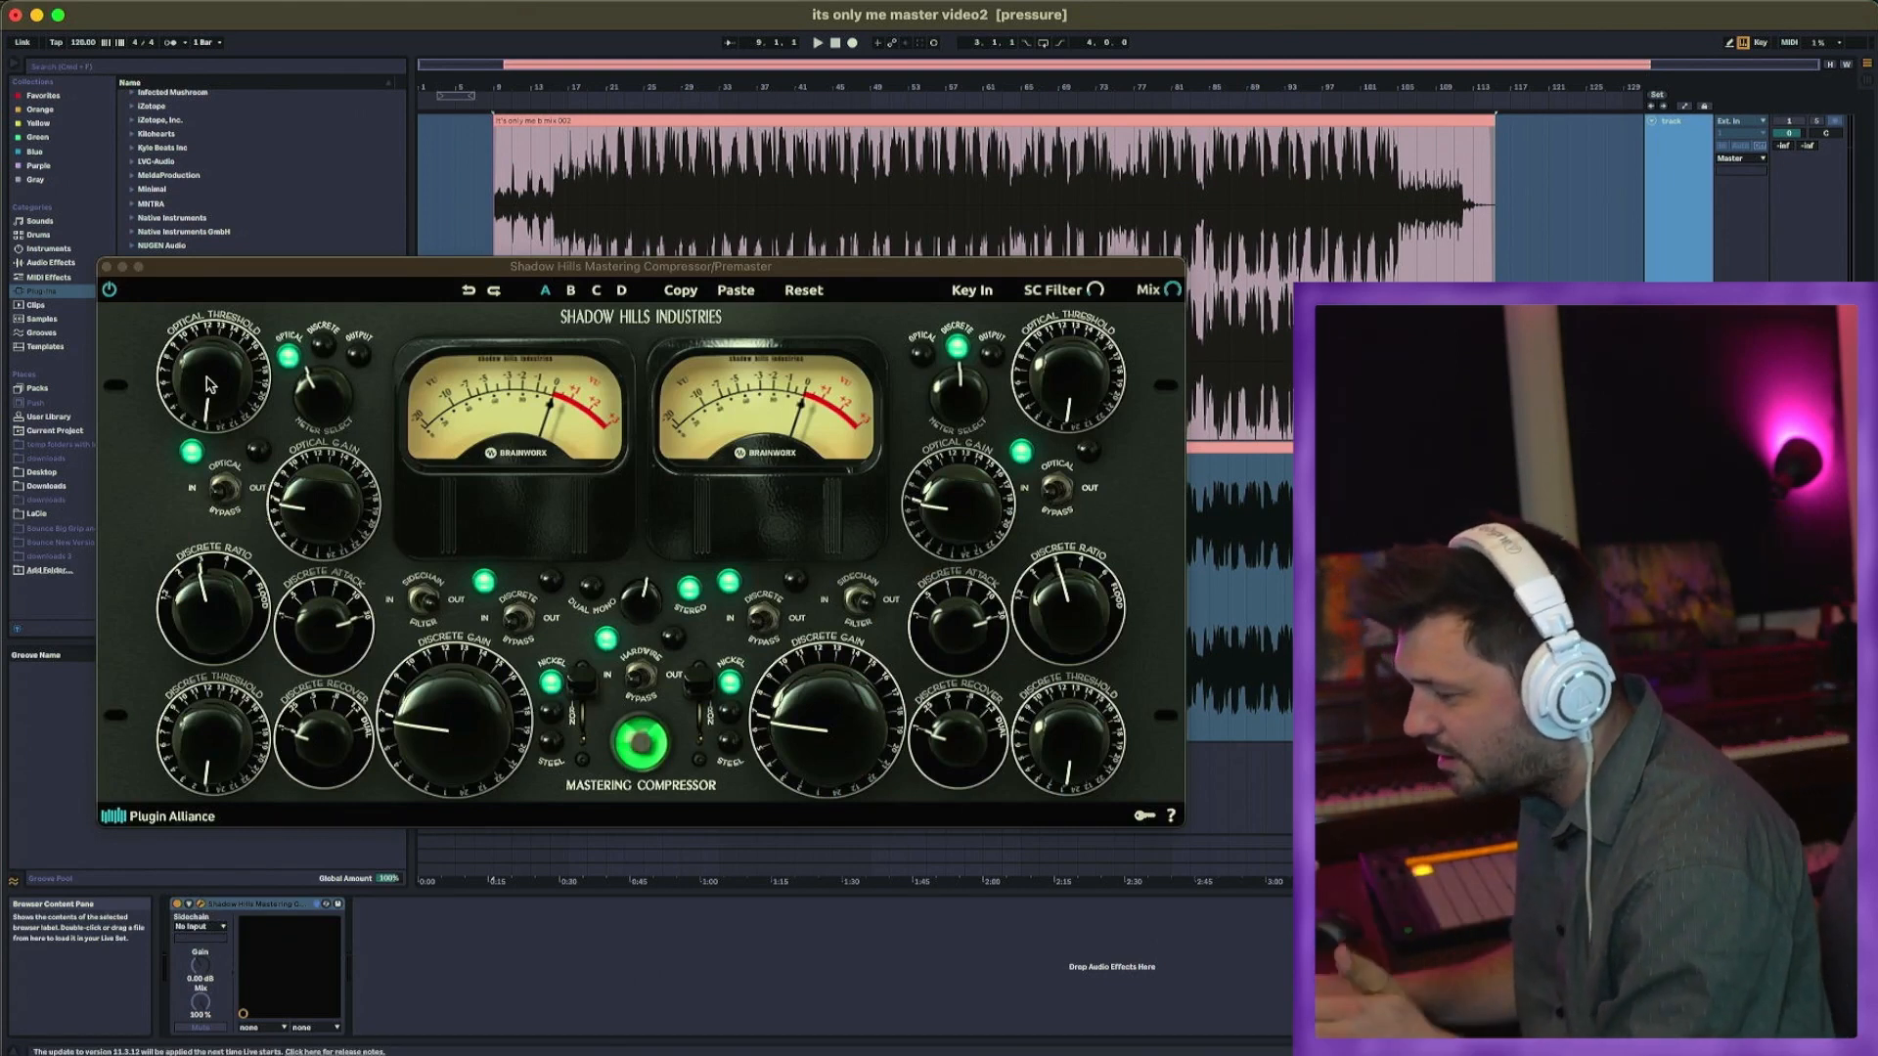
{"action": "left_click", "coordinate": [1103, 297]}
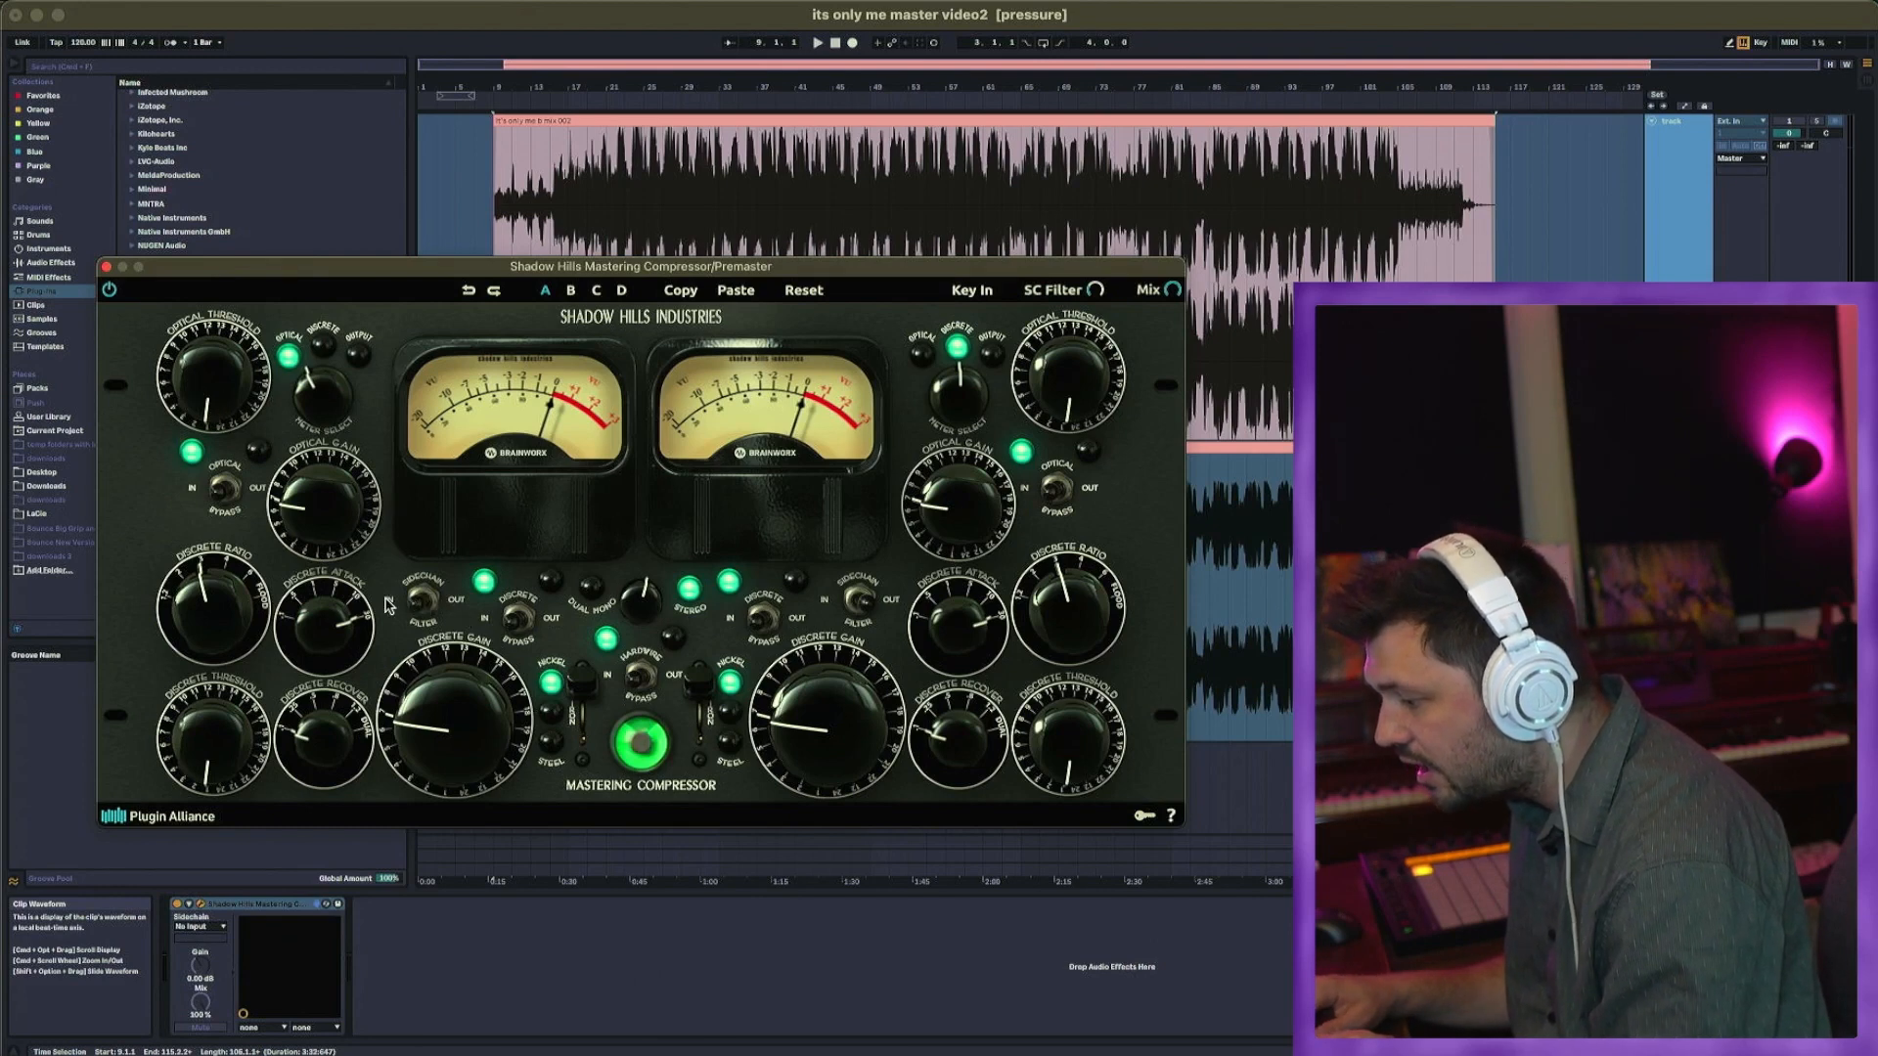
{"action": "left_click_drag", "start_coordinate": [582, 688], "coordinate": [585, 728]}
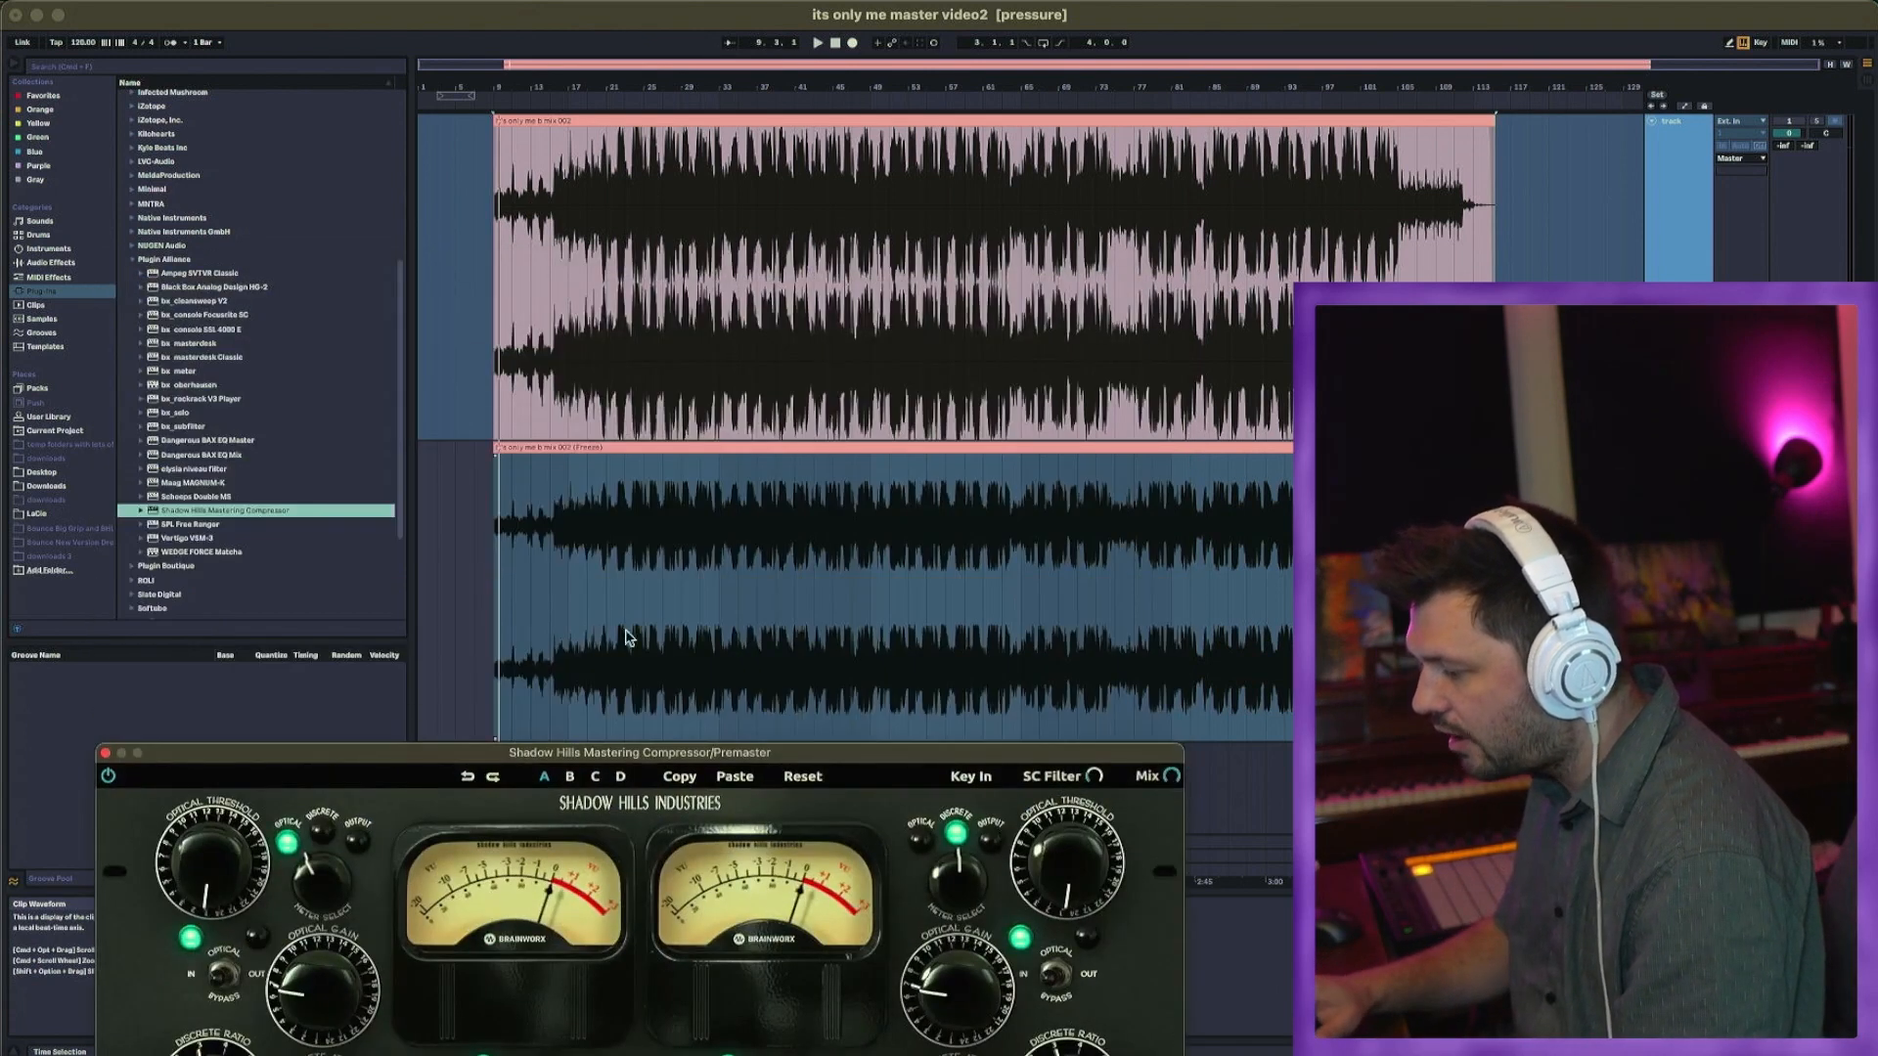
Step: Play the copied clip from about bar 21 and raise the first channel's optical threshold to about 10 o'clock
{"action": "left_click", "coordinate": [627, 637]}
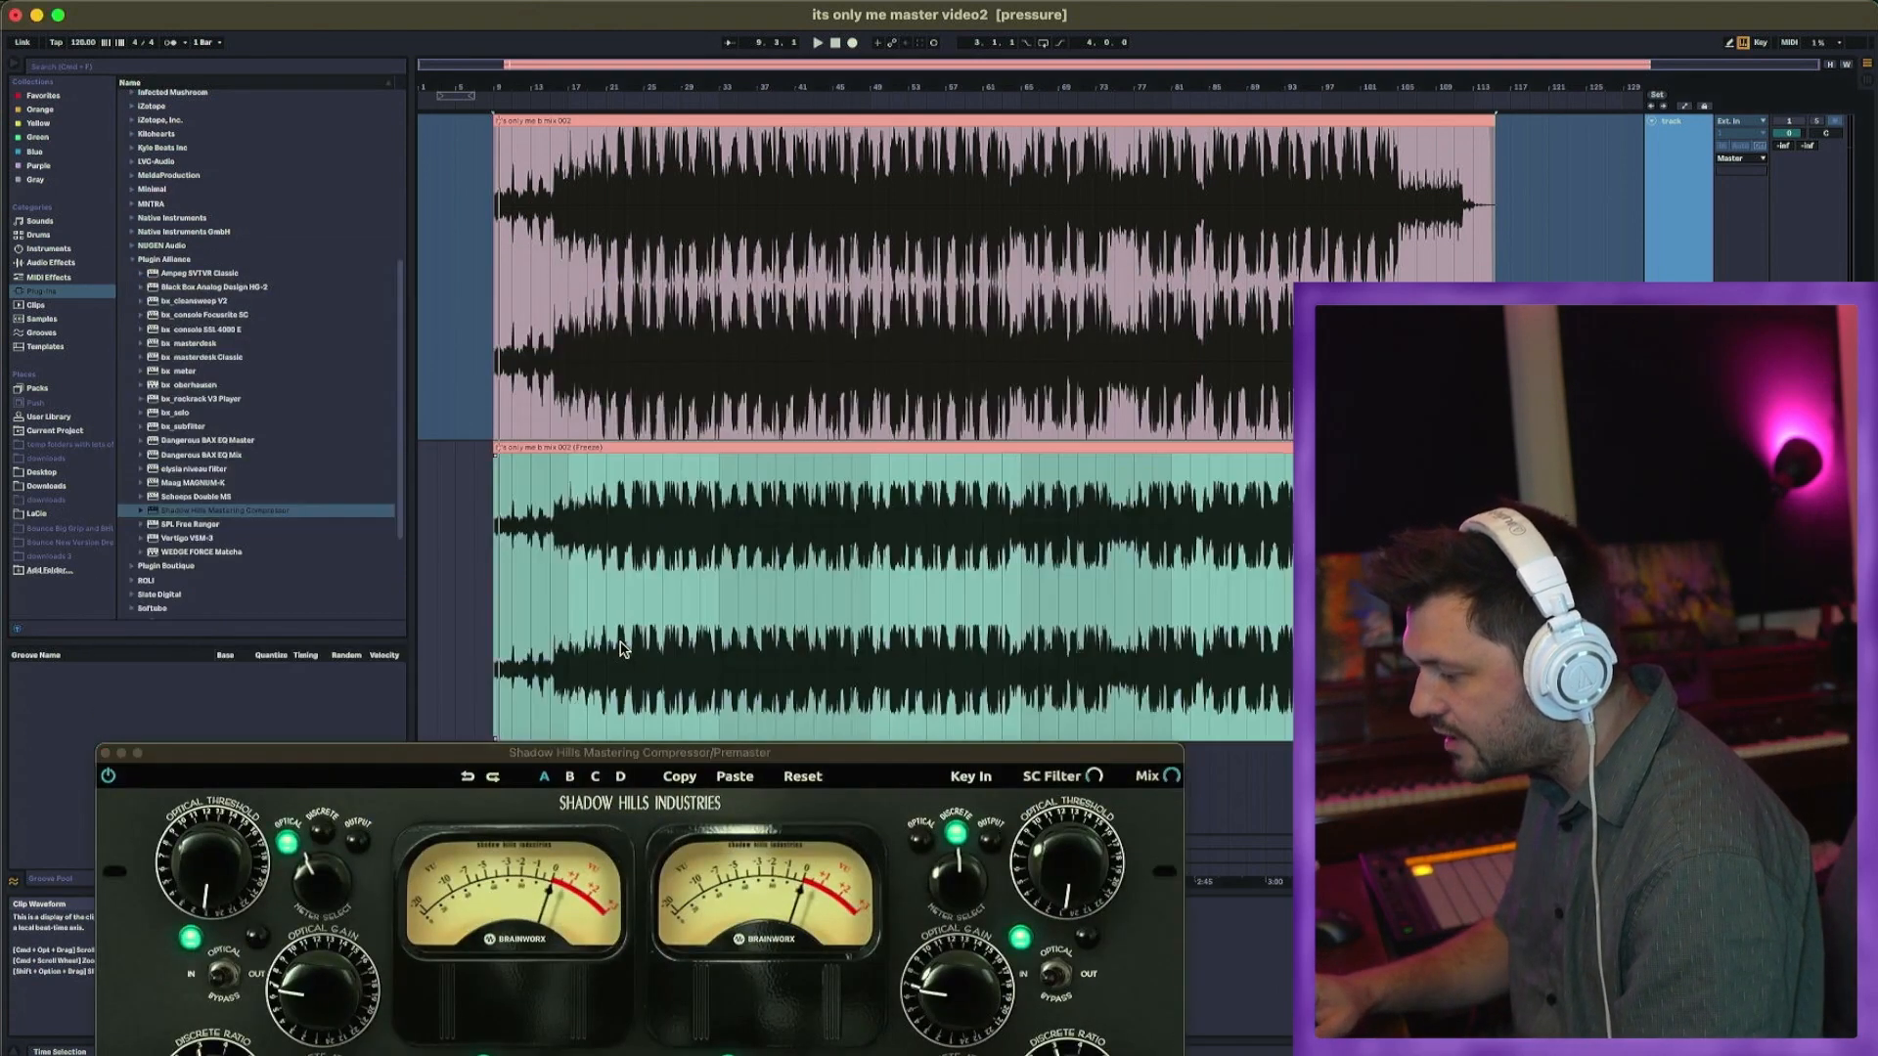
{"action": "left_click_drag", "start_coordinate": [627, 758], "coordinate": [621, 293]}
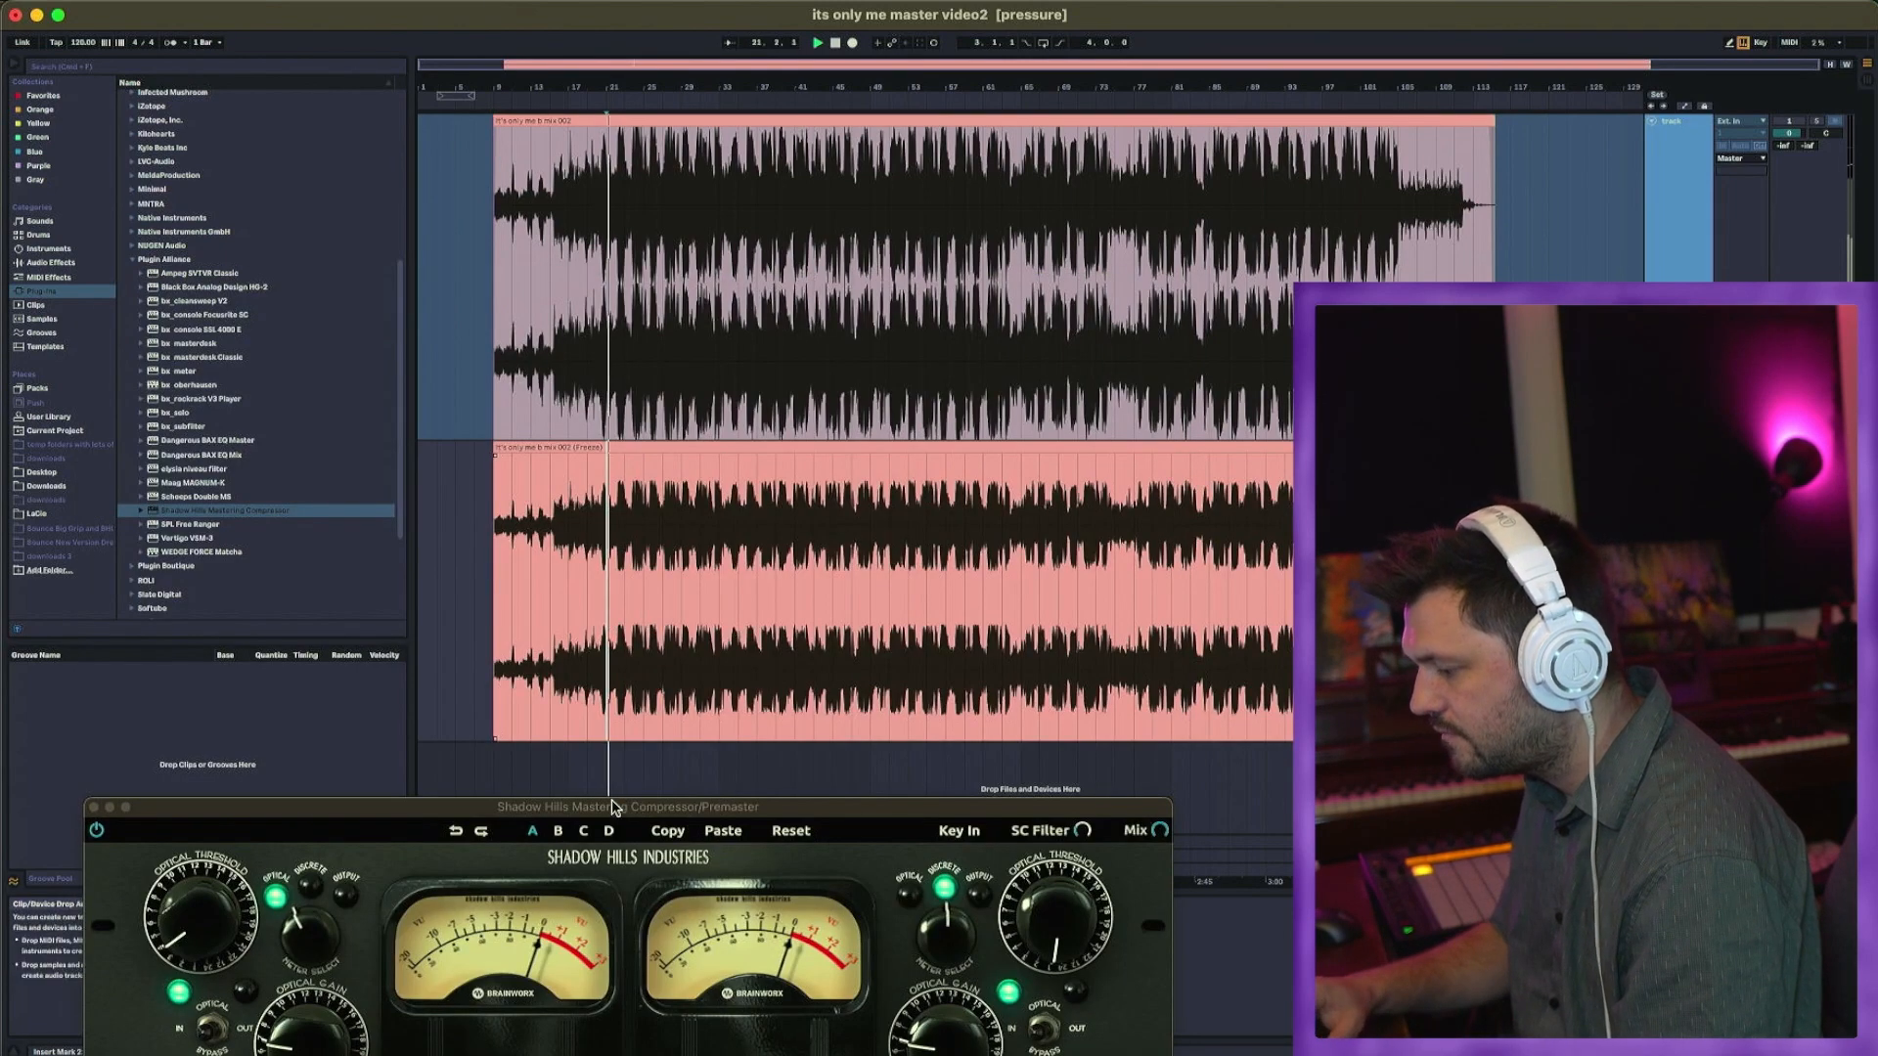
{"action": "left_click", "coordinate": [613, 809]}
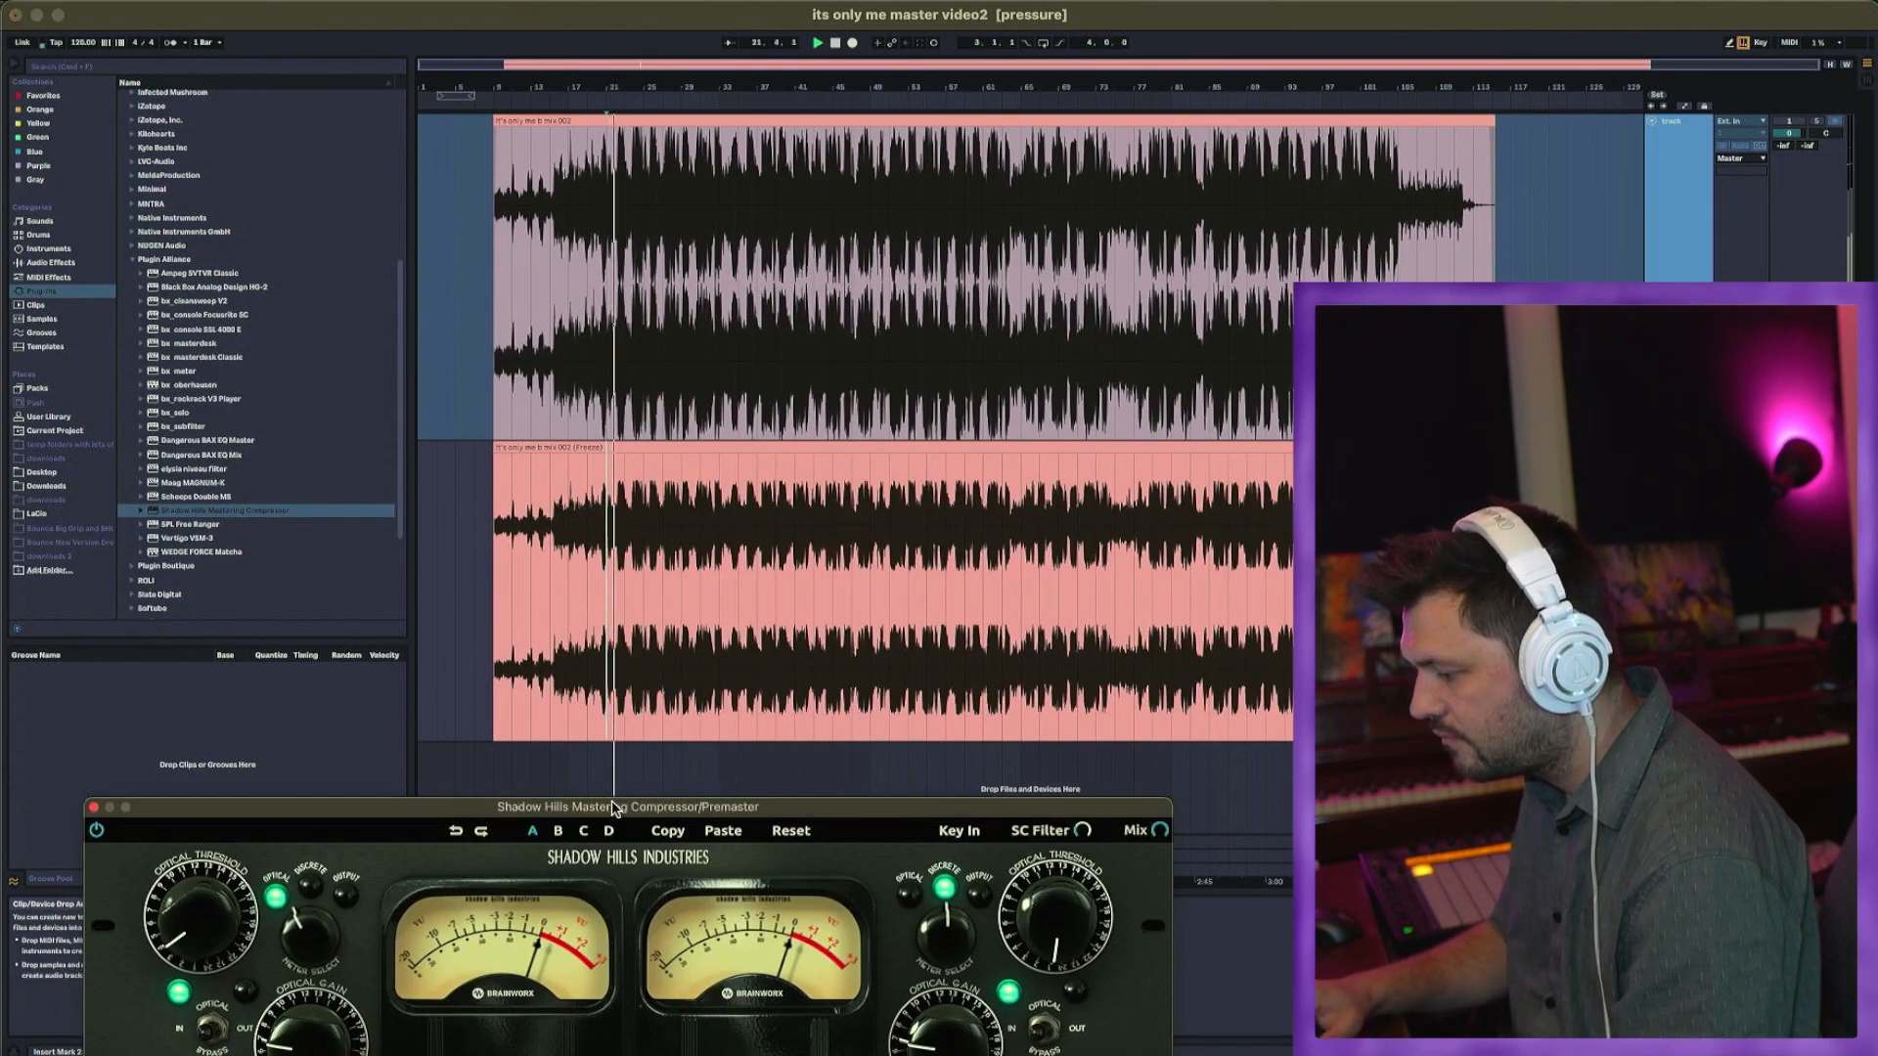
{"action": "left_click_drag", "start_coordinate": [613, 809], "coordinate": [634, 289]}
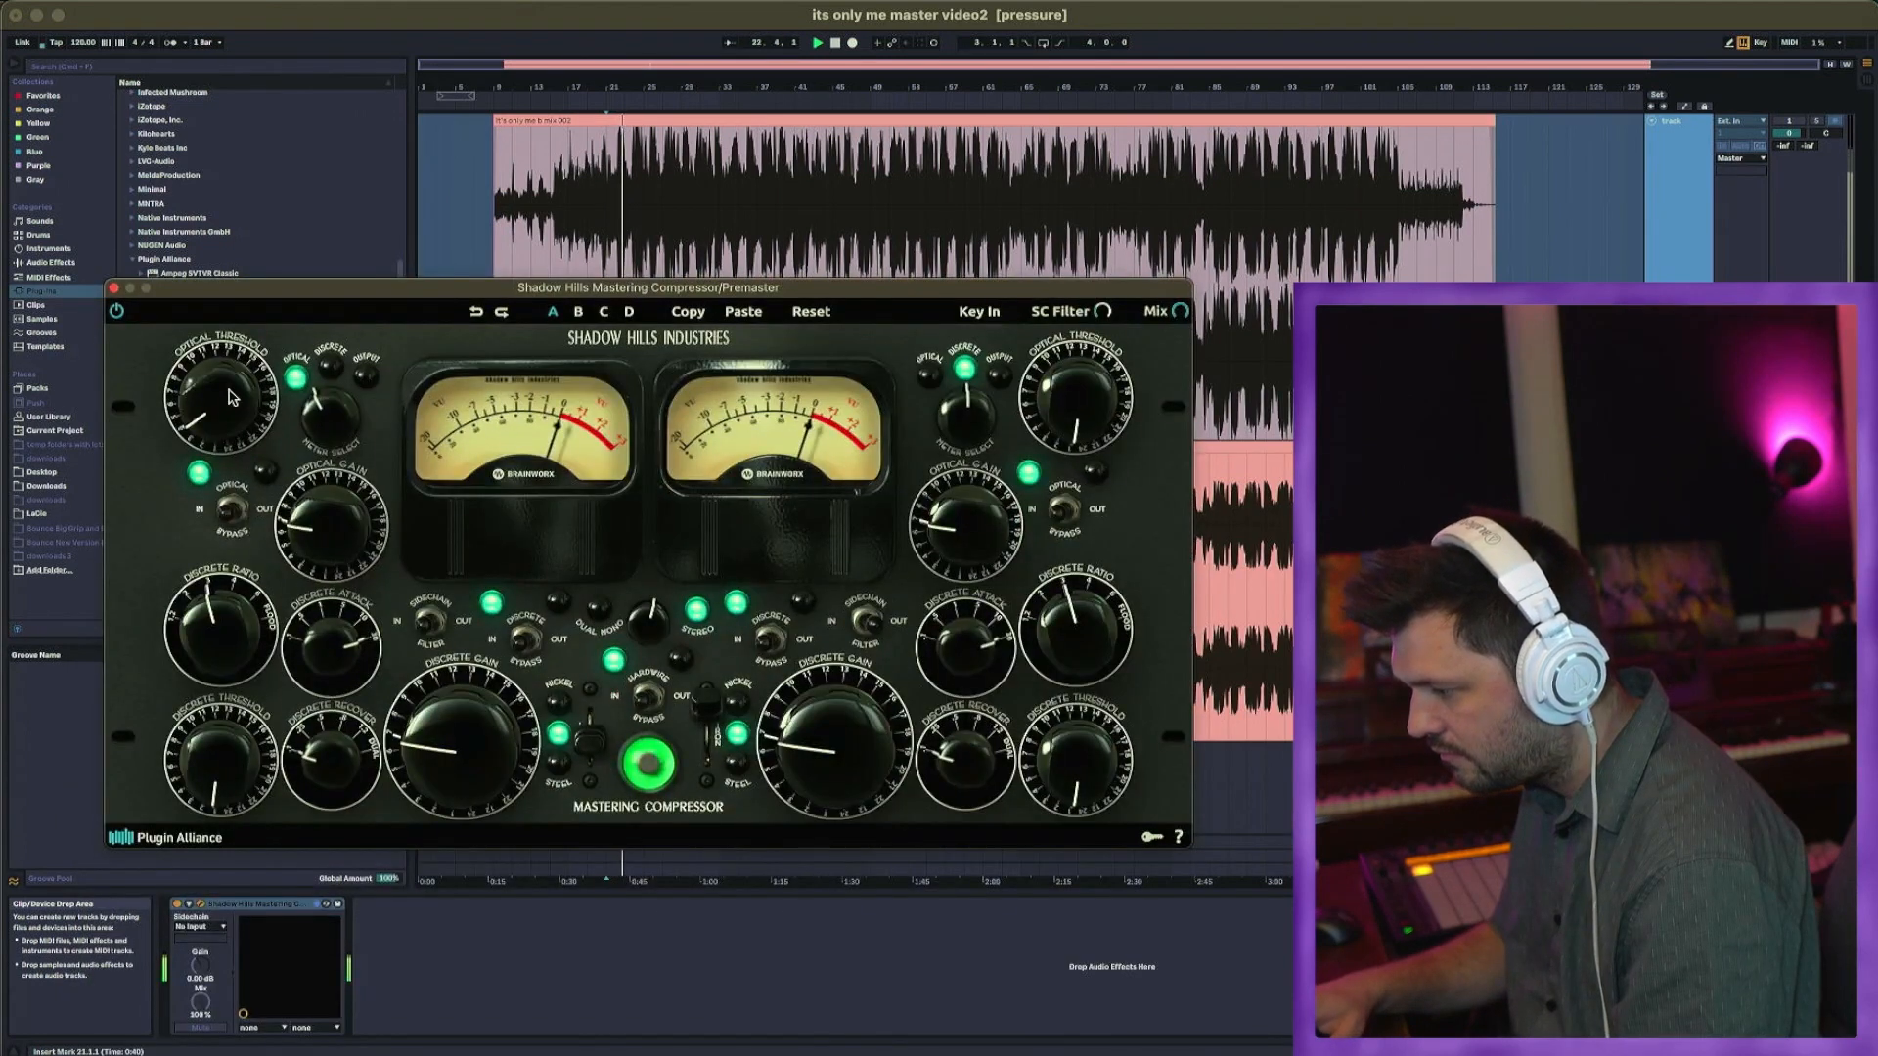
{"action": "left_click_drag", "start_coordinate": [232, 396], "coordinate": [232, 326]}
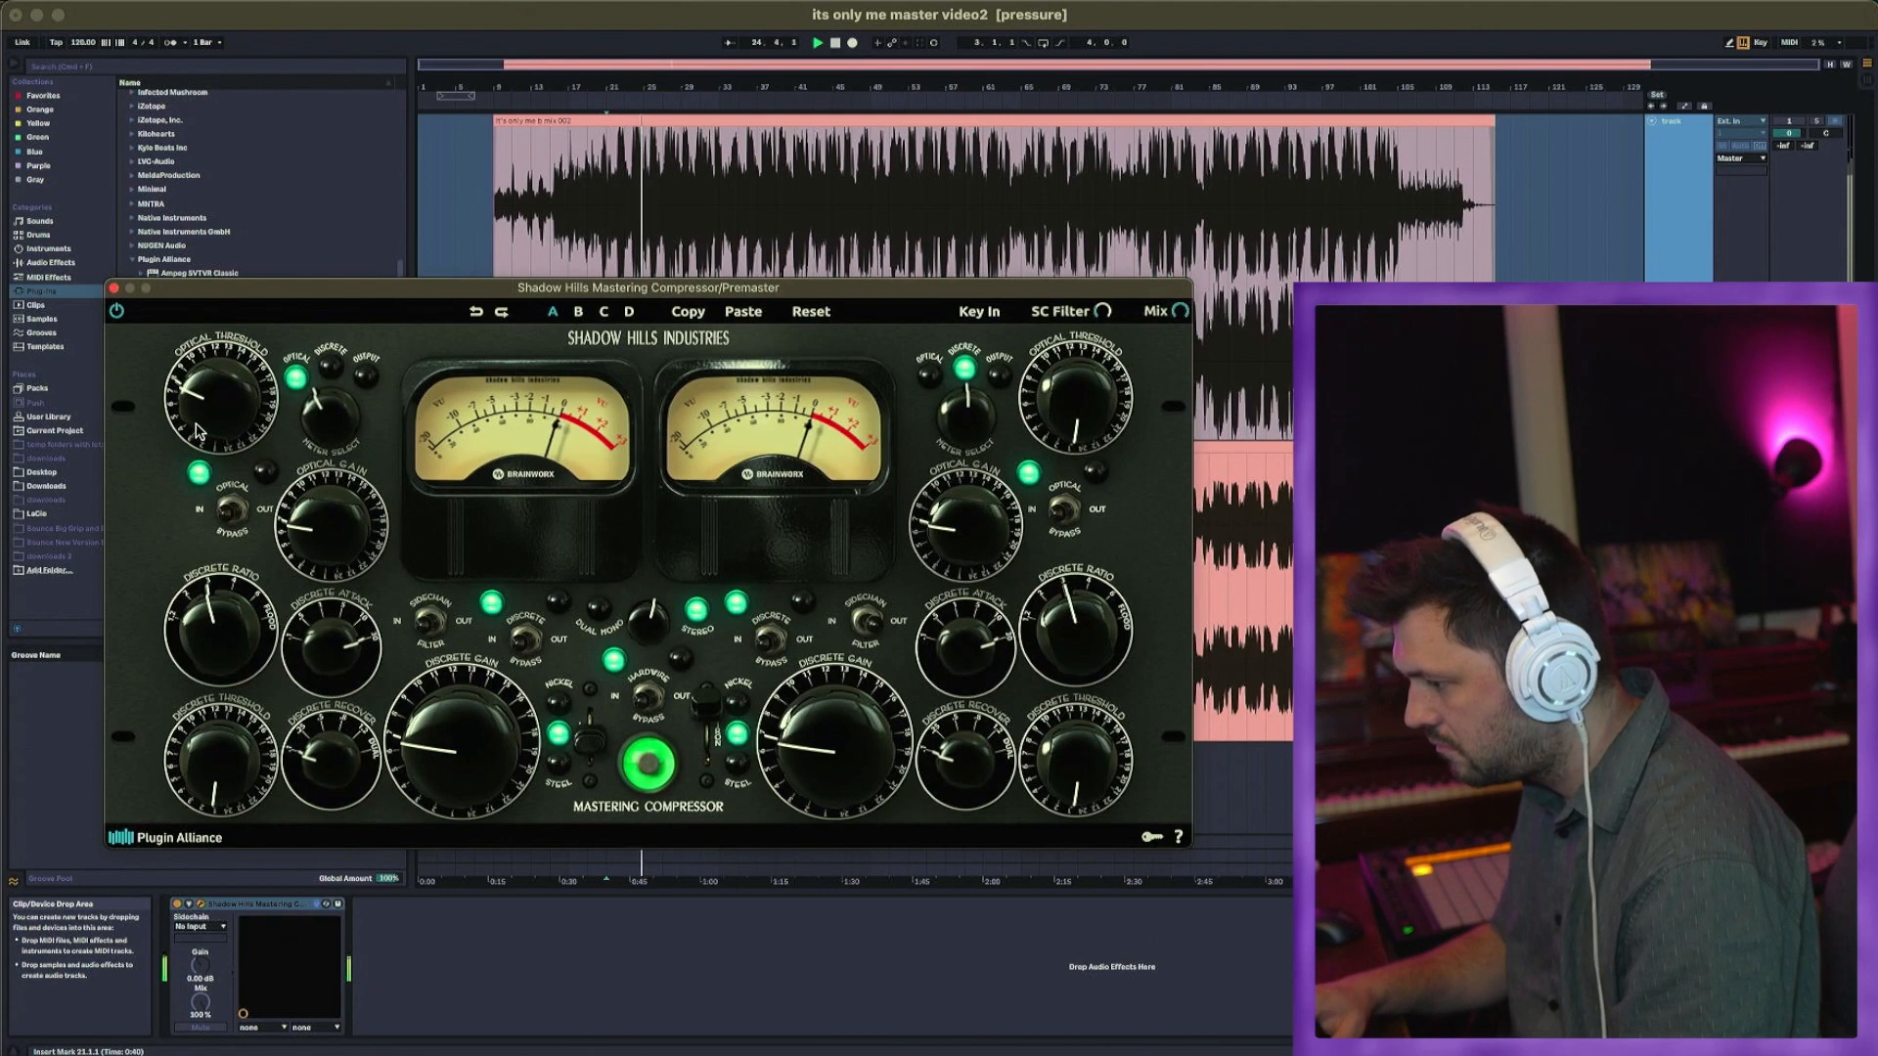
{"action": "left_click_drag", "start_coordinate": [198, 431], "coordinate": [199, 357]}
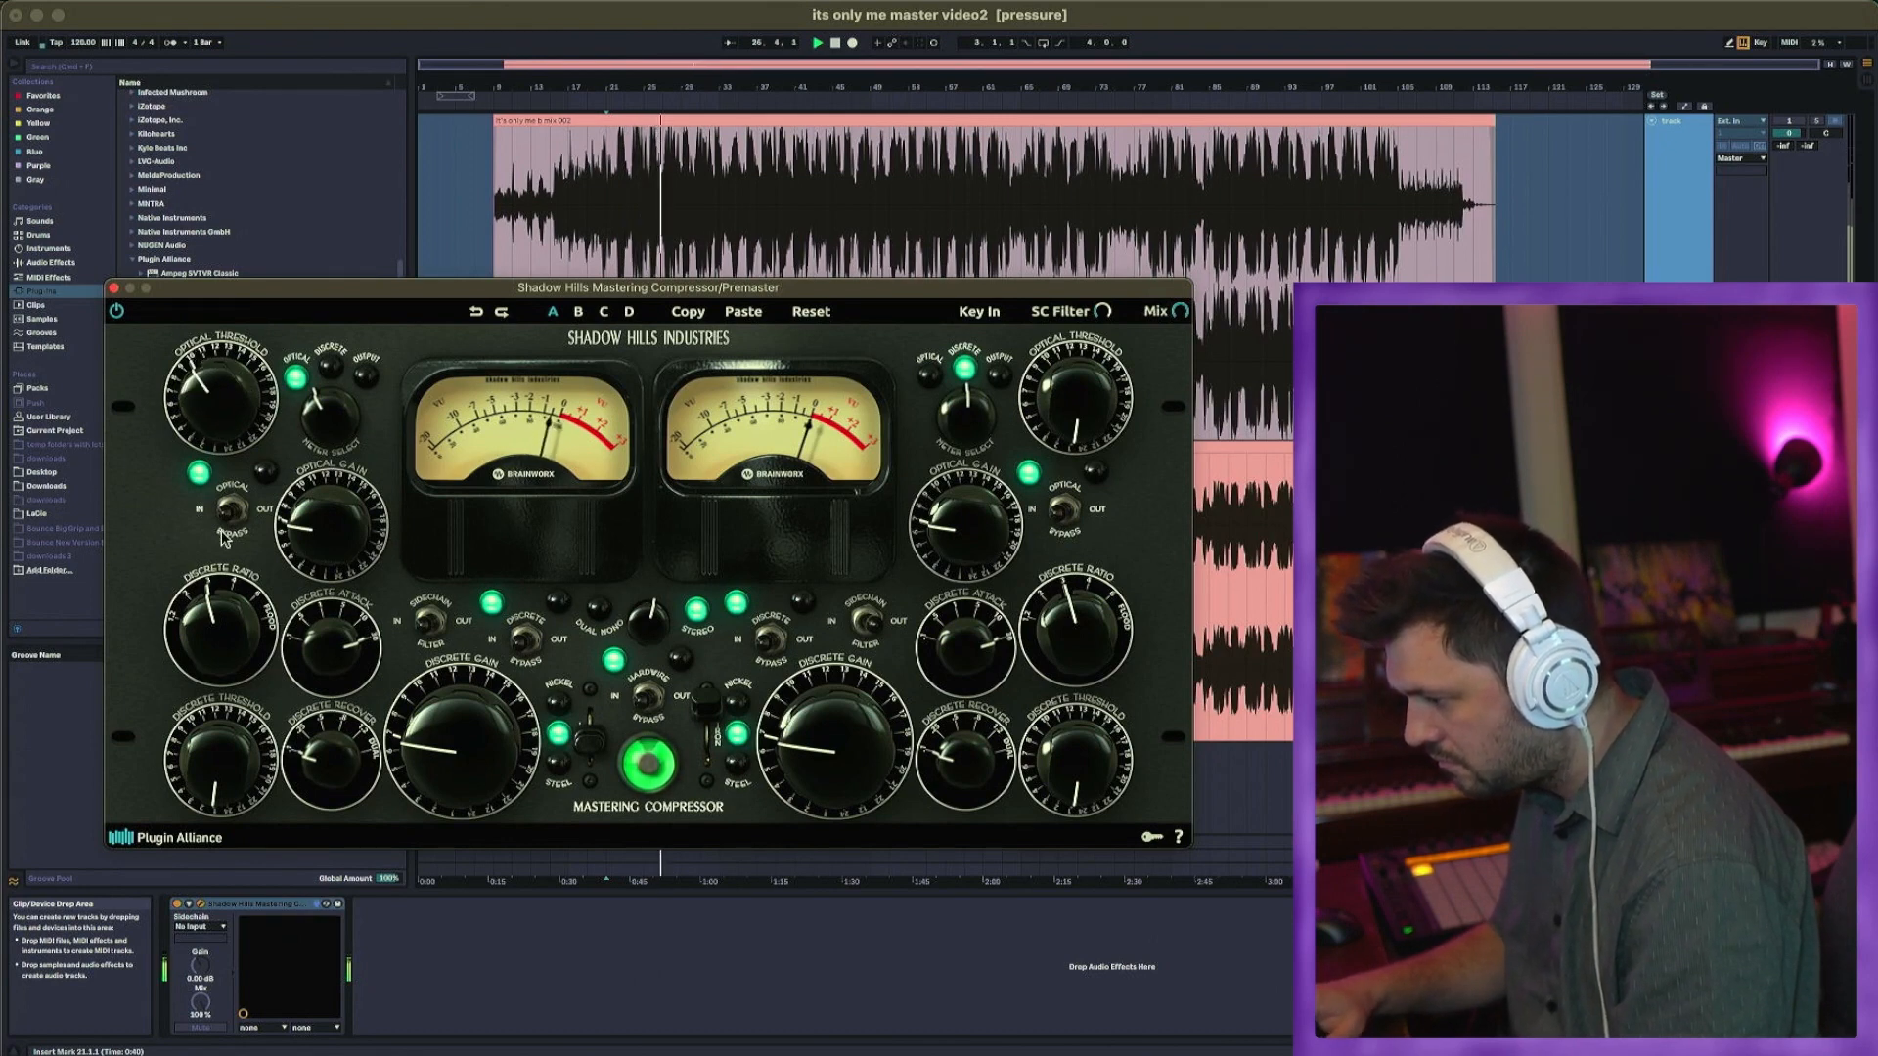
Step: Raise the first channel's optical gain to about 11 o'clock to make up for the optical compression
{"action": "left_click_drag", "start_coordinate": [311, 546], "coordinate": [316, 485]}
{"action": "left_click", "coordinate": [174, 910]}
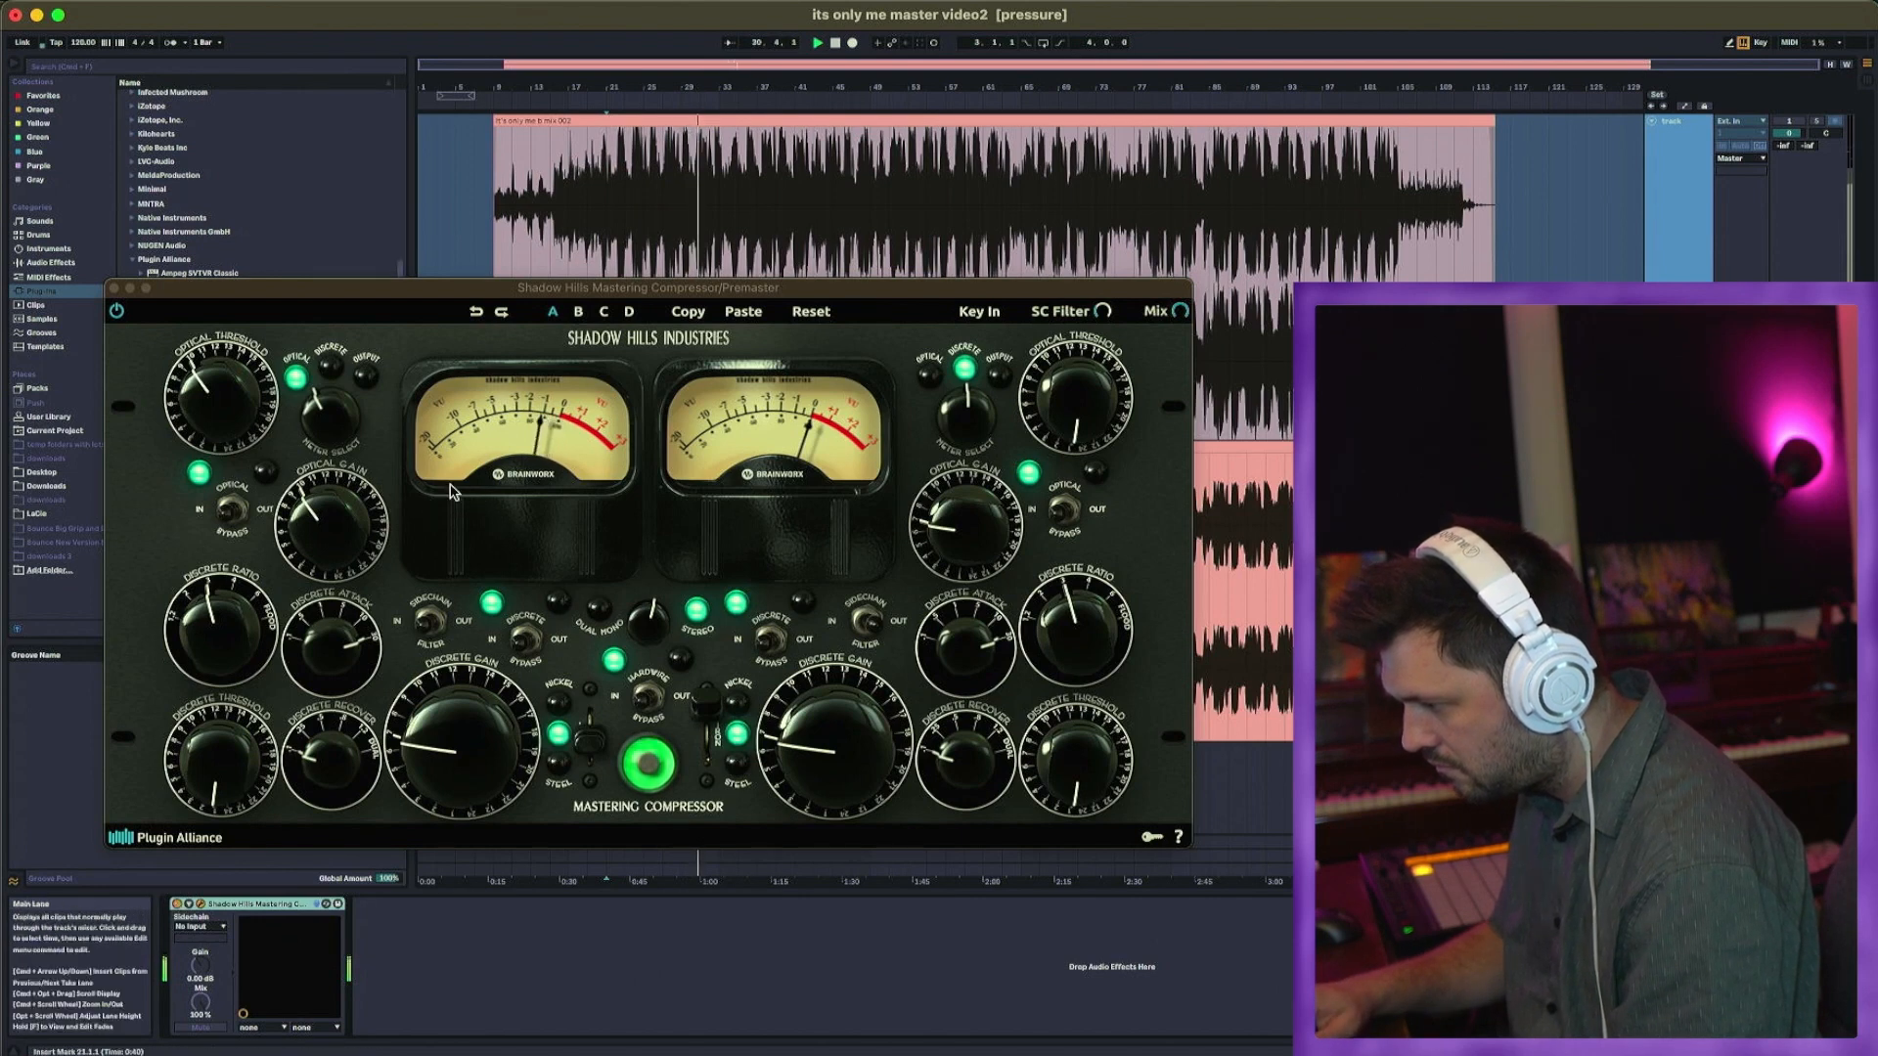
{"action": "left_click", "coordinate": [321, 518]}
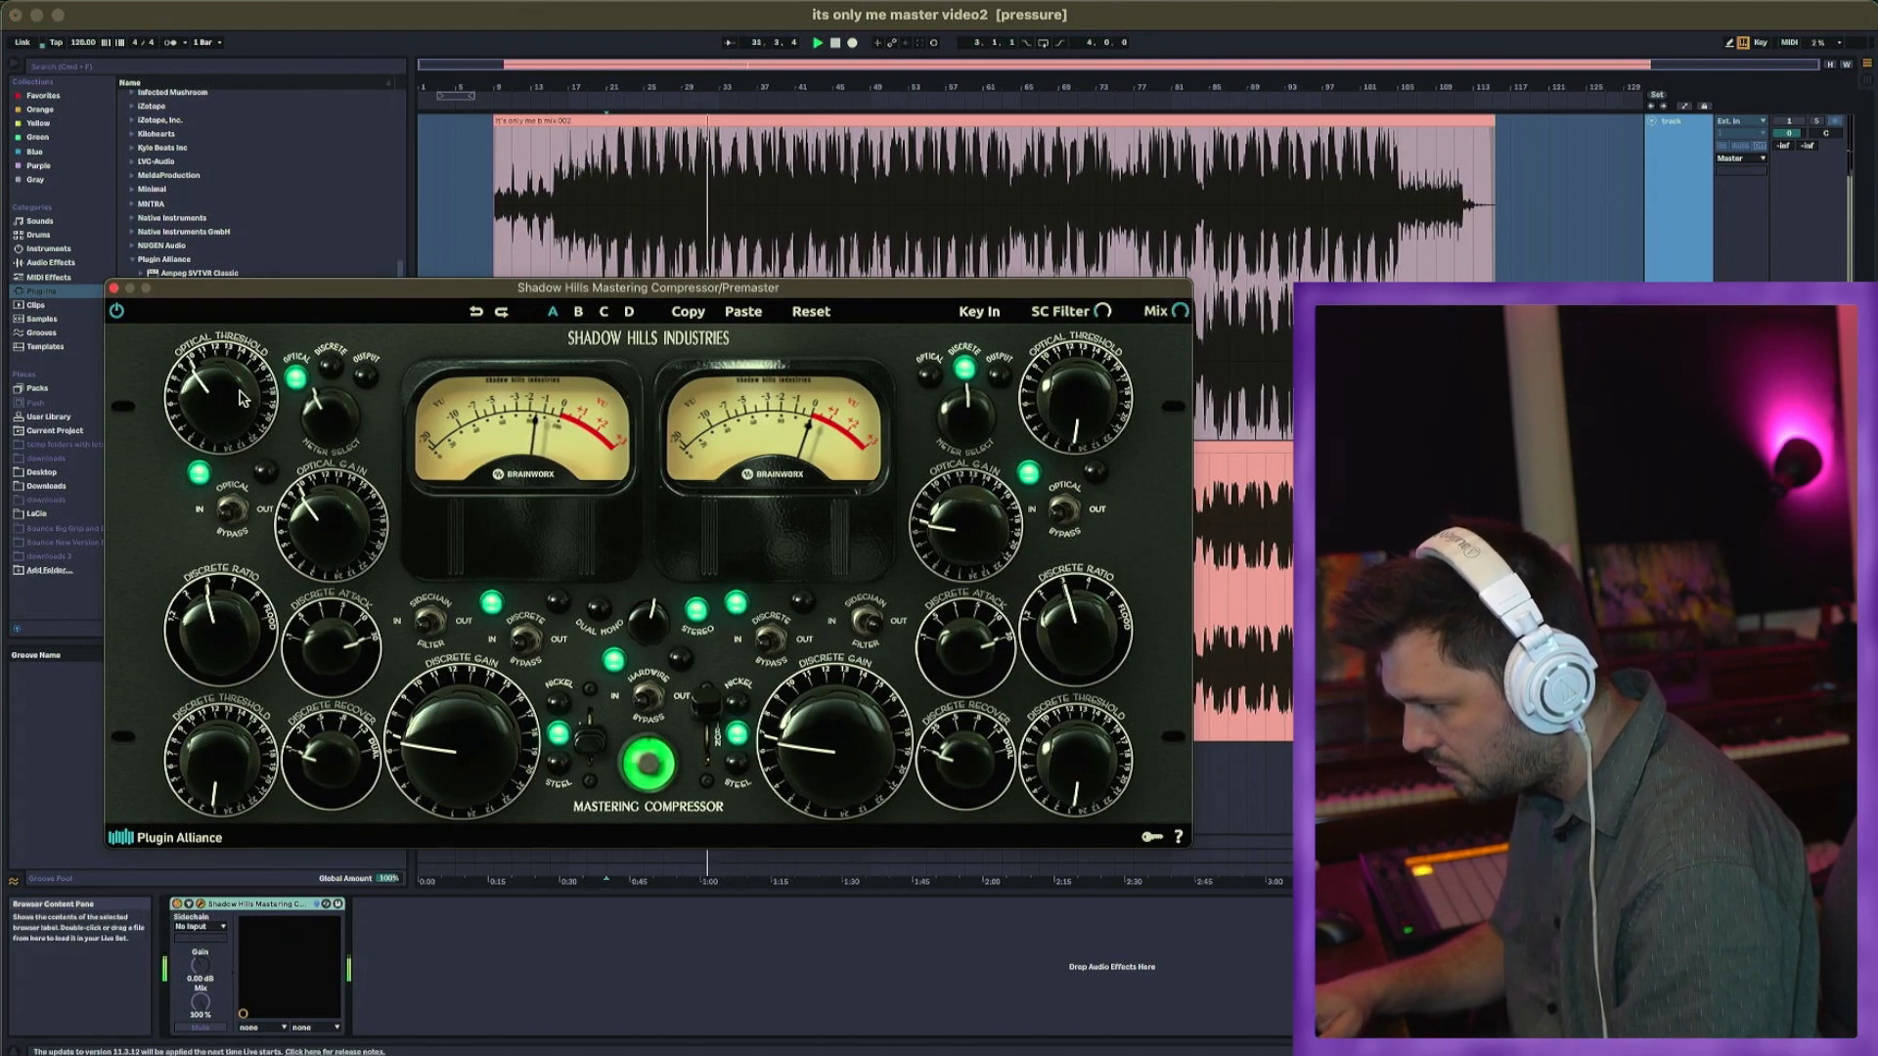
{"action": "left_click_drag", "start_coordinate": [321, 519], "coordinate": [328, 499]}
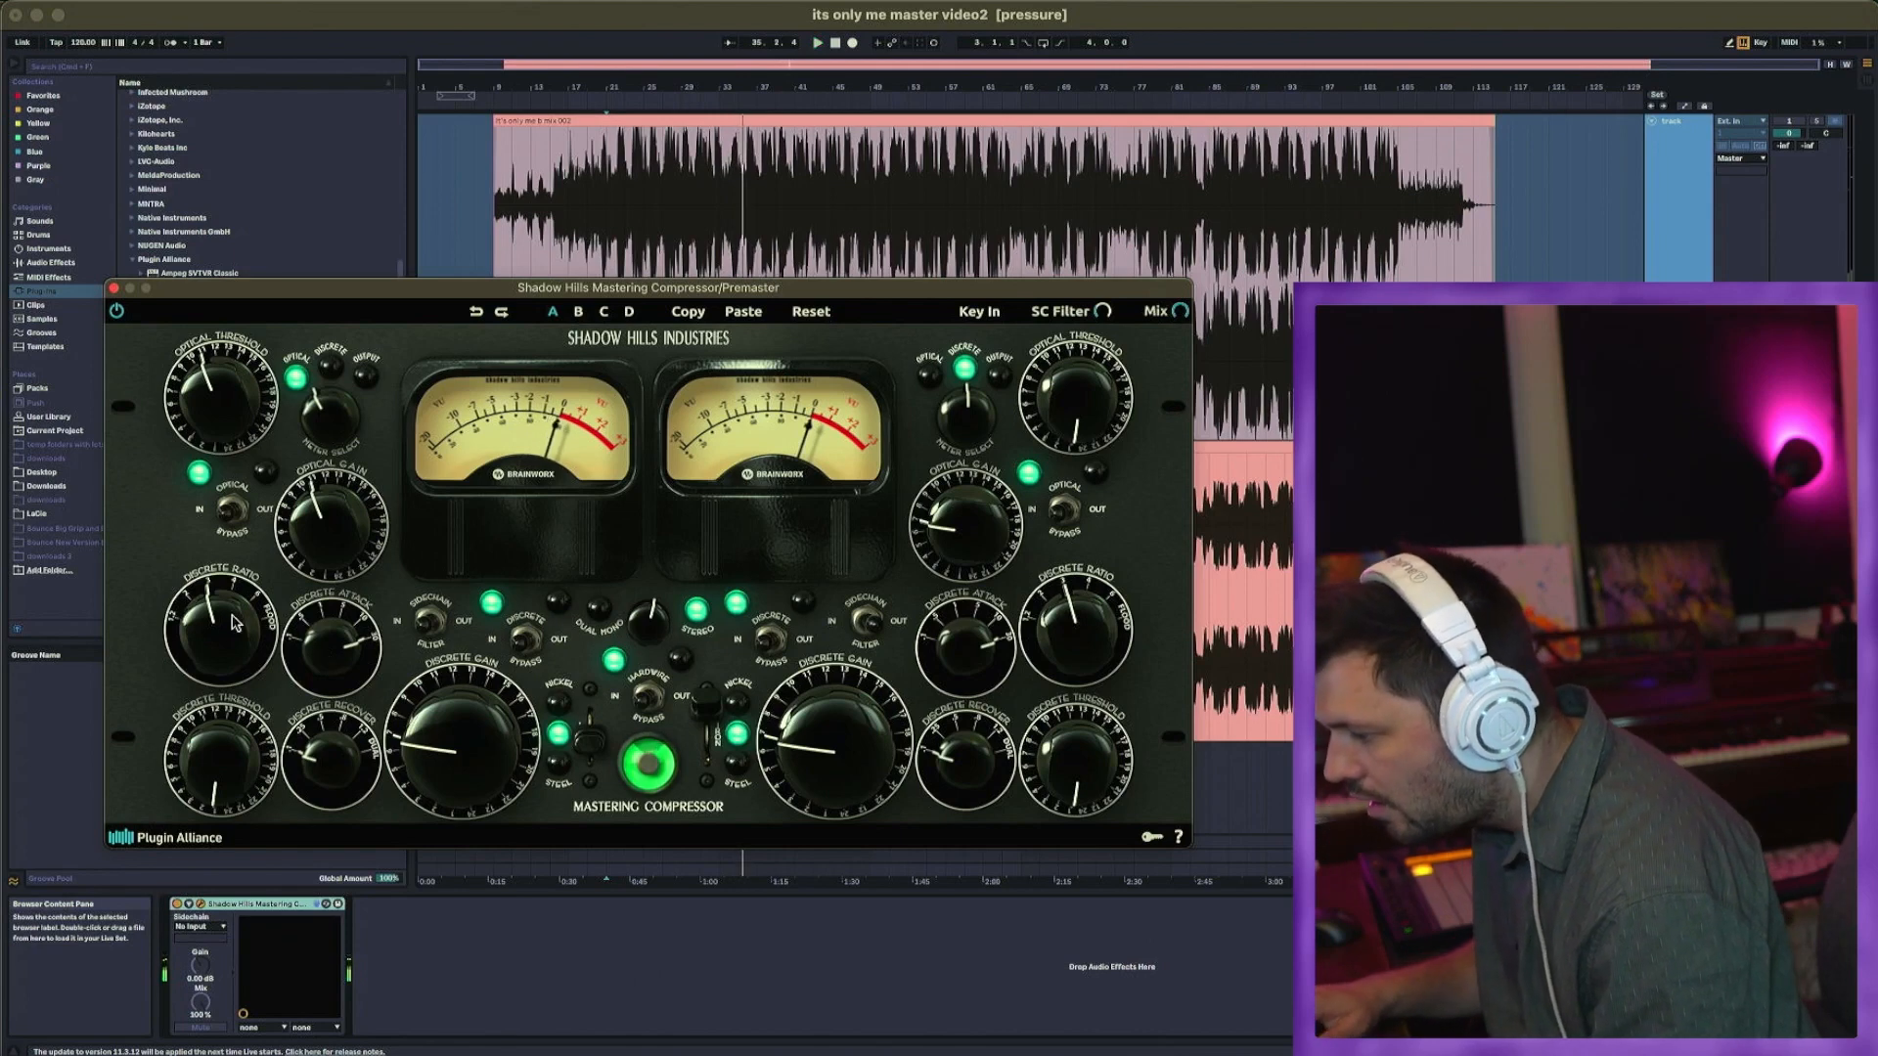
Step: Lower the first channel's discrete ratio one notch and raise its discrete threshold to about 10 o'clock during playback
{"action": "left_click_drag", "start_coordinate": [223, 646], "coordinate": [224, 656]}
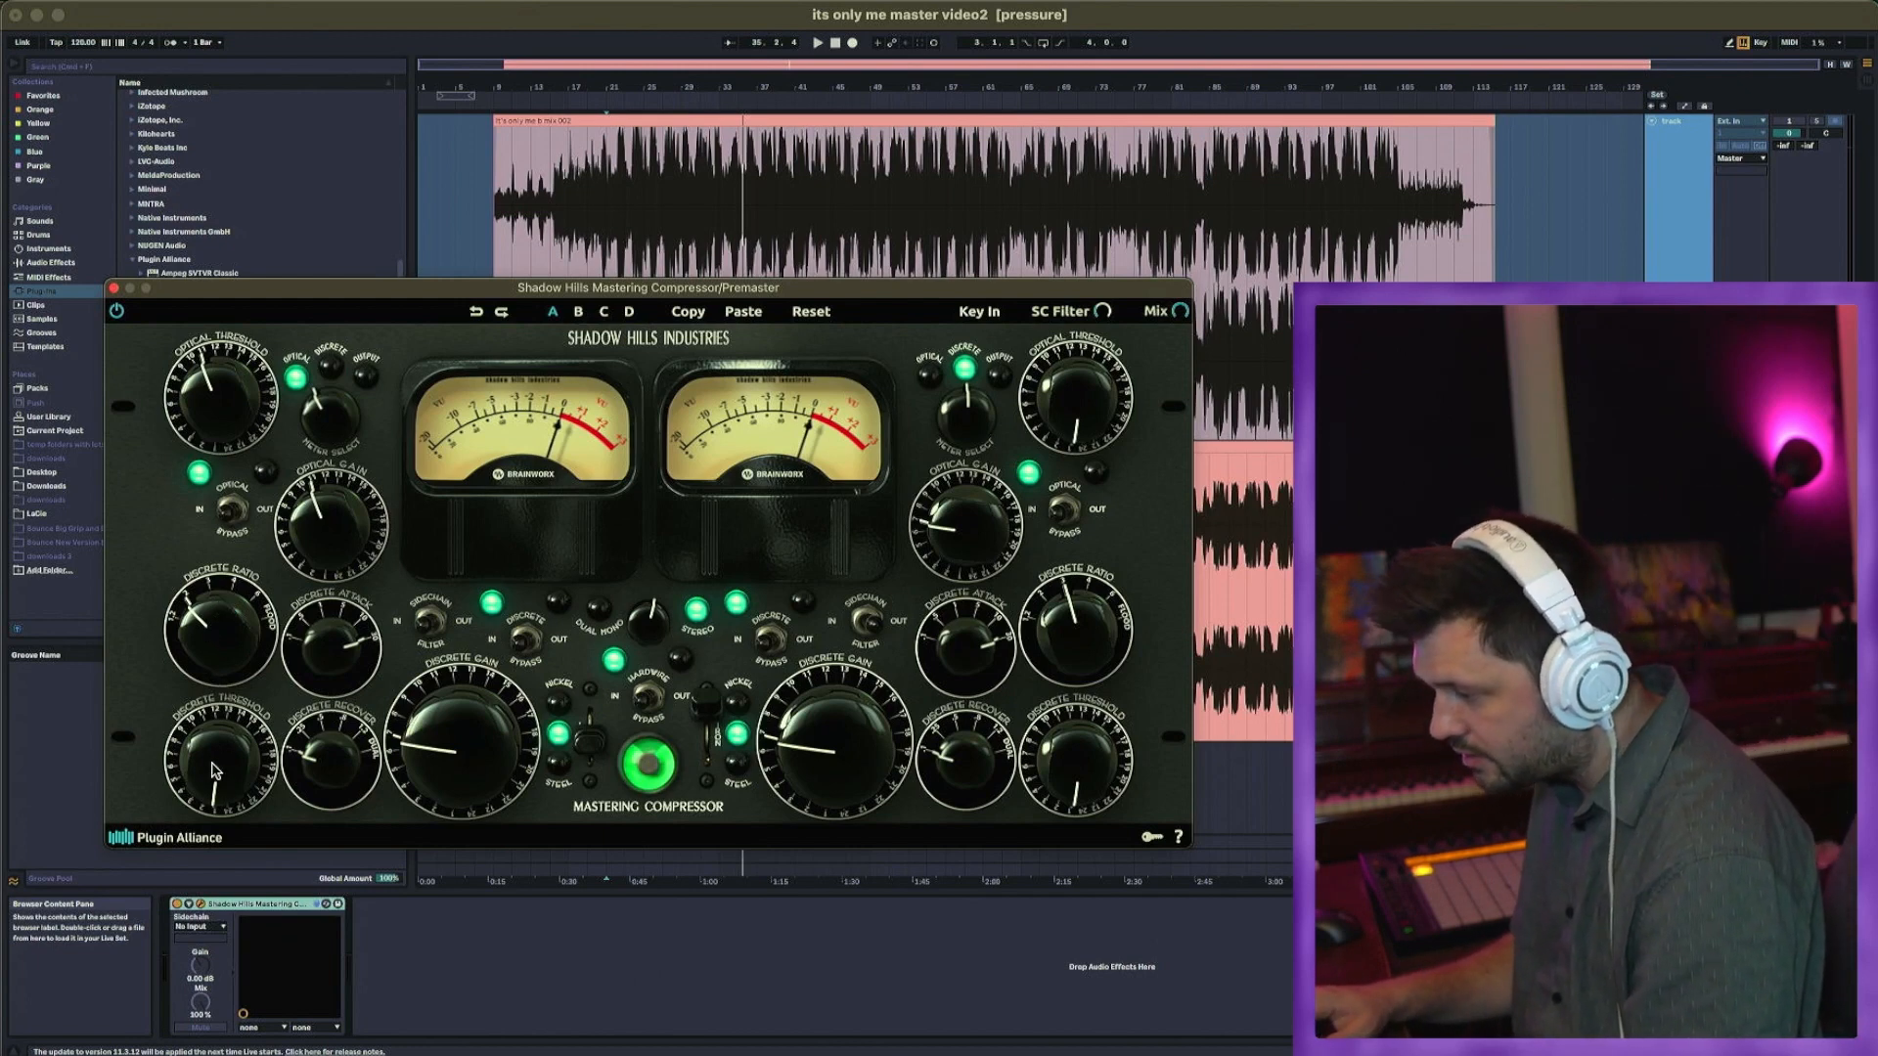
{"action": "key", "text": "space"}
{"action": "left_click_drag", "start_coordinate": [216, 771], "coordinate": [203, 602]}
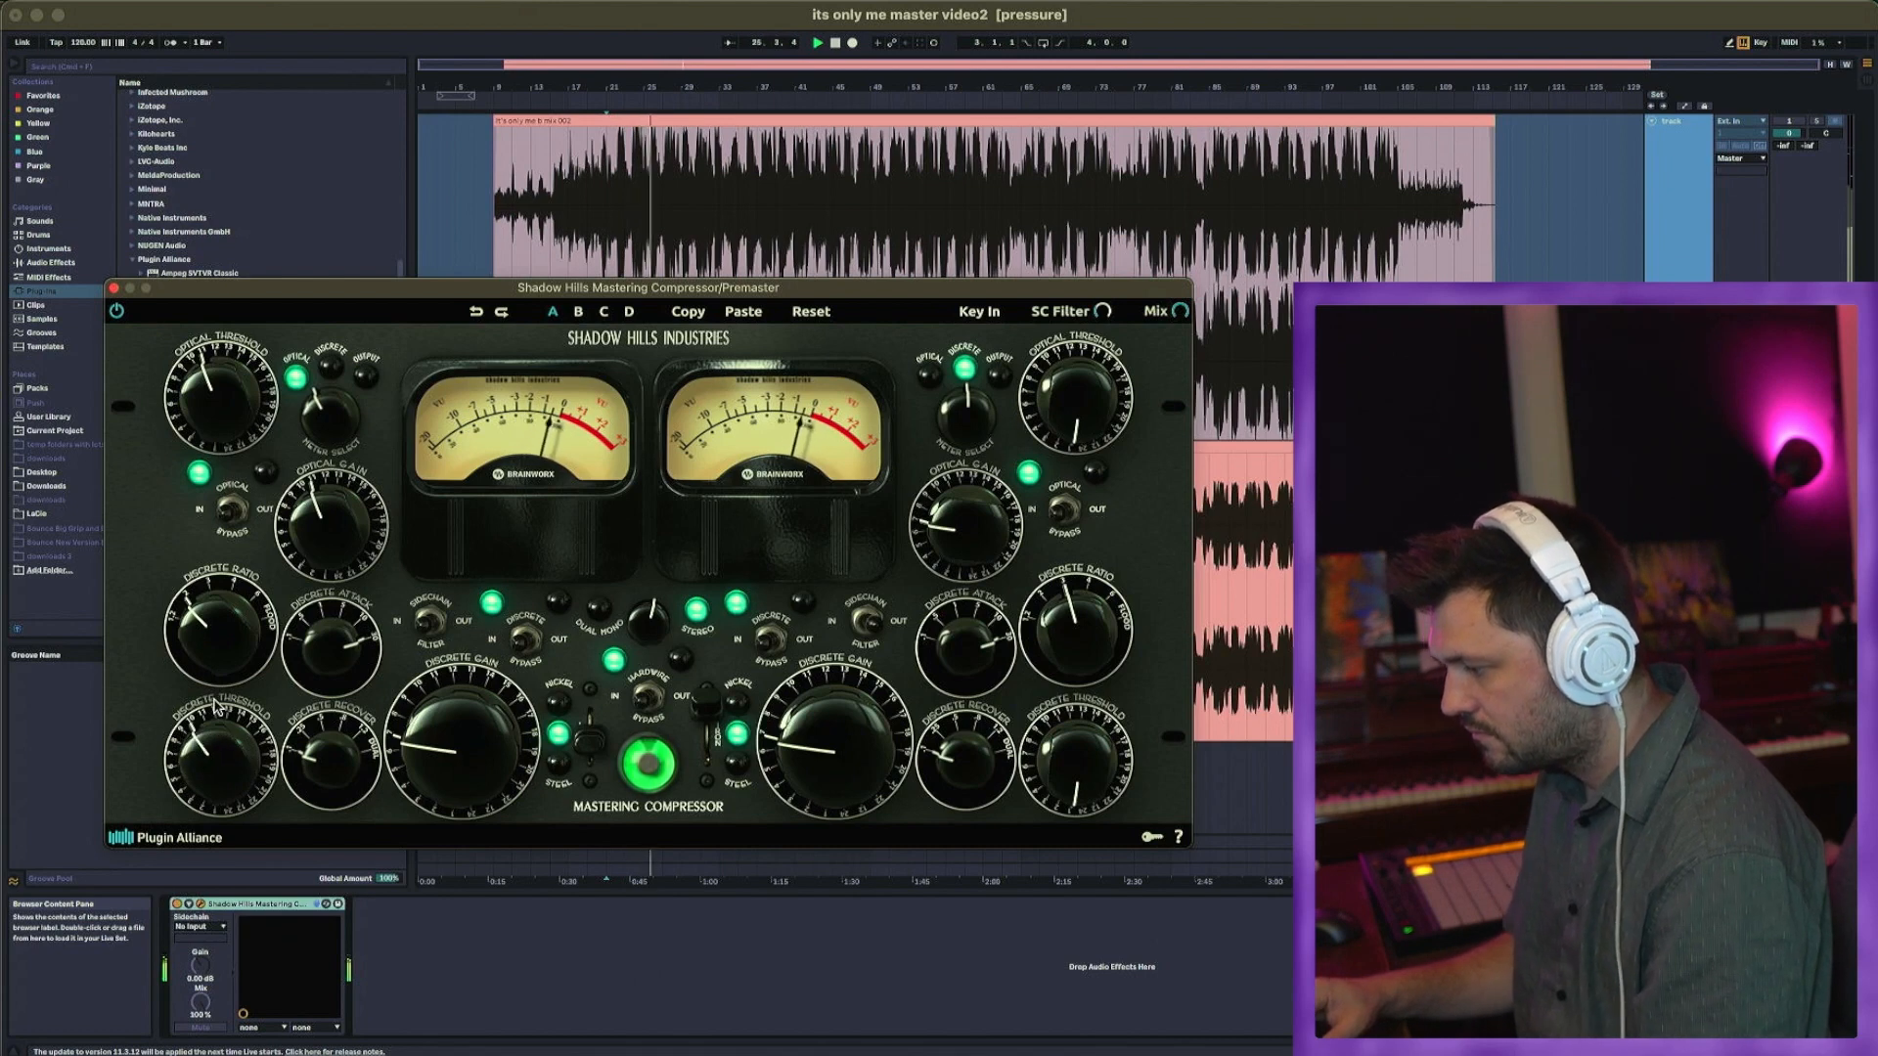
Step: Raise the first channel's discrete gain to about 10:30 and compare the compressed and bypassed sound before closing the compressor window
{"action": "left_click_drag", "start_coordinate": [468, 756], "coordinate": [470, 691]}
{"action": "left_click", "coordinate": [178, 906]}
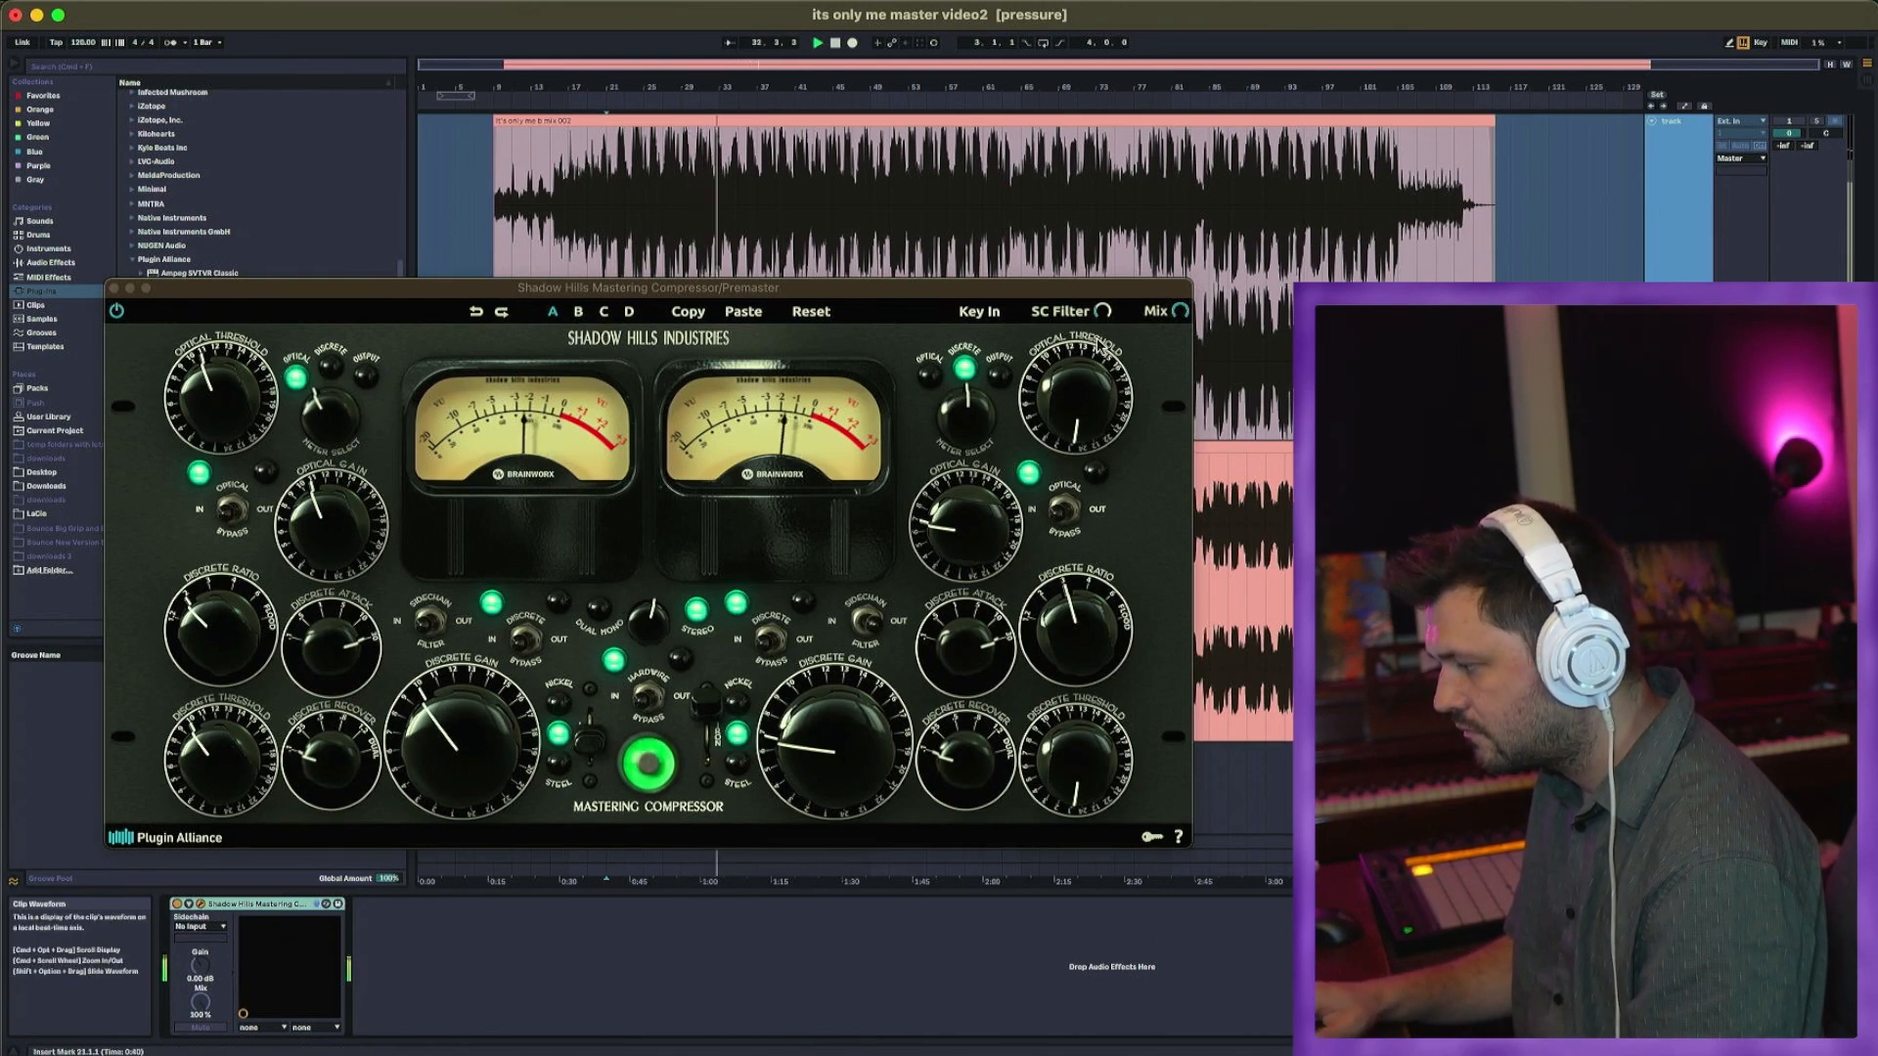
{"action": "left_click_drag", "start_coordinate": [1182, 313], "coordinate": [1181, 330]}
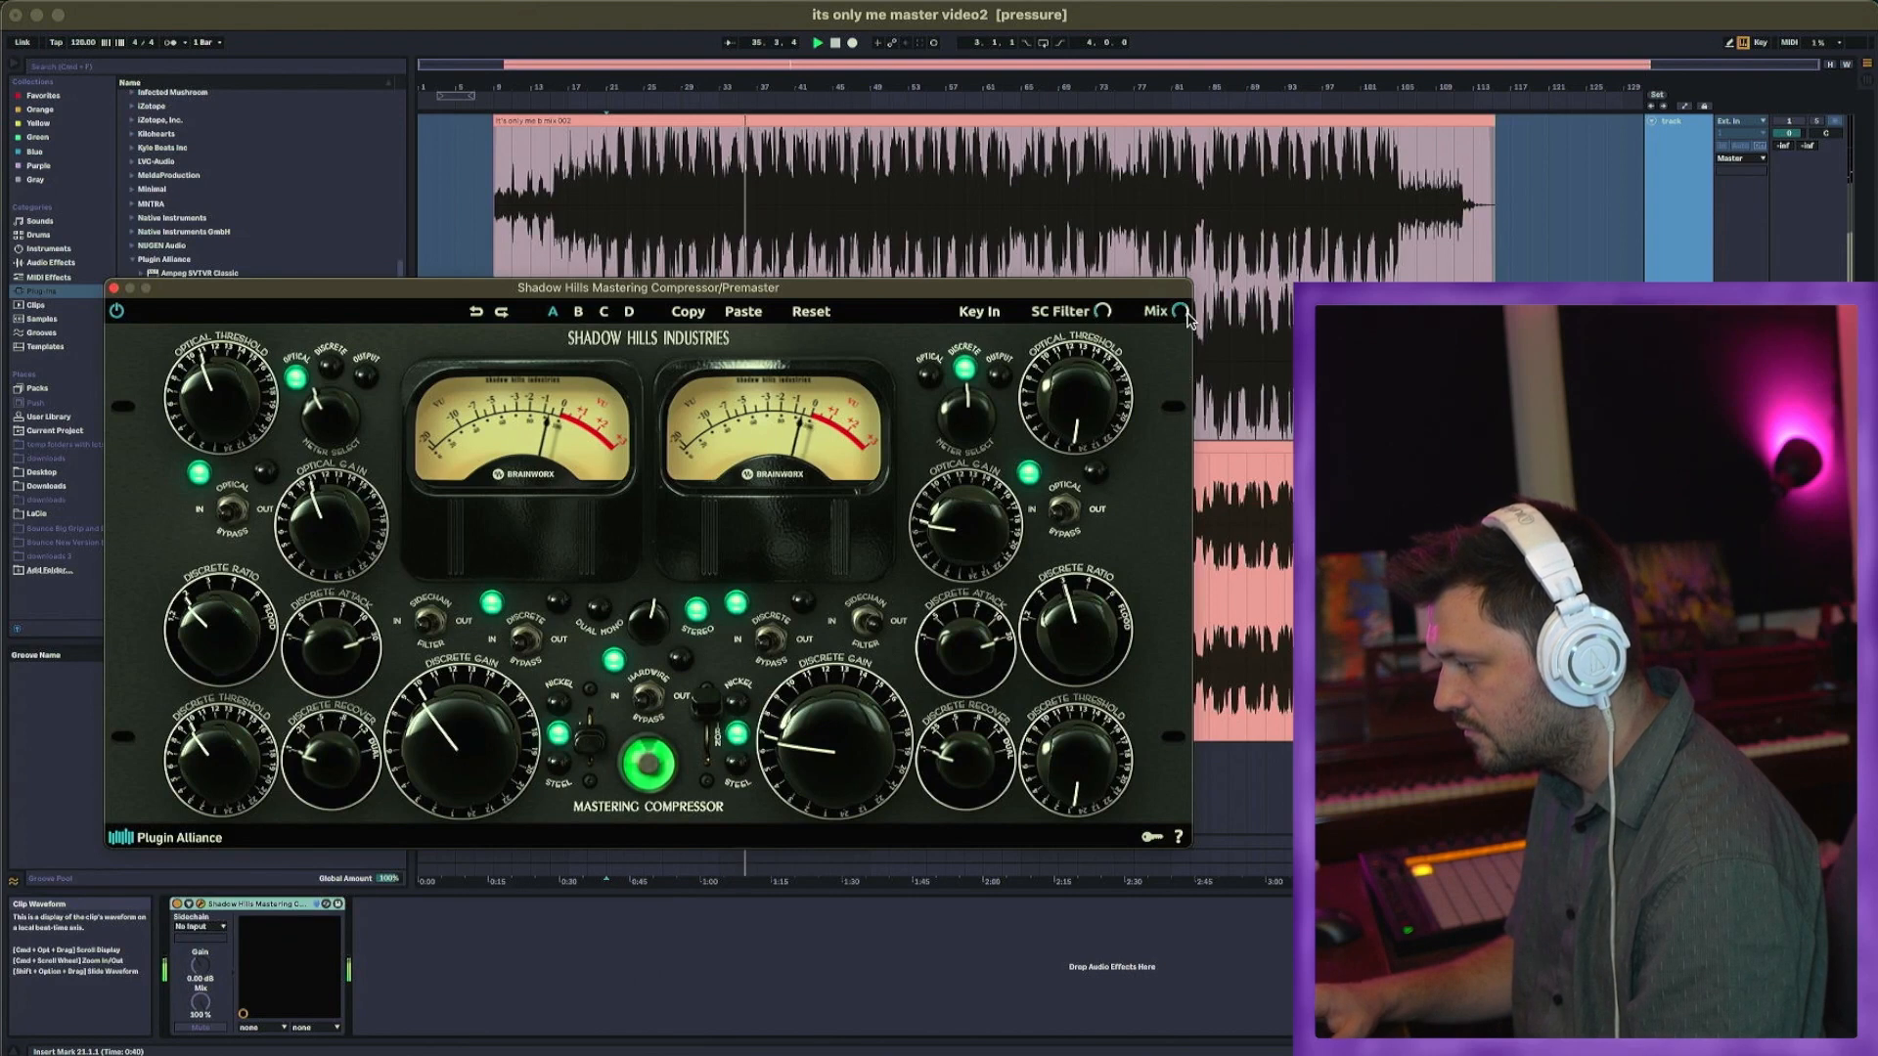
{"action": "left_click_drag", "start_coordinate": [1187, 320], "coordinate": [1181, 326]}
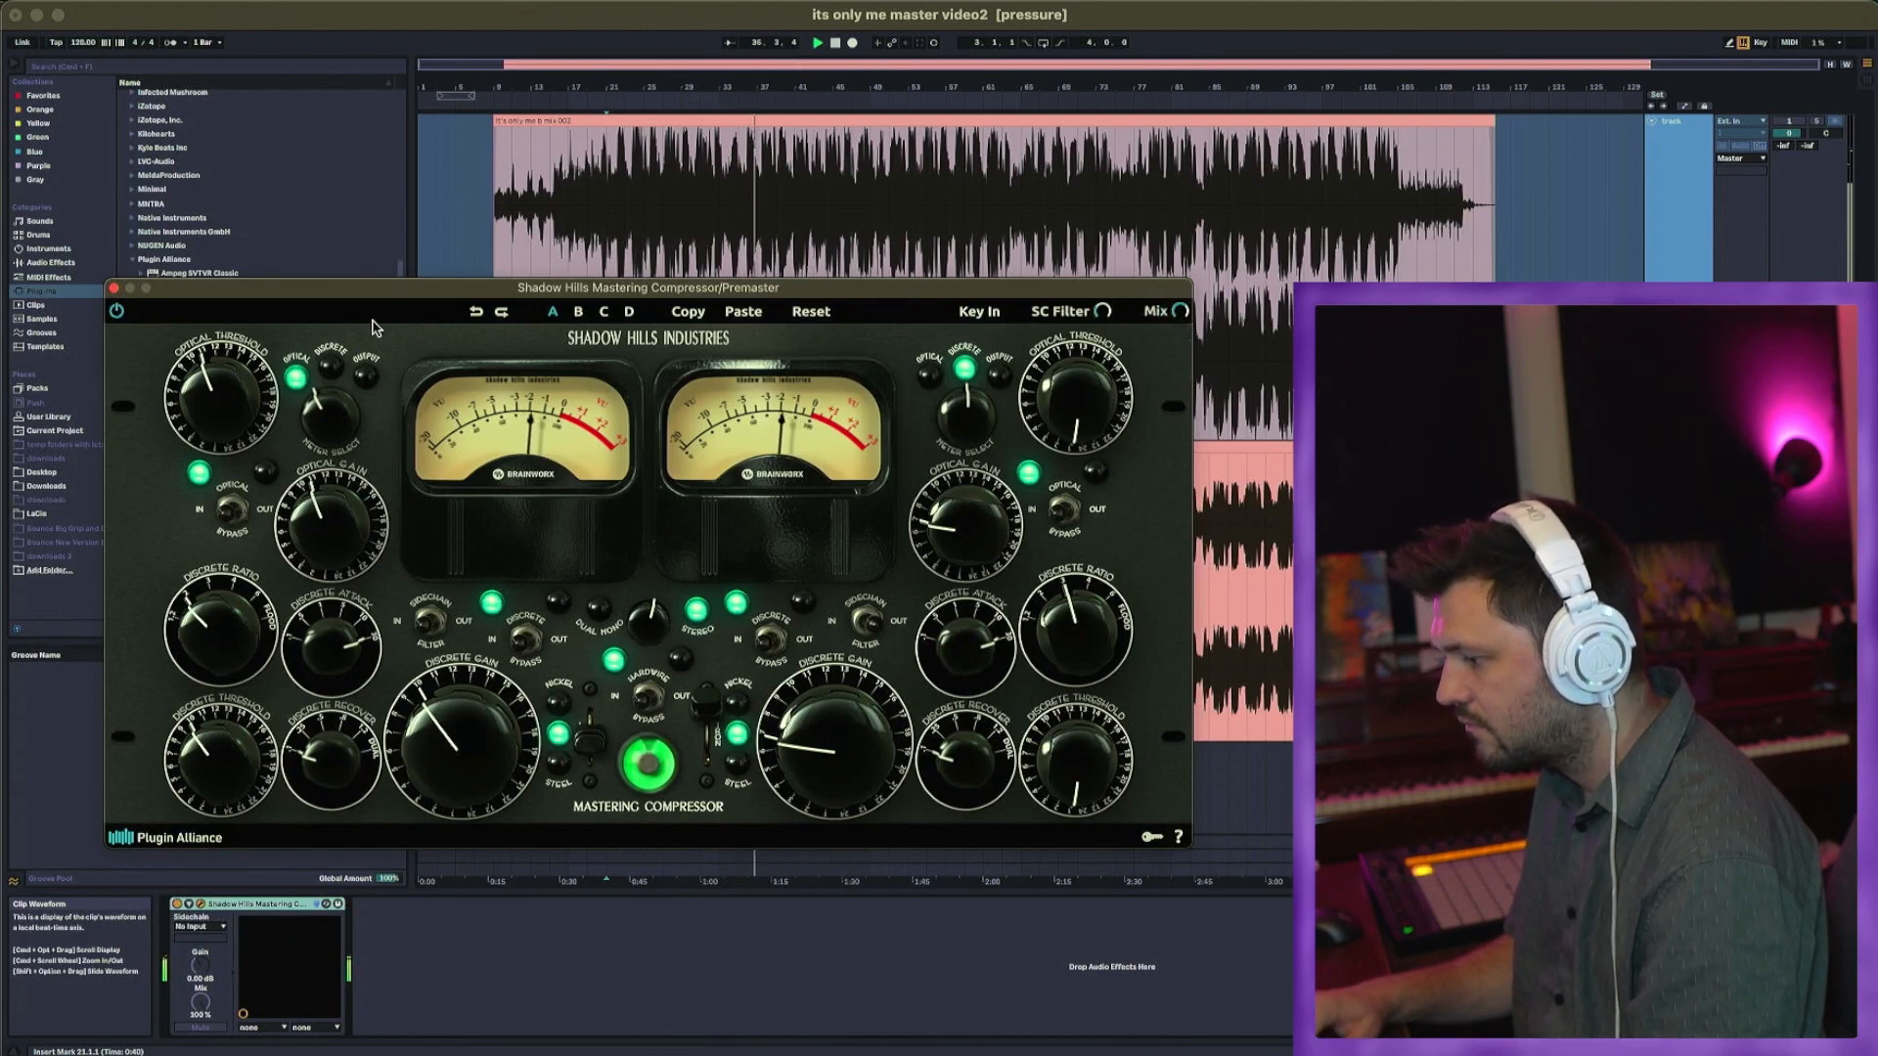
{"action": "left_click", "coordinate": [114, 288]}
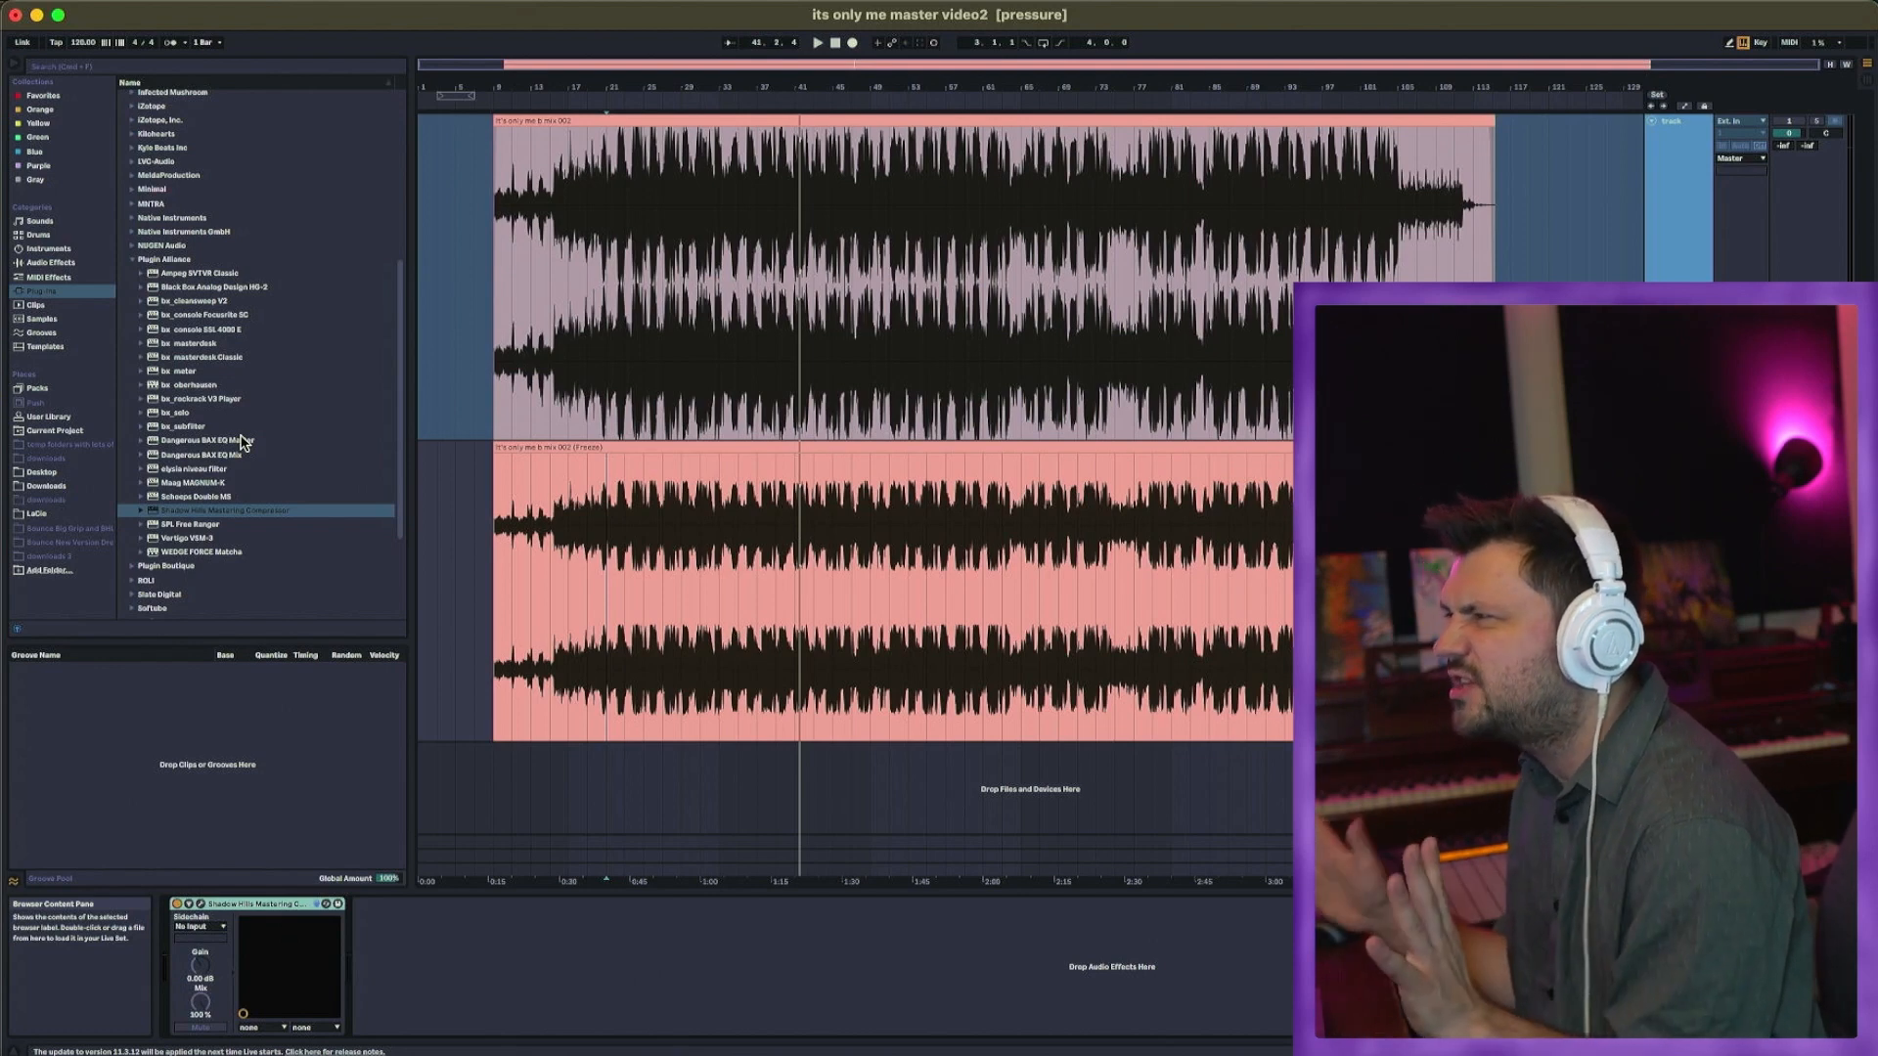
Step: Load bx_console SSL 4000 E after the Shadow Hills compressor and play the song while toggling the console for comparison
{"action": "left_click", "coordinate": [237, 329]}
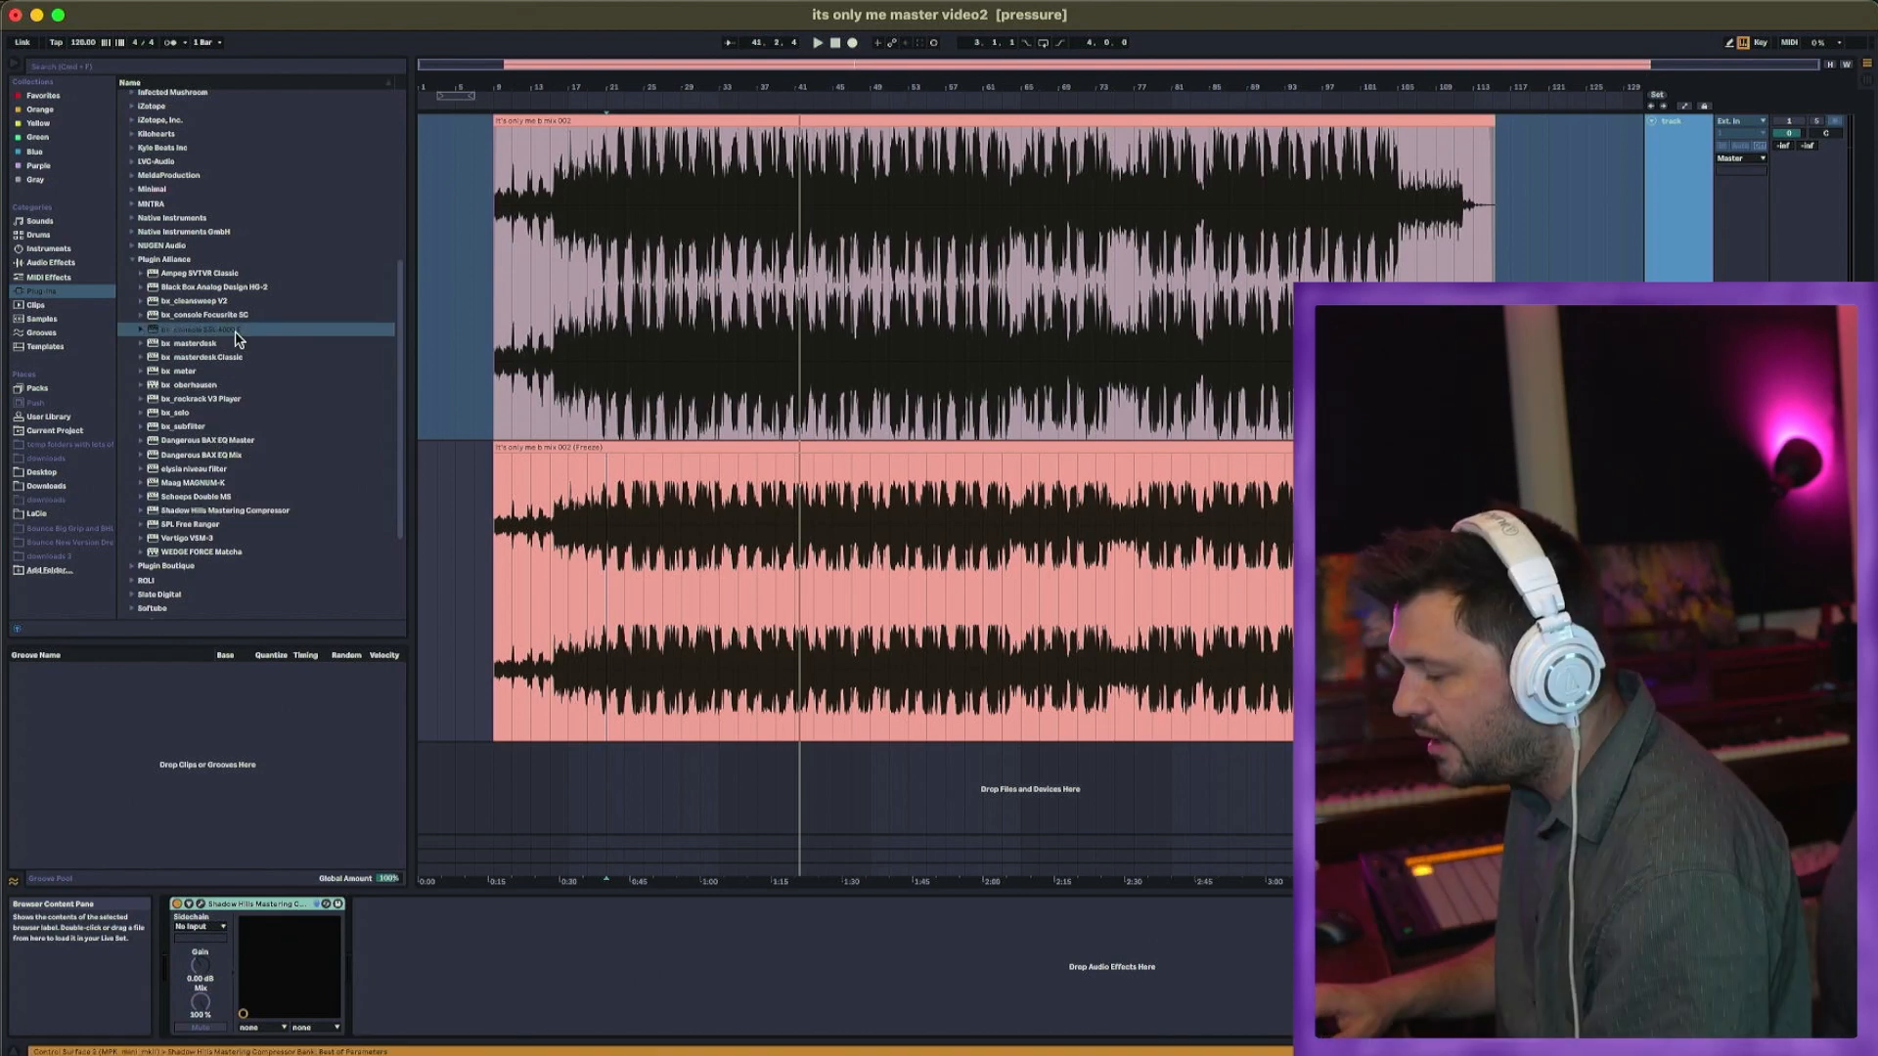
{"action": "double_click", "coordinate": [237, 334]}
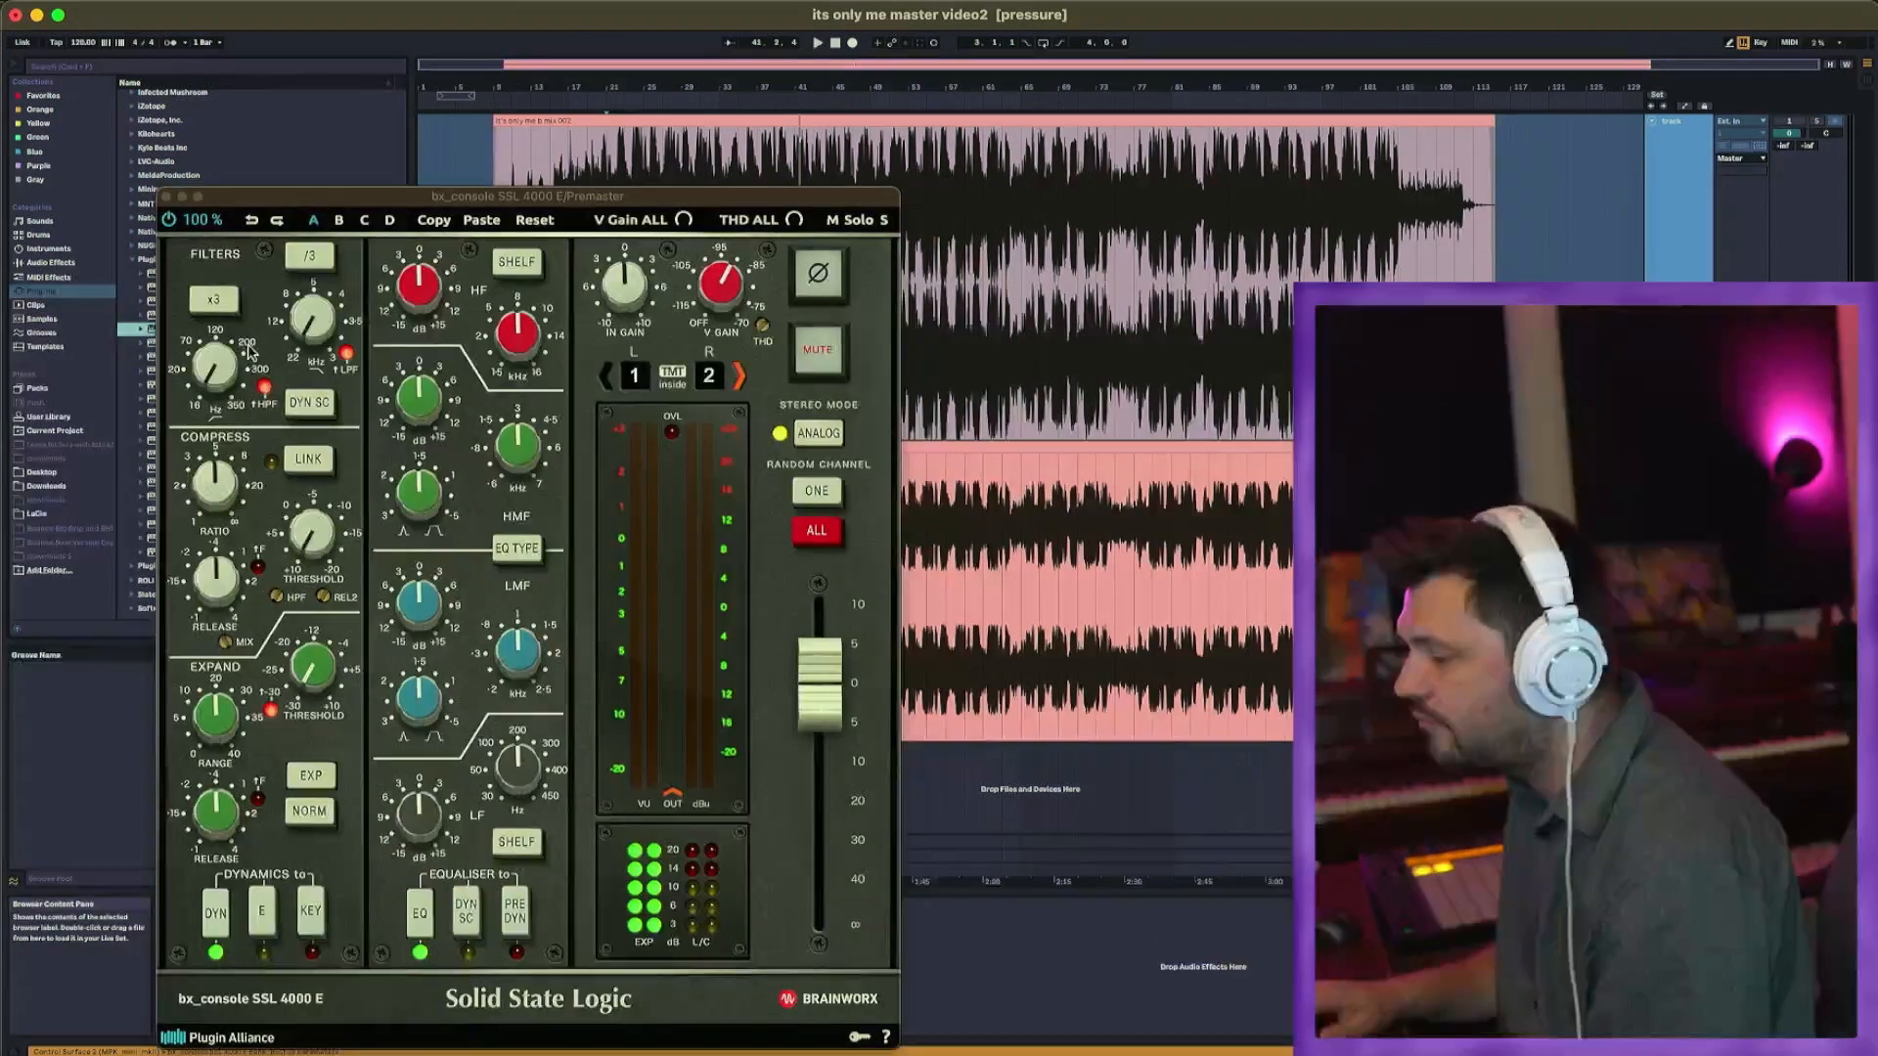
{"action": "left_click_drag", "start_coordinate": [399, 206], "coordinate": [415, 131]}
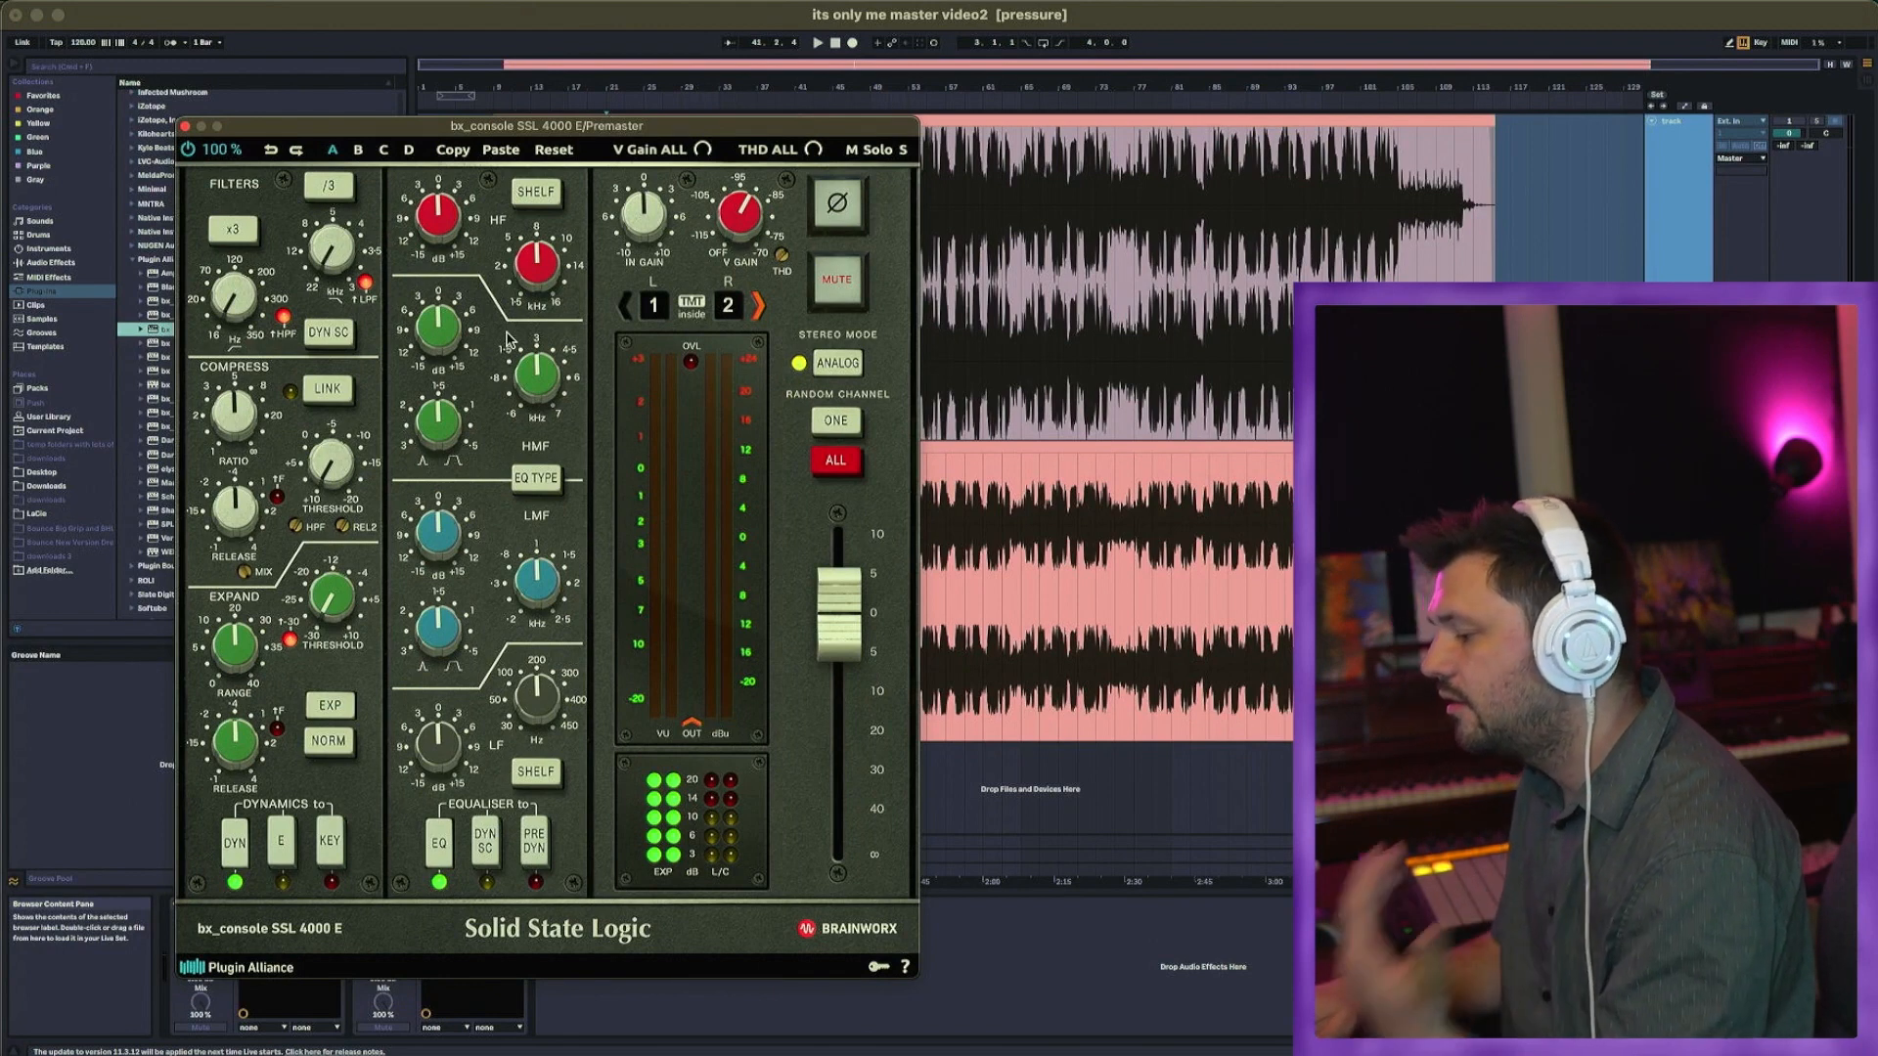
{"action": "key", "text": "space"}
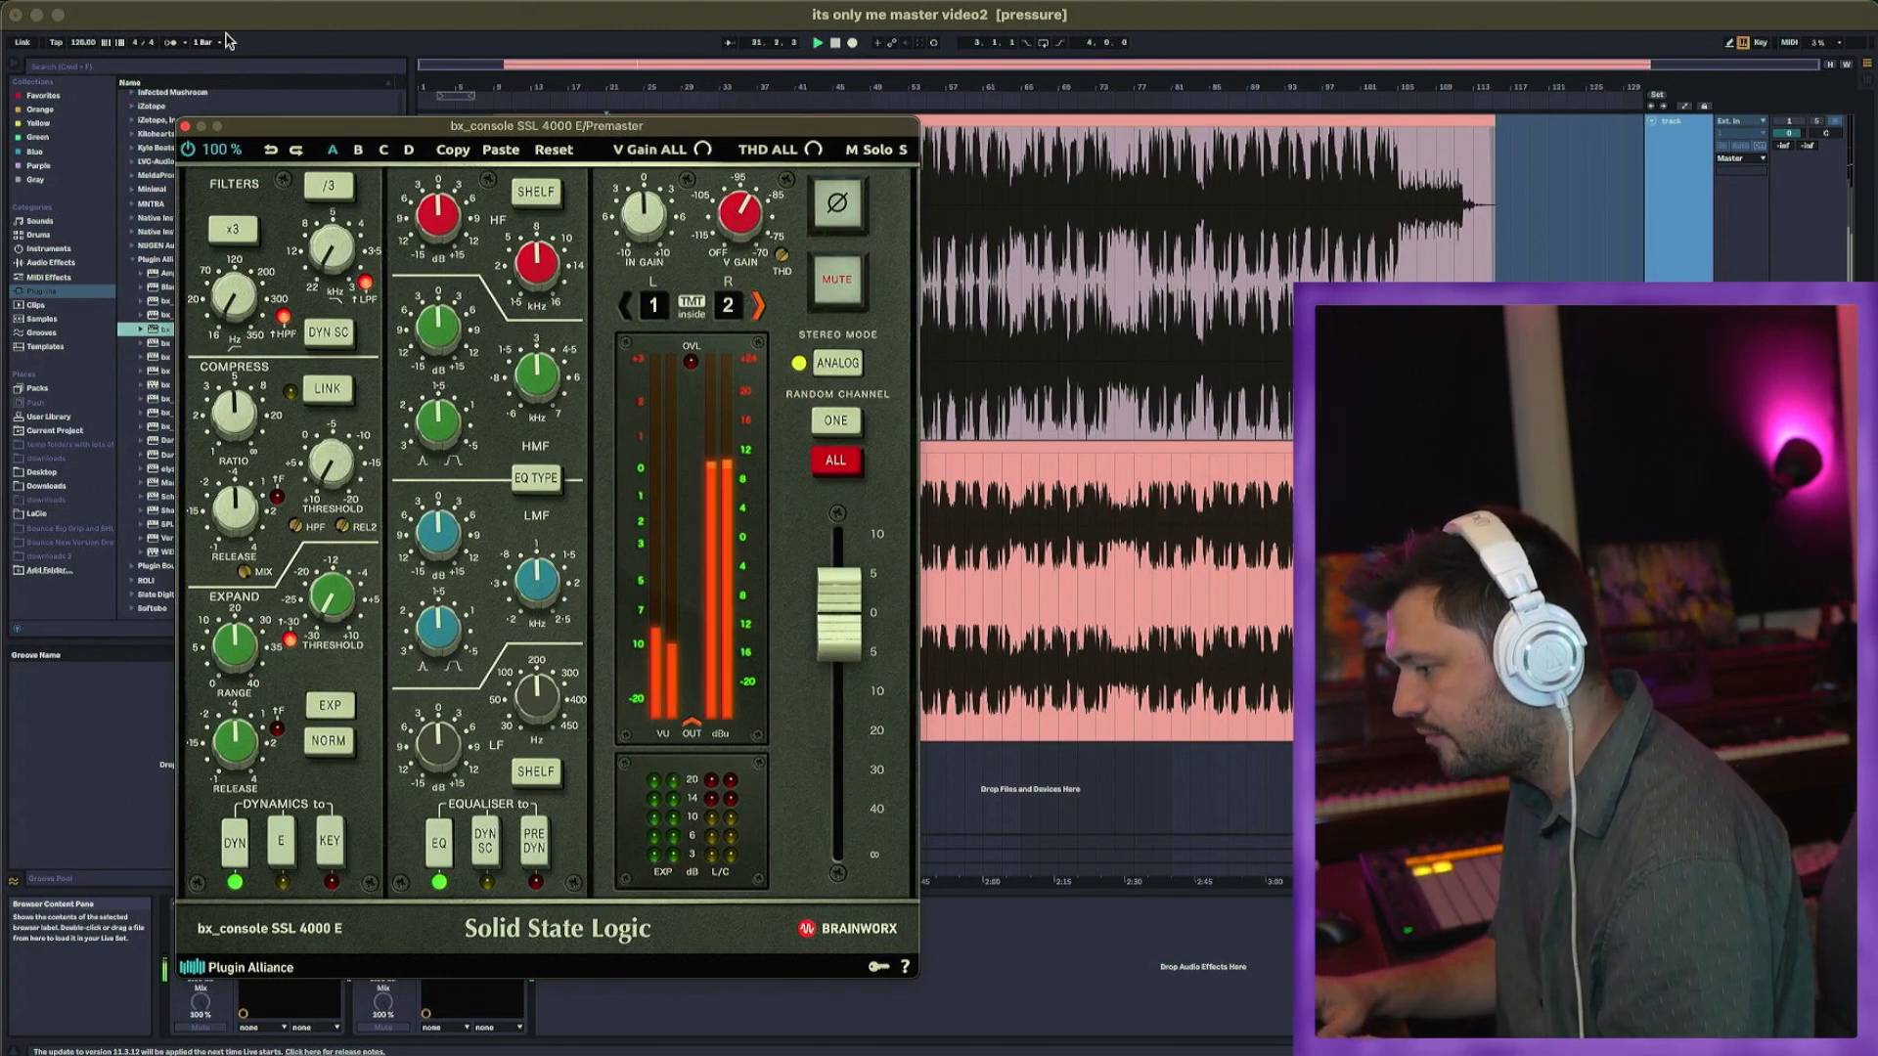
{"action": "left_click", "coordinate": [185, 127]}
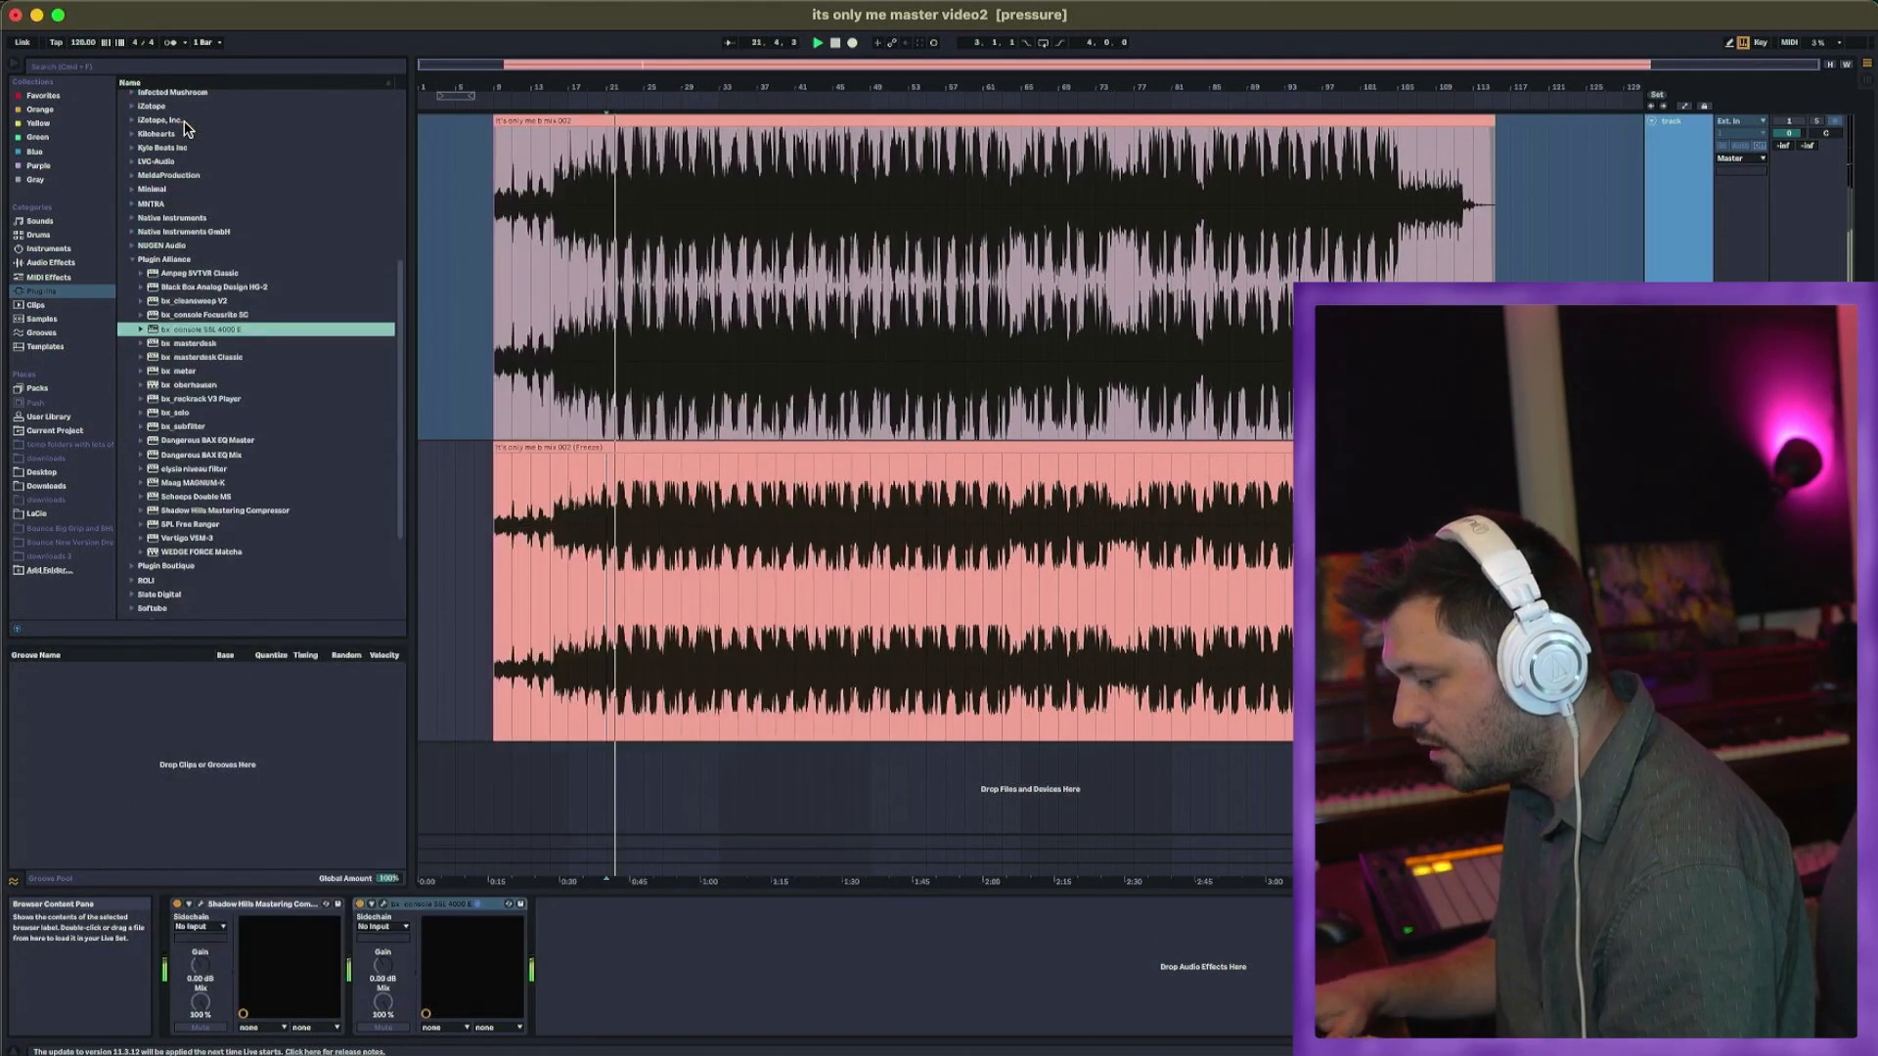
{"action": "left_click", "coordinate": [362, 910]}
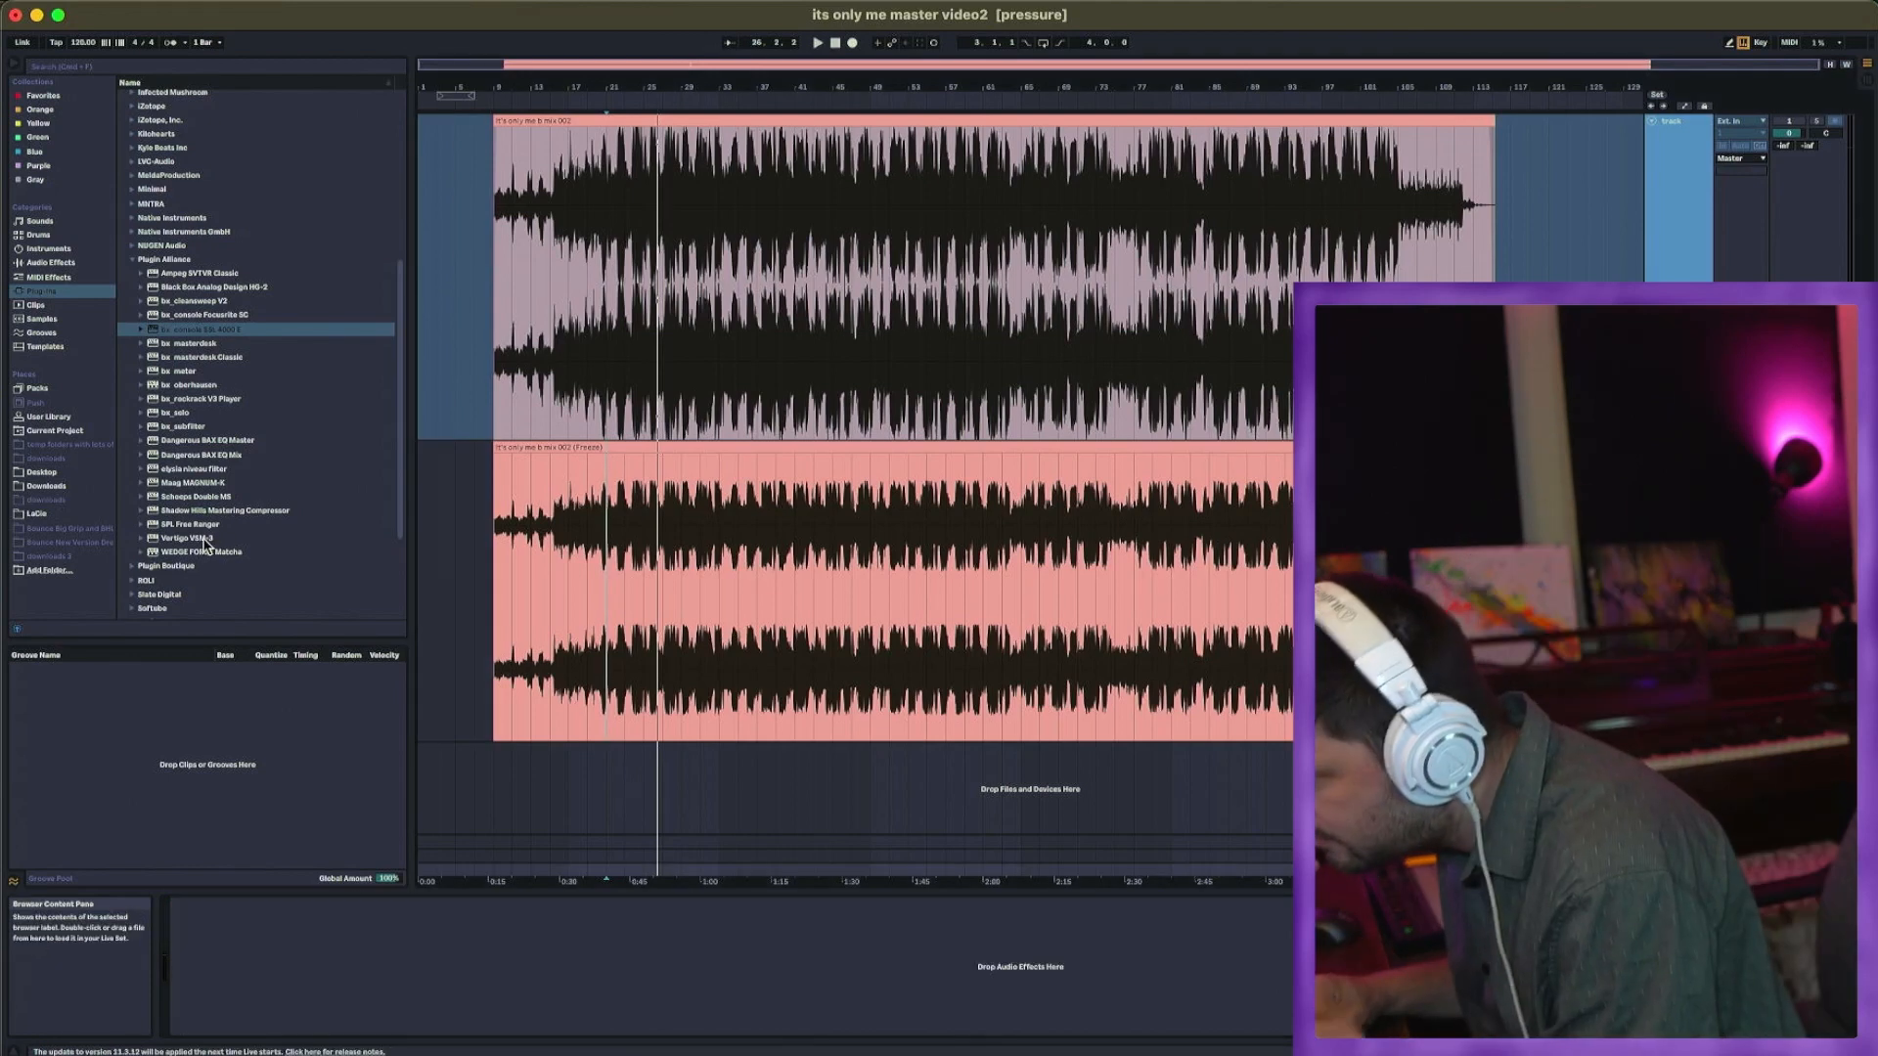
Step: Load Plugin Alliance's Vertigo VSM-3 on the master track and go over its 2nd Harmonic drive and shape controls
{"action": "double_click", "coordinate": [204, 539]}
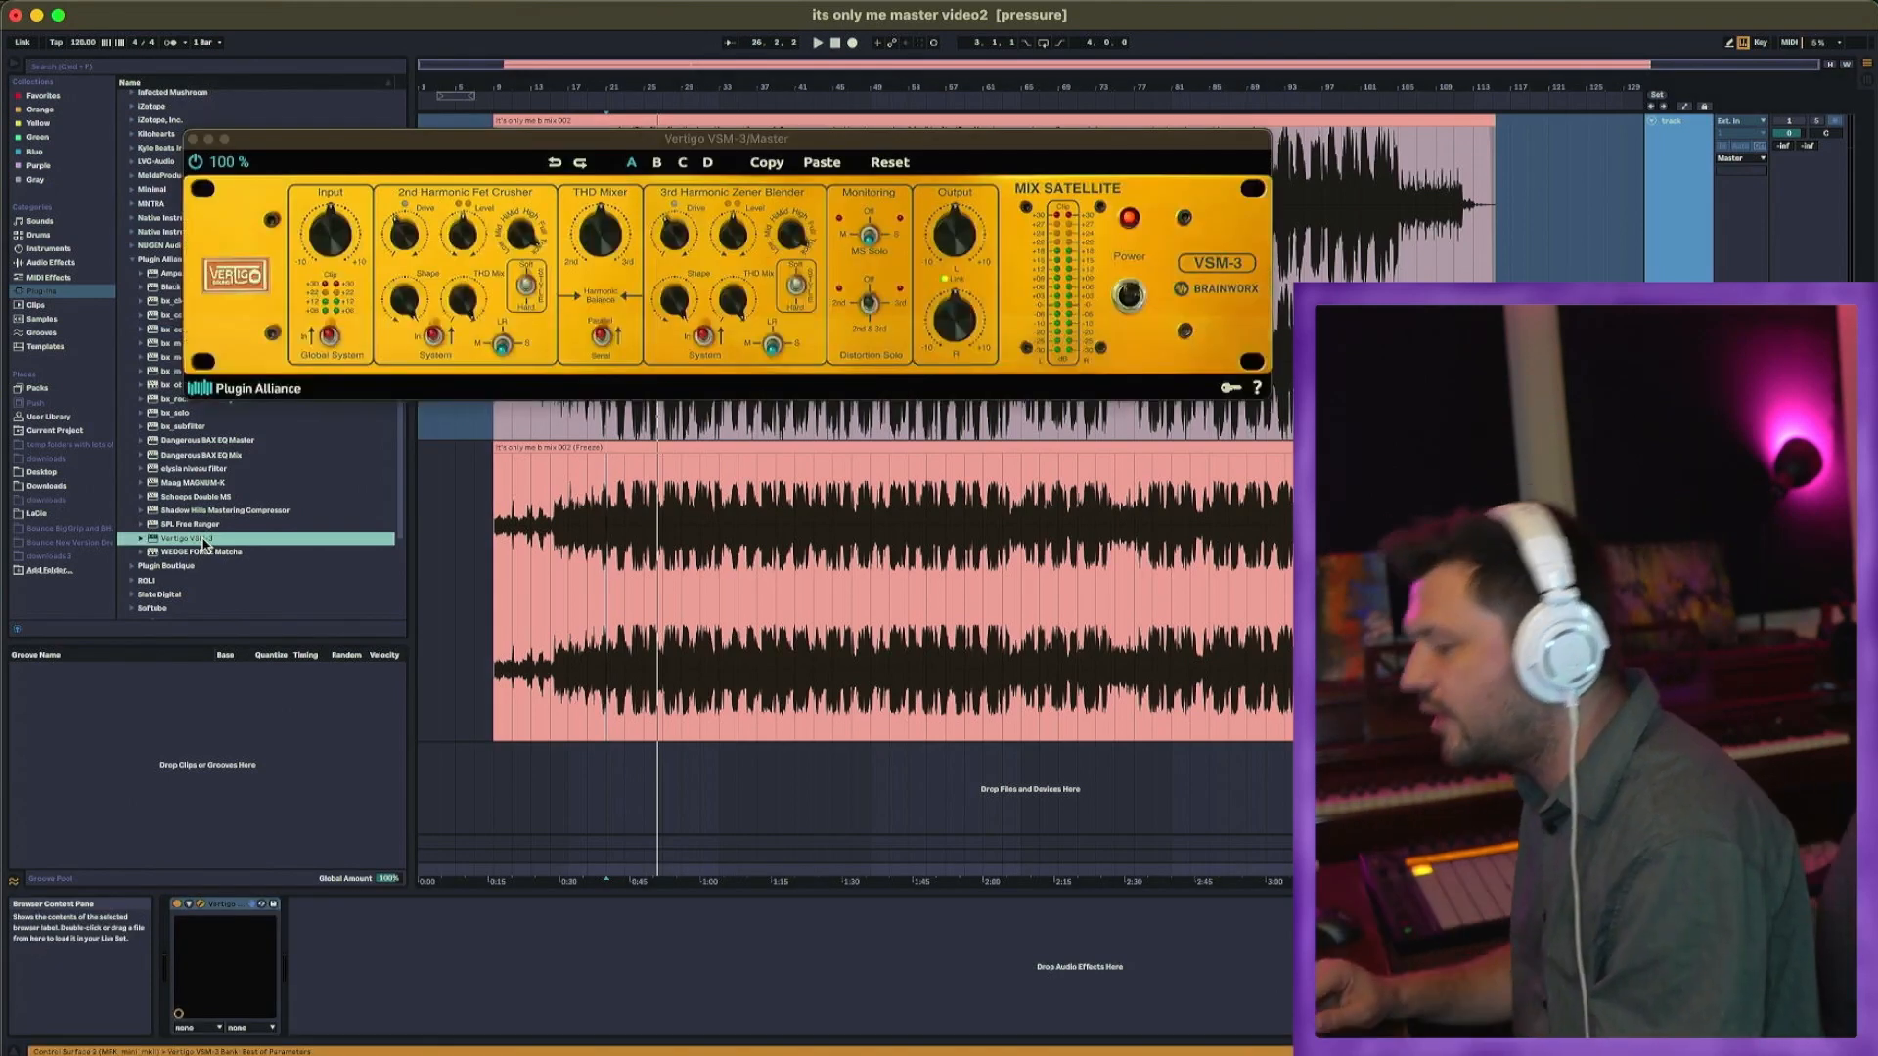
{"action": "left_click", "coordinate": [403, 260]}
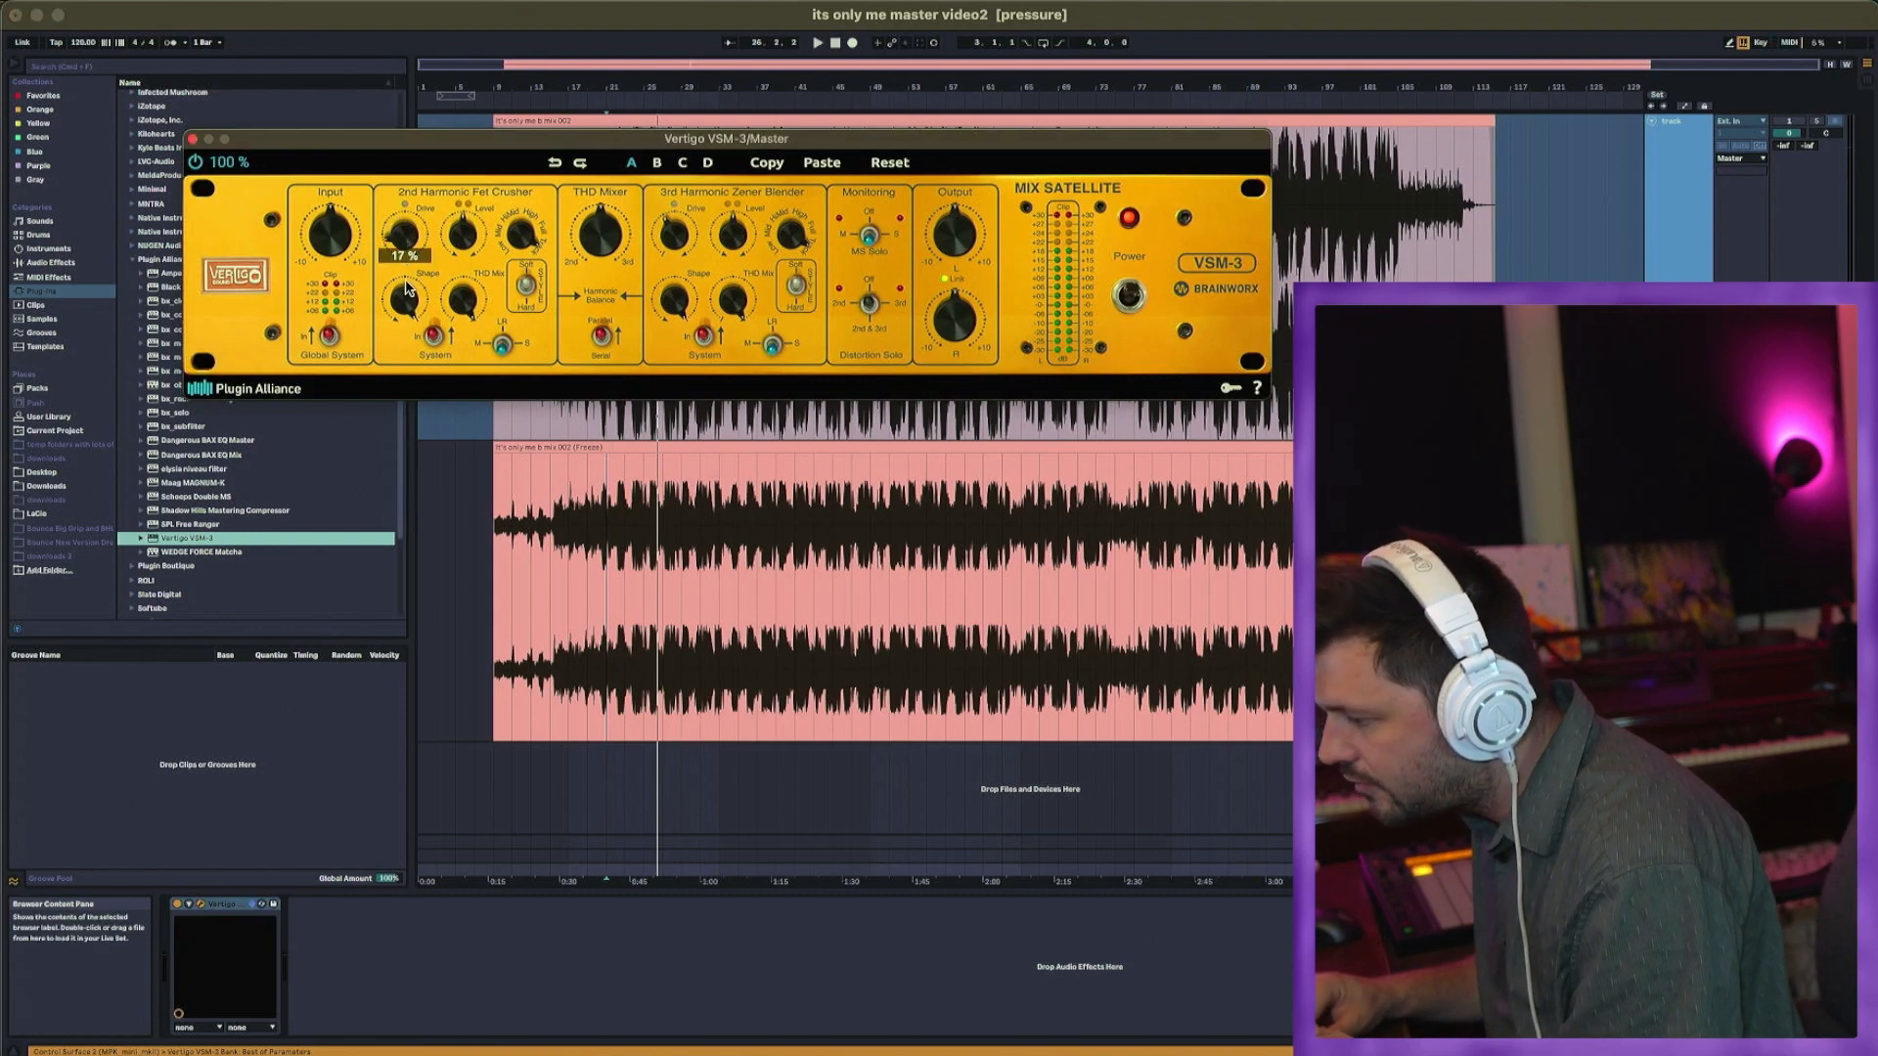
{"action": "left_click_drag", "start_coordinate": [408, 288], "coordinate": [415, 305]}
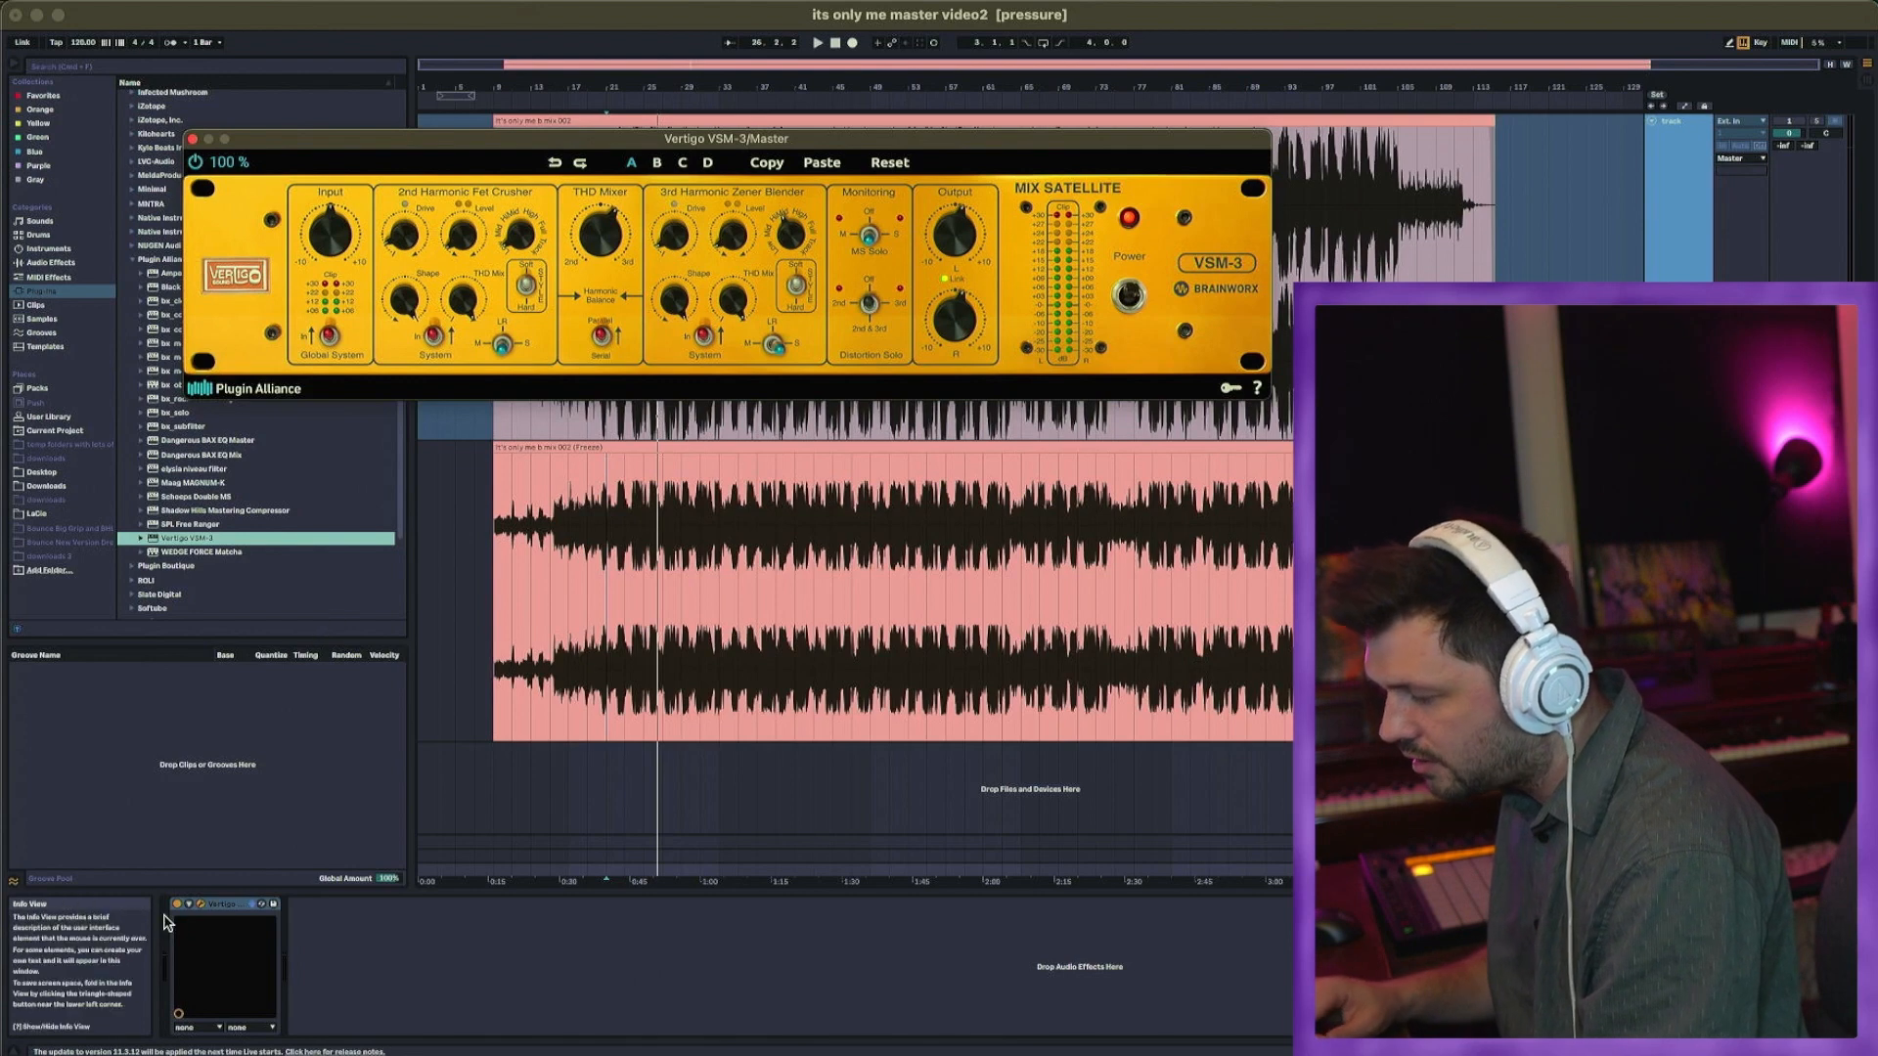
Step: Play the song from about bar 21 and compare it with the Vertigo VSM-3 switched on and off
{"action": "key", "text": "space"}
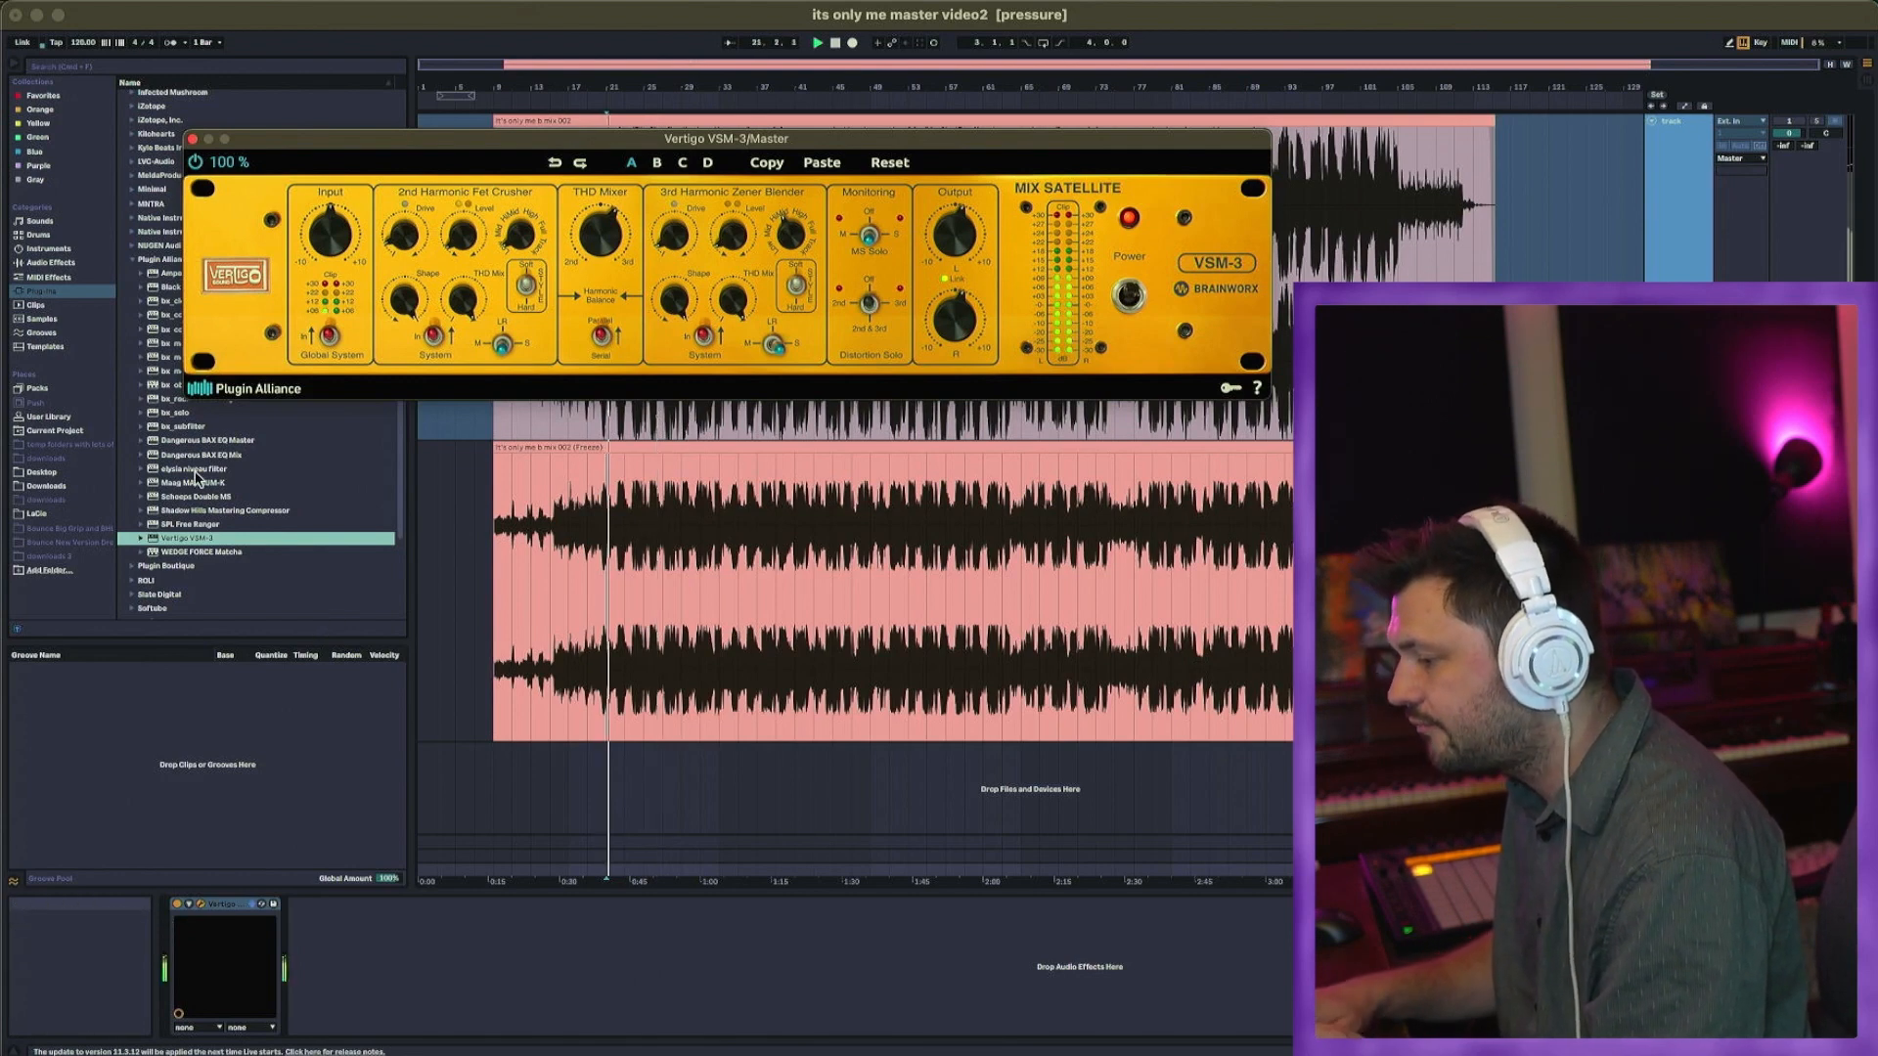
{"action": "left_click", "coordinate": [177, 906]}
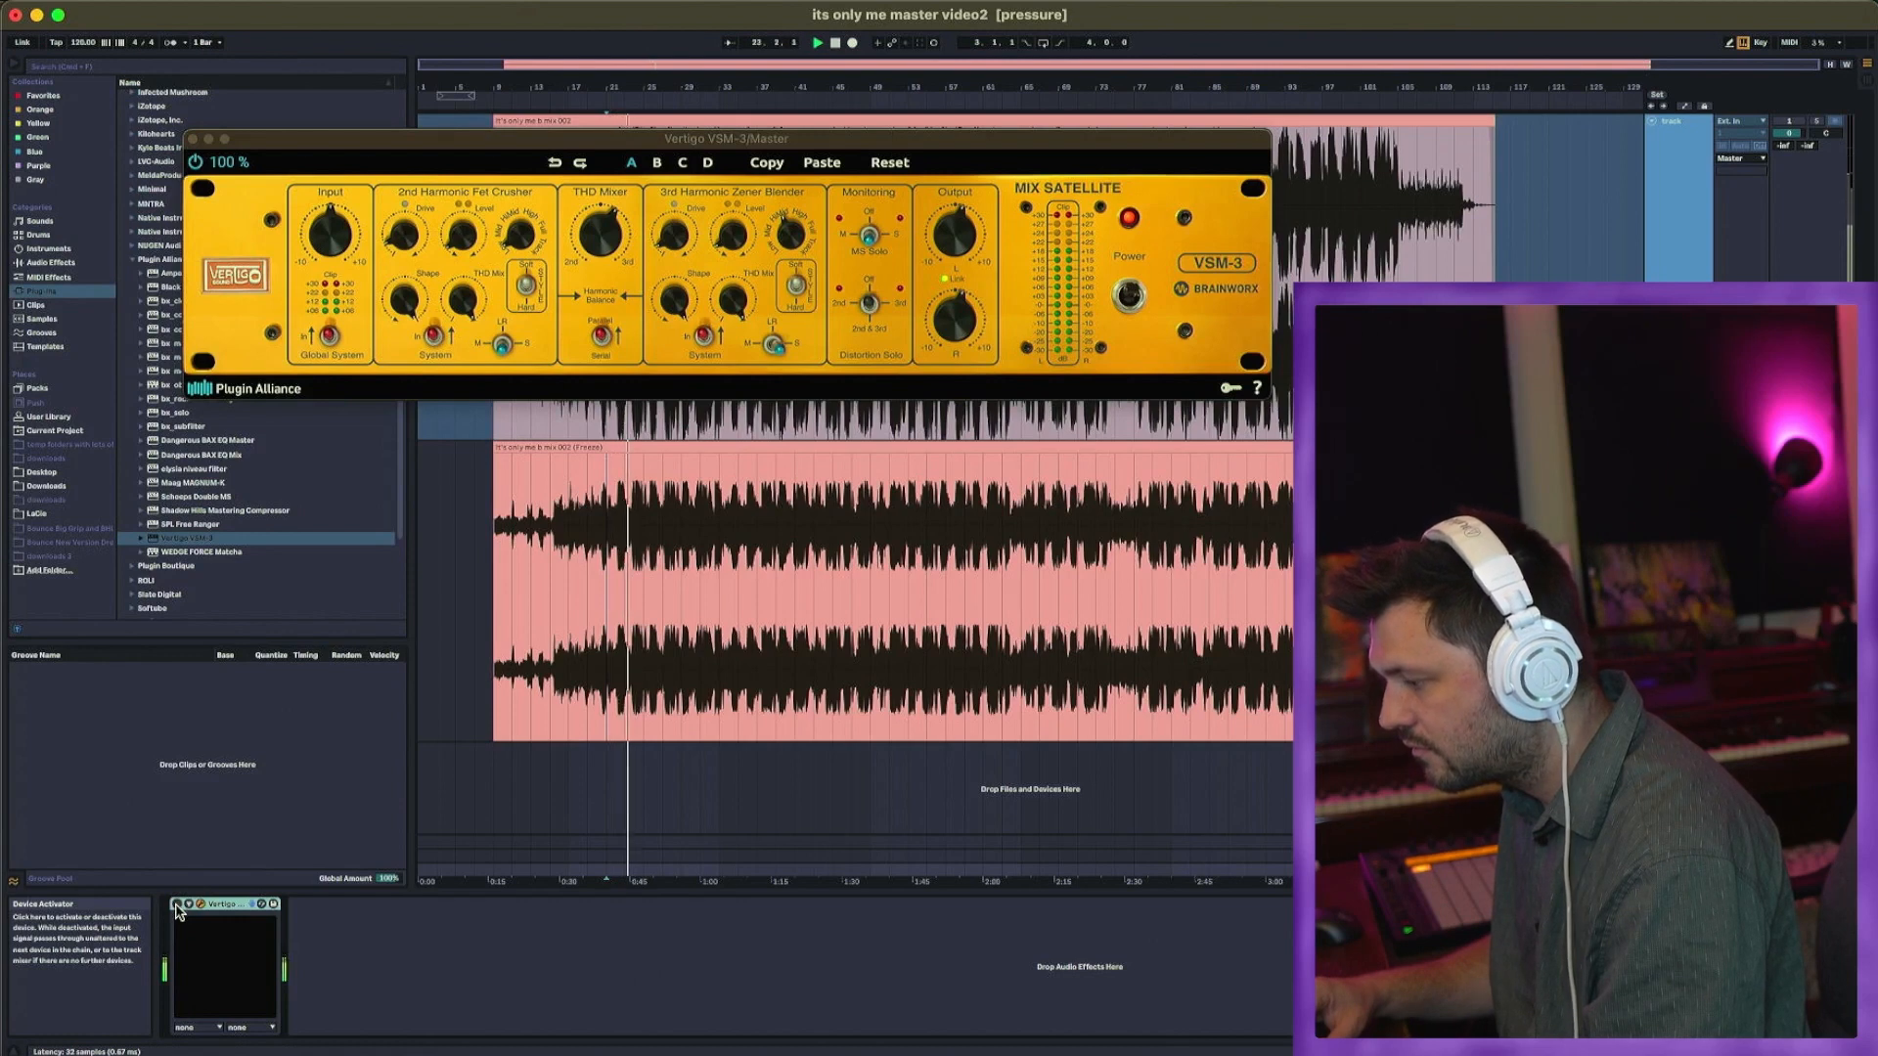
{"action": "left_click", "coordinate": [953, 342]}
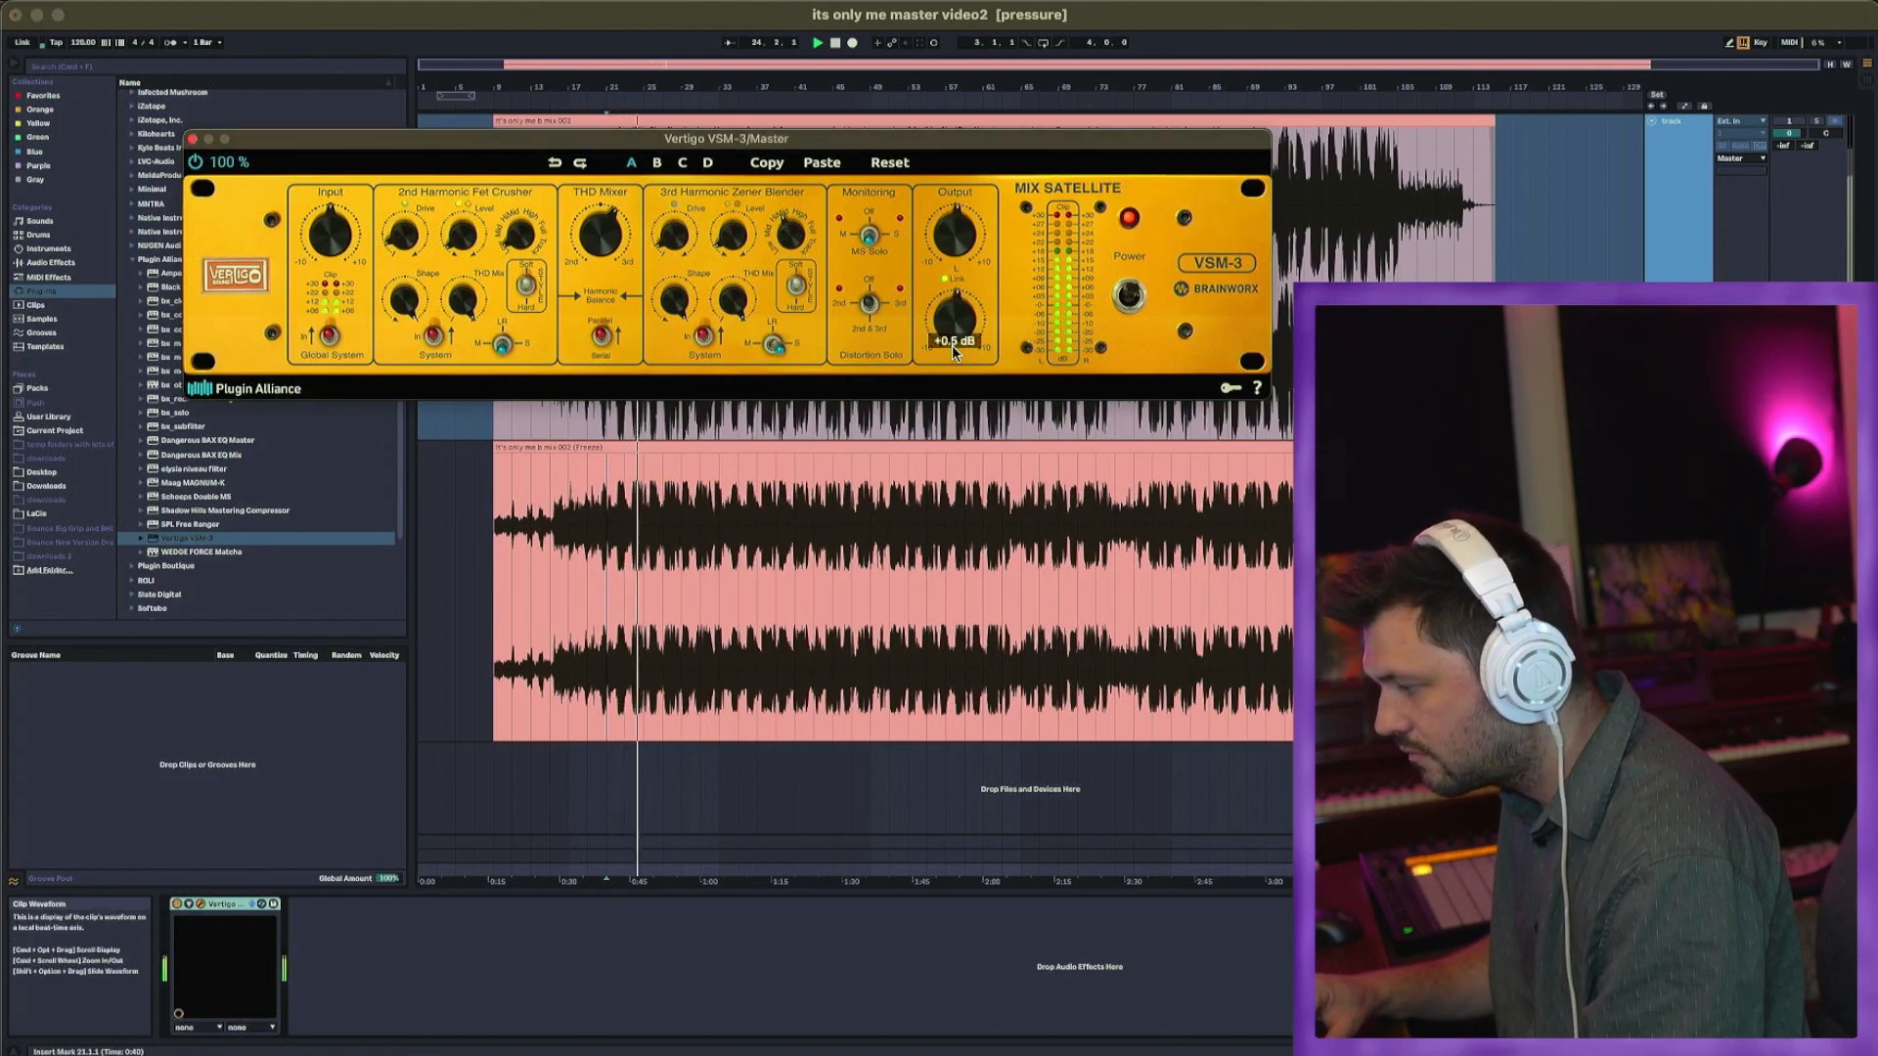
{"action": "left_click", "coordinate": [176, 905]}
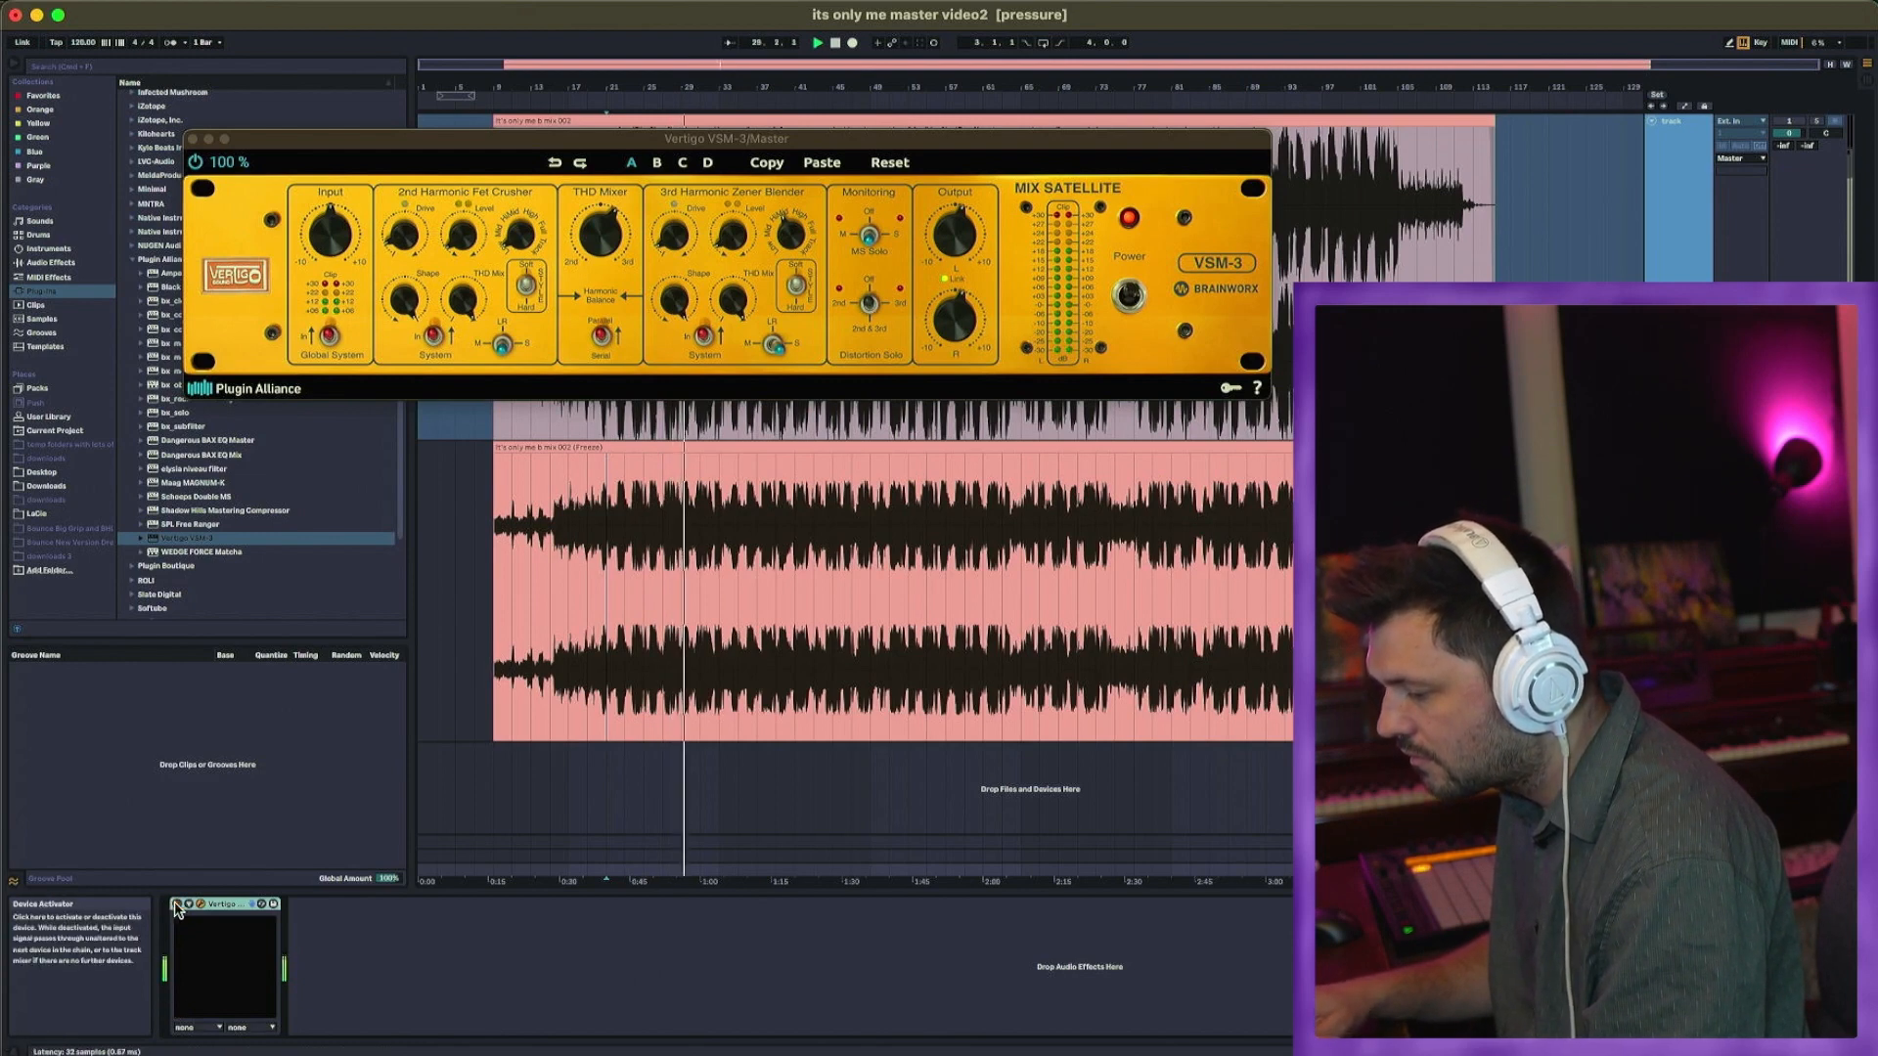
{"action": "left_click", "coordinate": [620, 244]}
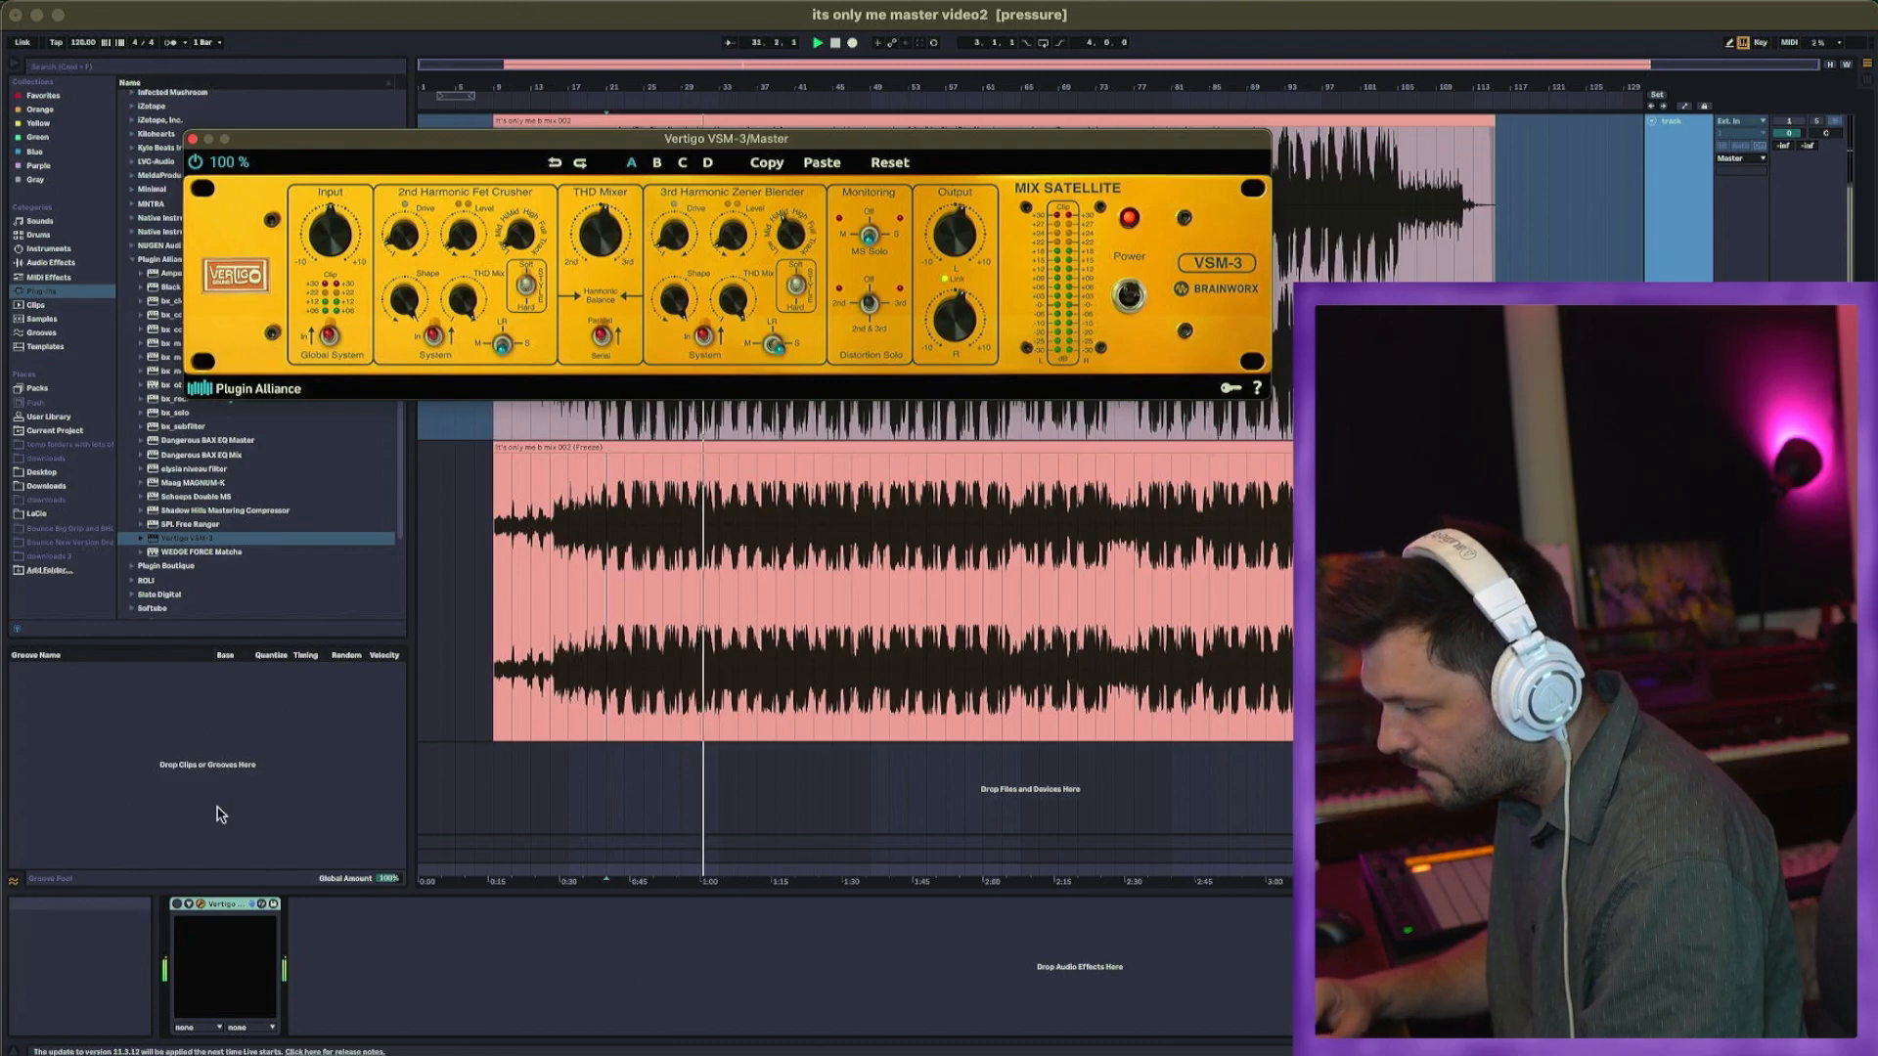
{"action": "left_click", "coordinate": [178, 908]}
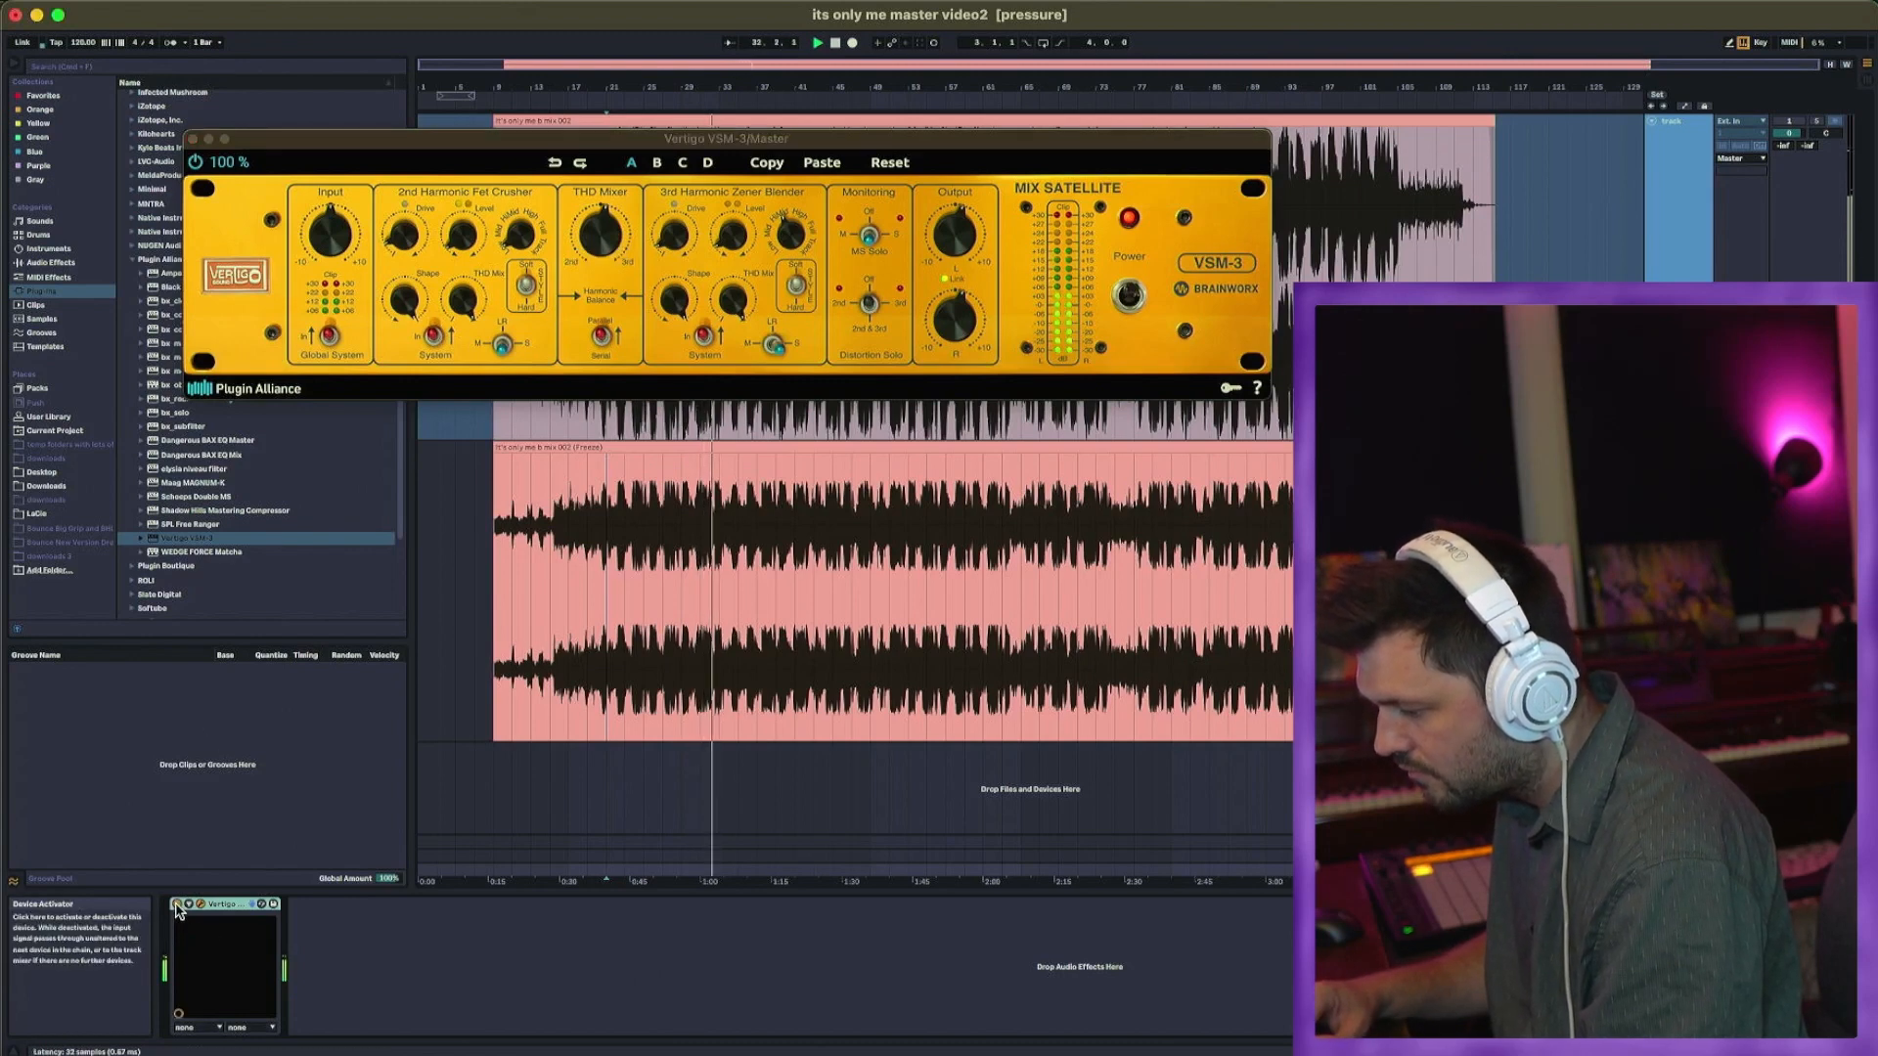
Step: Fine-tune the VSM-3's THD mixer and 2nd Harmonic level during playback, and close its window
{"action": "mouse_move", "coordinate": [626, 249]}
{"action": "left_mouse_down"}
{"action": "mouse_move", "coordinate": [585, 313]}
{"action": "mouse_move", "coordinate": [607, 252]}
{"action": "left_mouse_up"}
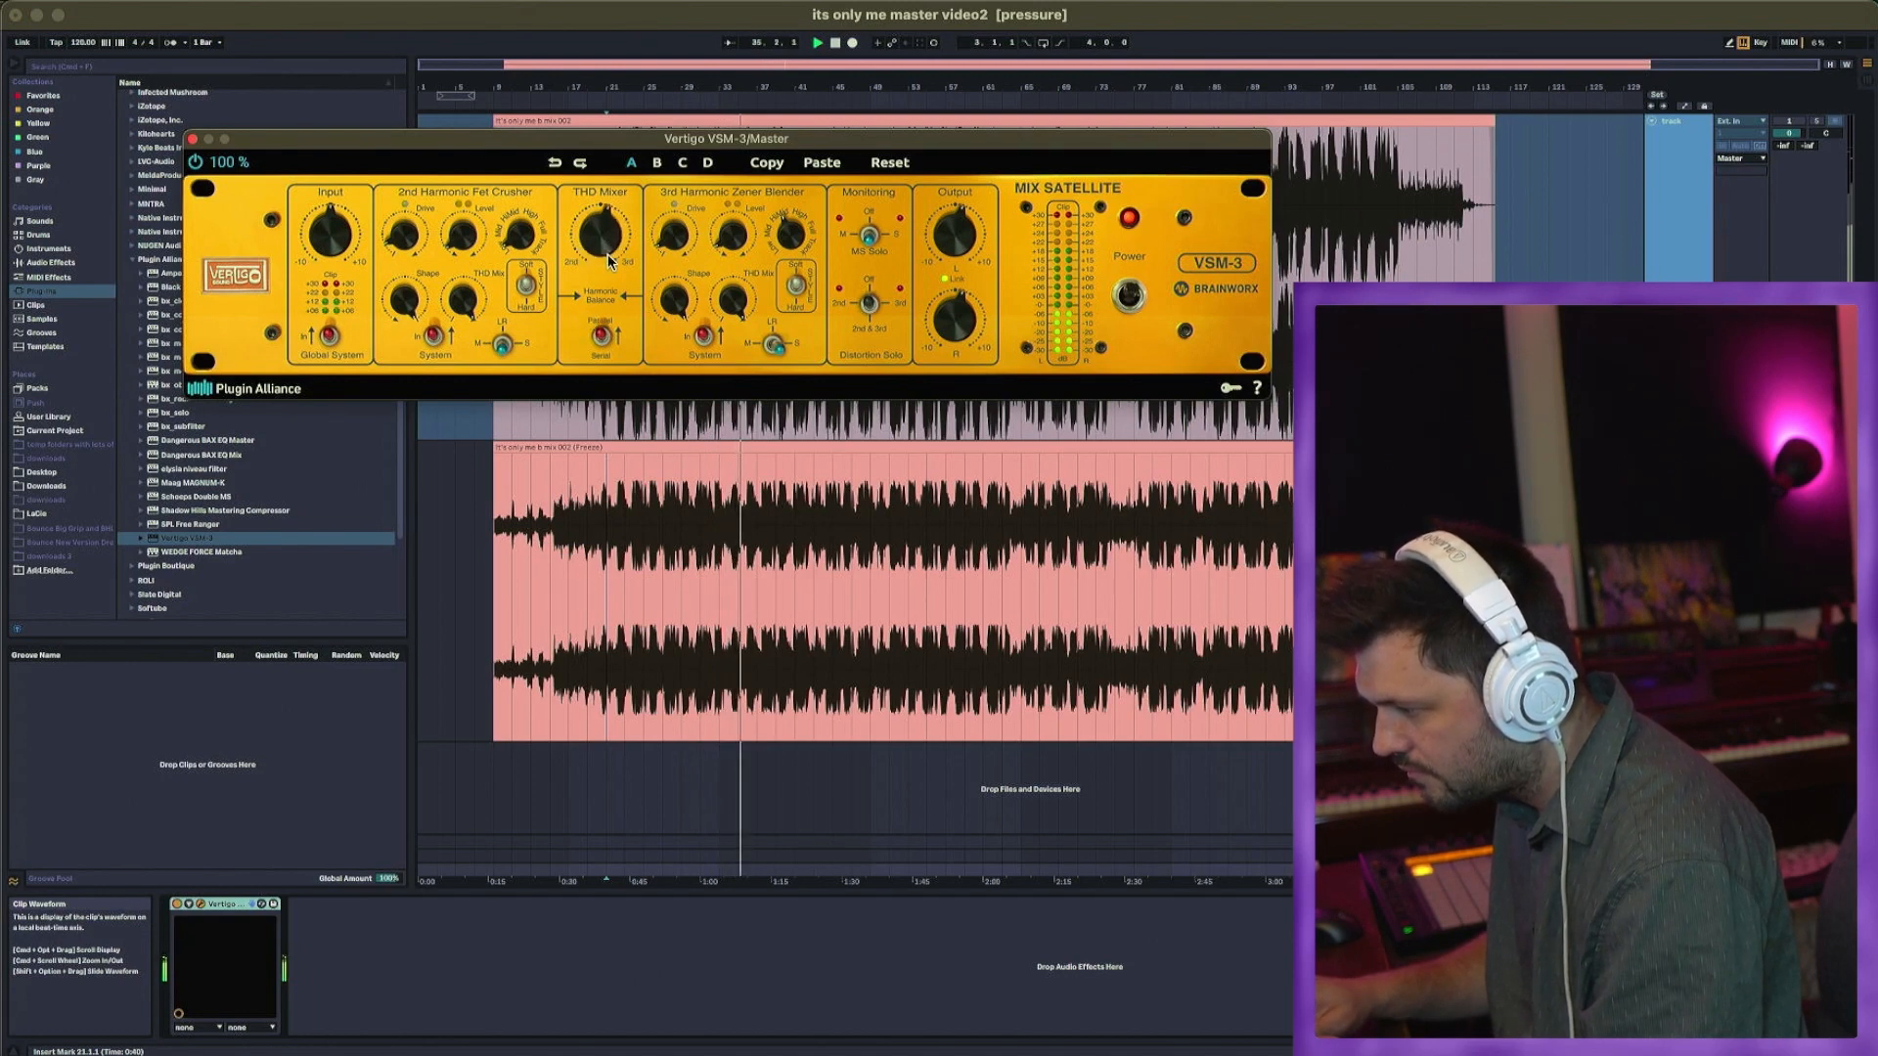
{"action": "mouse_move", "coordinate": [461, 227]}
{"action": "left_mouse_down"}
{"action": "mouse_move", "coordinate": [466, 159]}
{"action": "mouse_move", "coordinate": [456, 235]}
{"action": "left_mouse_up"}
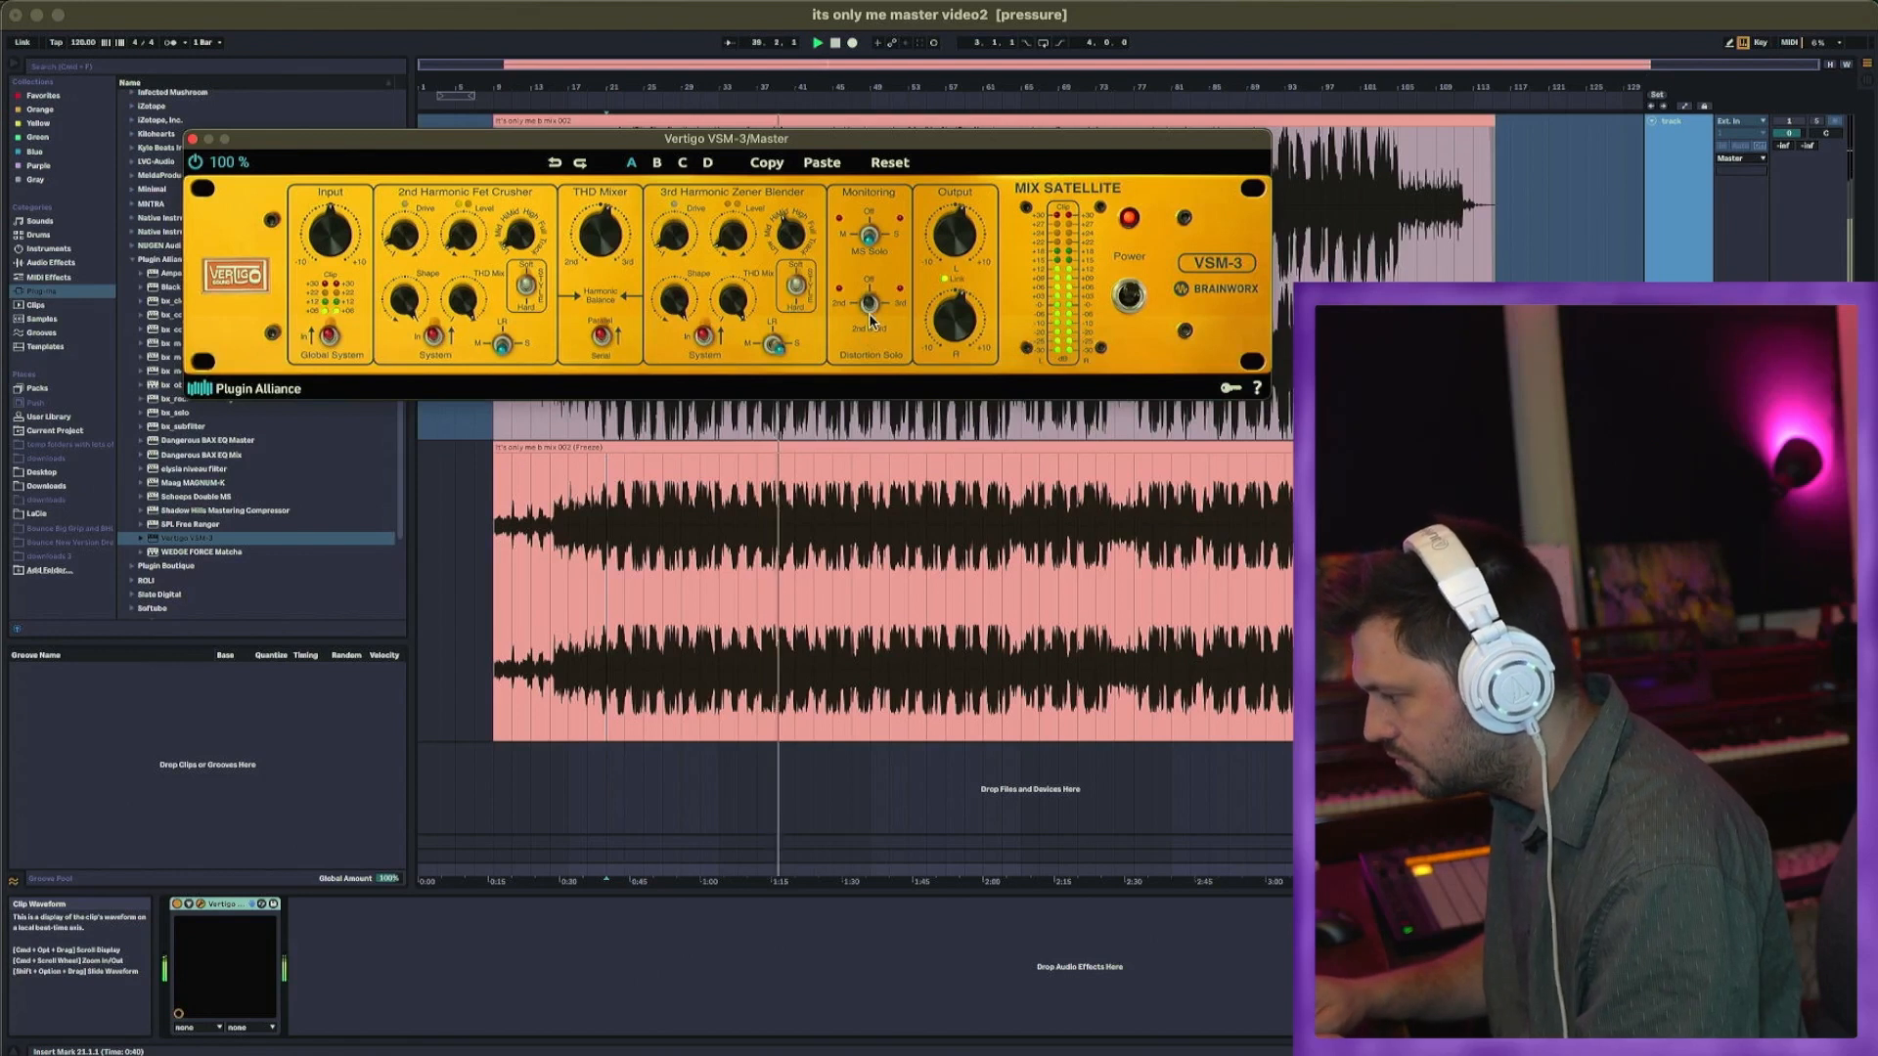
{"action": "left_click_drag", "start_coordinate": [462, 235], "coordinate": [409, 243]}
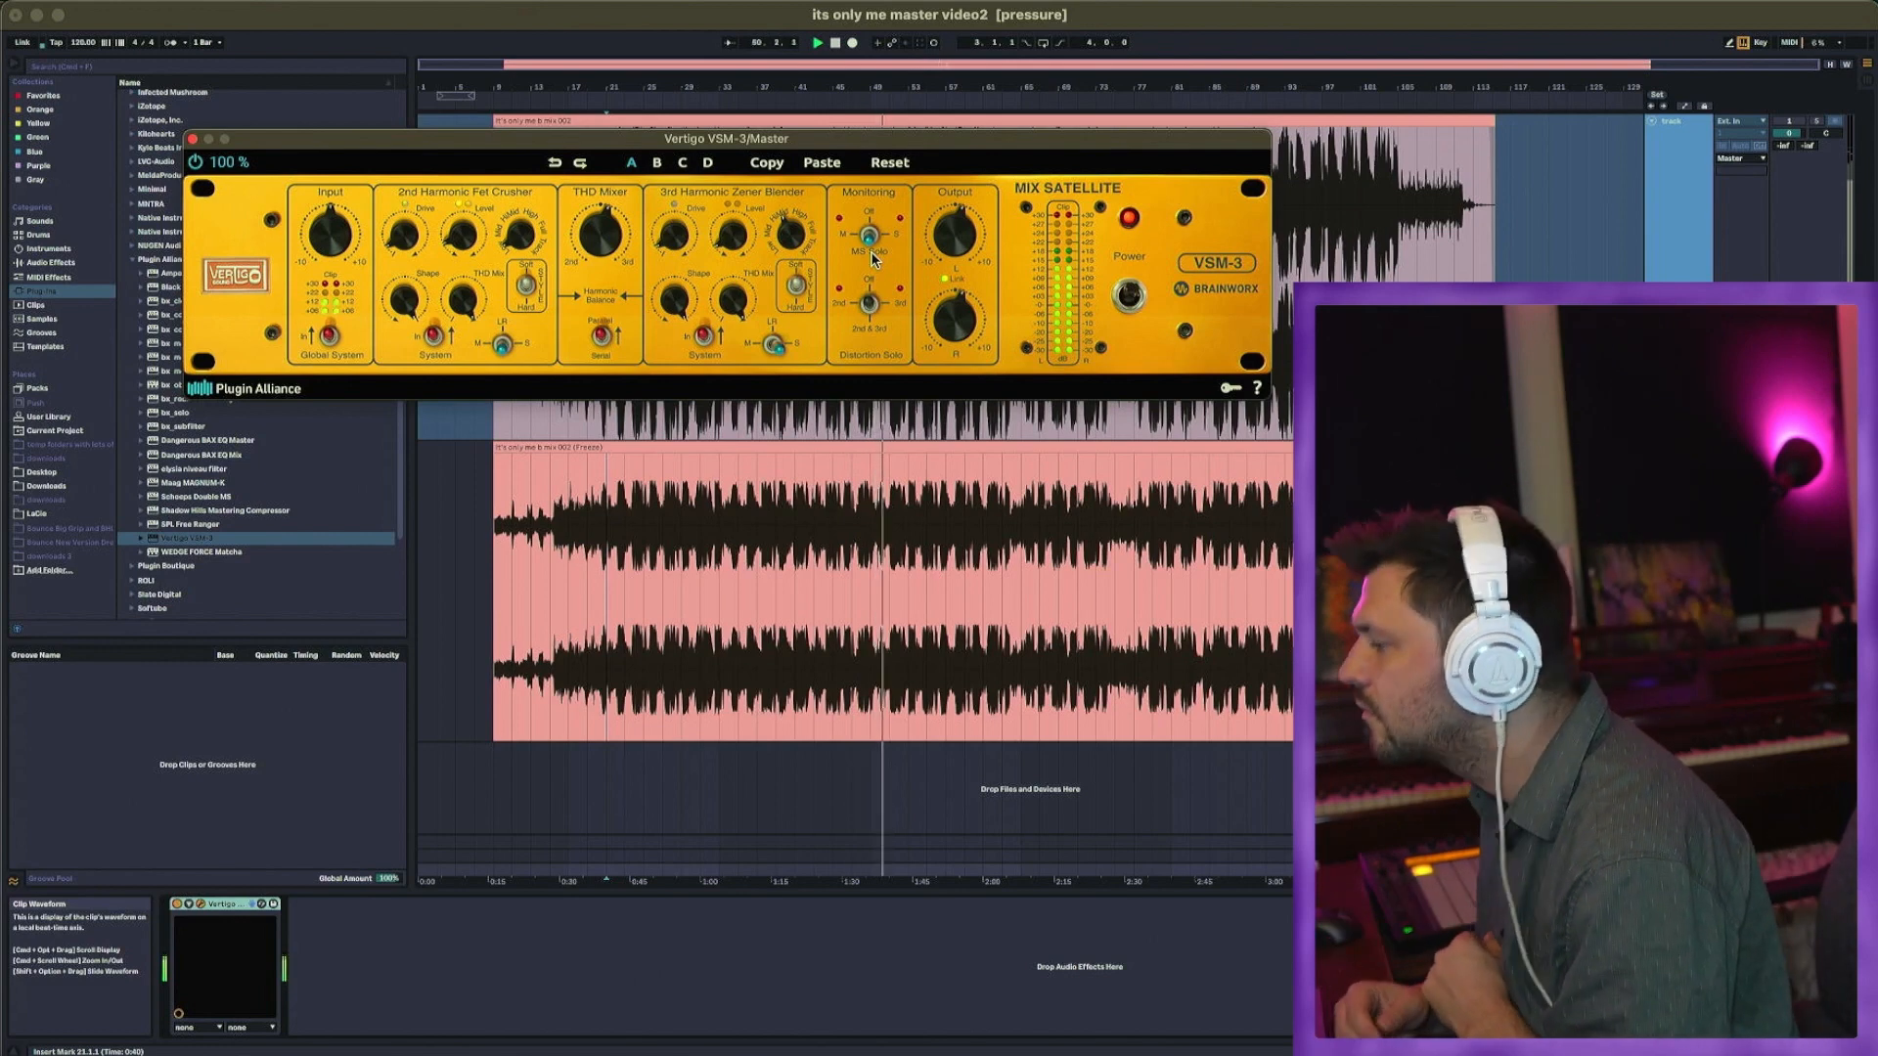
{"action": "left_click", "coordinate": [192, 139]}
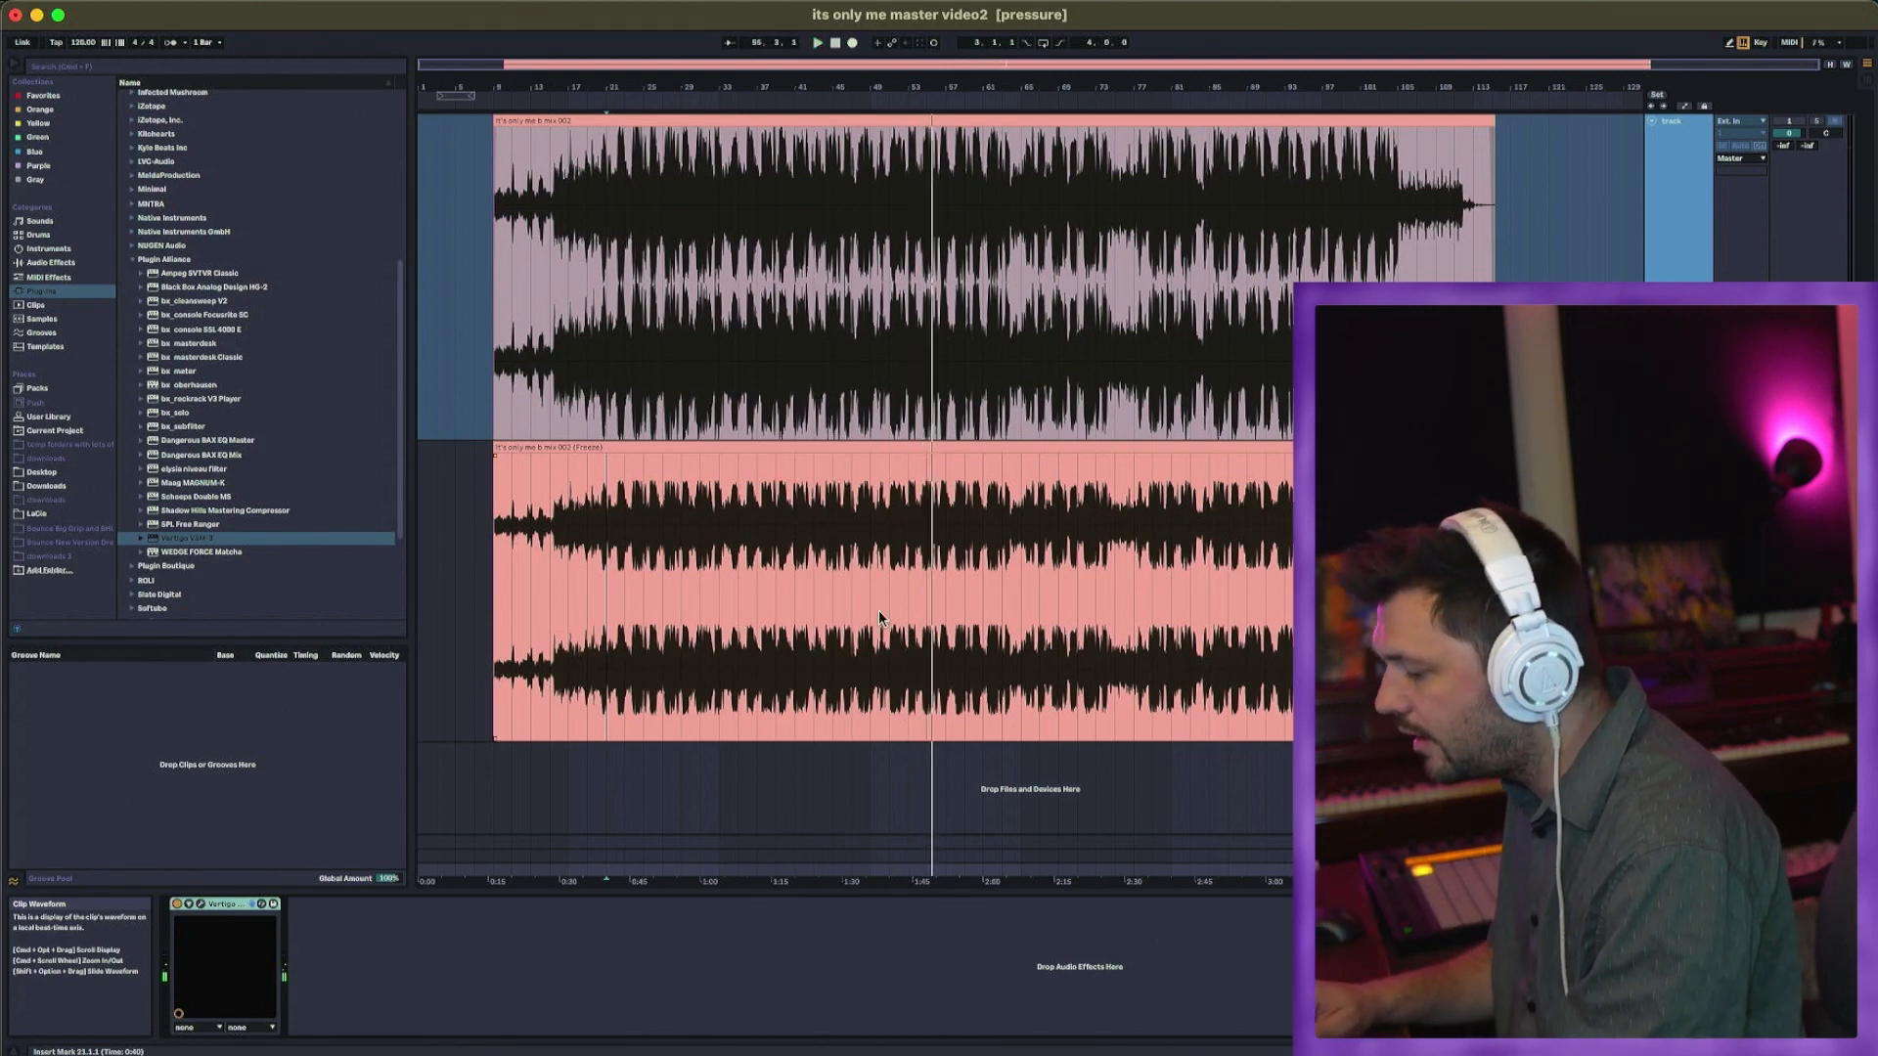
Step: Load iZotope's Ozone 9 on the master track after the Vertigo VSM-3
{"action": "scroll", "coordinate": [196, 377], "scroll_direction": "up", "scroll_amount": 5}
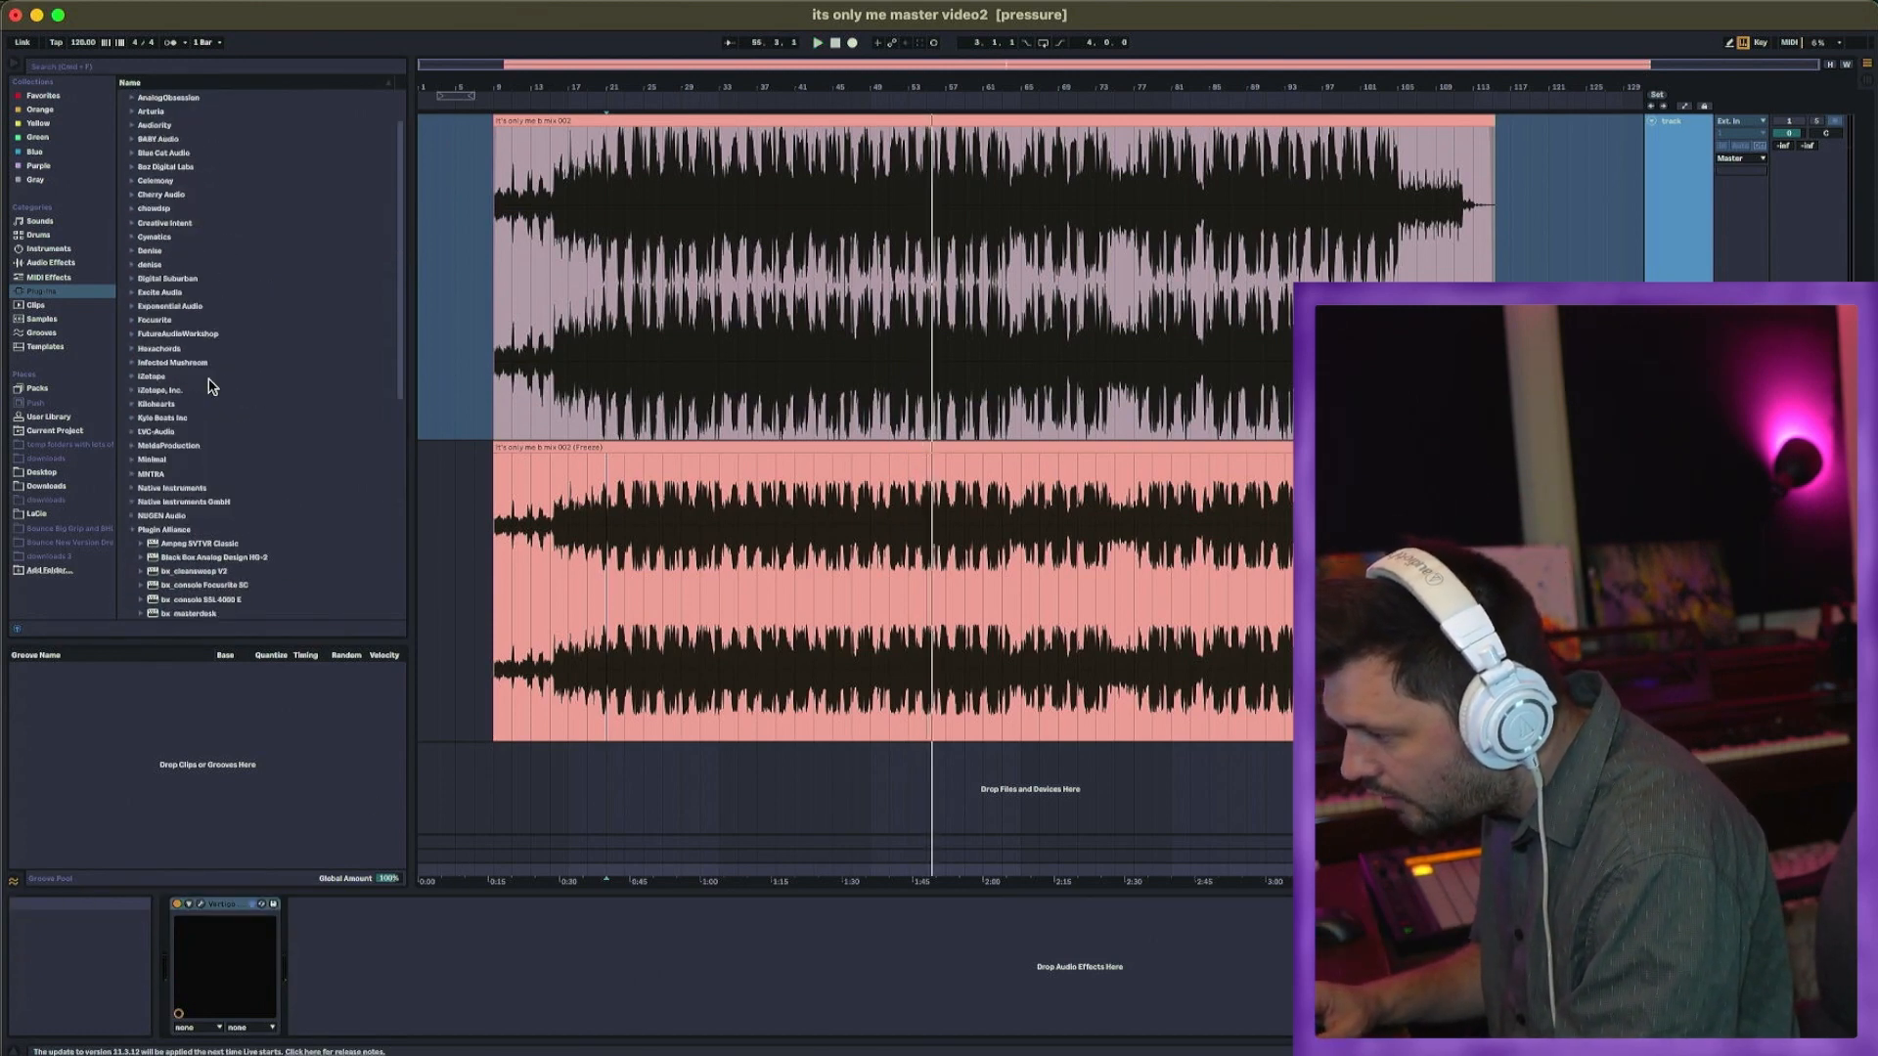
{"action": "double_click", "coordinate": [148, 378]}
{"action": "scroll", "coordinate": [196, 528], "scroll_direction": "down", "scroll_amount": 5}
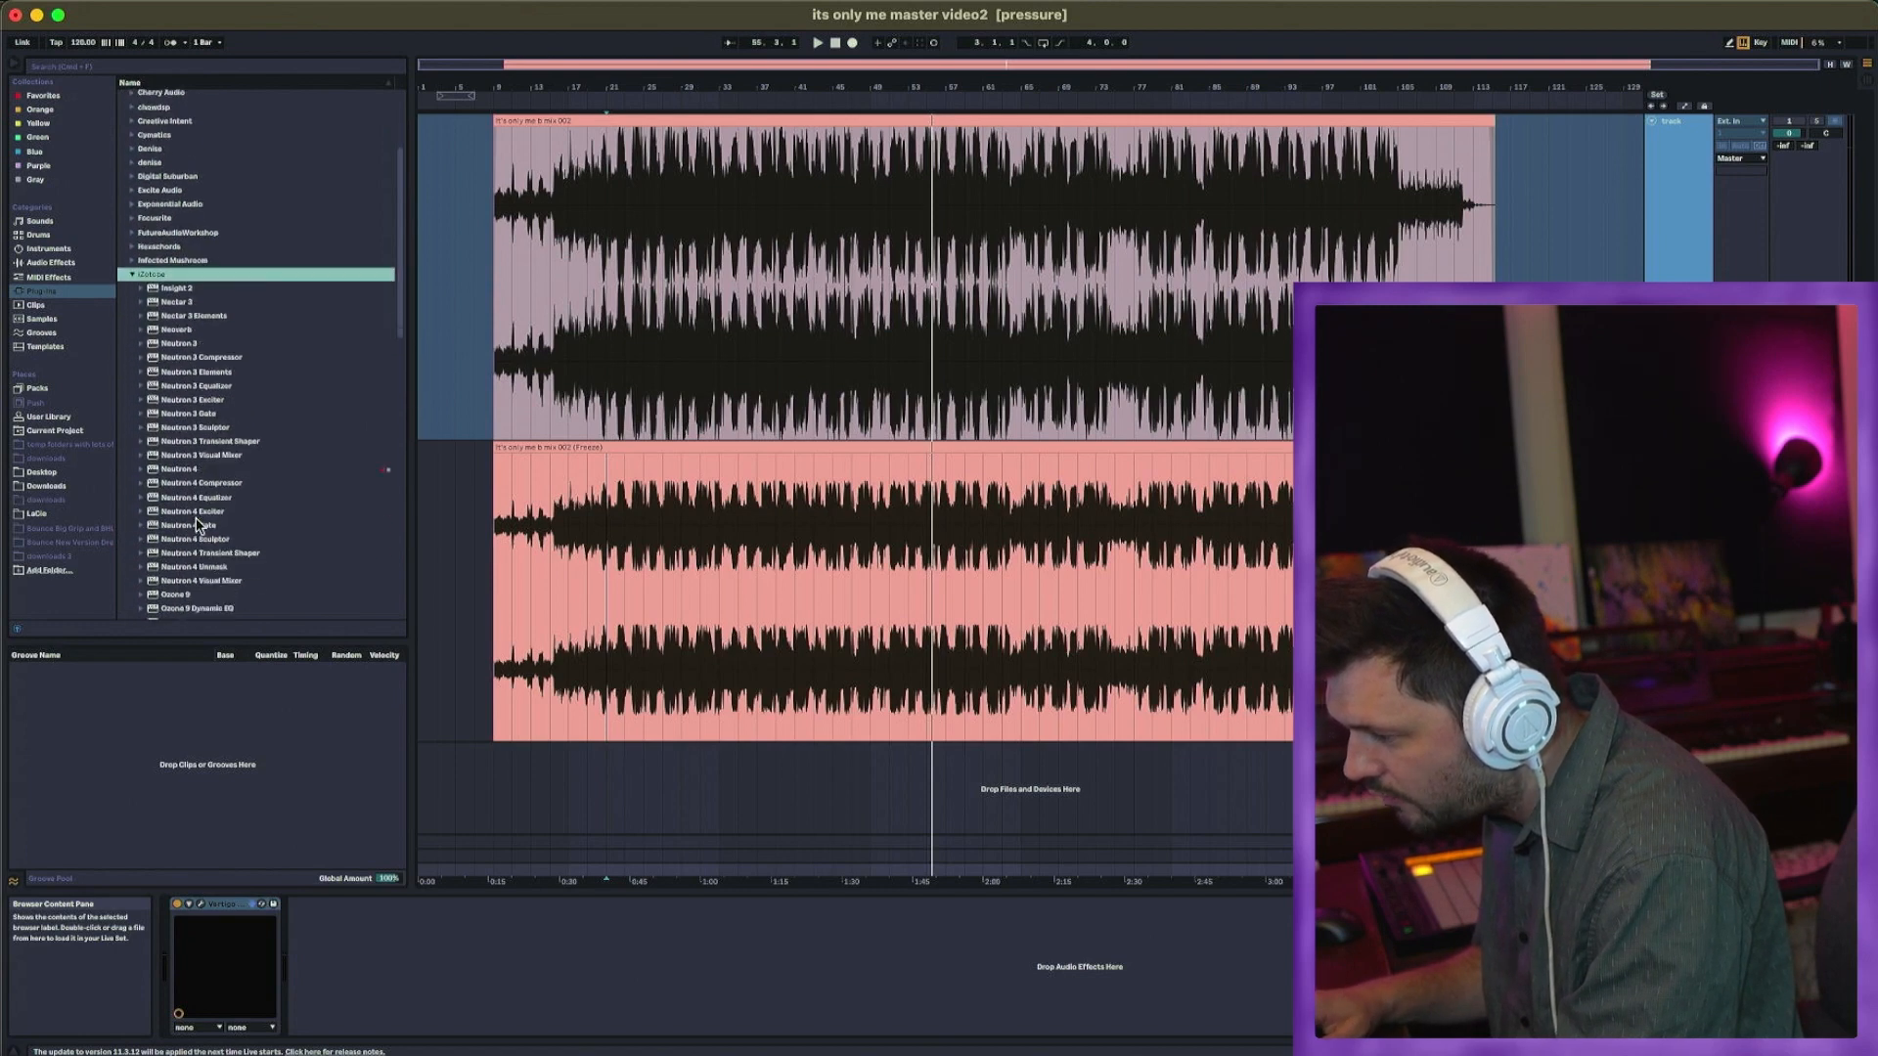
{"action": "left_click", "coordinate": [187, 480]}
{"action": "double_click", "coordinate": [184, 477]}
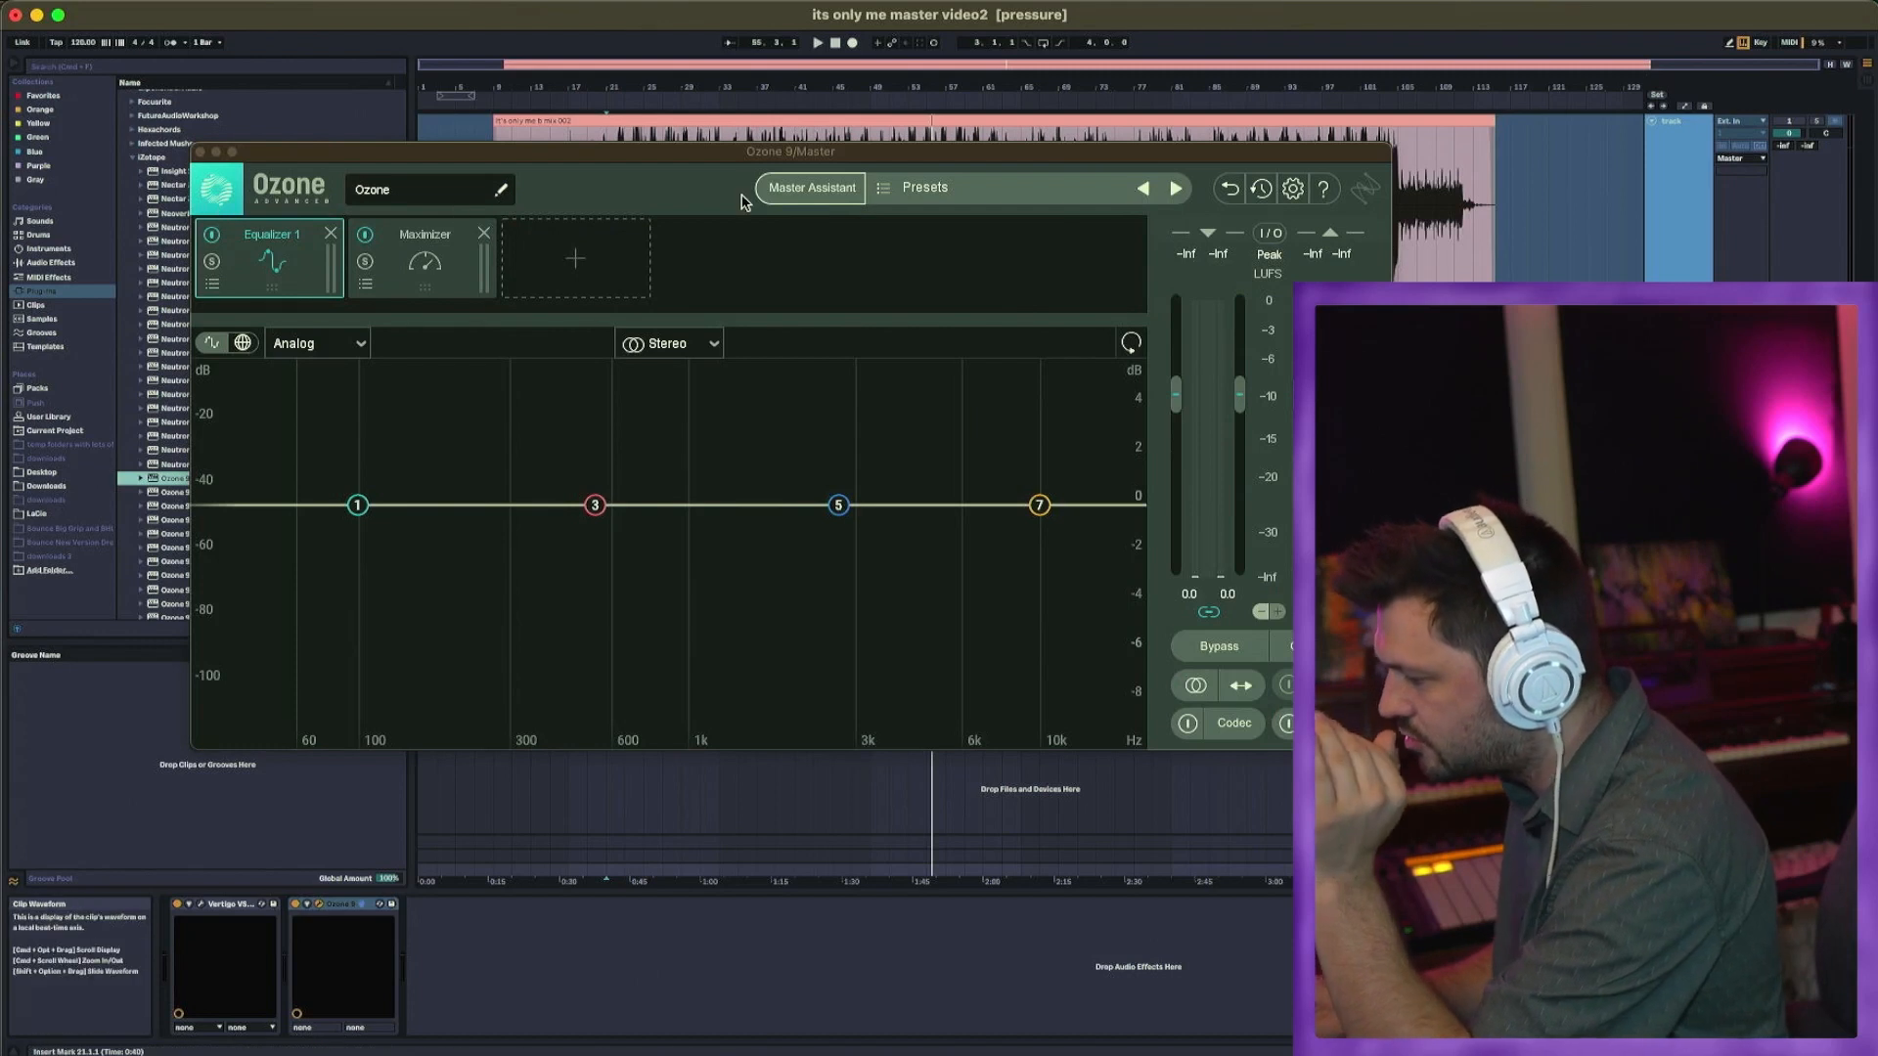
Step: Run Ozone's Master Assistant on the playing song with Modern modules, manual medium intensity and Streaming destination, and accept its suggestion
{"action": "left_click", "coordinate": [812, 187]}
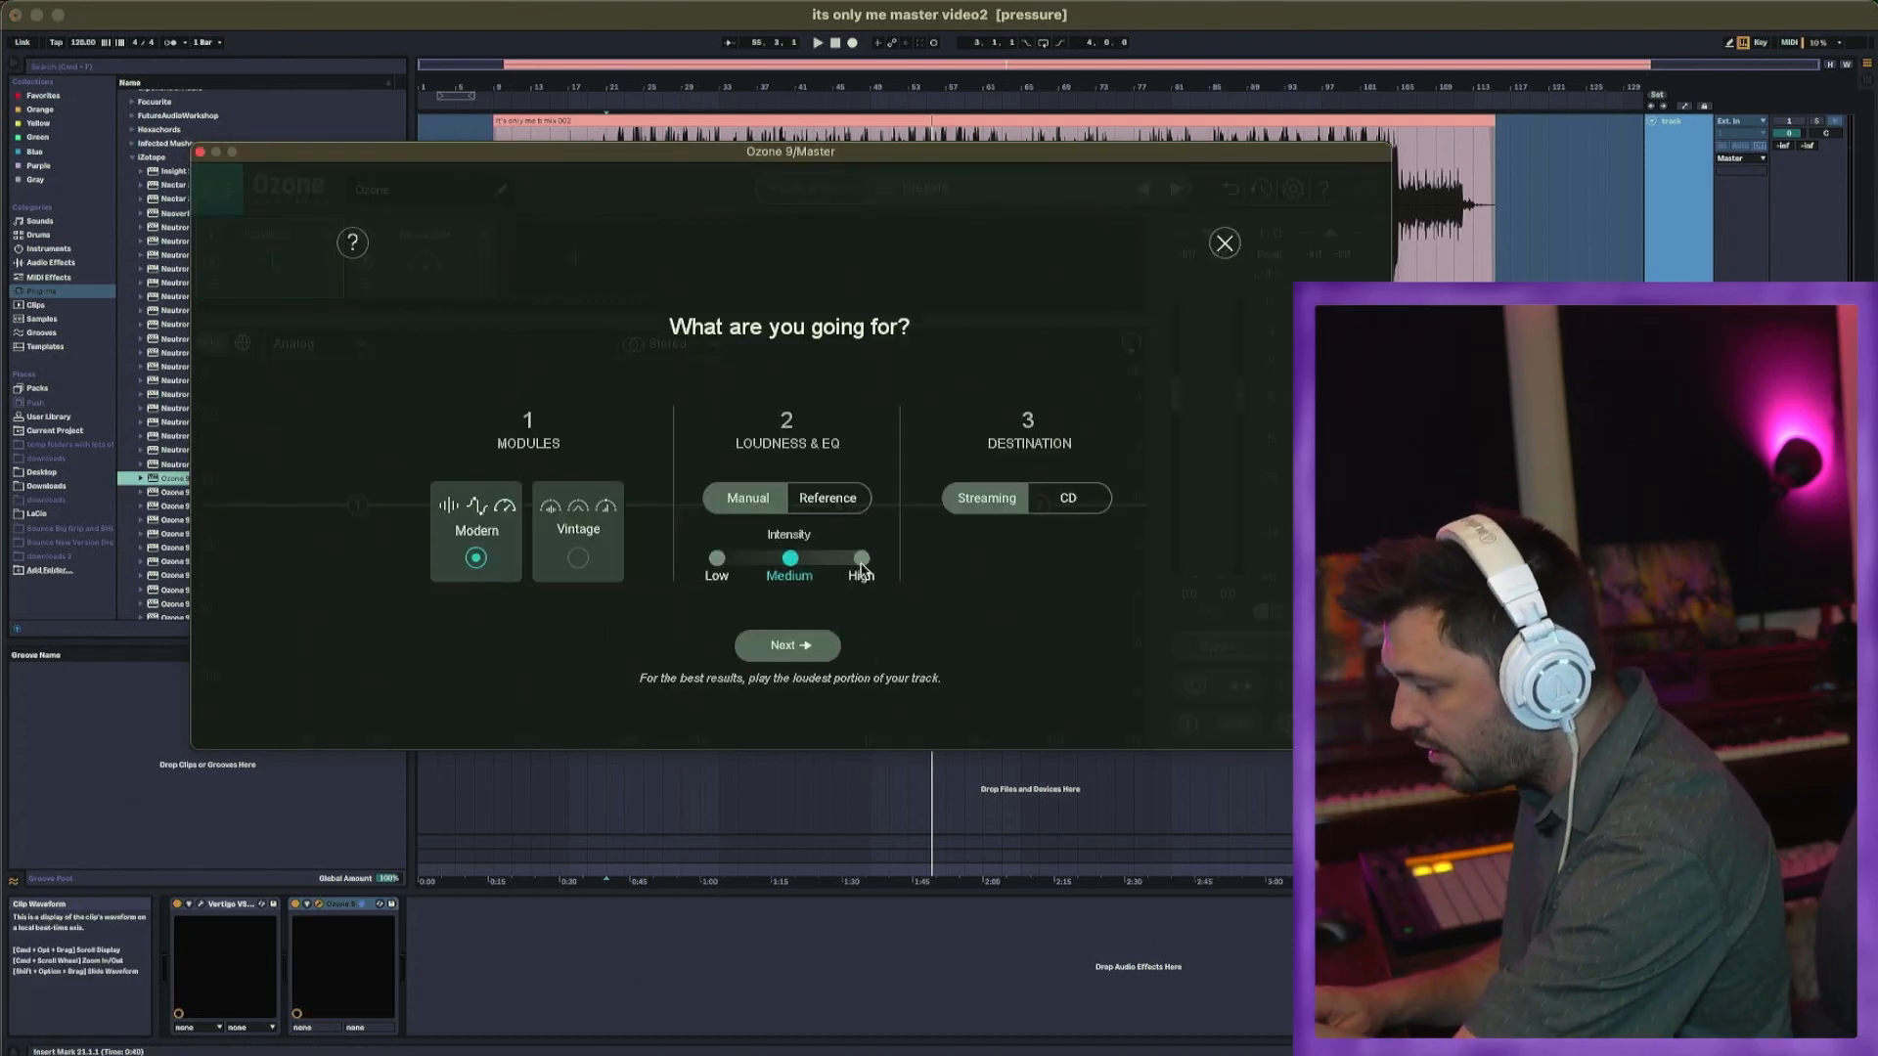
{"action": "left_click", "coordinate": [793, 649]}
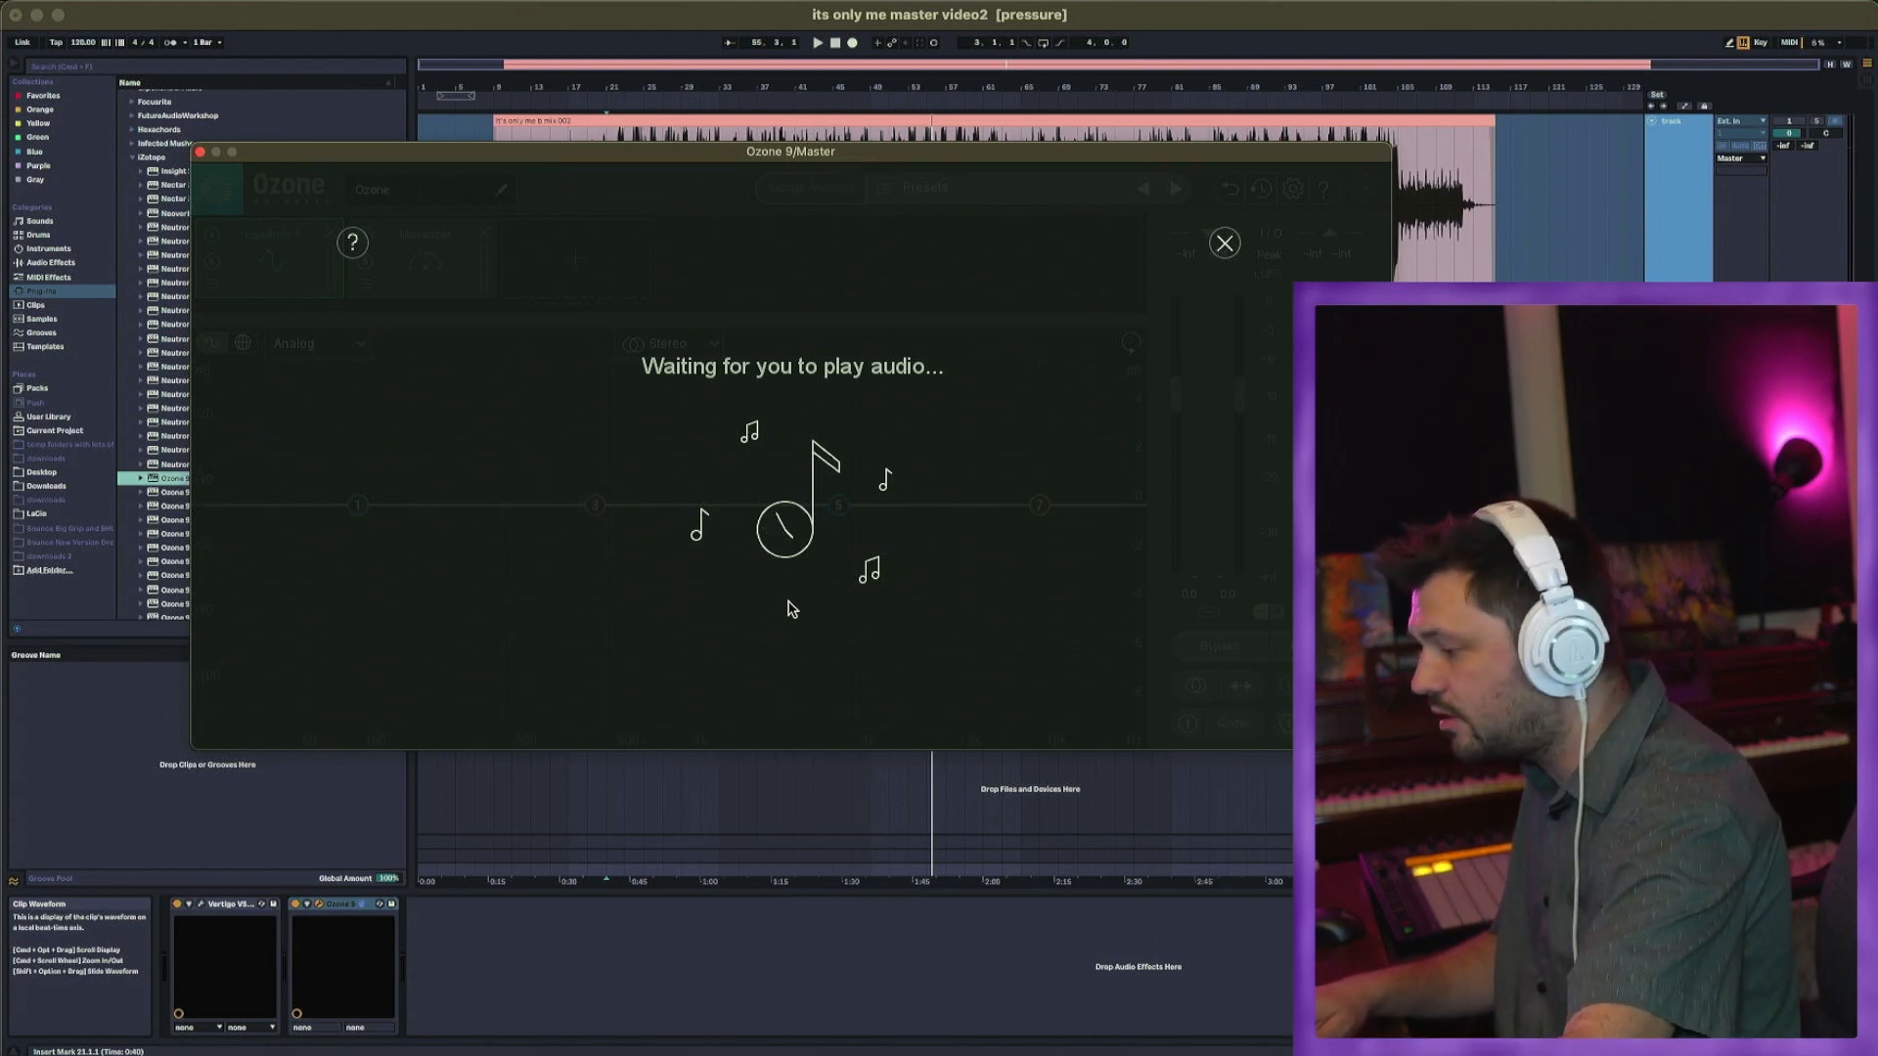
{"action": "key", "text": "space"}
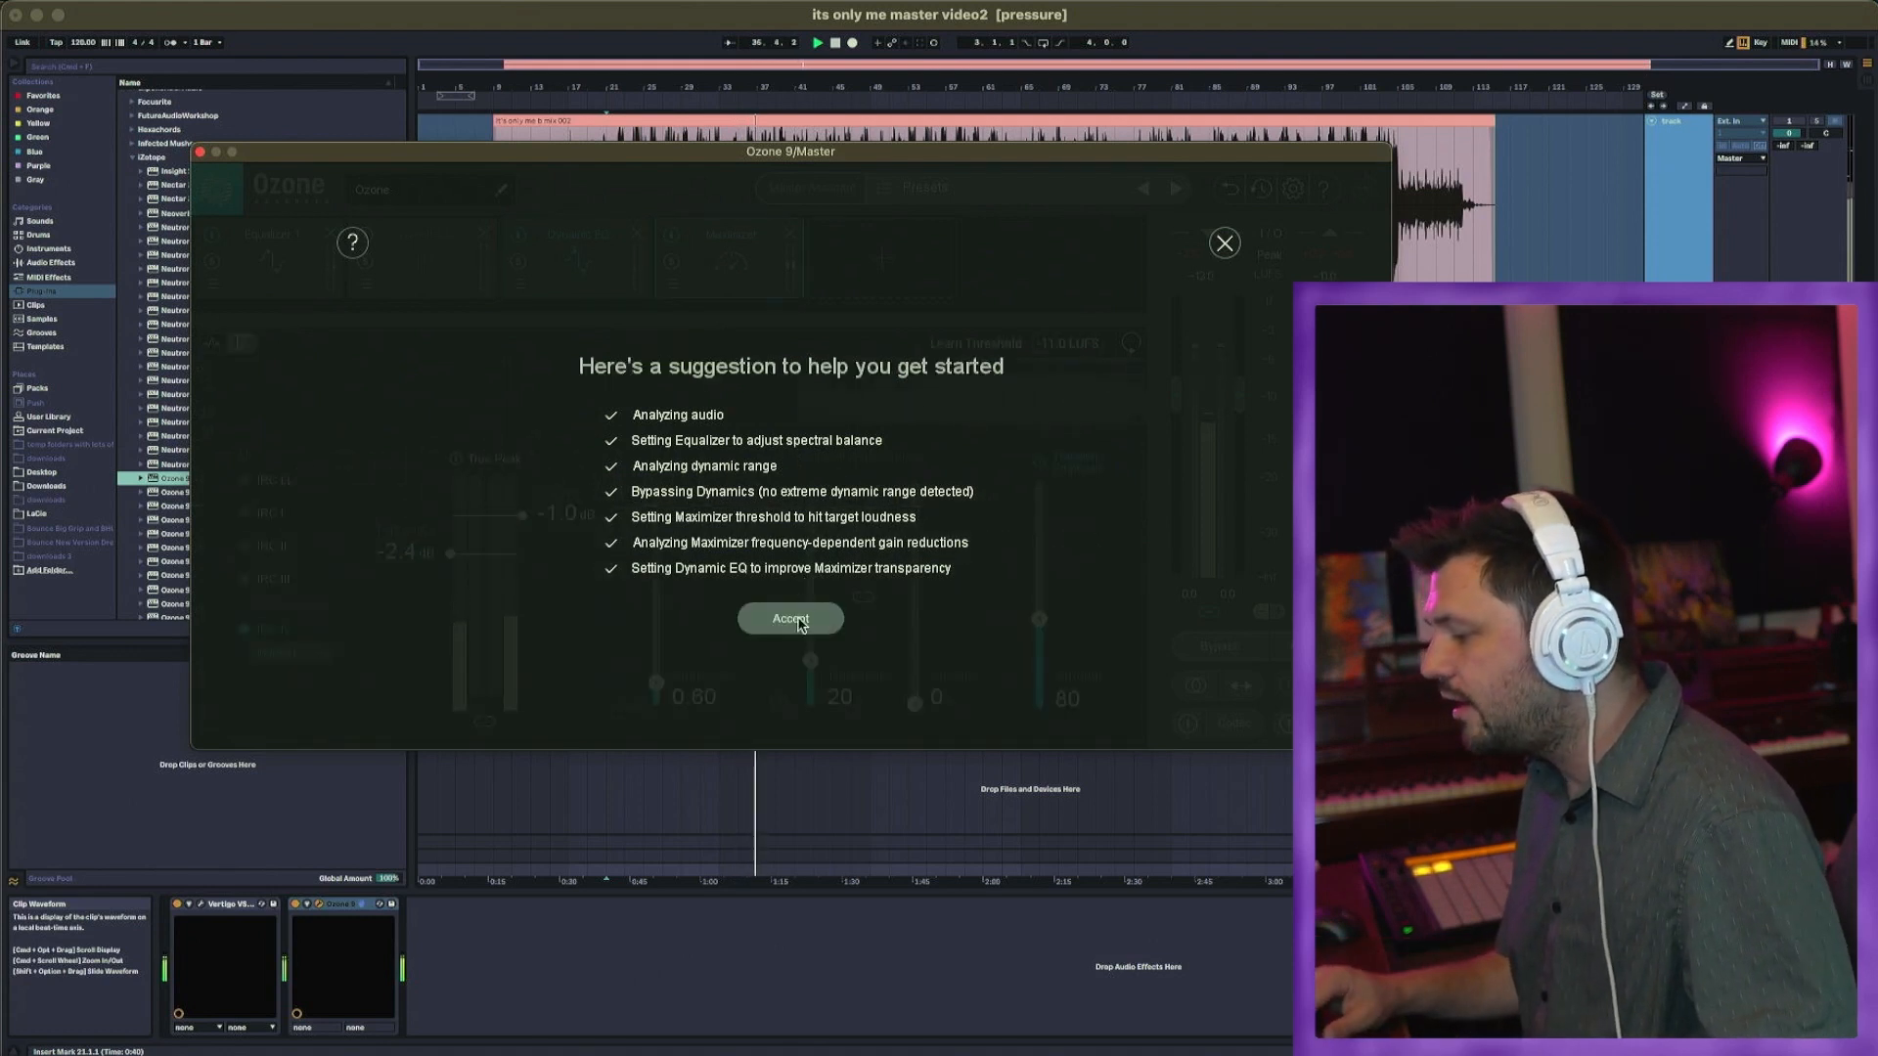
{"action": "left_click", "coordinate": [794, 620]}
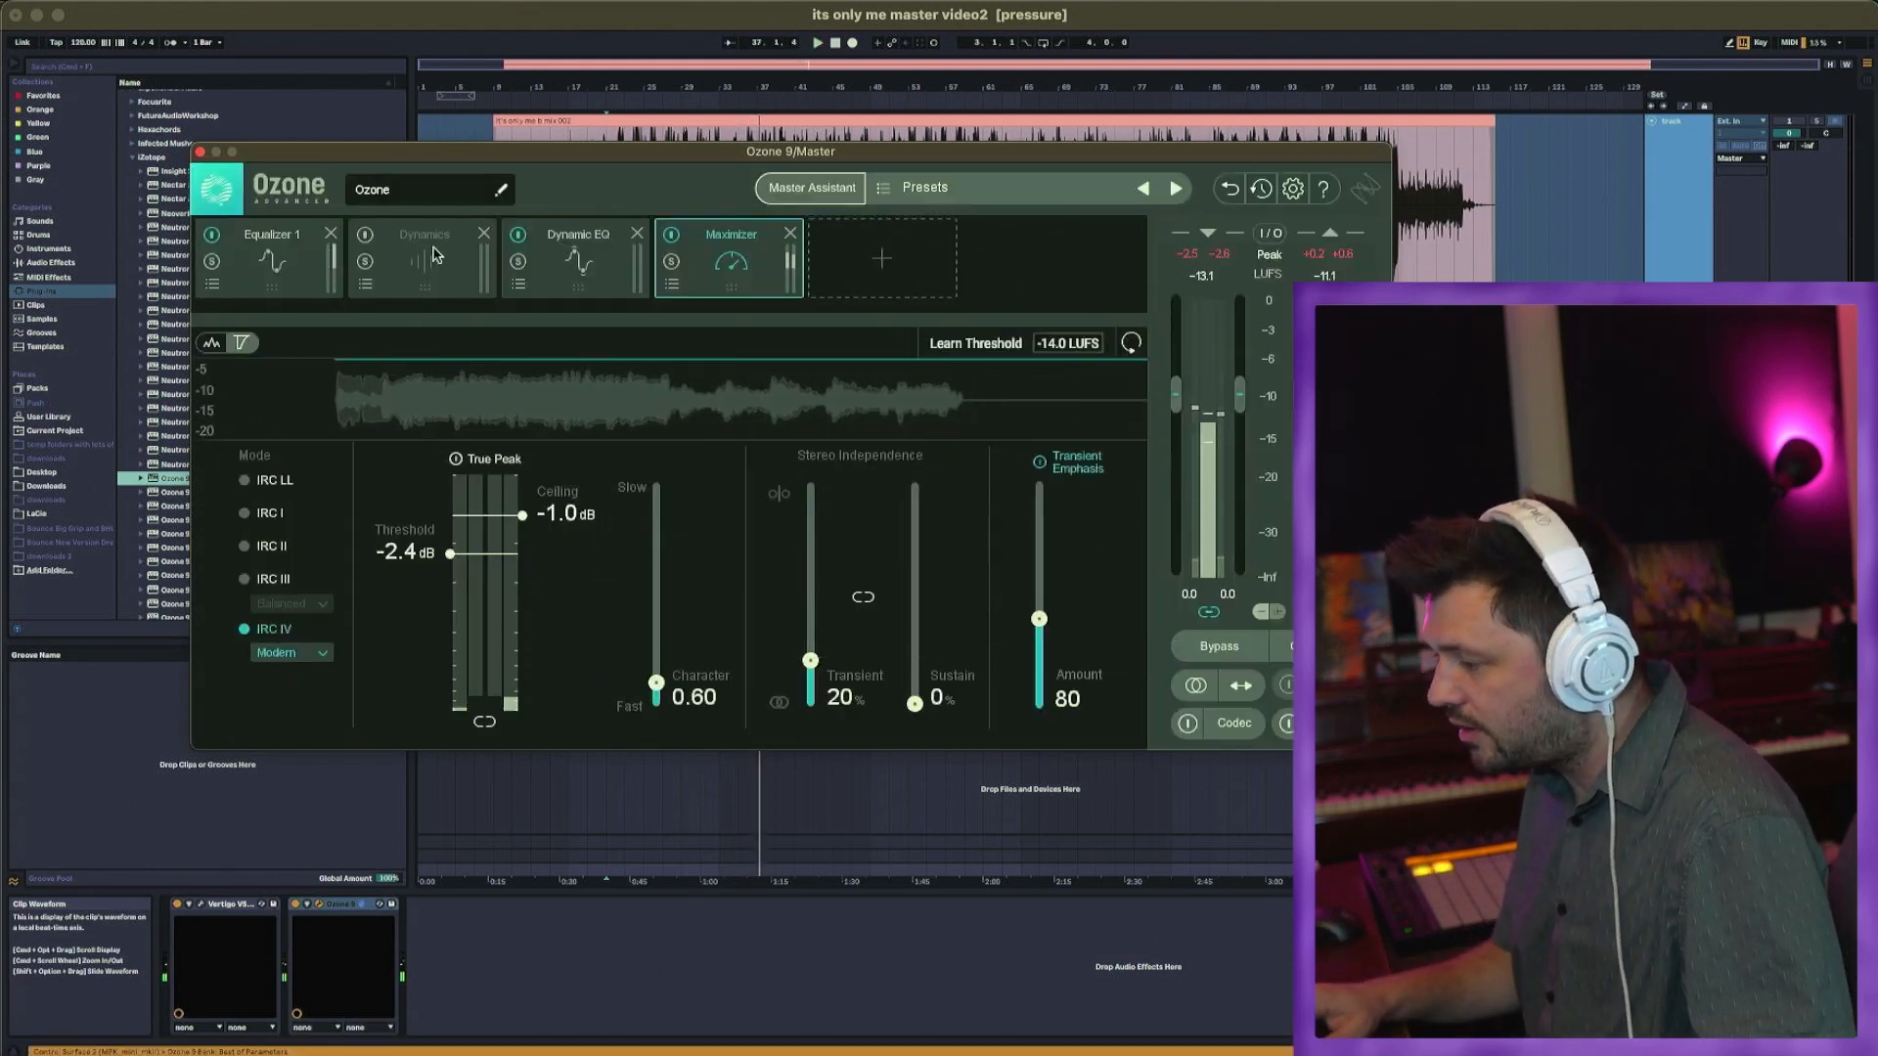
Step: Remove the Dynamics module from the Ozone chain and set the Maximizer's IRC IV style to Transient
{"action": "left_click", "coordinate": [483, 233]}
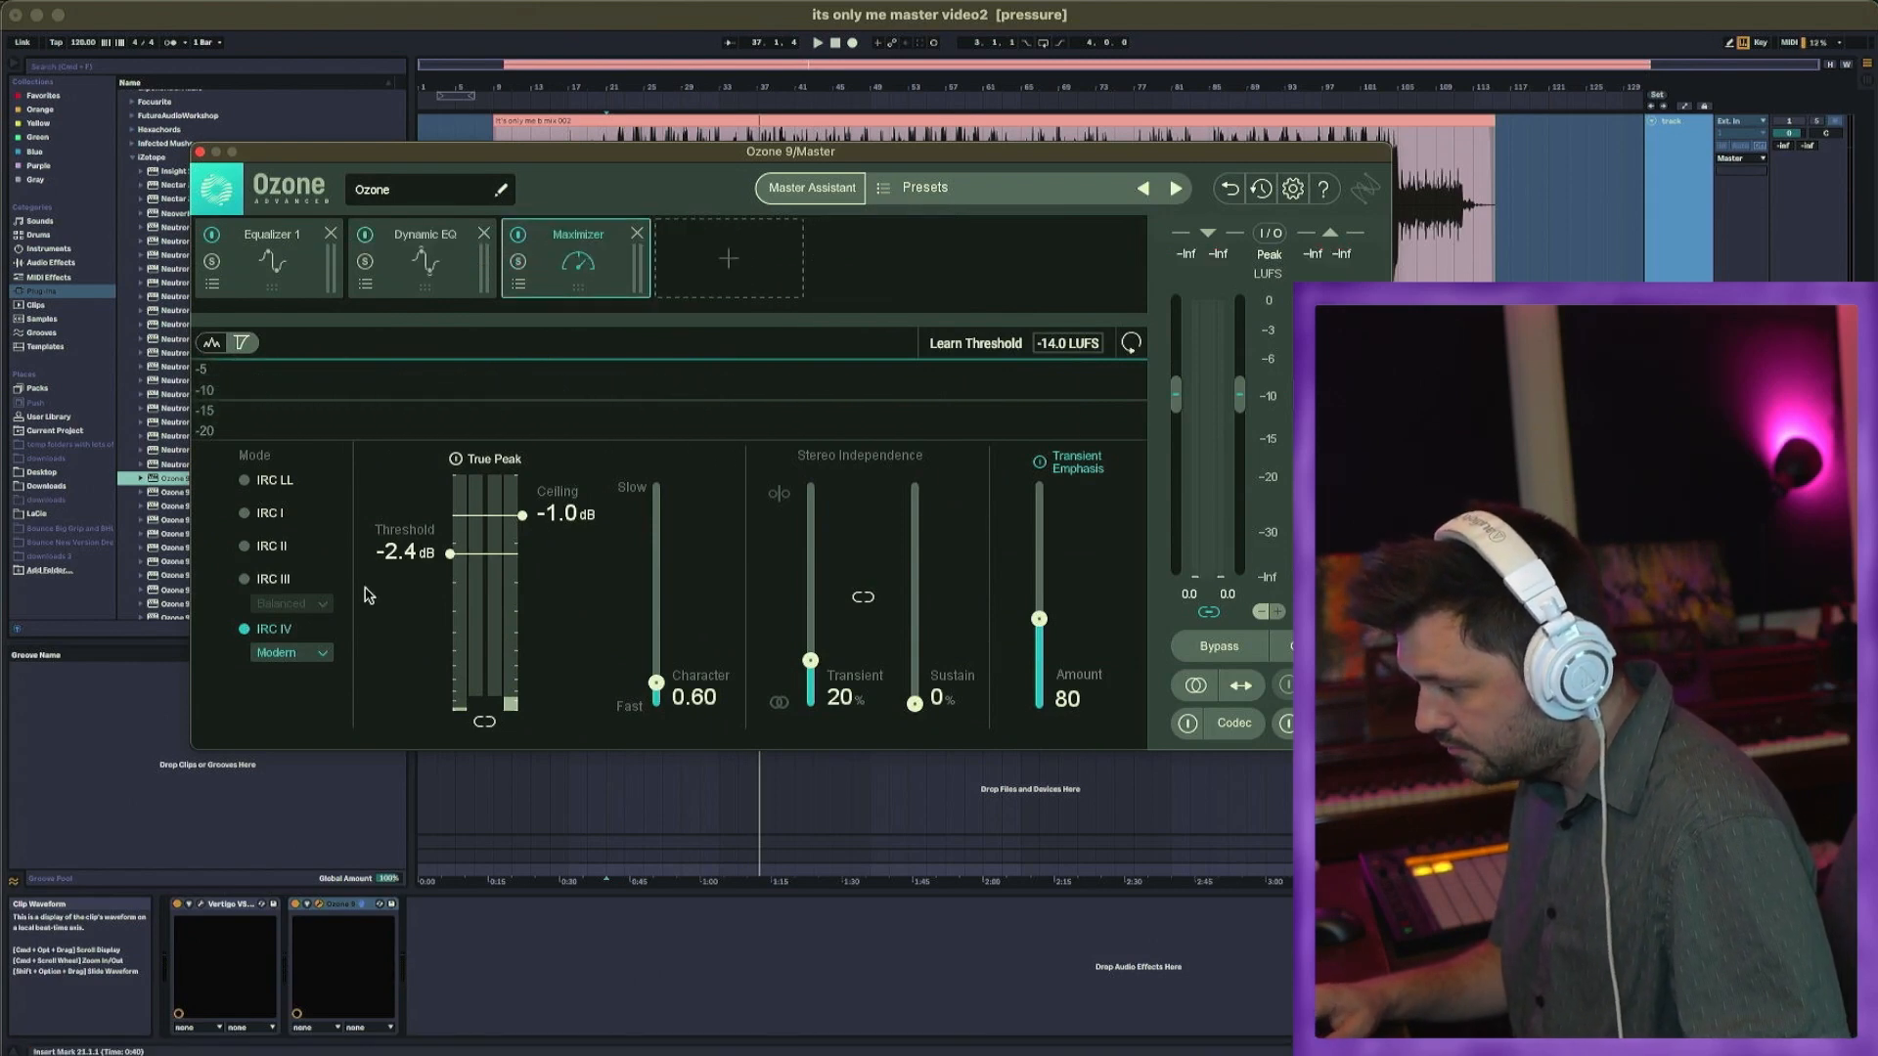
{"action": "left_click", "coordinate": [292, 653]}
{"action": "left_click", "coordinate": [294, 726]}
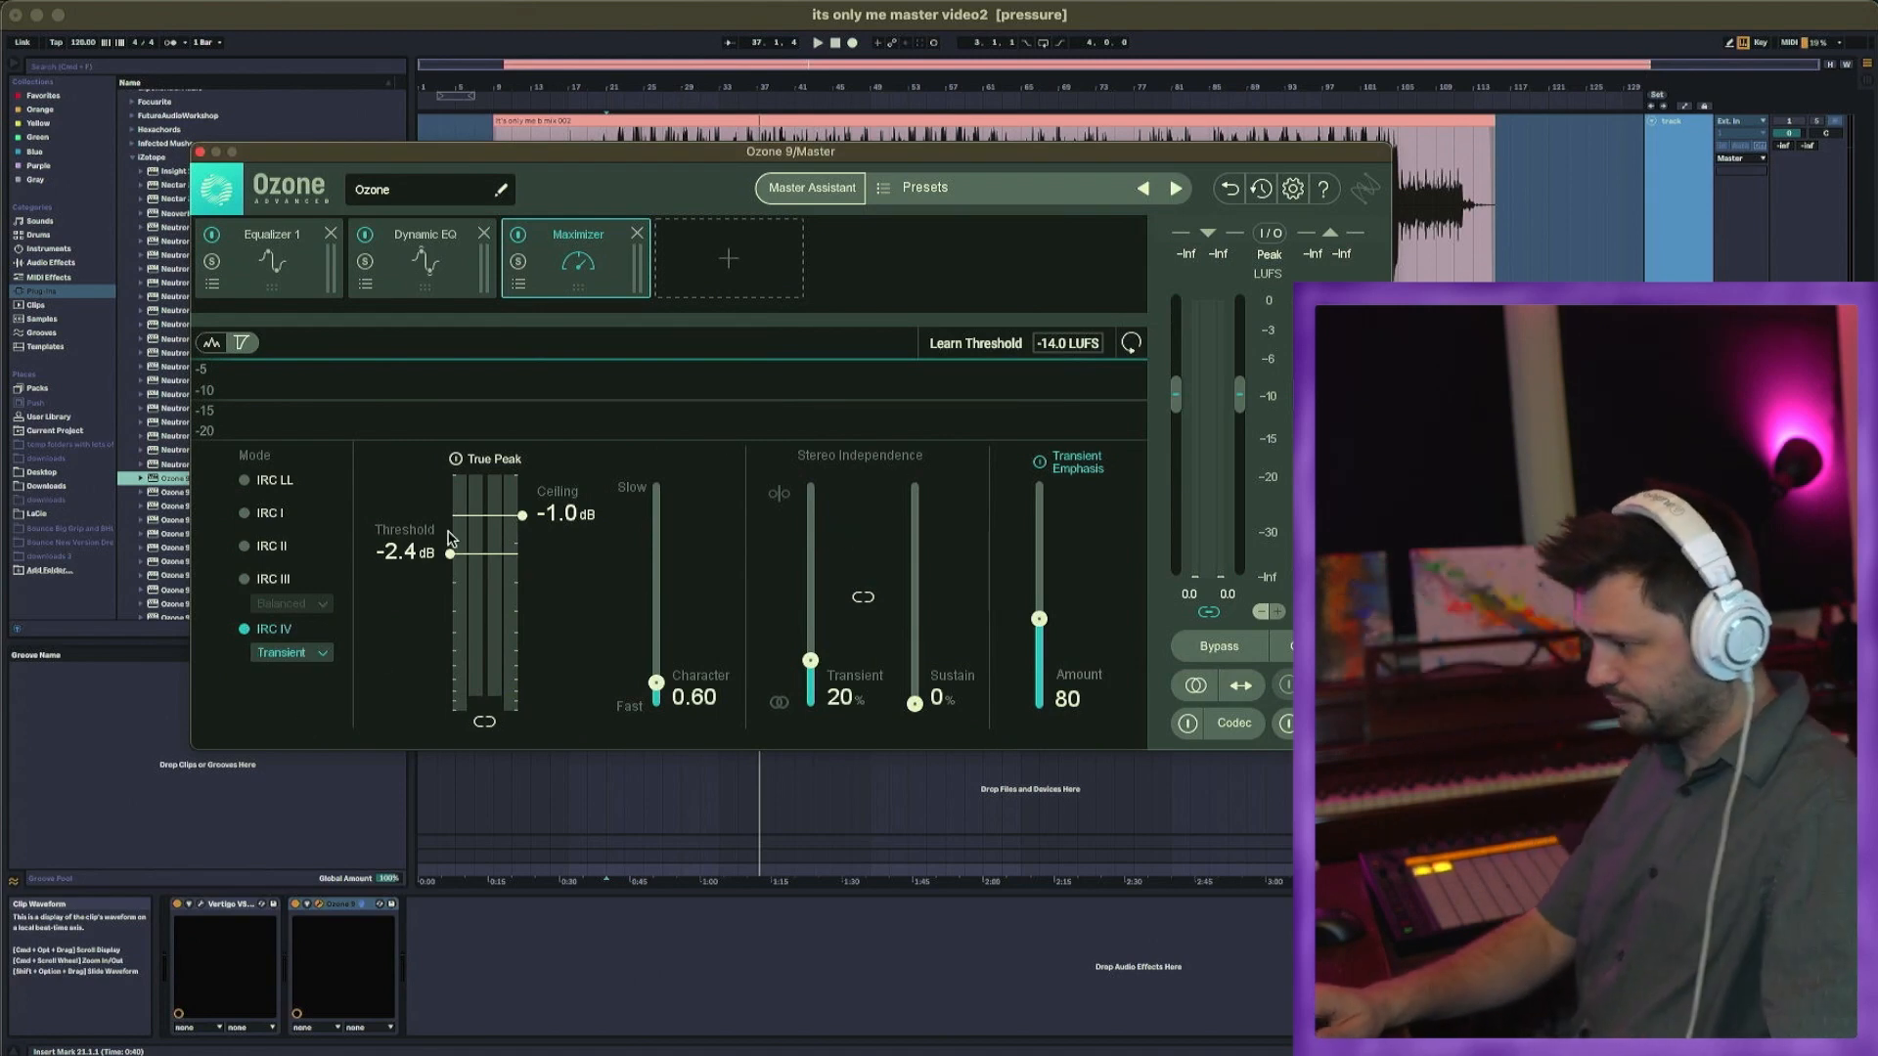
Step: Switch Ozone's Equalizer 1 module from stereo to Mid/Side processing
{"action": "left_click", "coordinate": [311, 279]}
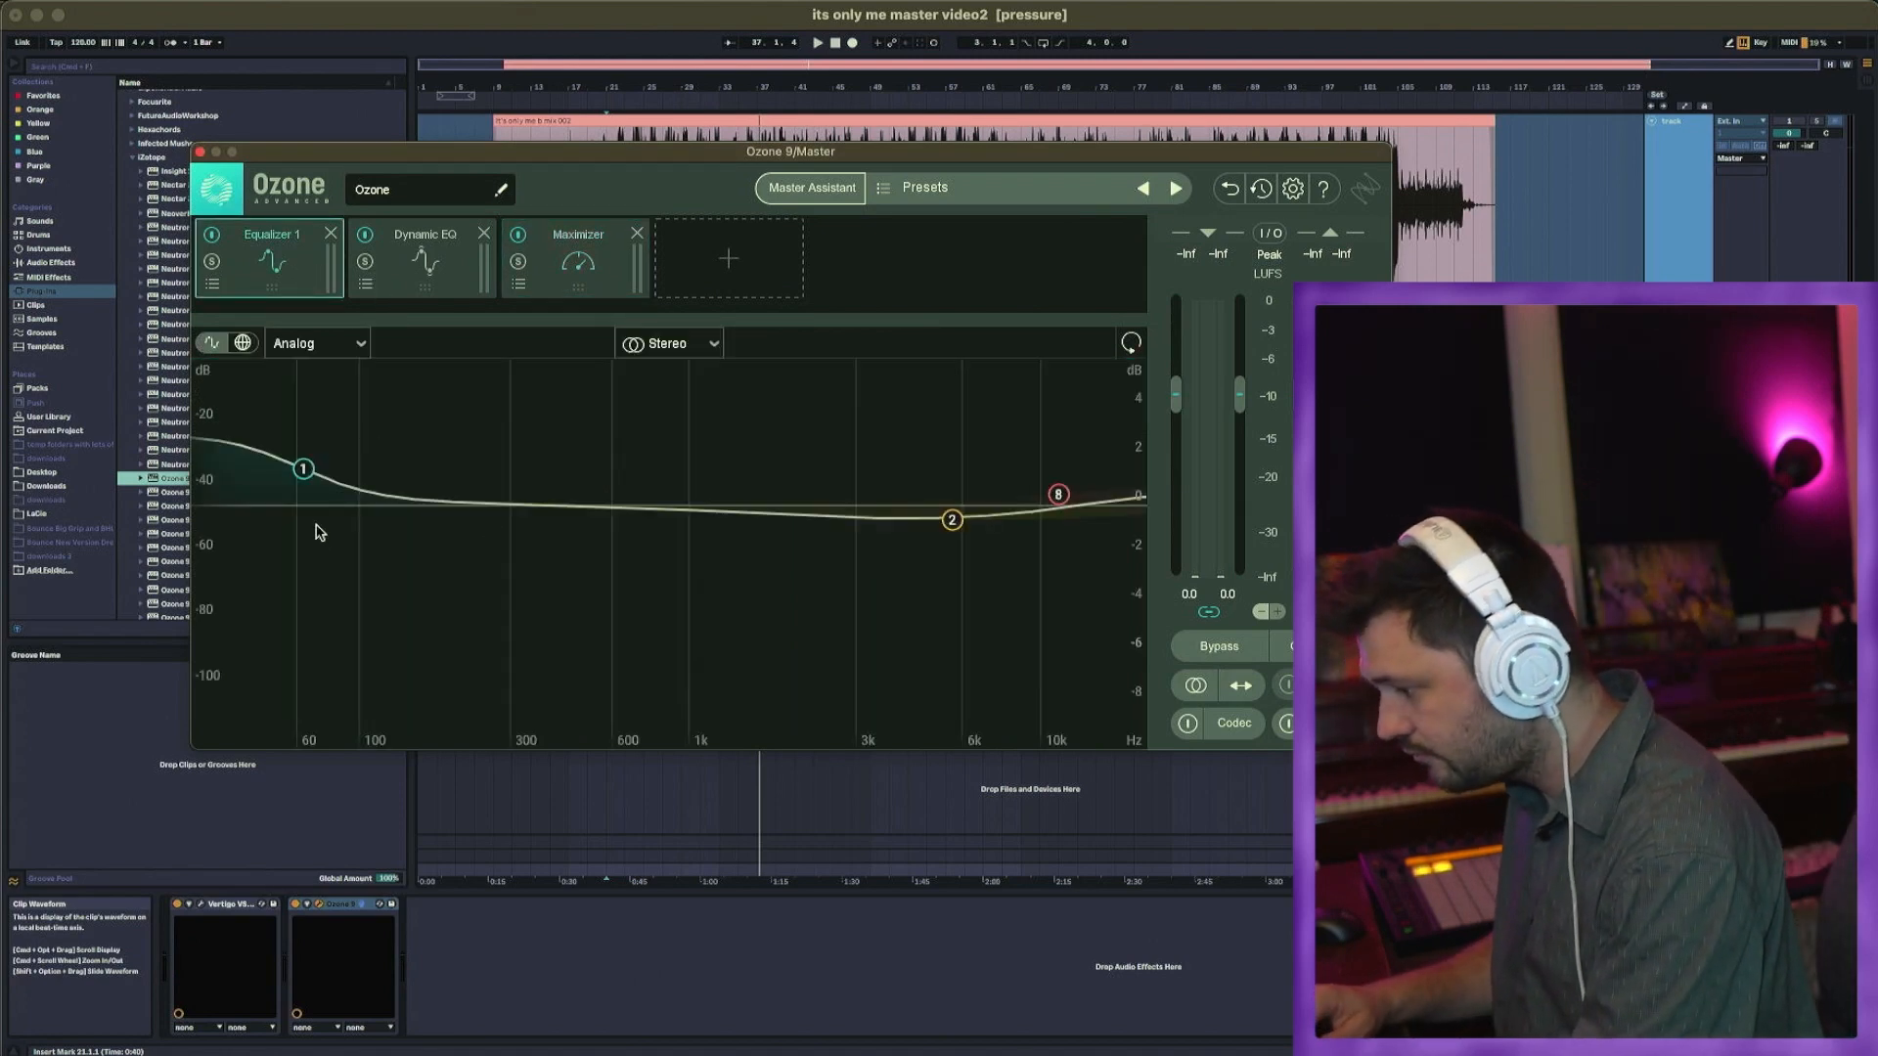
{"action": "left_click", "coordinate": [683, 350]}
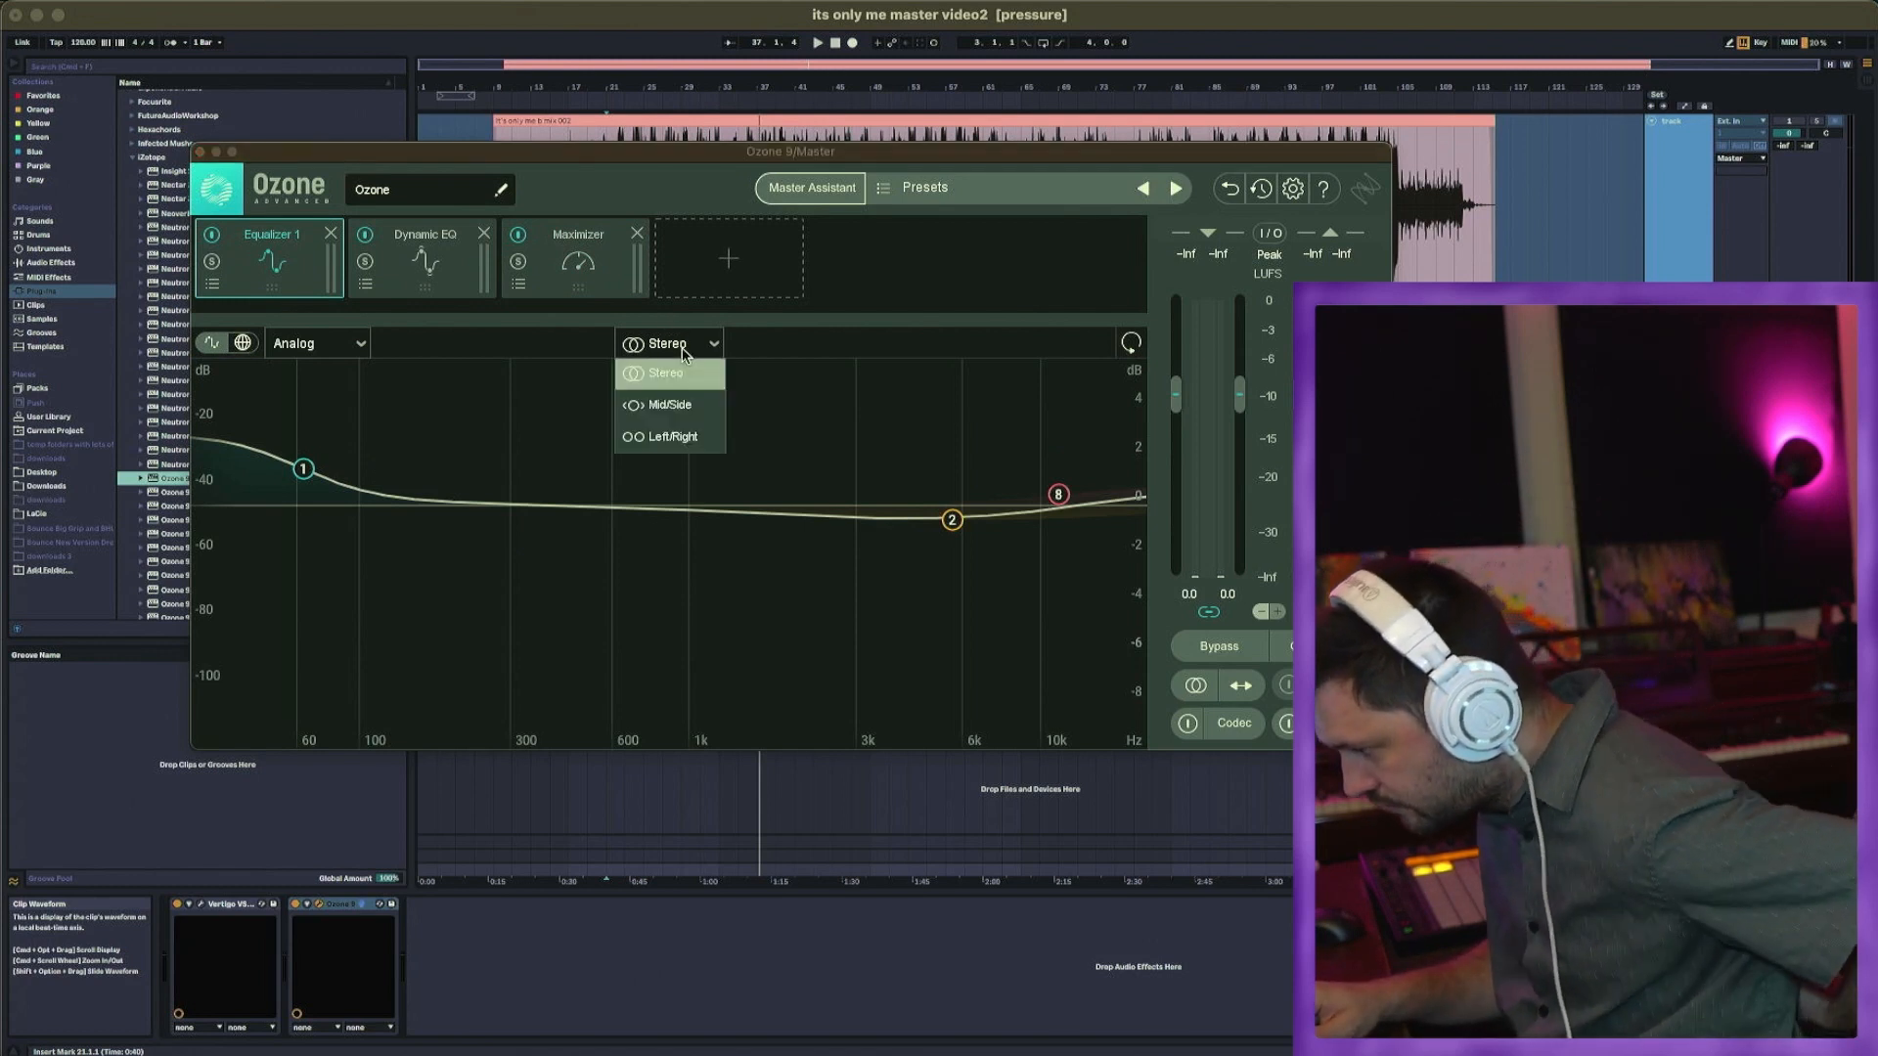
{"action": "left_click", "coordinate": [689, 405]}
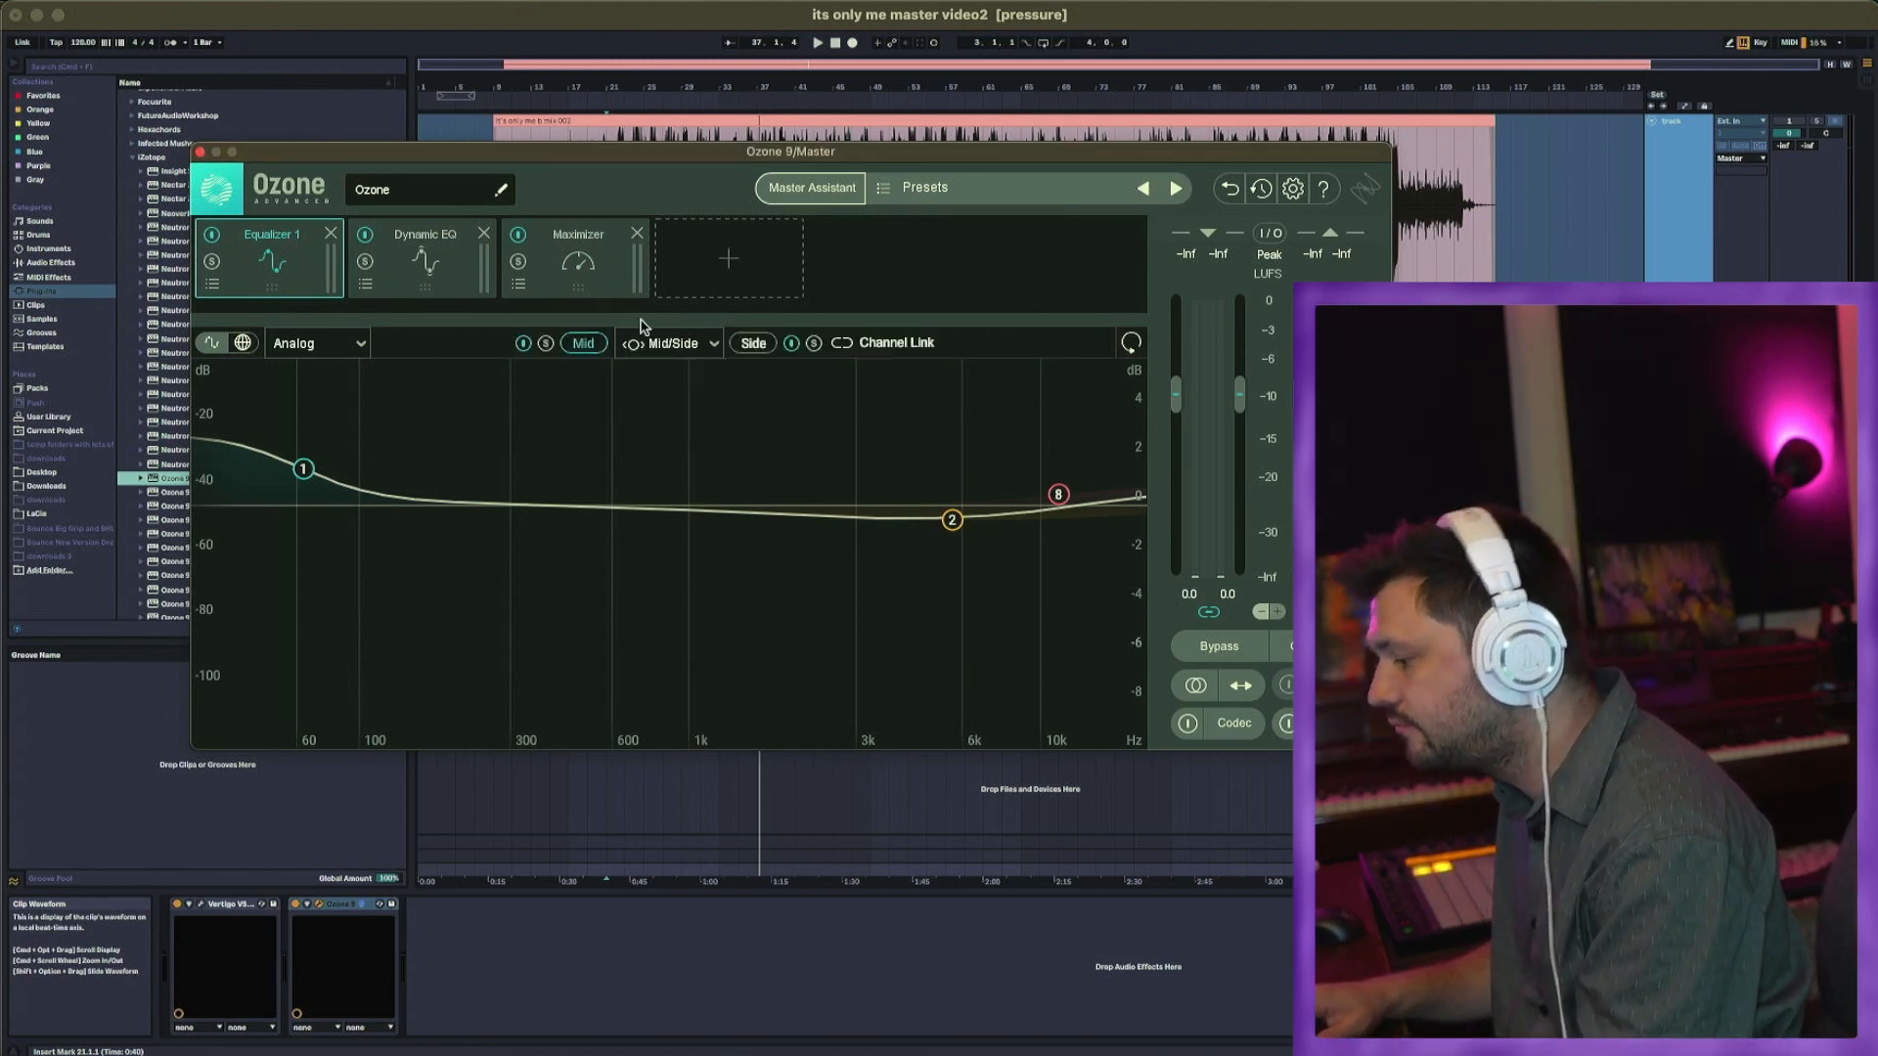
Step: Soften the mid channel's low boost and cut about 1.0 dB at 218 Hz with Q 2.0, auditioning the cut band in solo during playback
{"action": "left_click_drag", "start_coordinate": [304, 469], "coordinate": [449, 525]}
{"action": "left_click", "coordinate": [395, 520]}
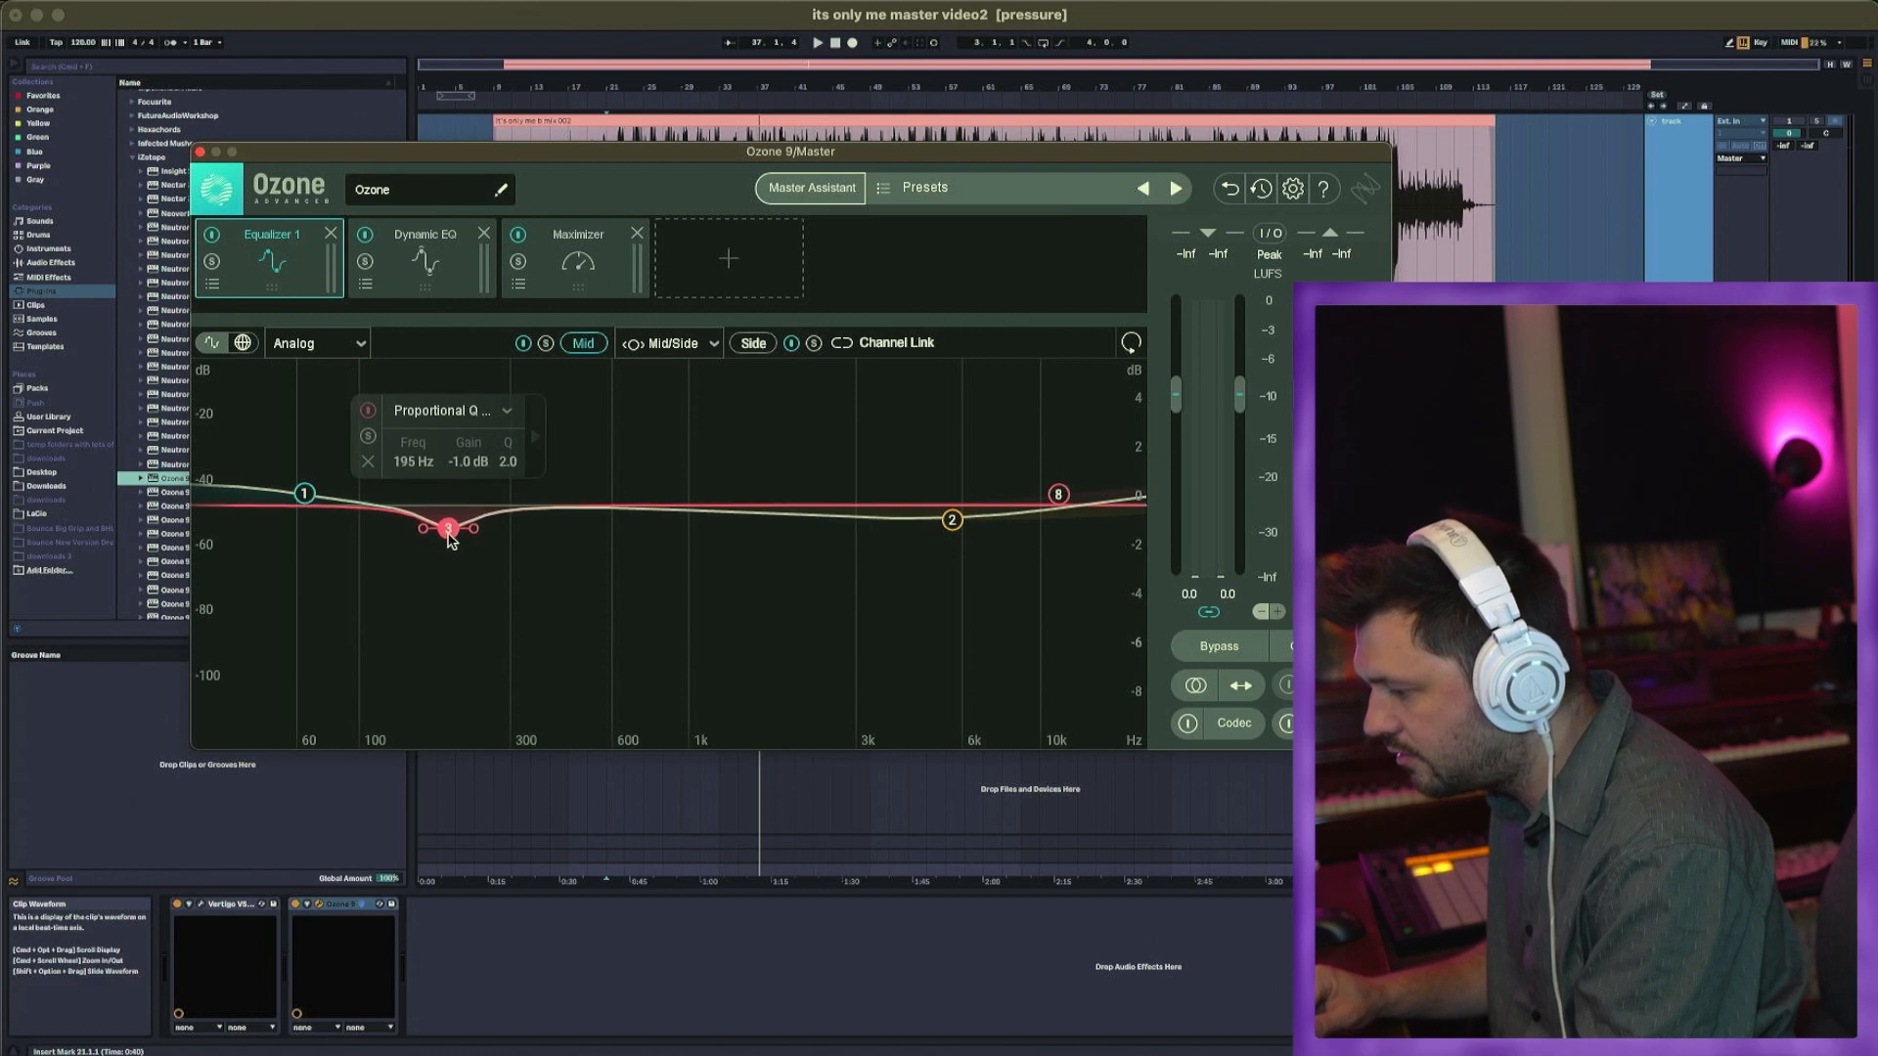
{"action": "left_click", "coordinate": [369, 438]}
{"action": "key", "text": "space"}
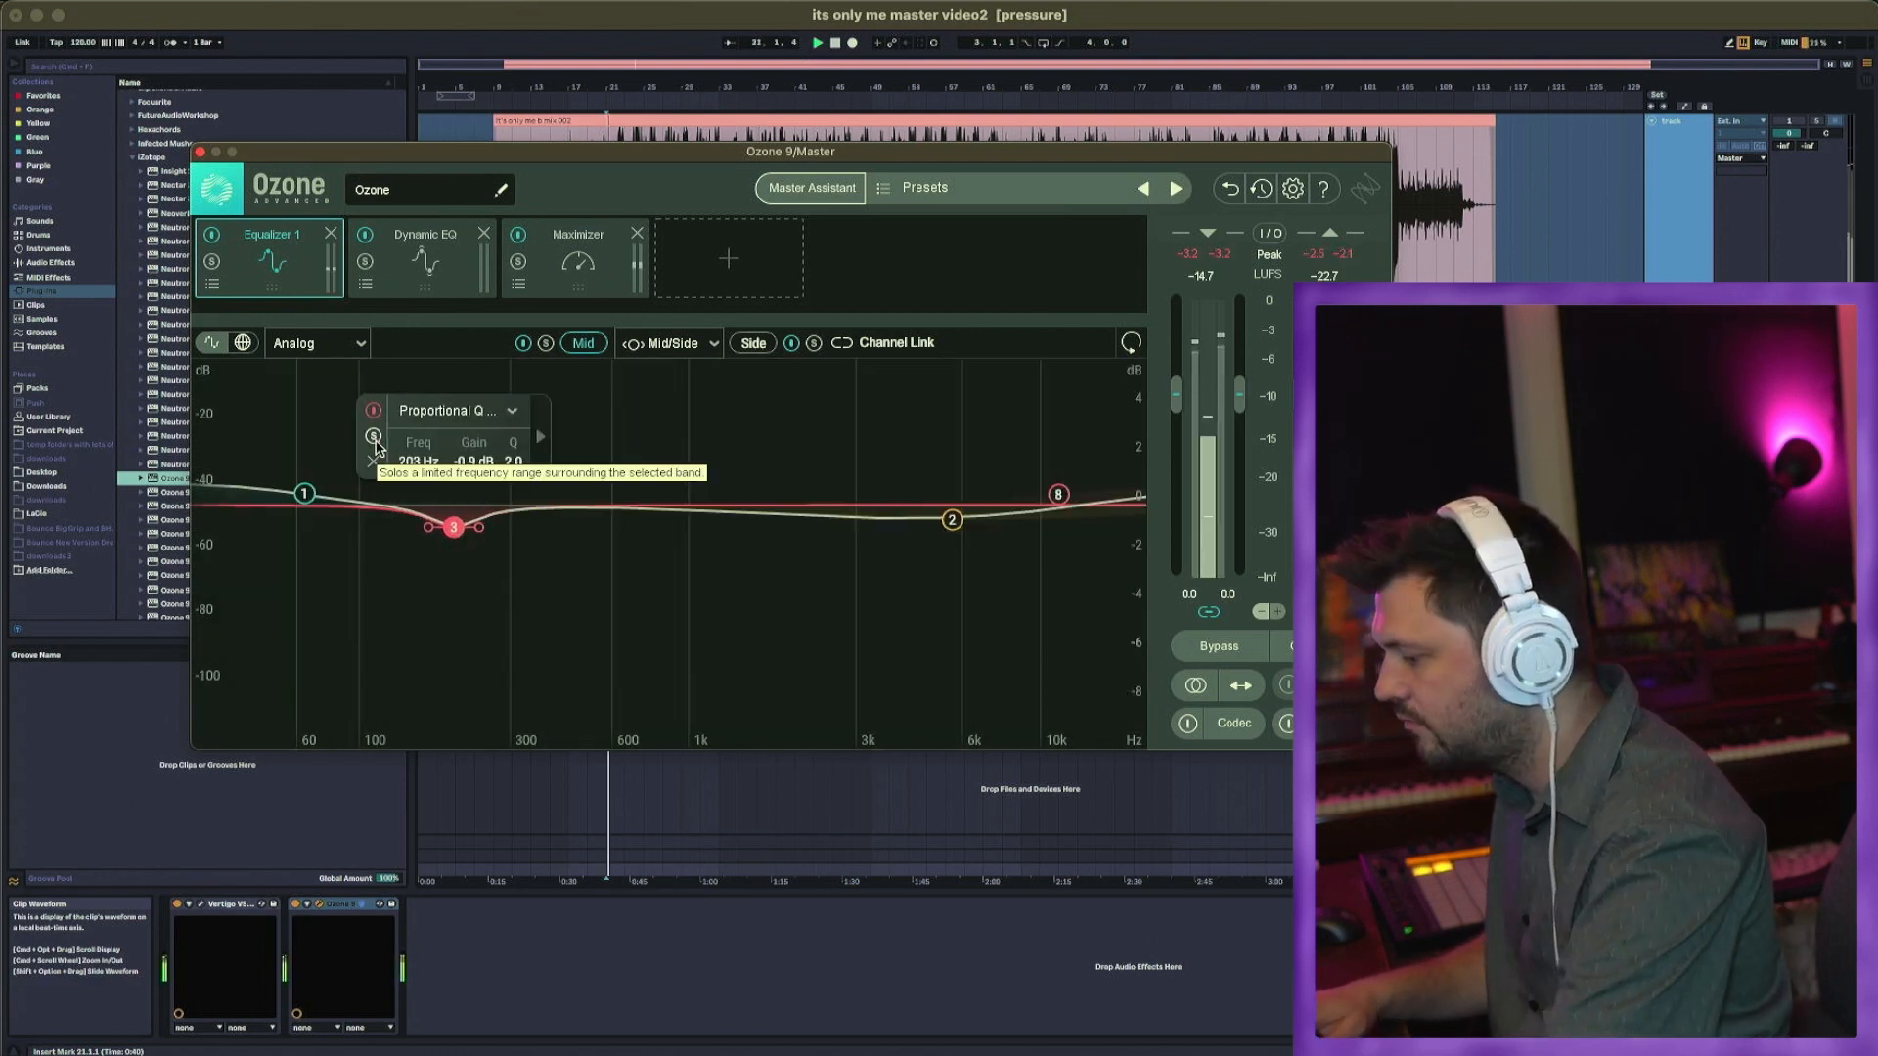
{"action": "left_click", "coordinate": [372, 440]}
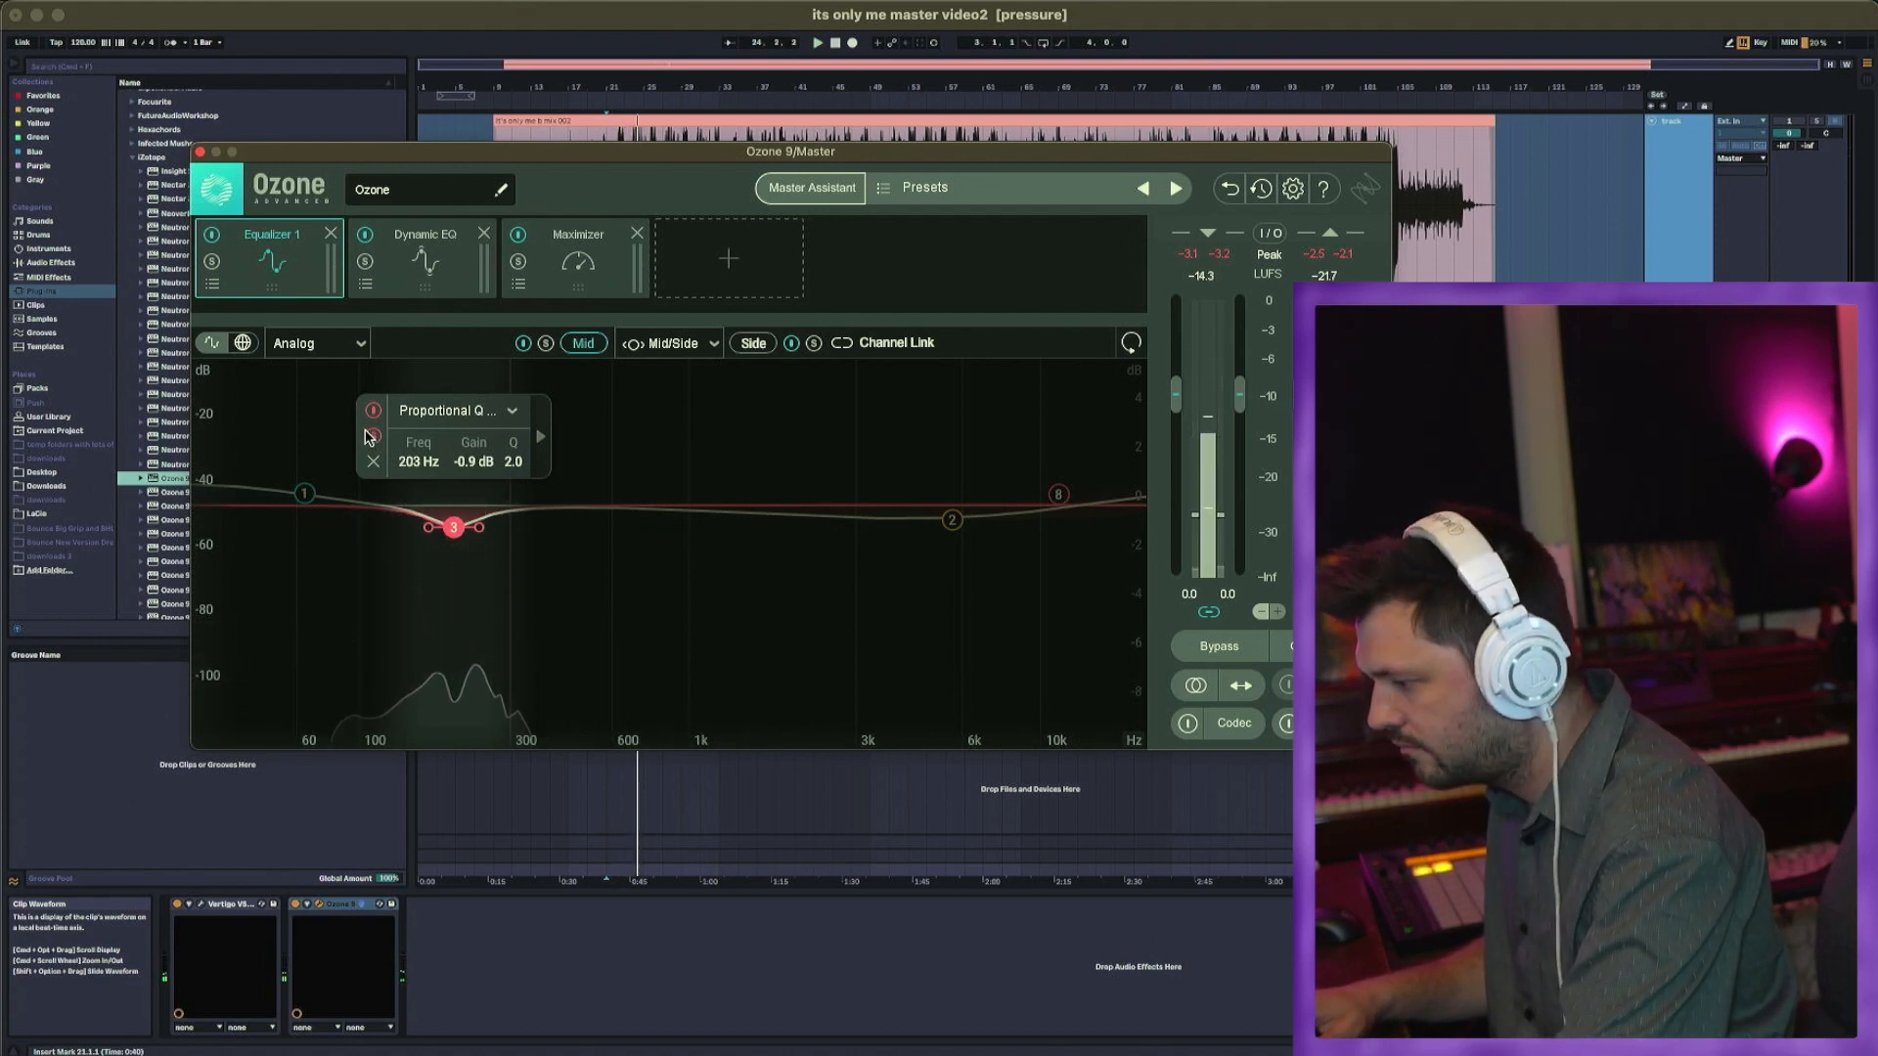
{"action": "left_click", "coordinate": [371, 437]}
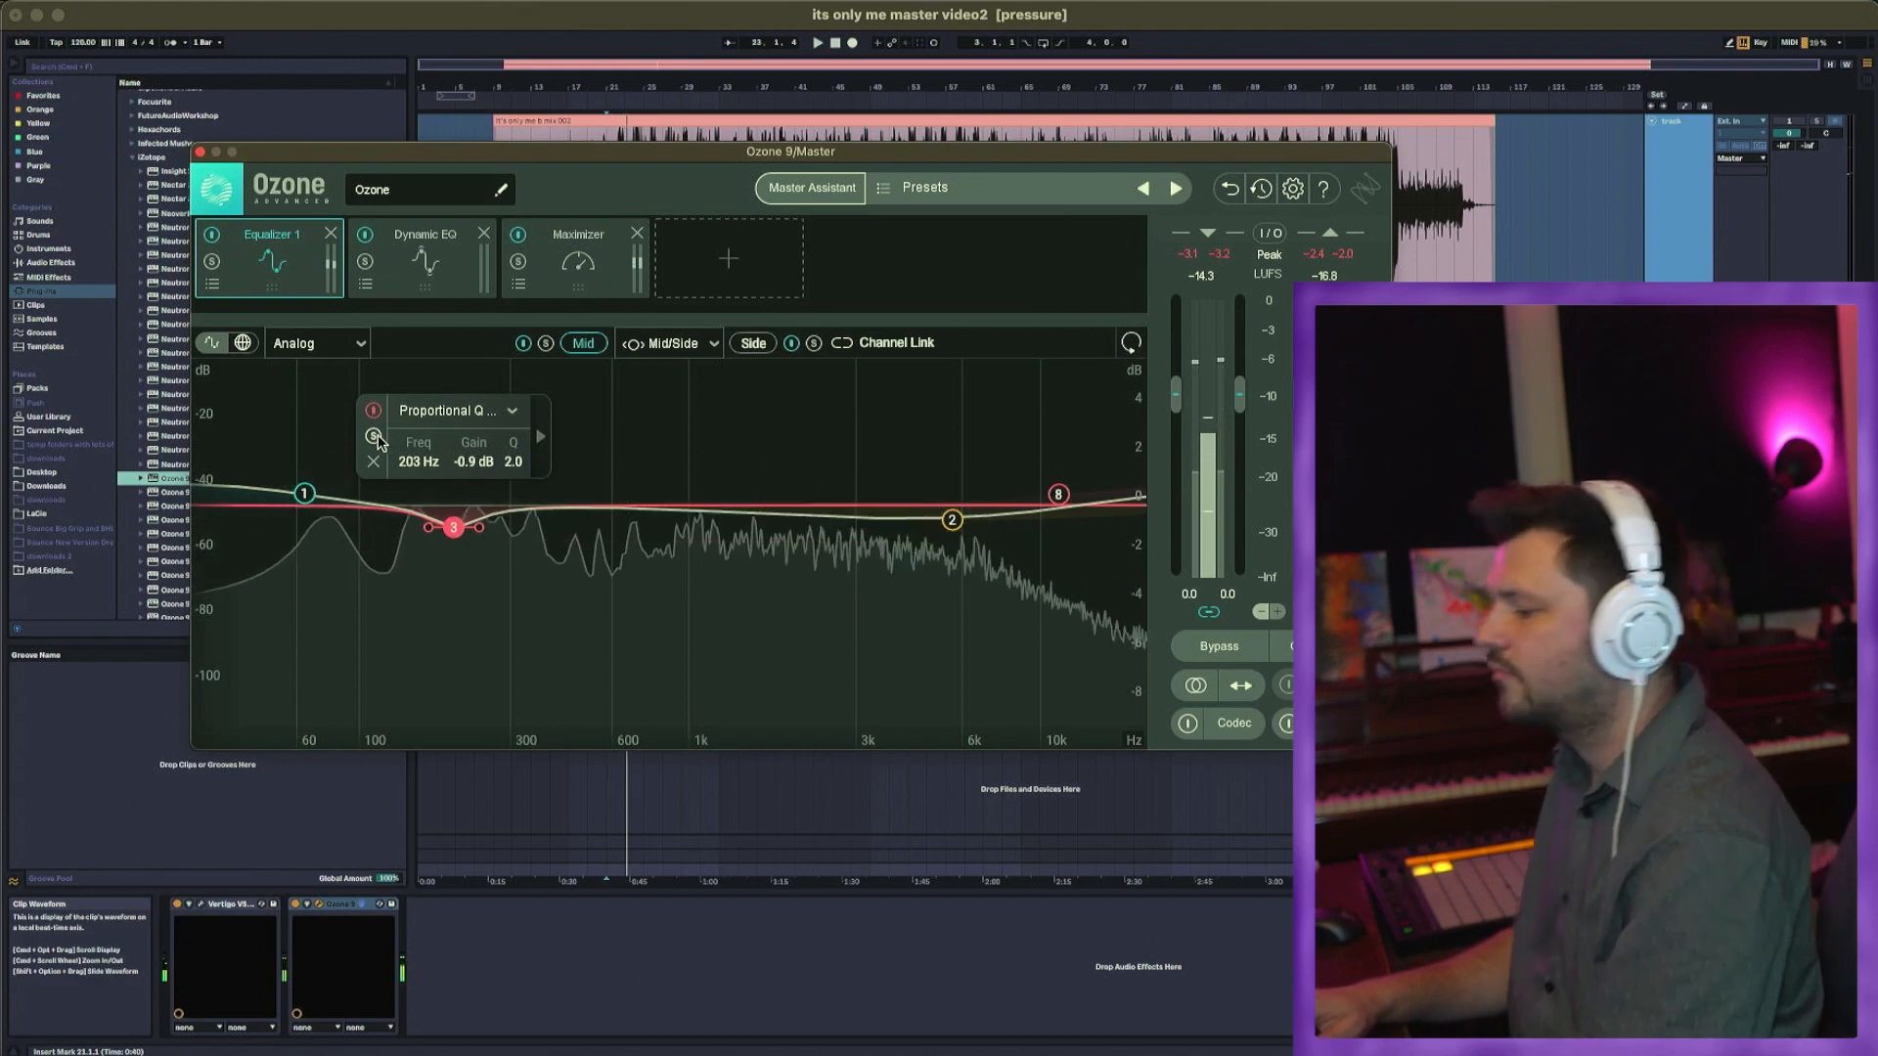
{"action": "left_click", "coordinate": [374, 438]}
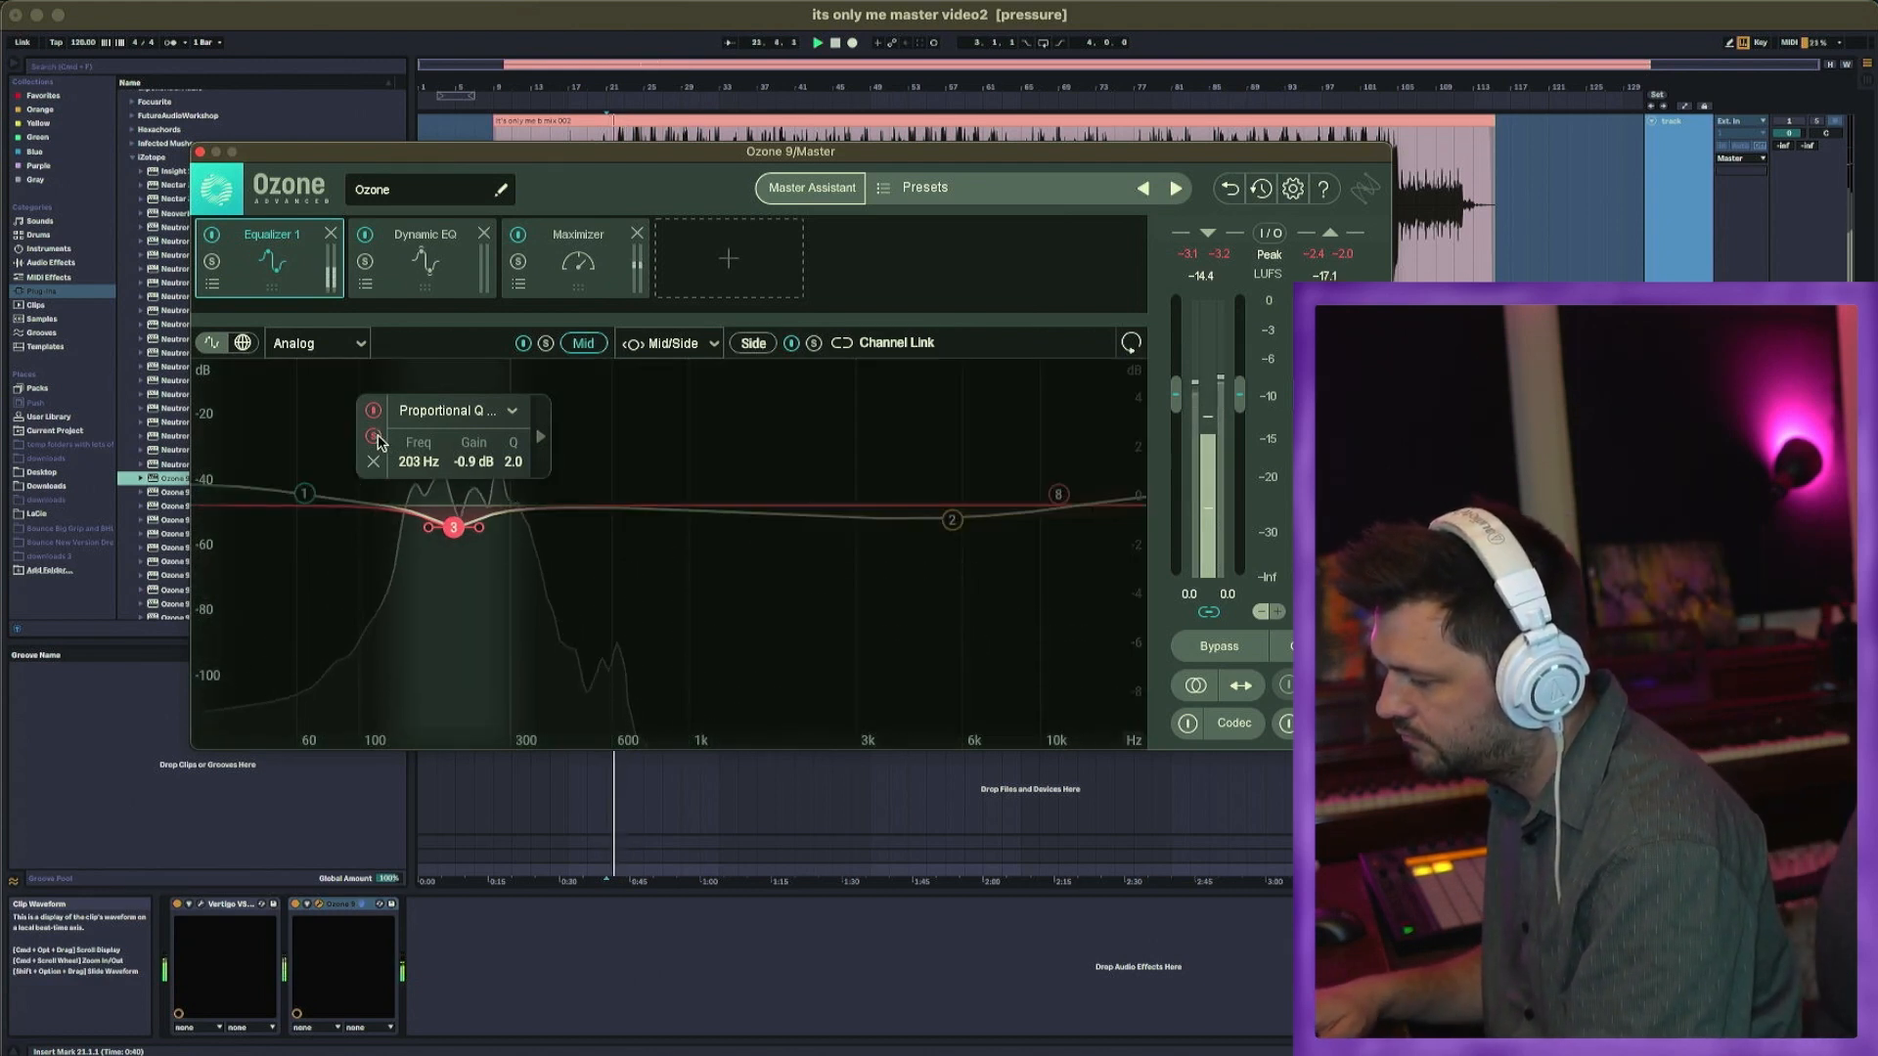
{"action": "left_click_drag", "start_coordinate": [459, 539], "coordinate": [462, 532]}
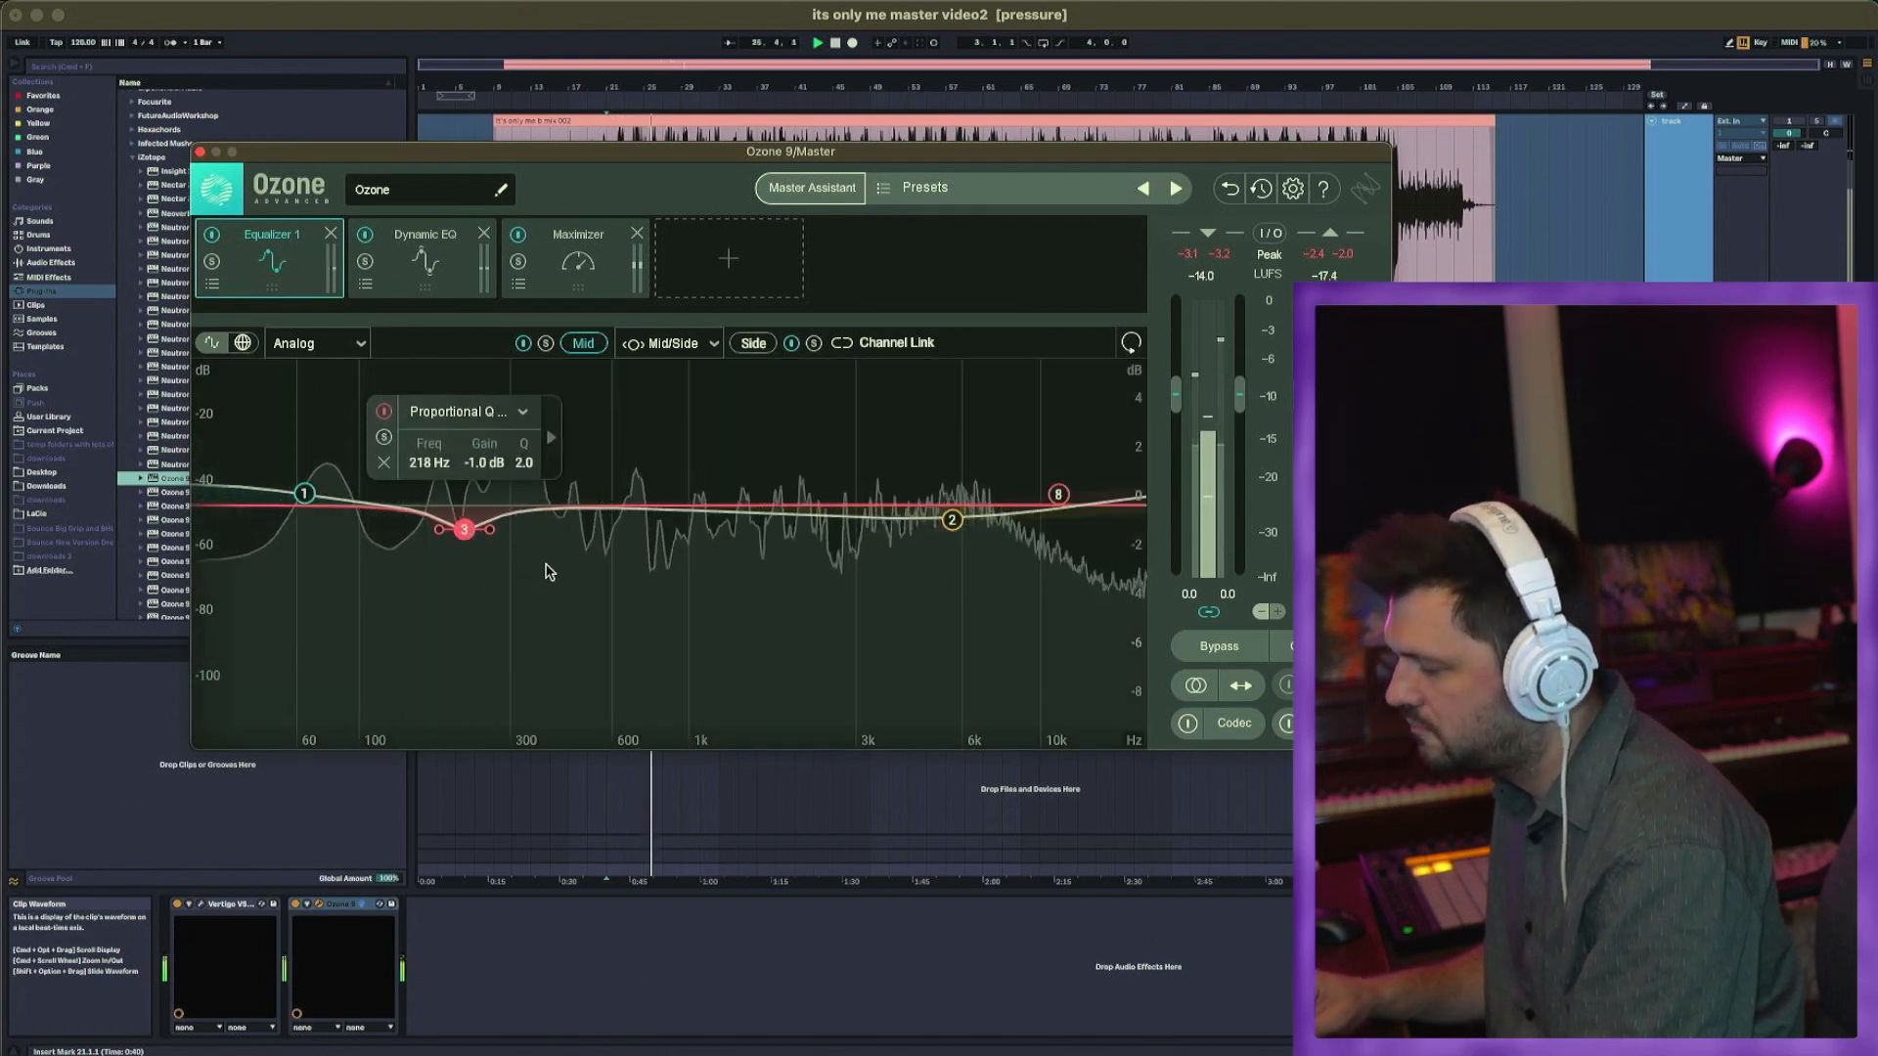
{"action": "left_click_drag", "start_coordinate": [491, 529], "coordinate": [491, 529]}
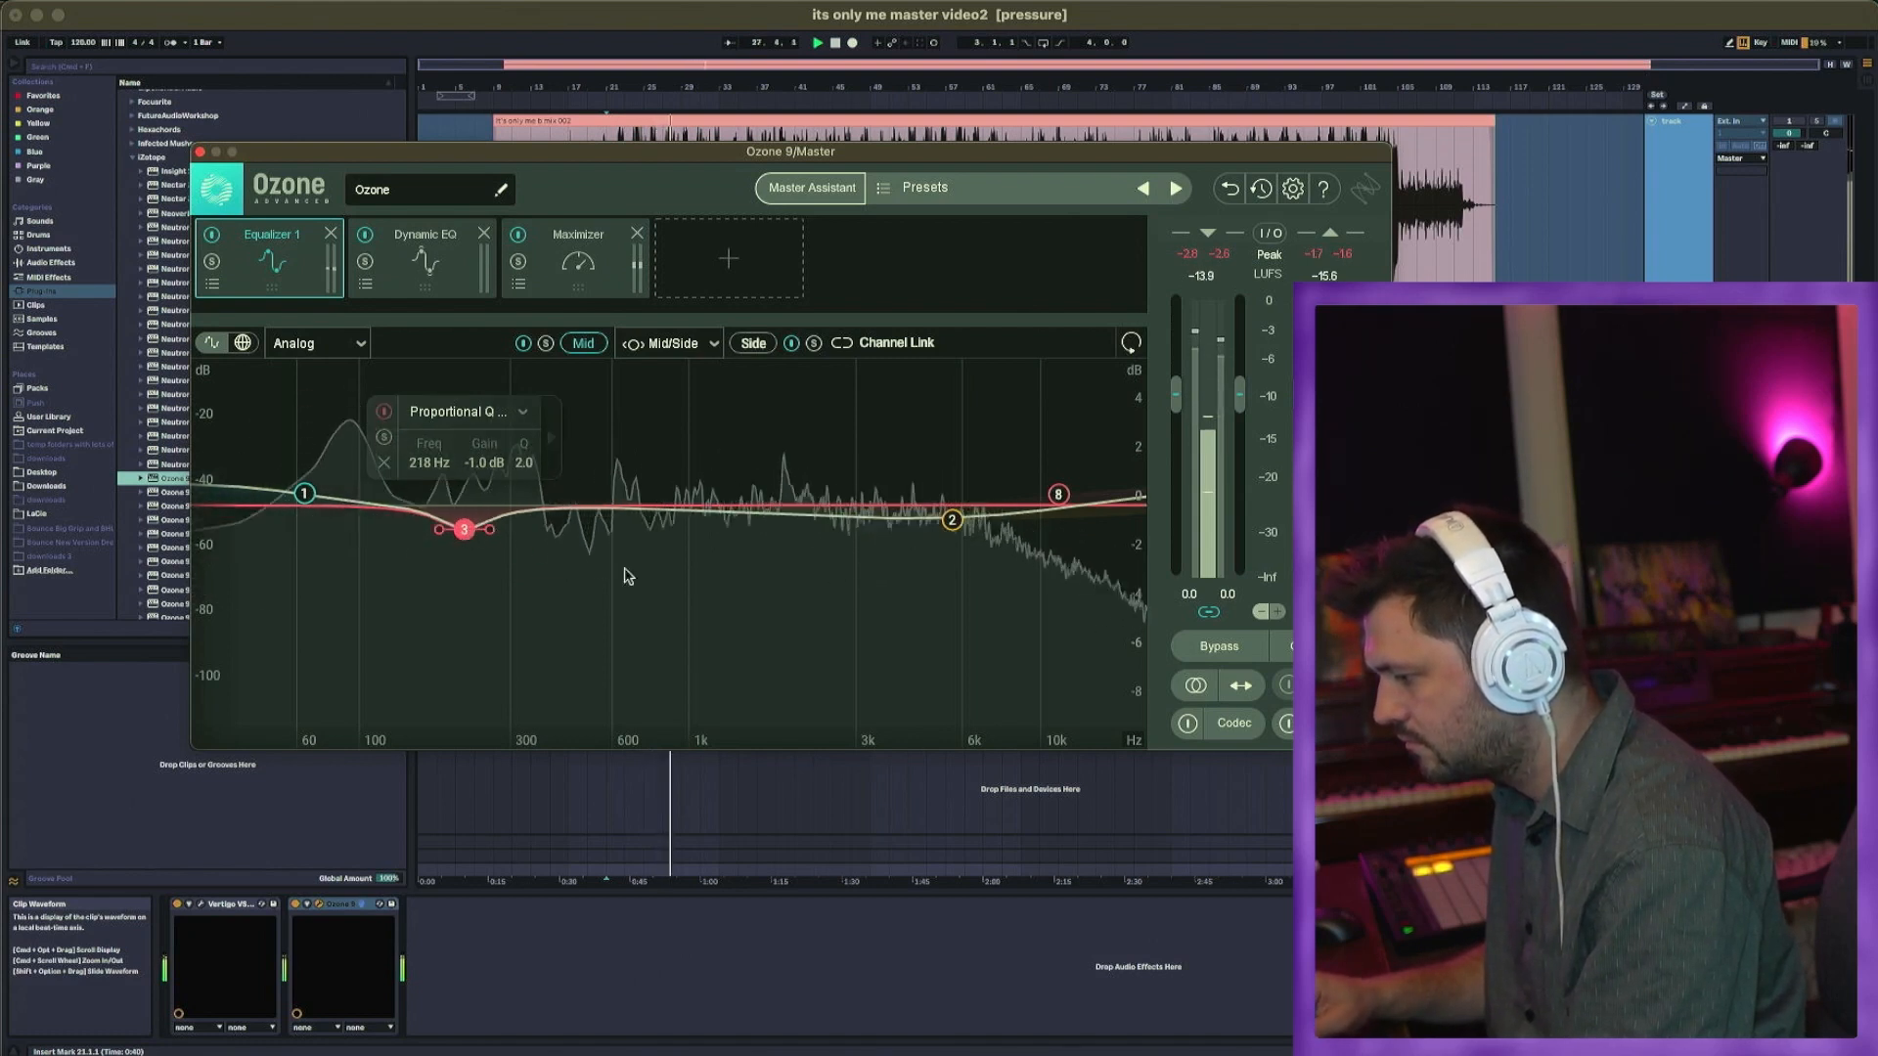
Step: Add a wide mid-channel boost of about 1.0 dB at 1205 Hz with Q 0.5, auditioning the band in solo
{"action": "left_click", "coordinate": [637, 508]}
{"action": "left_click_drag", "start_coordinate": [637, 507], "coordinate": [654, 491]}
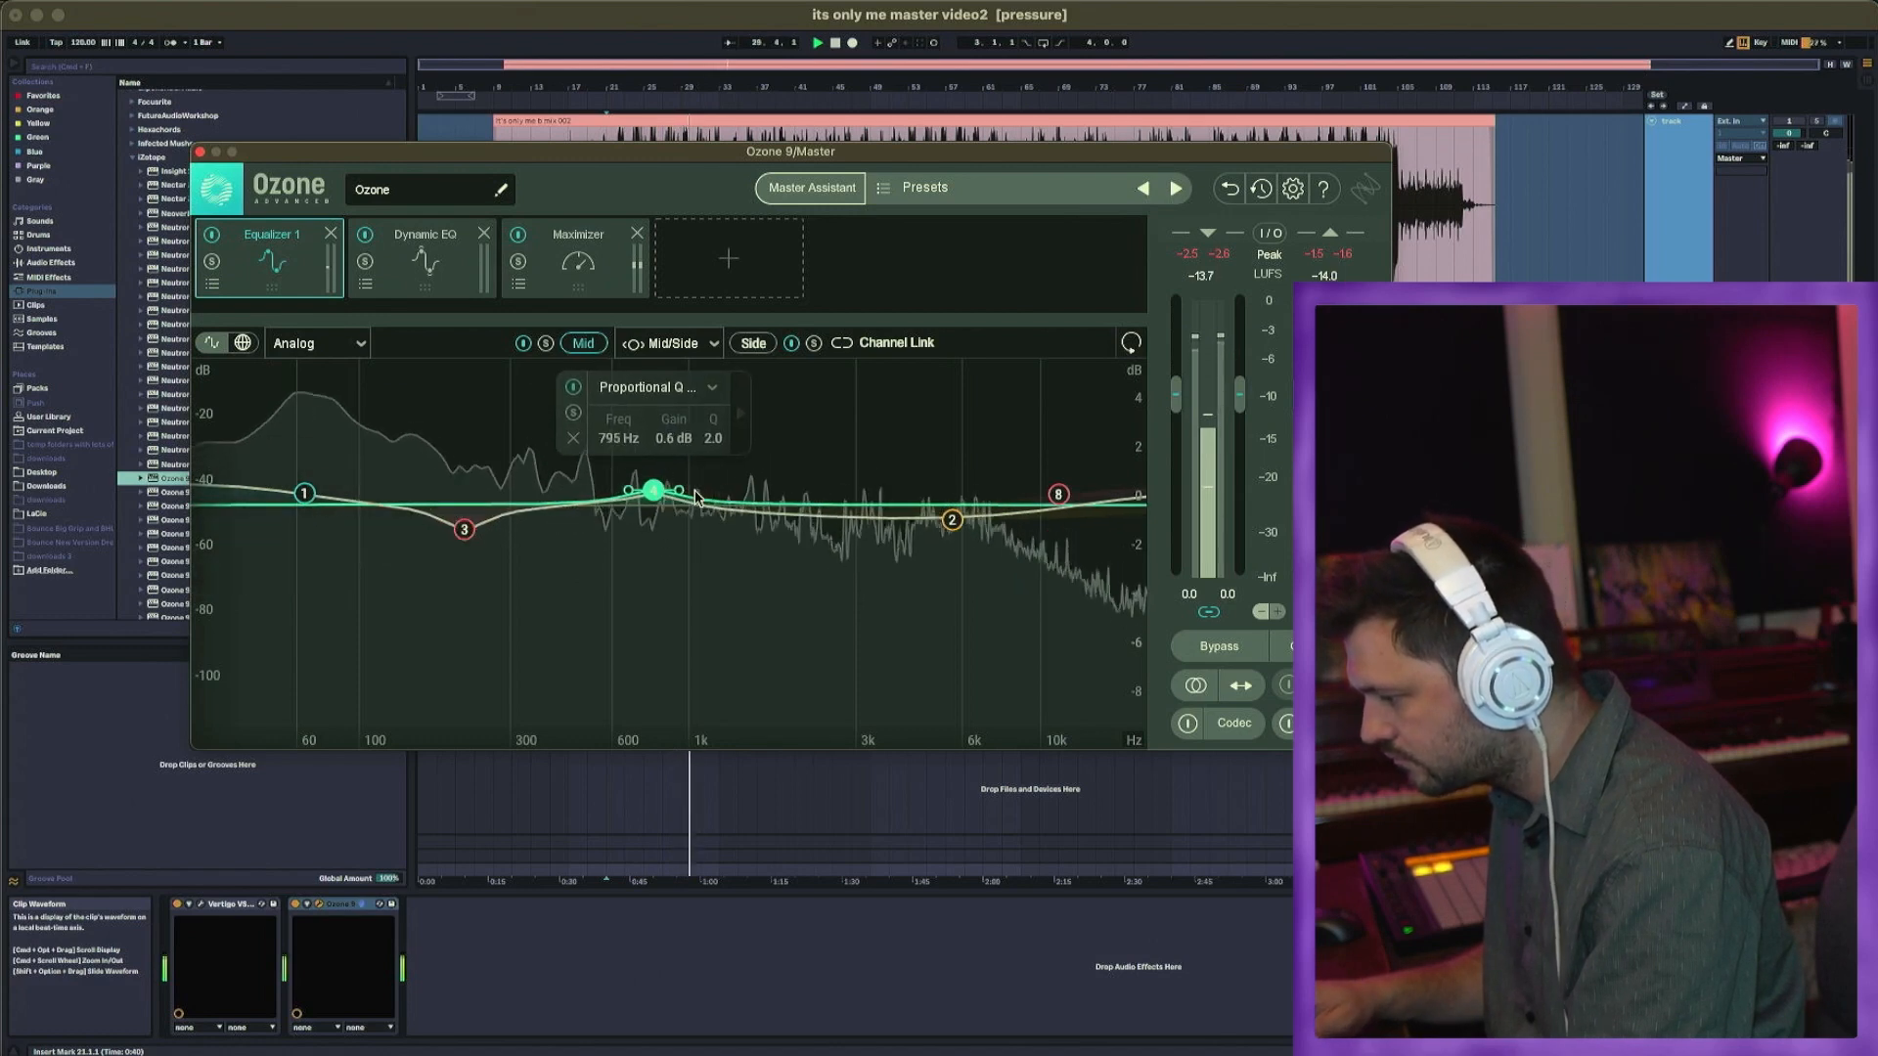
{"action": "left_click", "coordinate": [574, 414]}
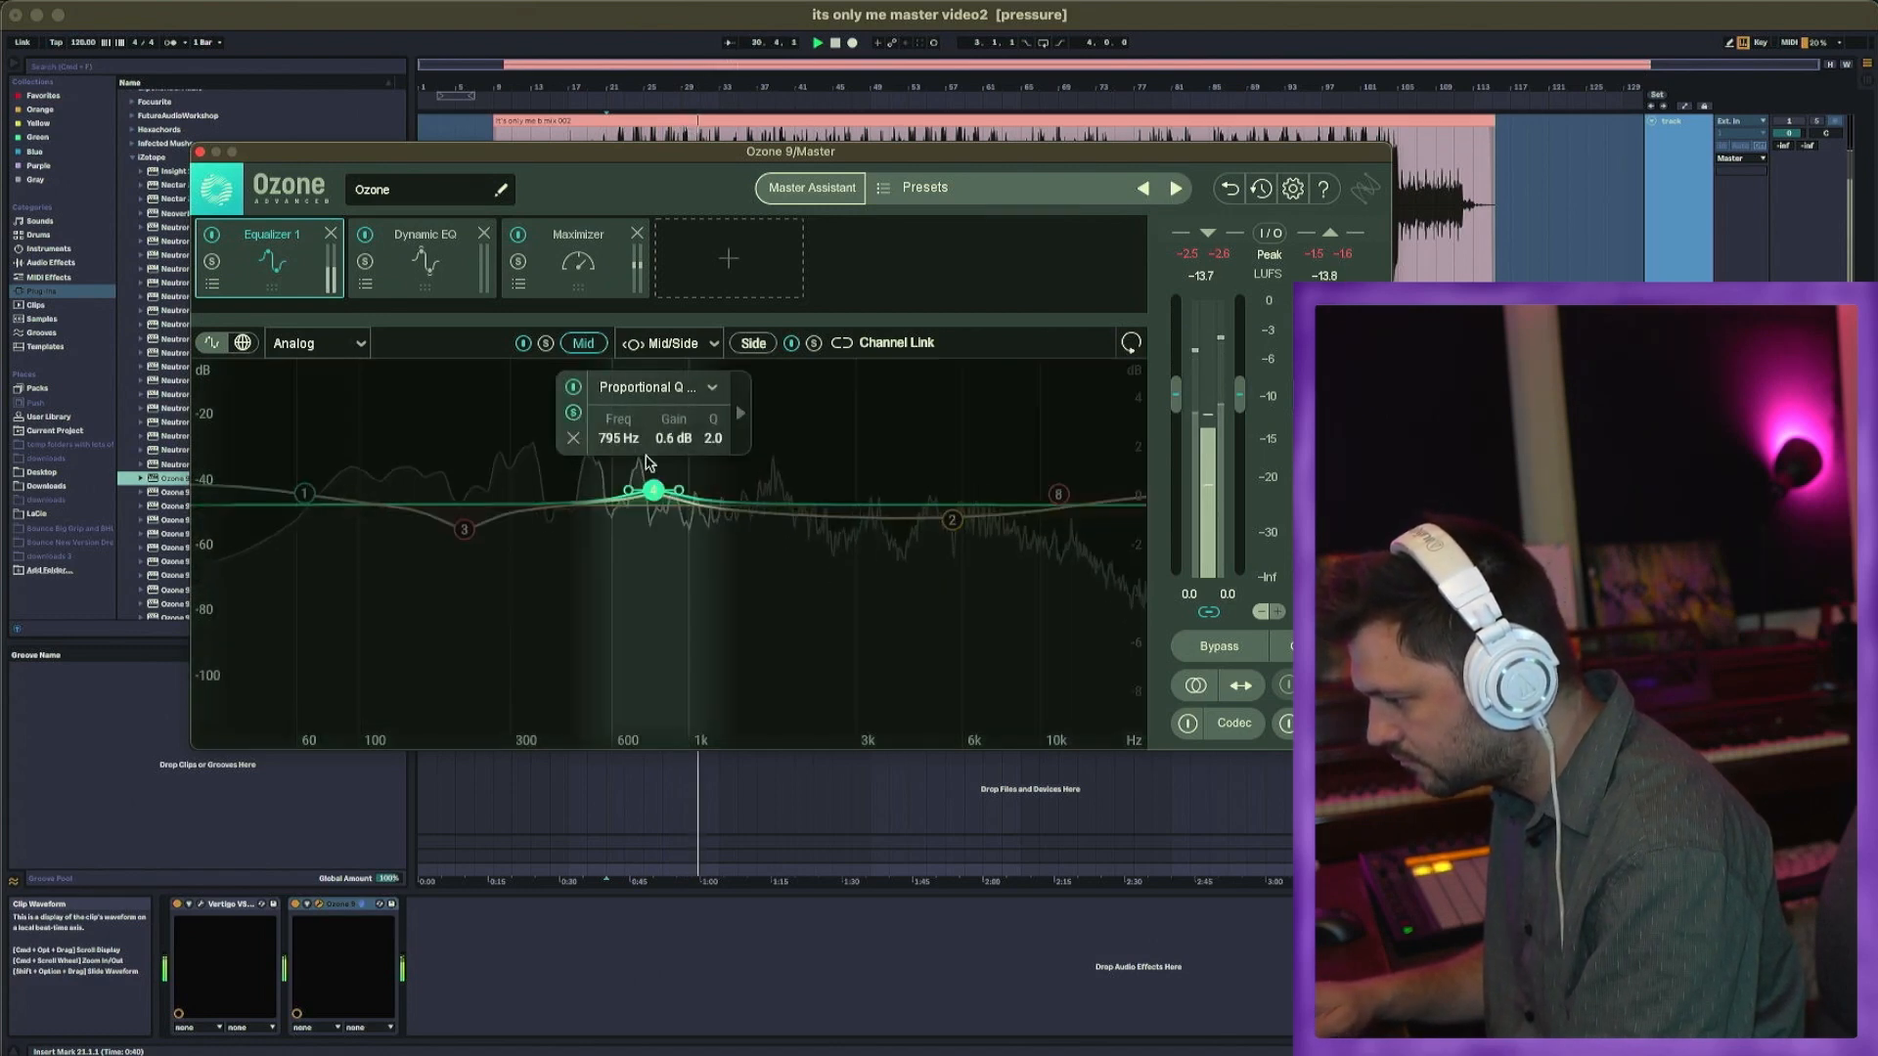
{"action": "left_click_drag", "start_coordinate": [679, 489], "coordinate": [715, 489]}
{"action": "left_click", "coordinate": [637, 409]}
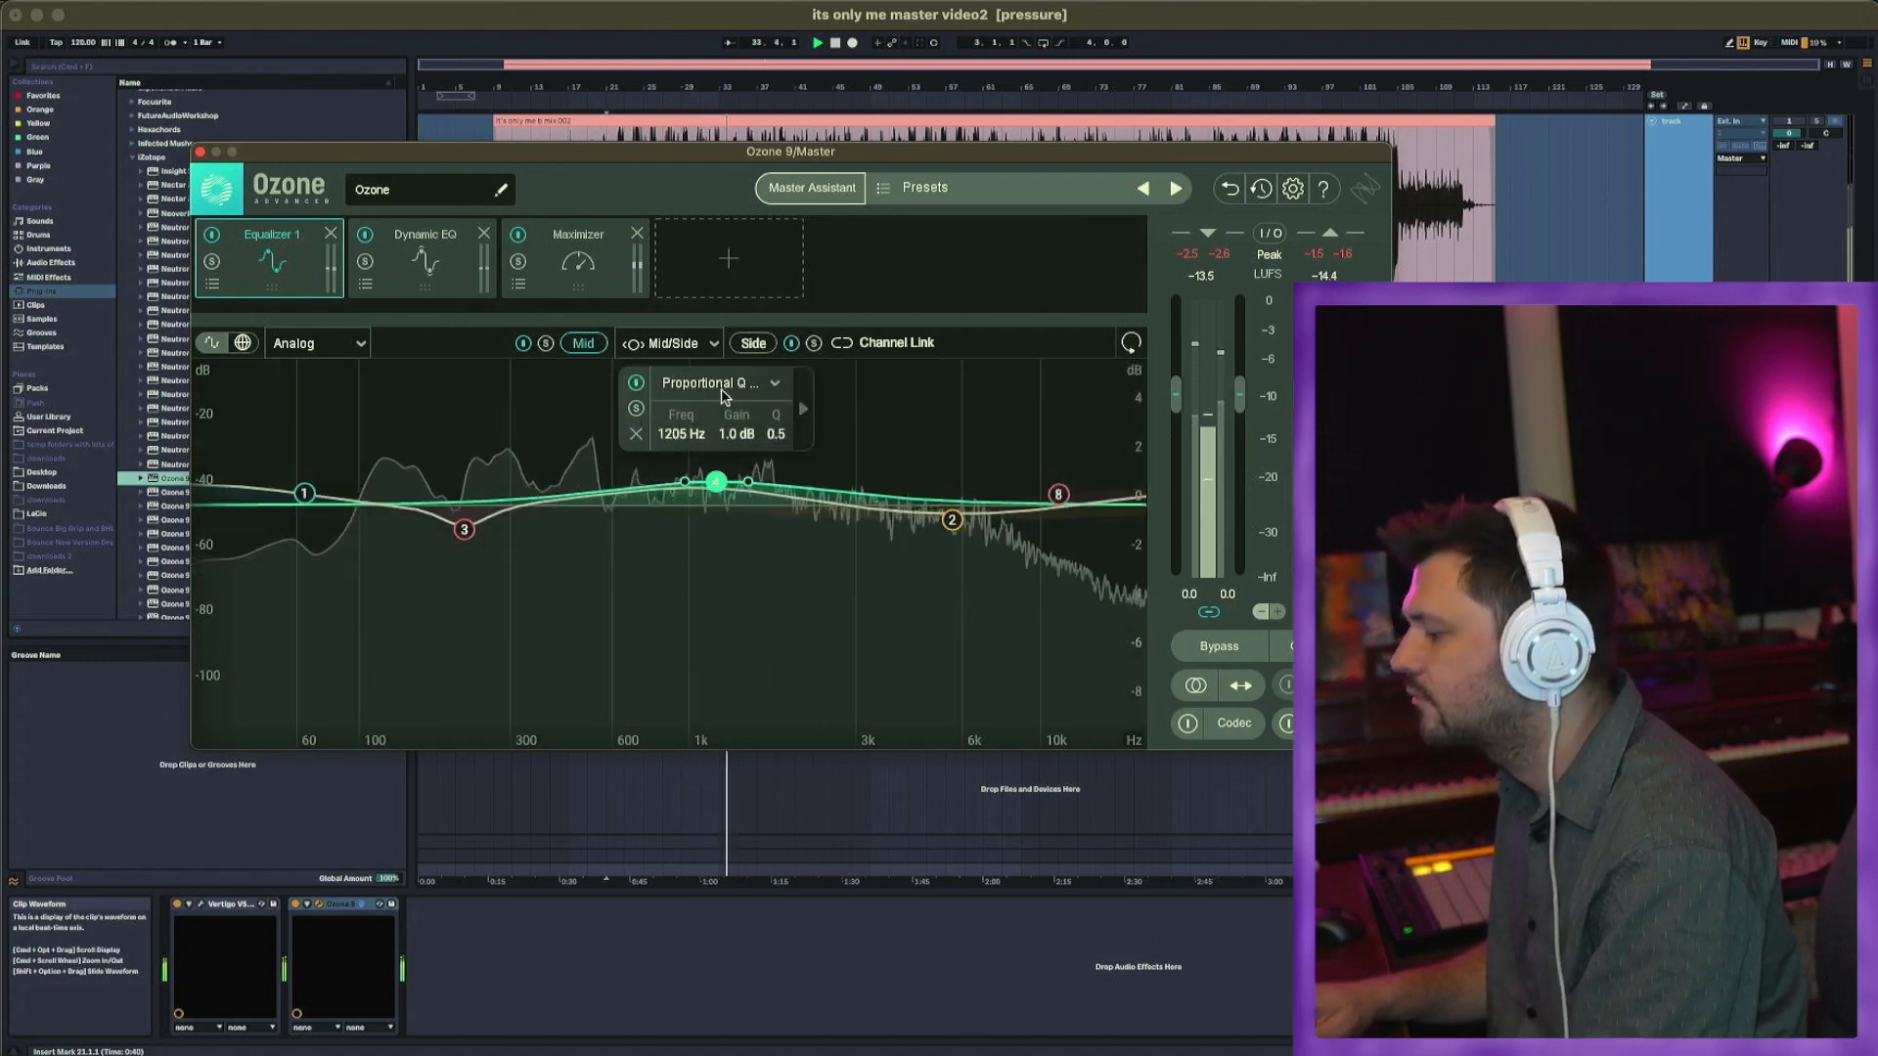
Step: On the side channel, lower the low shelf about 1.8 dB at 148 Hz and pull the bell near 529 Hz slightly down
{"action": "left_click", "coordinate": [751, 345]}
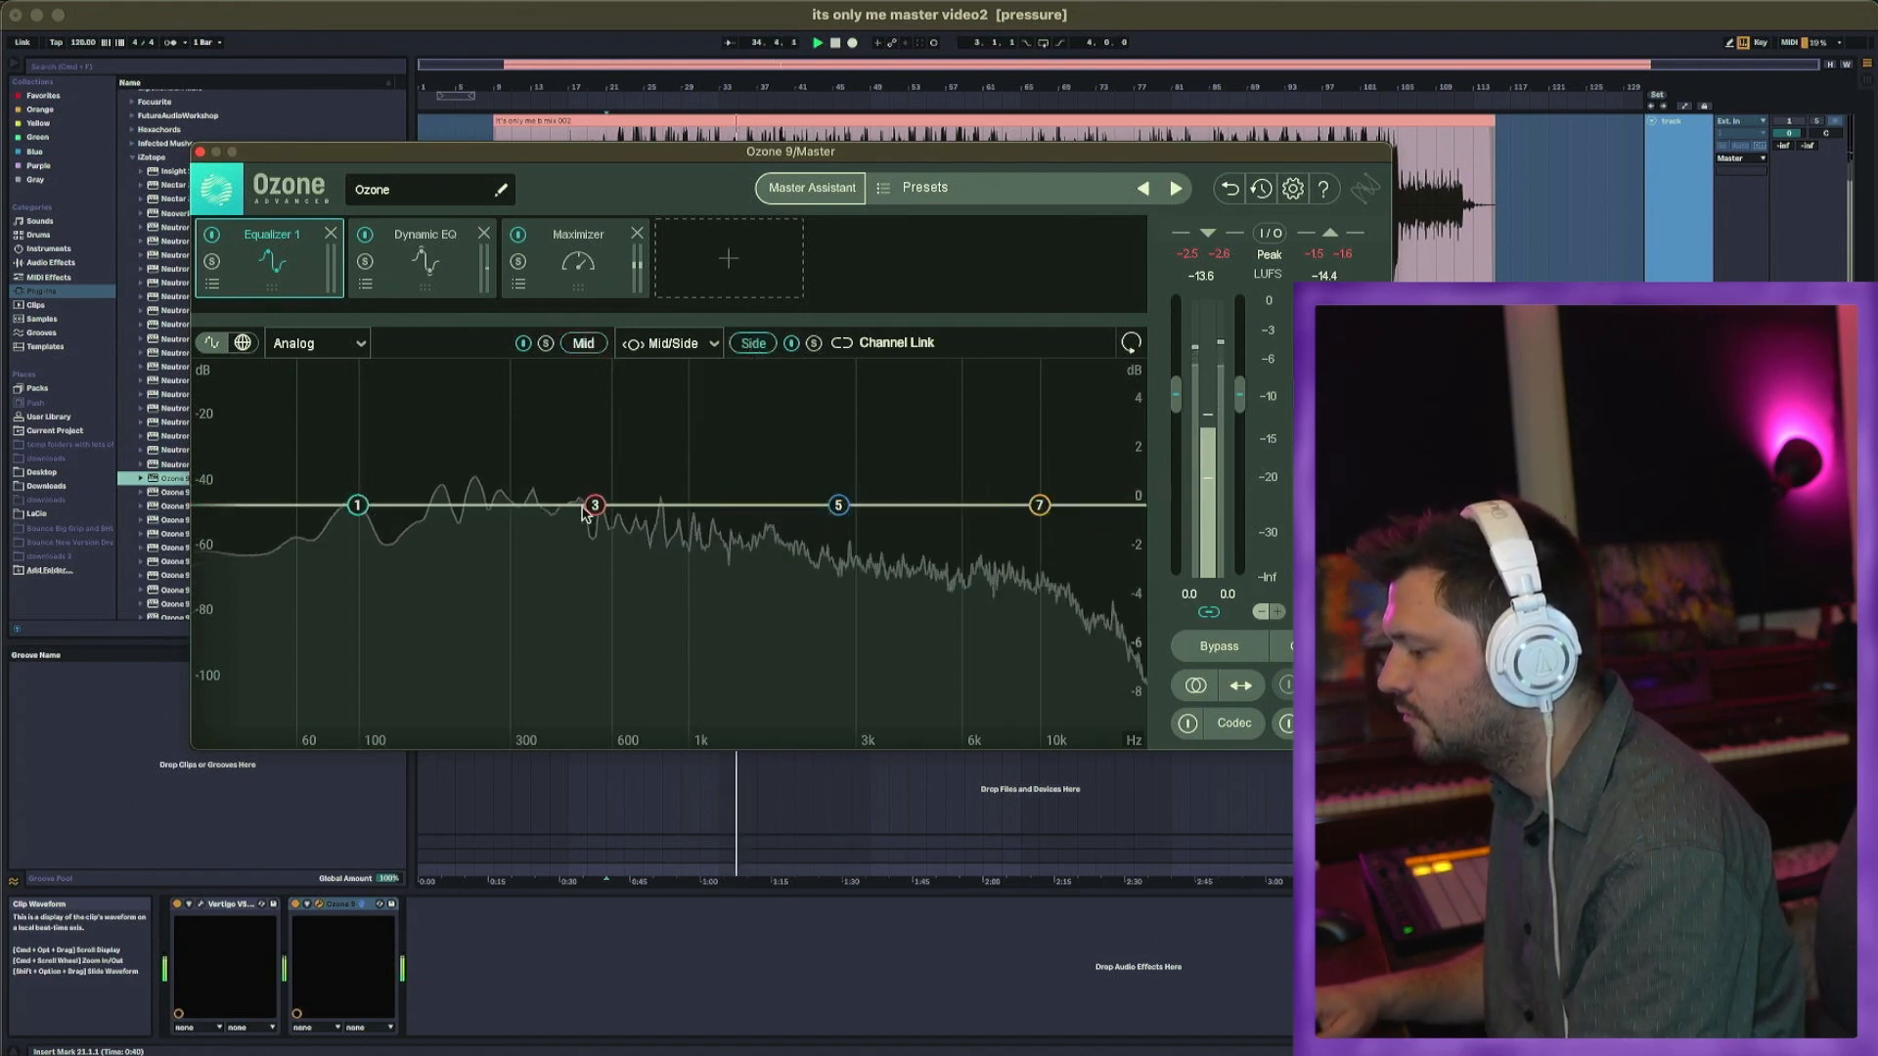
{"action": "left_click_drag", "start_coordinate": [356, 506], "coordinate": [411, 550]}
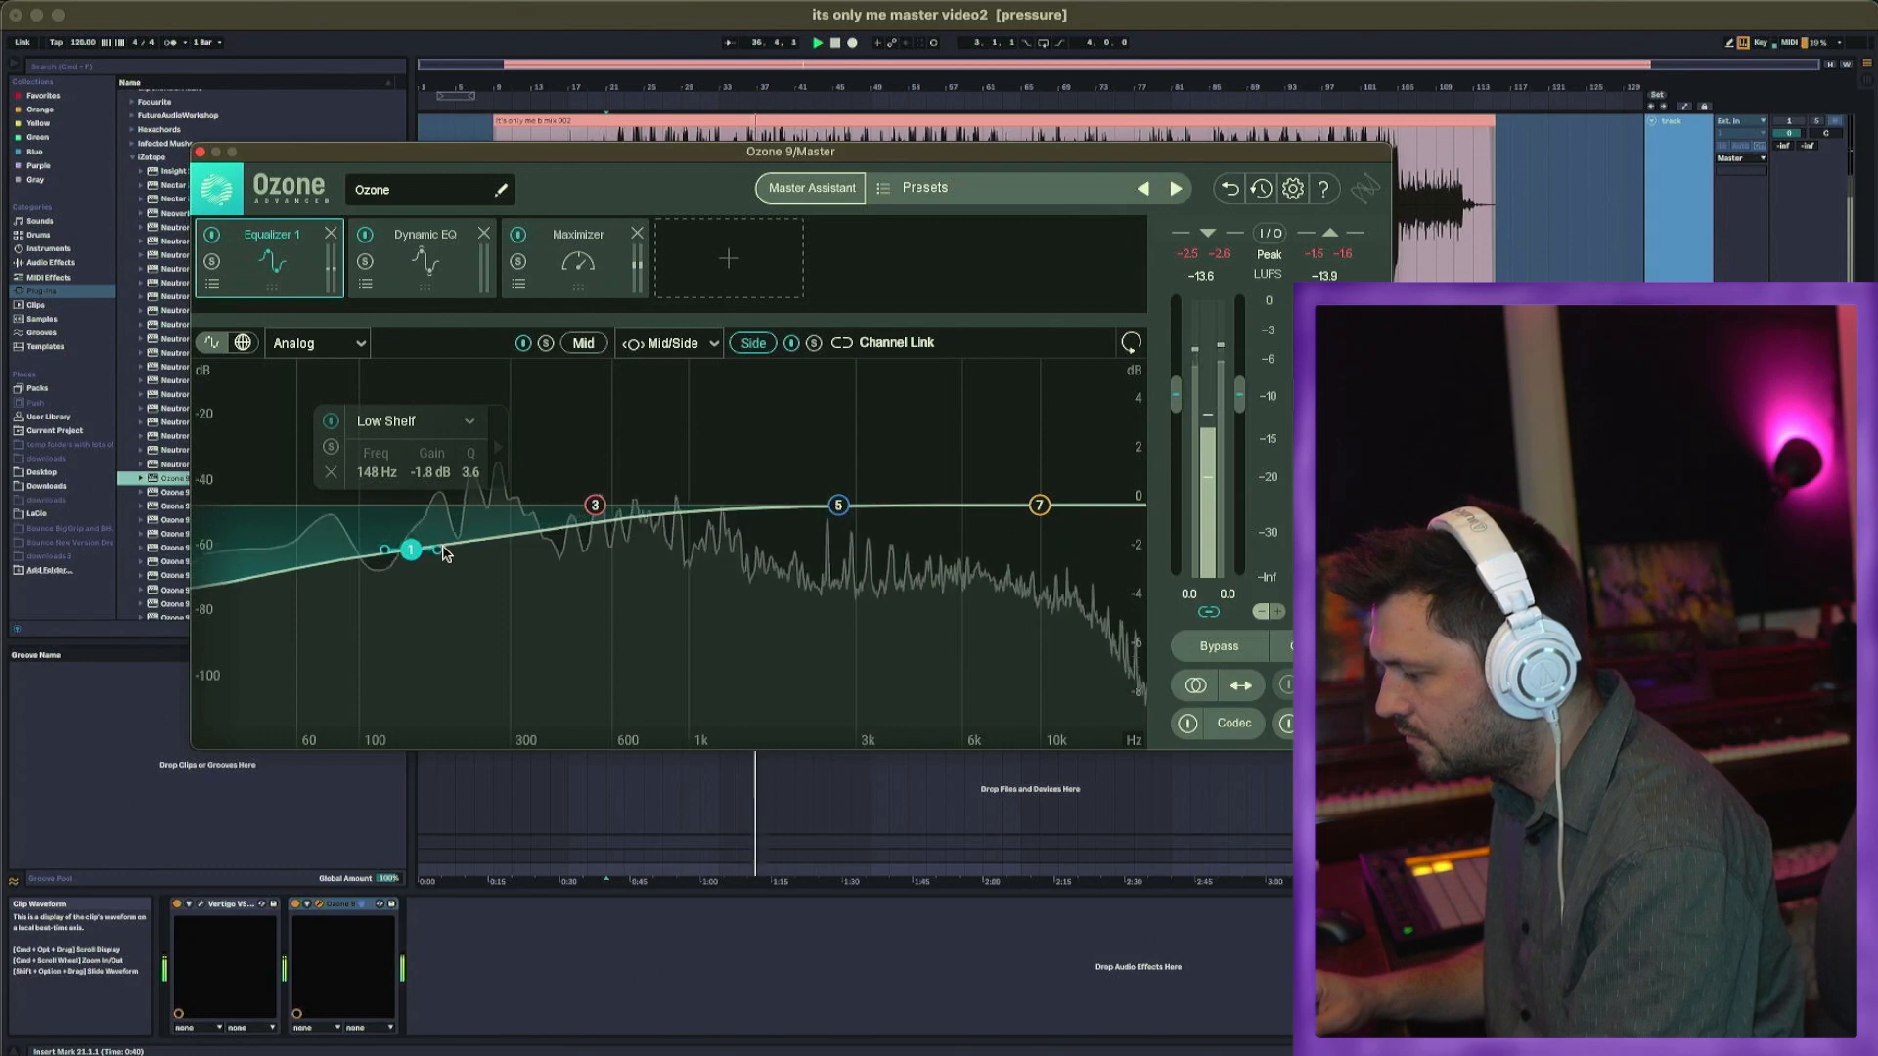
{"action": "left_click", "coordinate": [594, 506]}
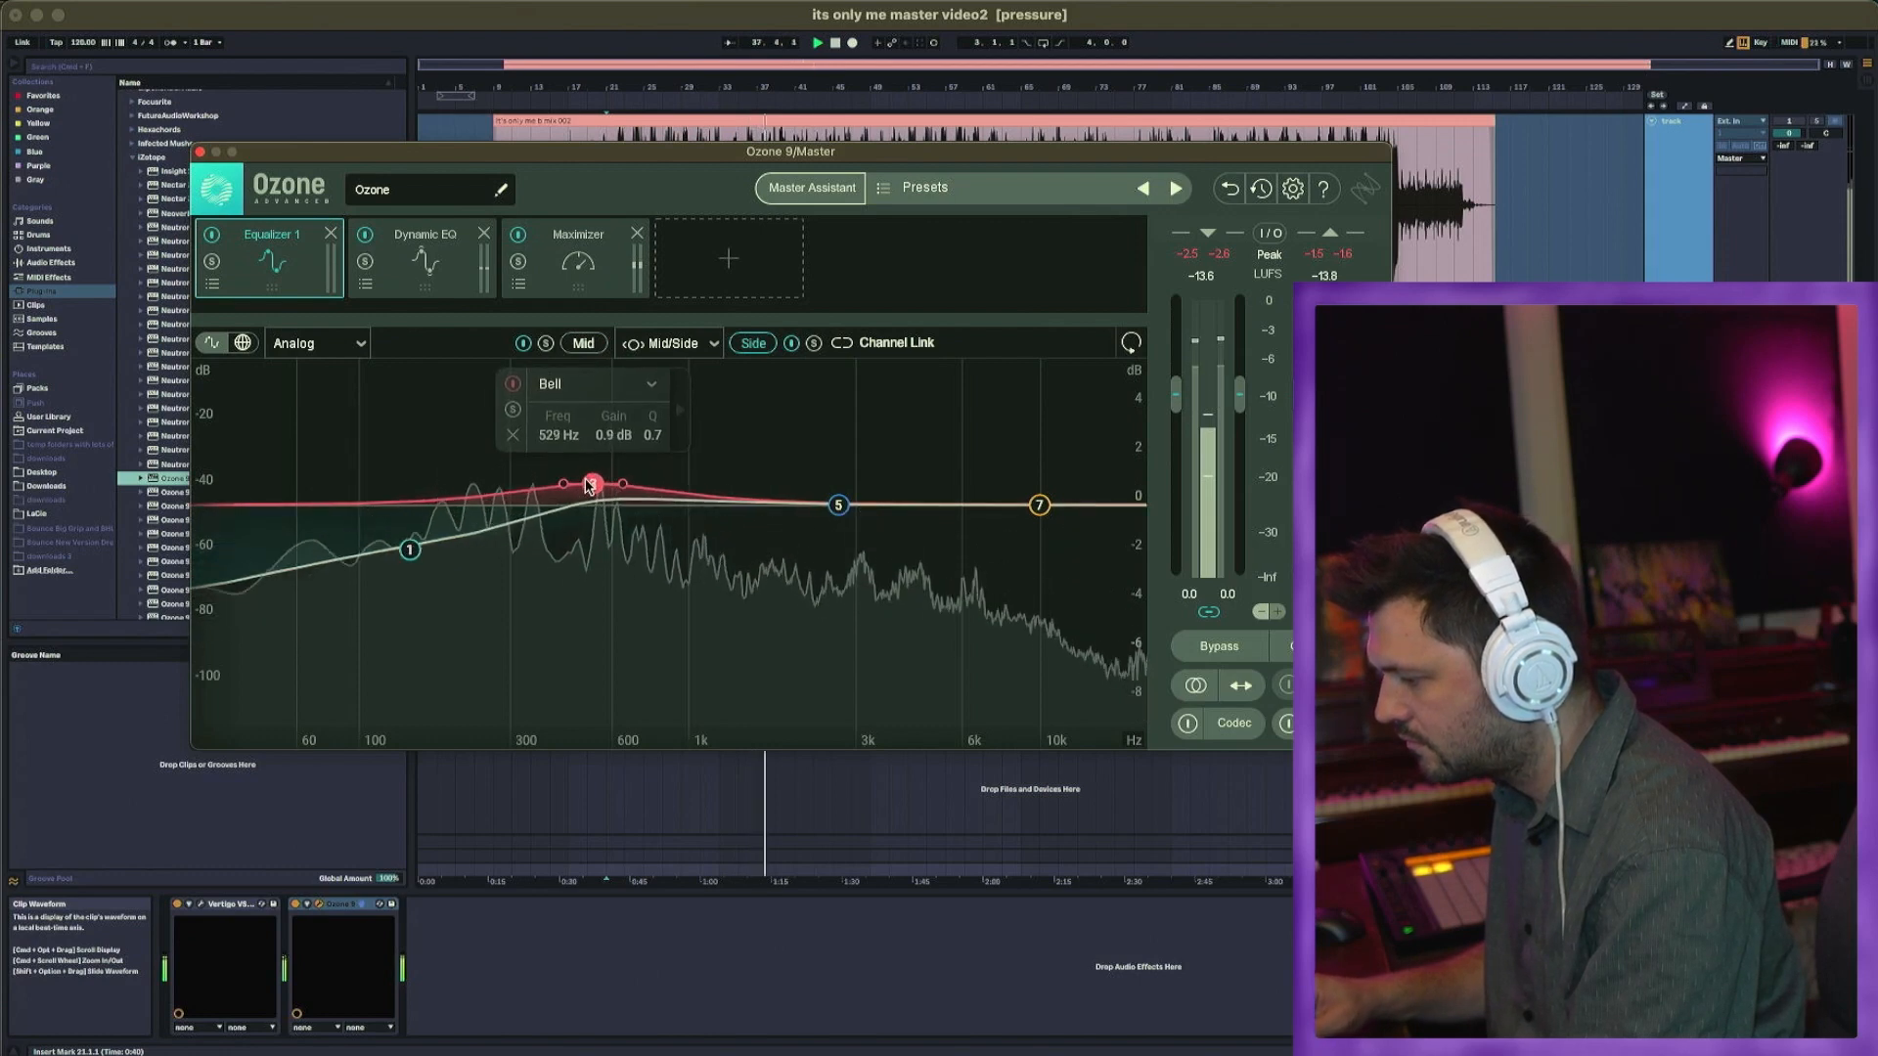
{"action": "left_click", "coordinate": [512, 410]}
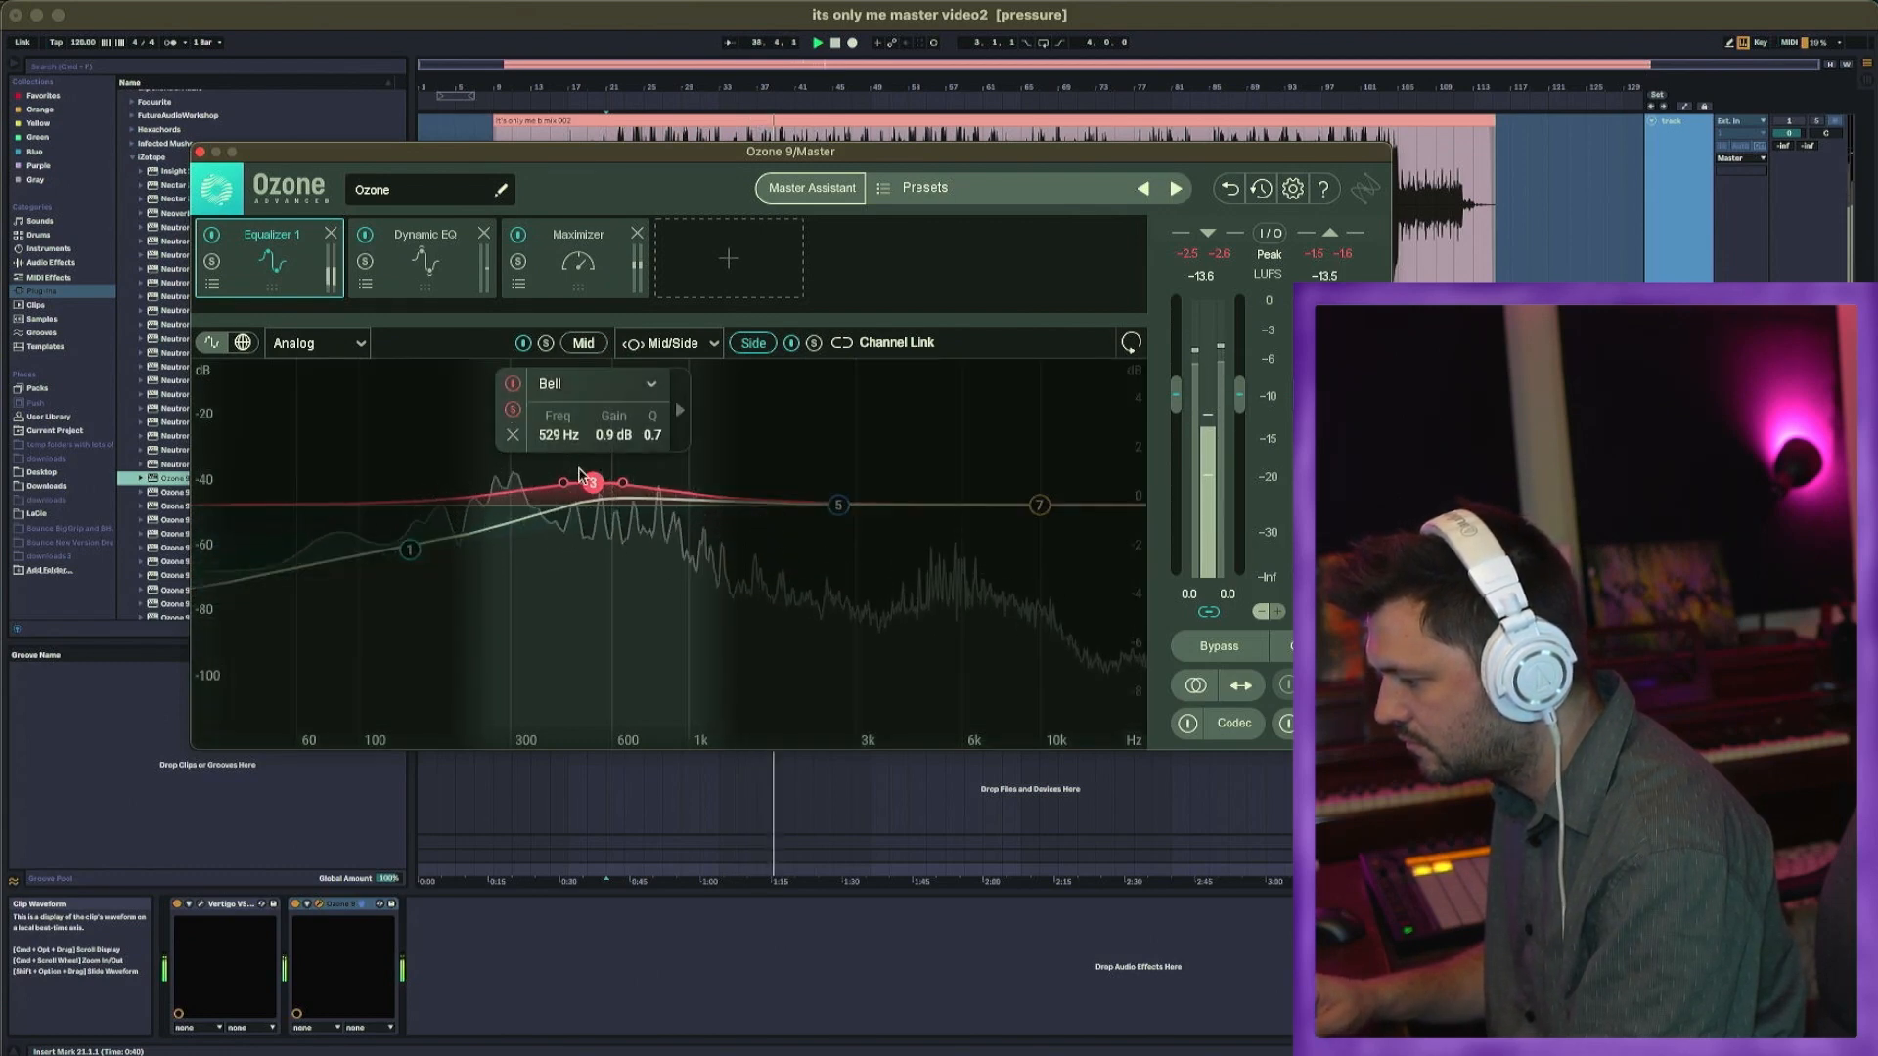
{"action": "left_click_drag", "start_coordinate": [590, 482], "coordinate": [592, 518]}
Step: Boost the side channel about 1.3 dB at 1401 Hz and 0.7 dB with the 8125 Hz high shelf, easing the low-mid bell cut
{"action": "left_click_drag", "start_coordinate": [838, 505], "coordinate": [778, 486]}
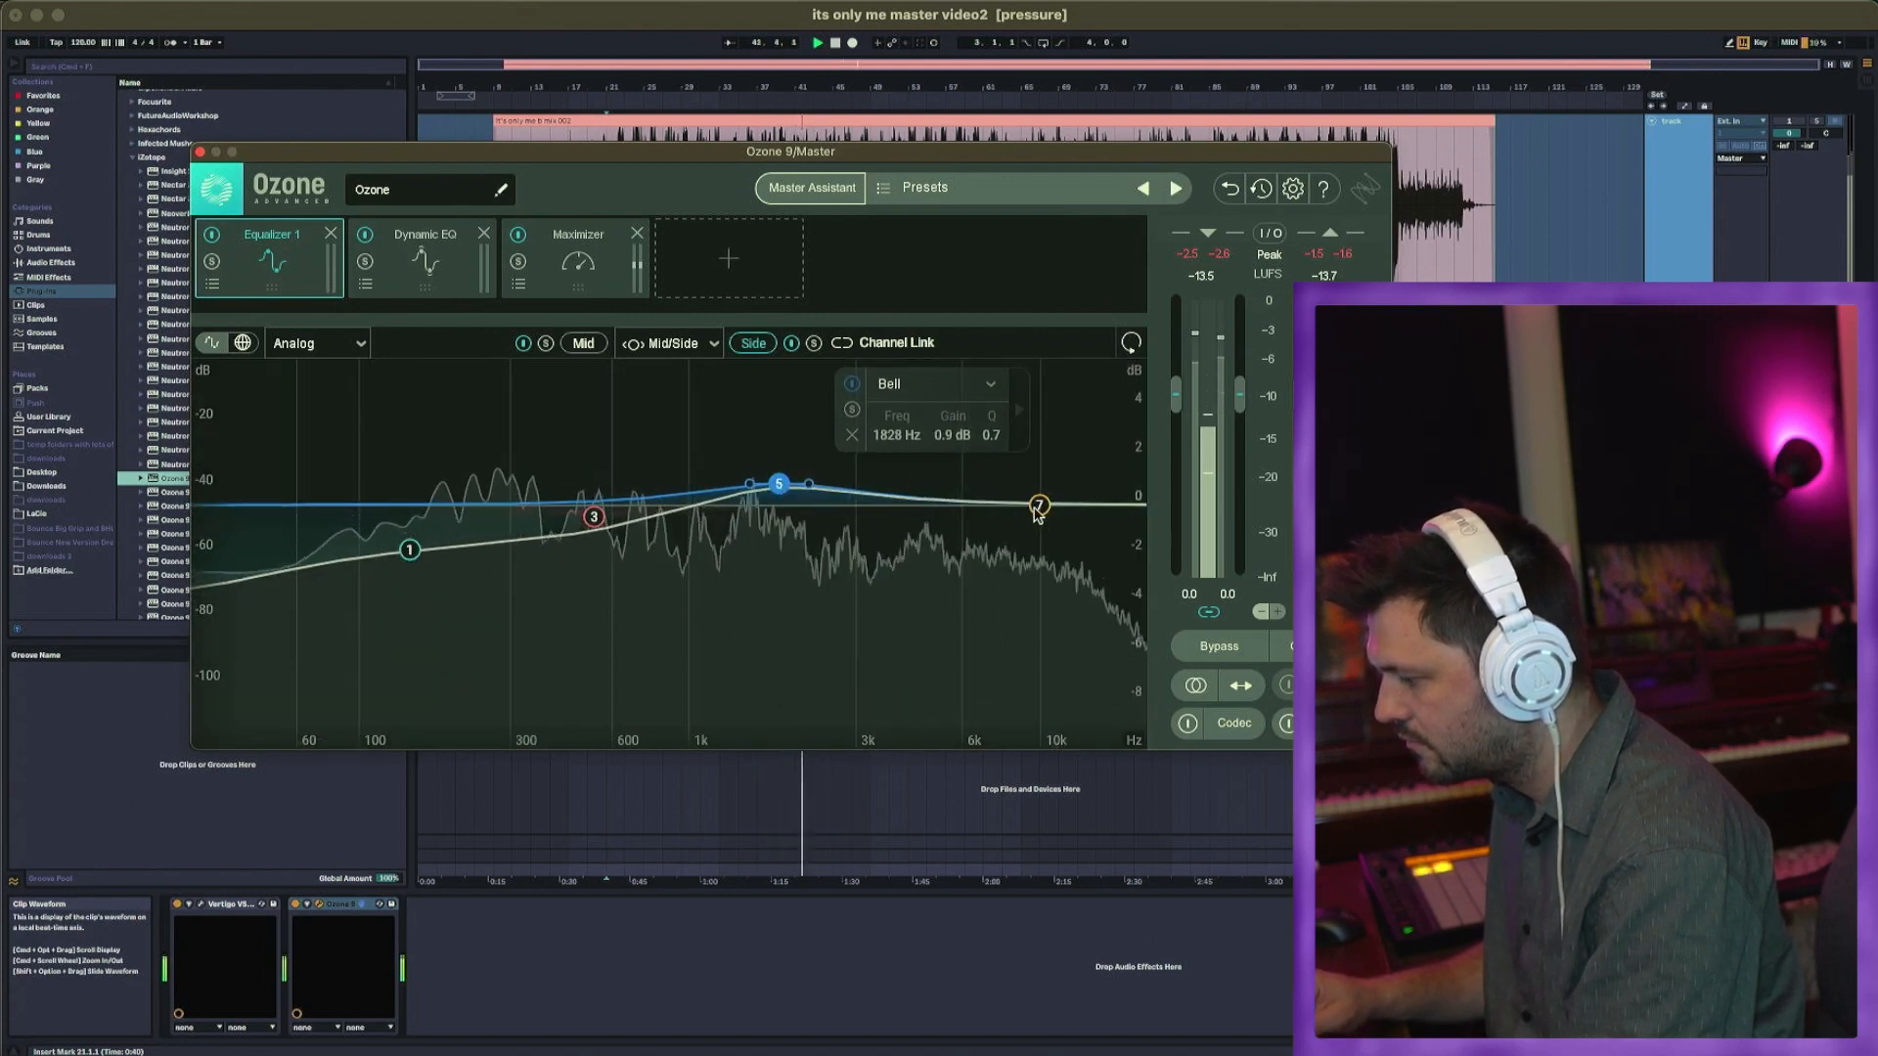
{"action": "left_click_drag", "start_coordinate": [1038, 505], "coordinate": [1008, 489]}
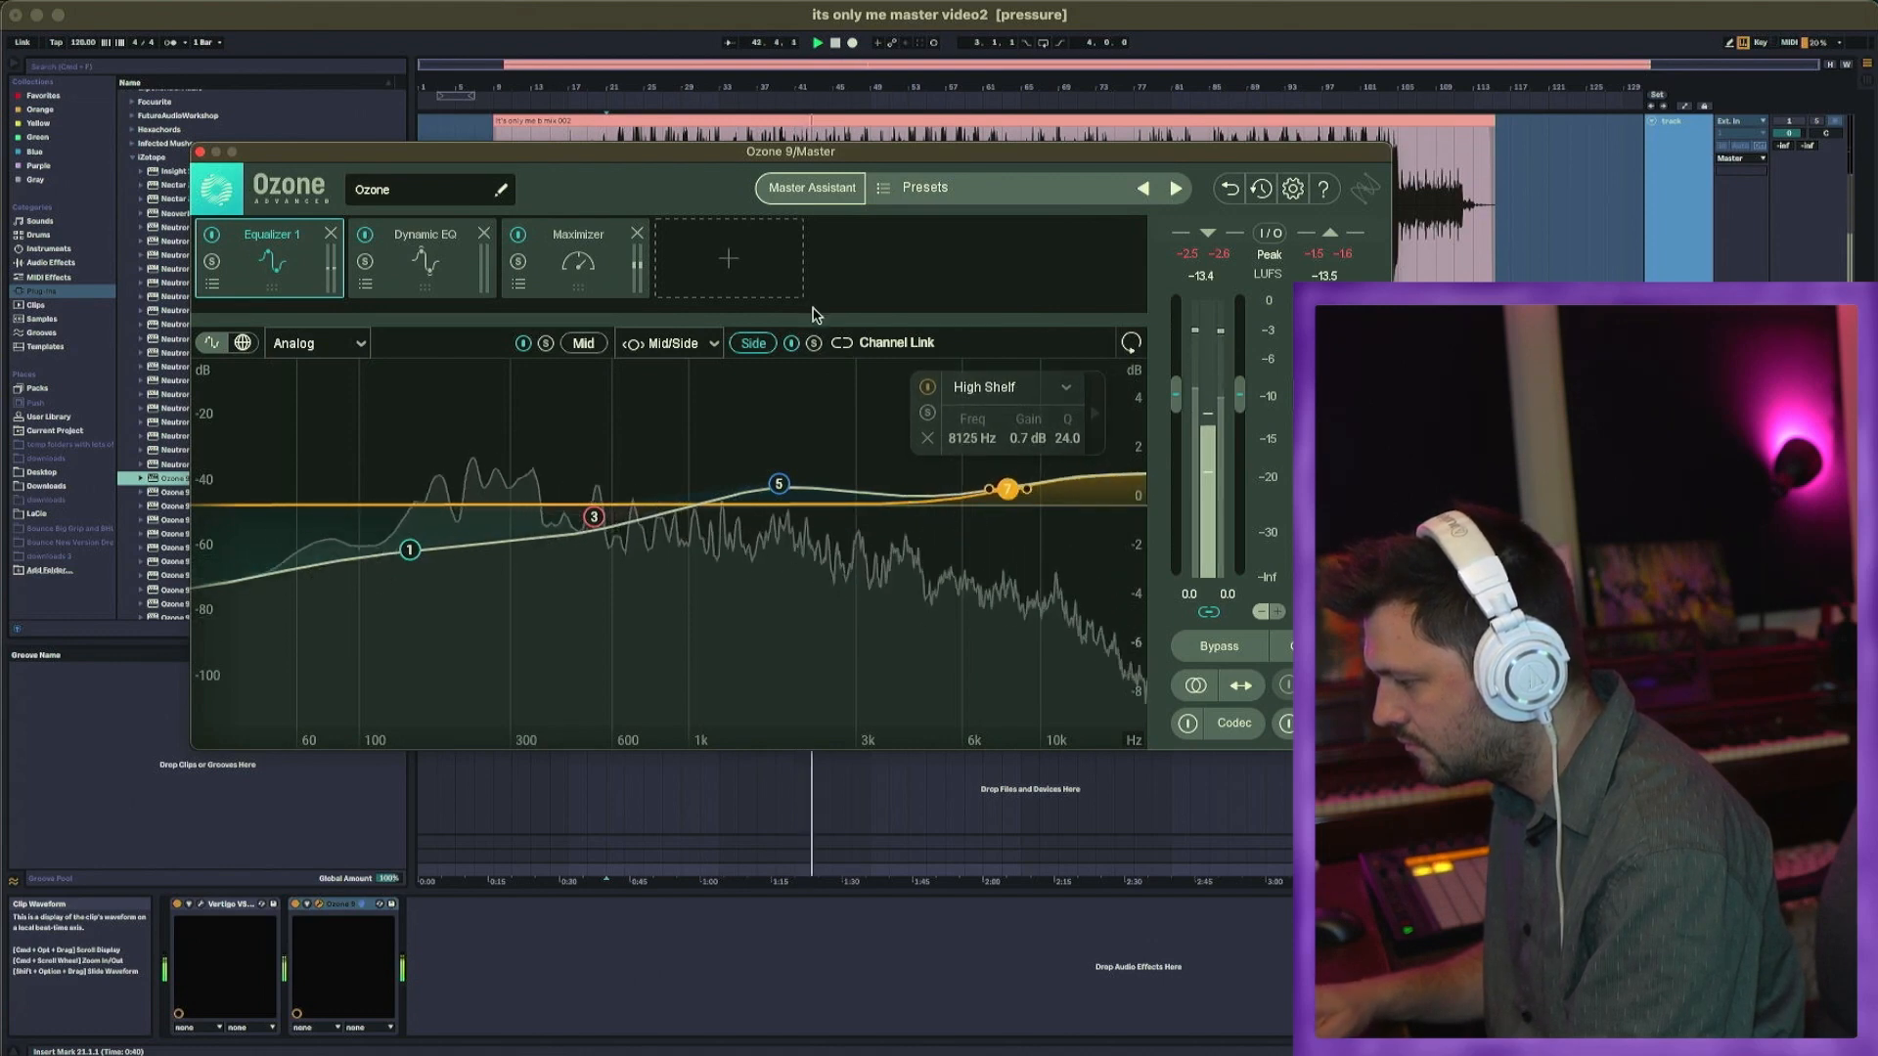
{"action": "left_click", "coordinate": [592, 517]}
{"action": "left_click_drag", "start_coordinate": [591, 518], "coordinate": [594, 516]}
{"action": "left_click_drag", "start_coordinate": [779, 484], "coordinate": [739, 472]}
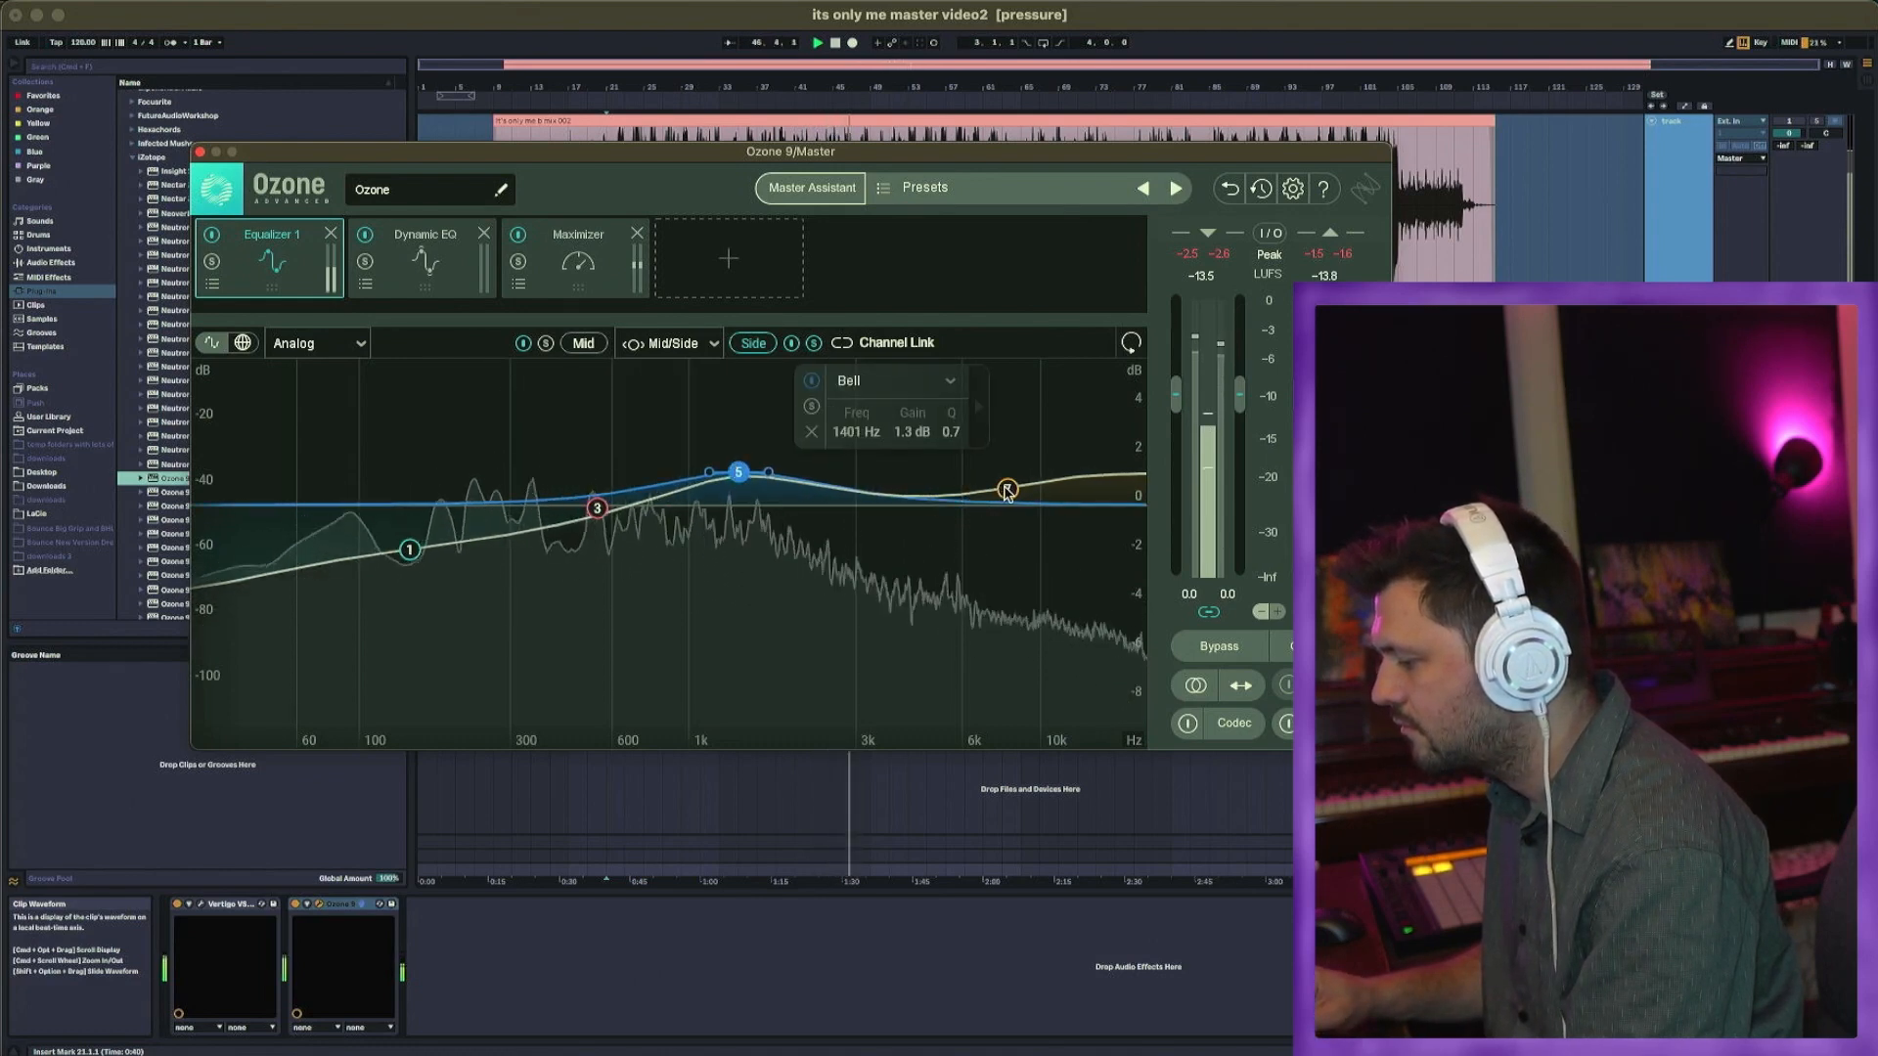
Step: Raise the side channel's existing high shelf slightly and add another High Shelf band at 20000 Hz with 1.0 dB gain
{"action": "left_click", "coordinate": [1008, 489]}
{"action": "left_click_drag", "start_coordinate": [1023, 488], "coordinate": [1148, 485]}
{"action": "left_click", "coordinate": [1096, 476]}
{"action": "left_click", "coordinate": [1085, 384]}
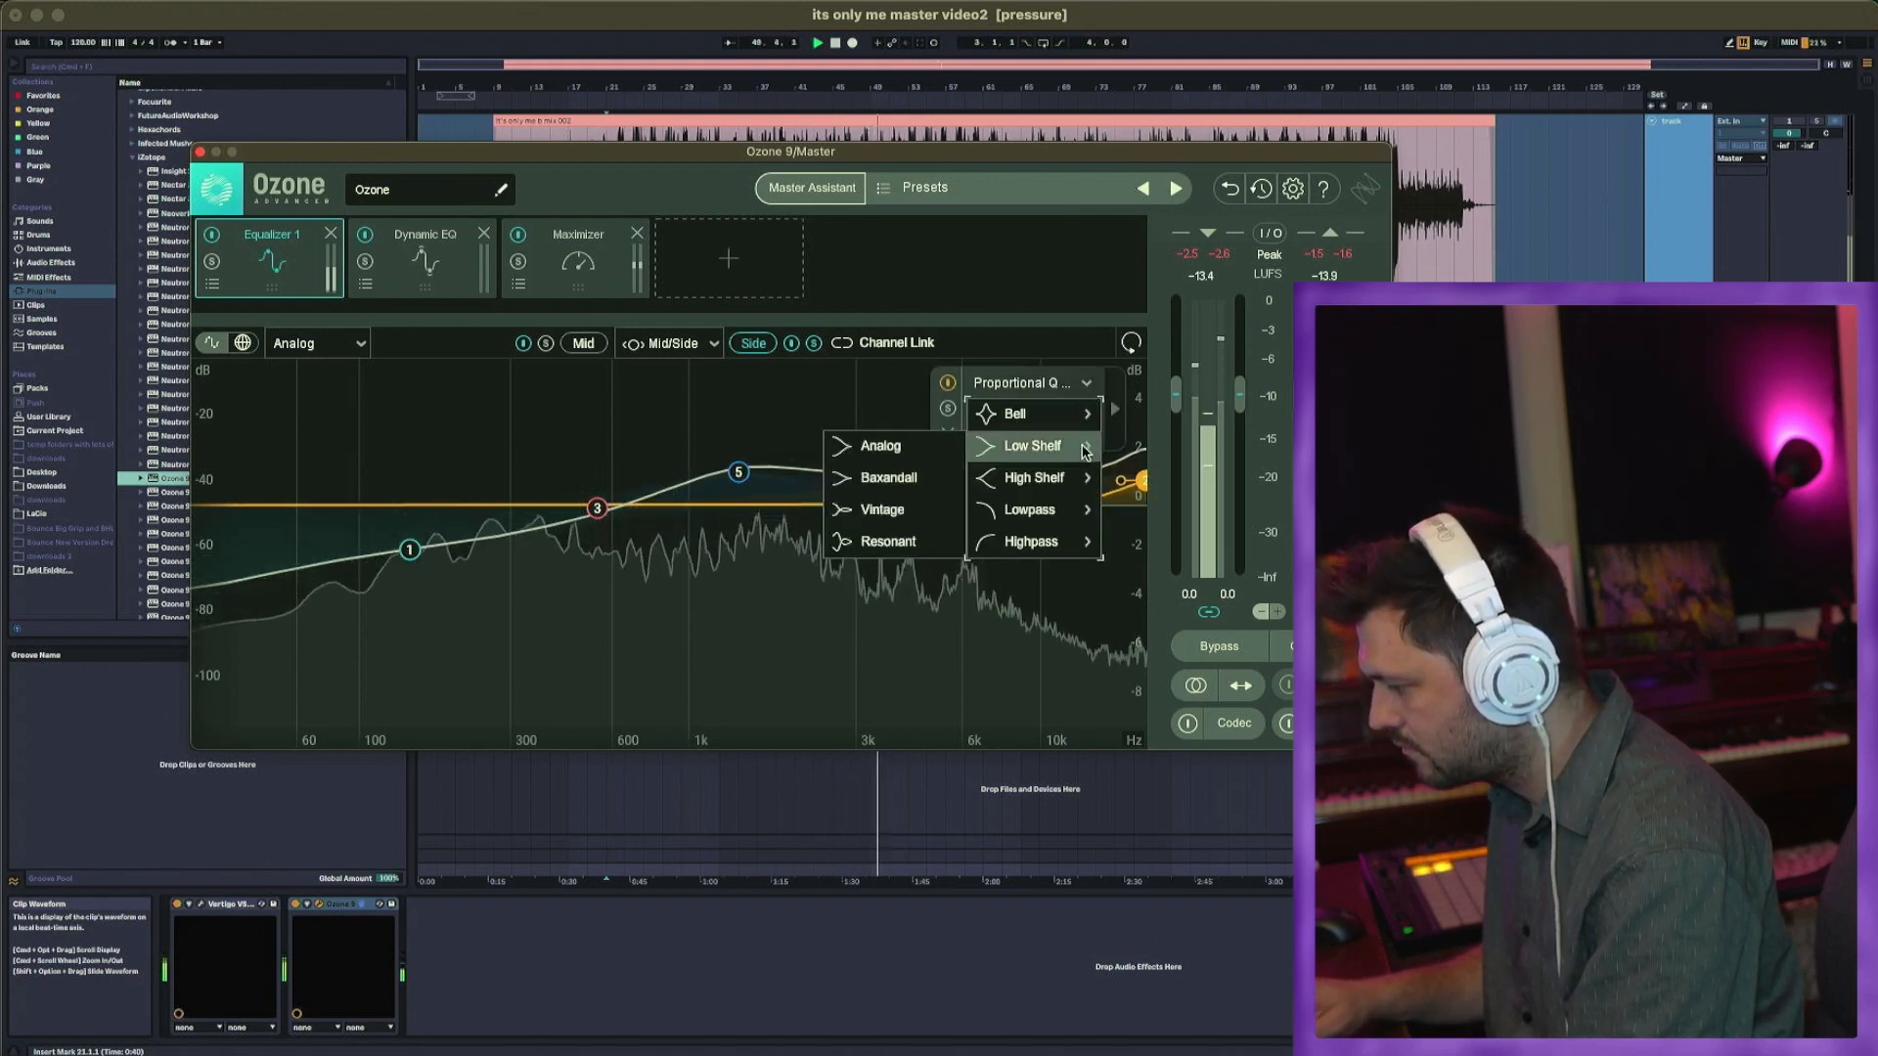
{"action": "left_click", "coordinate": [1083, 476]}
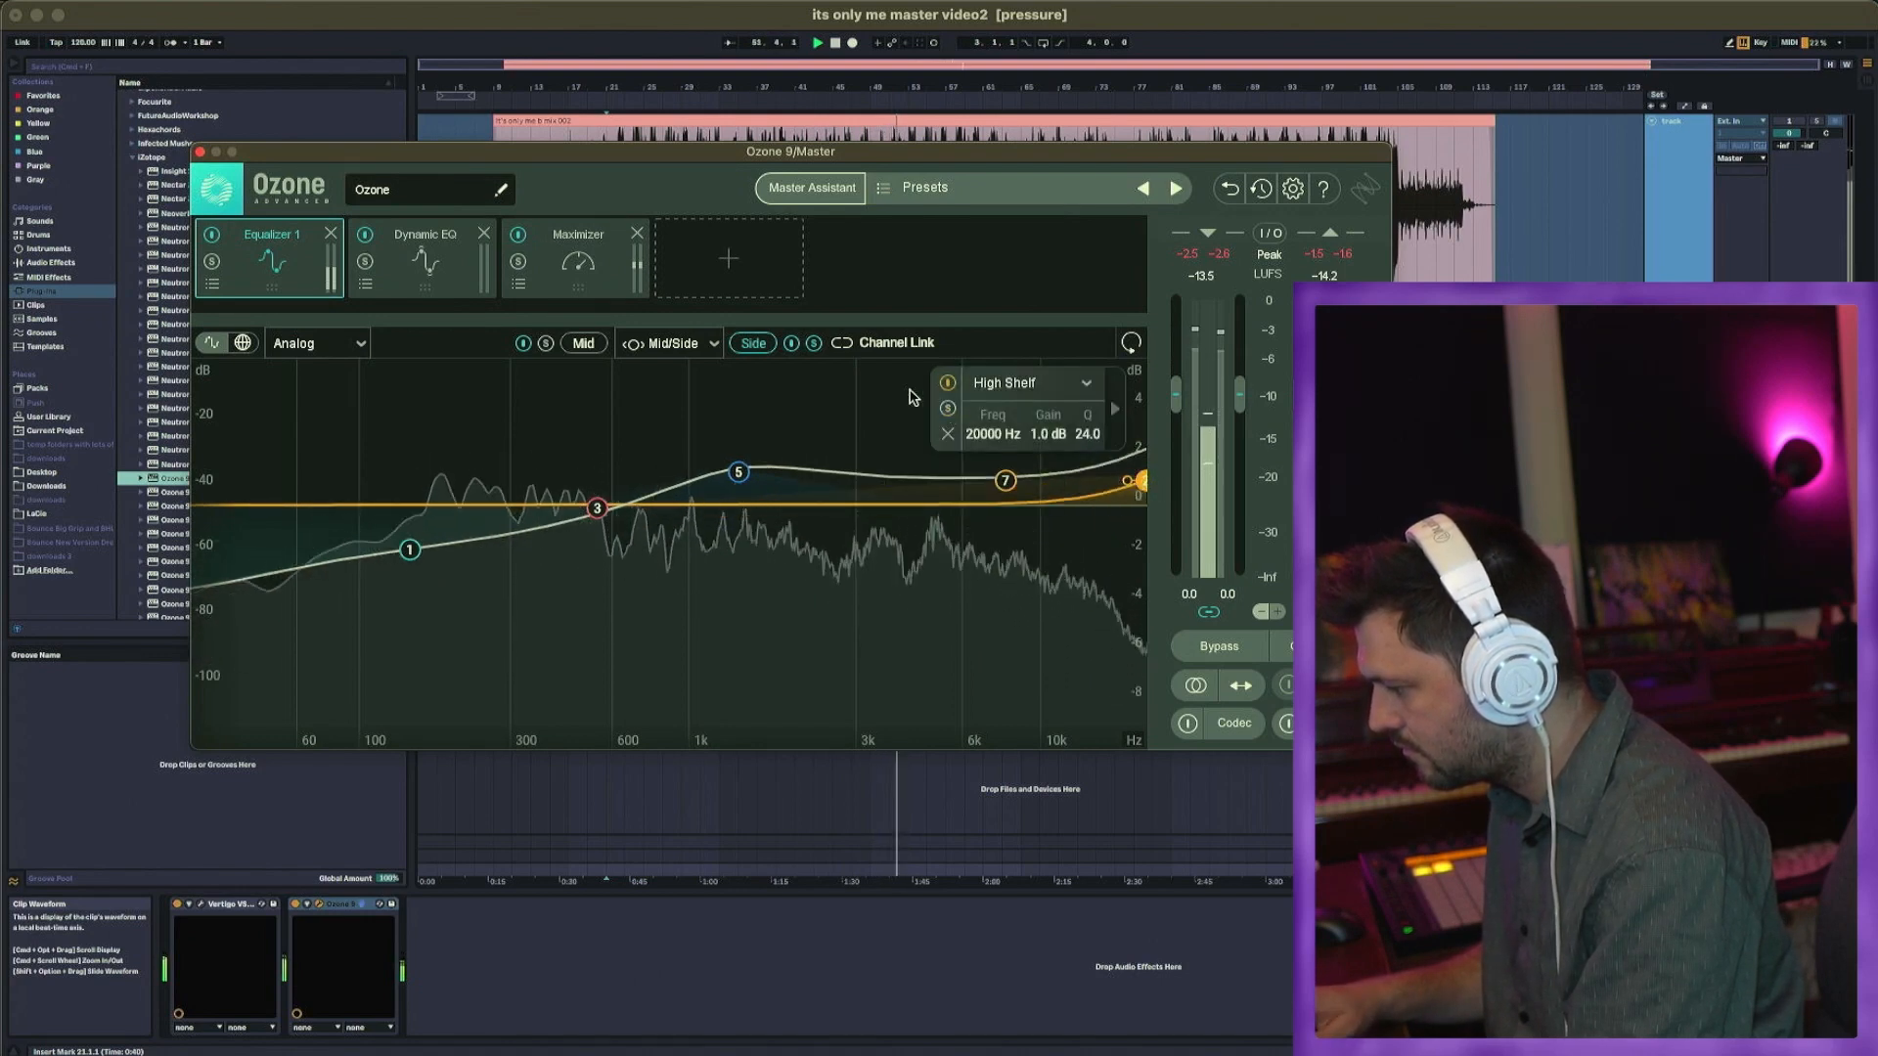
Step: Replay the song and compare the processed master with Ozone bypassed
{"action": "key", "text": "space"}
{"action": "left_click", "coordinate": [814, 344]}
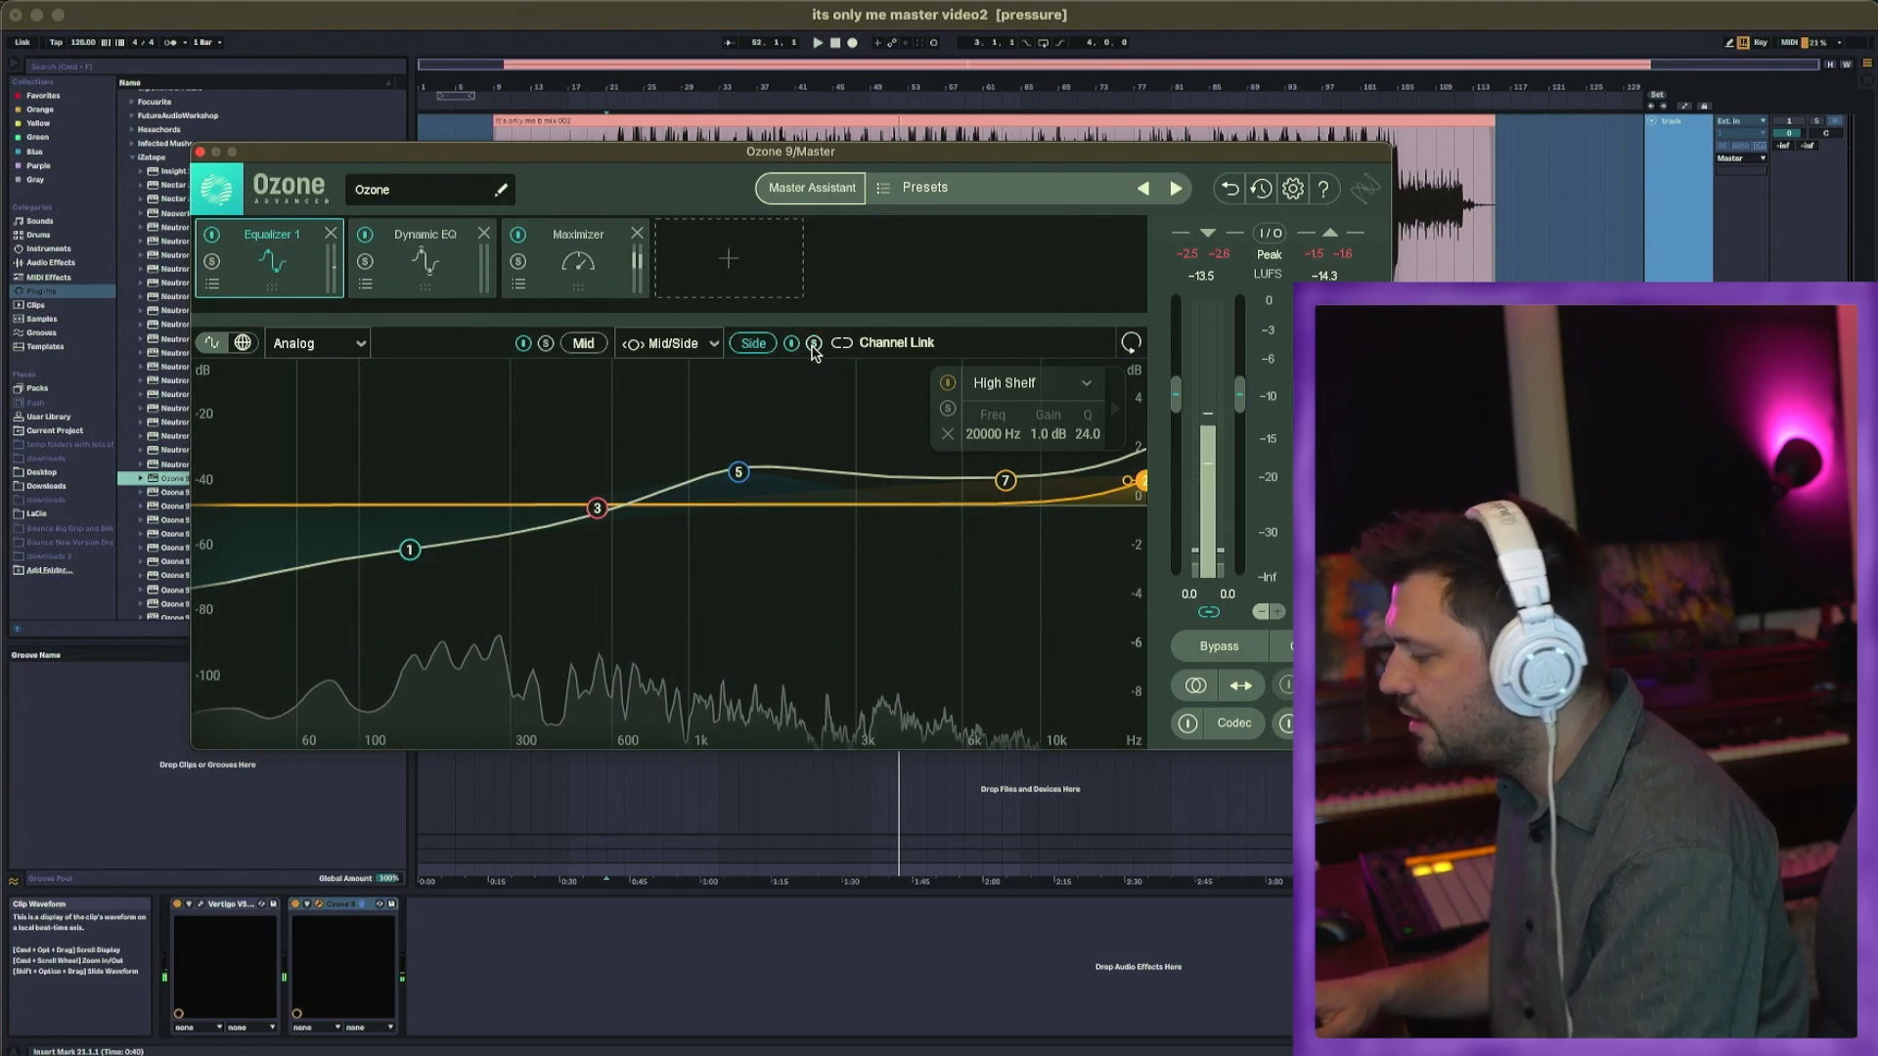
{"action": "key", "text": "space"}
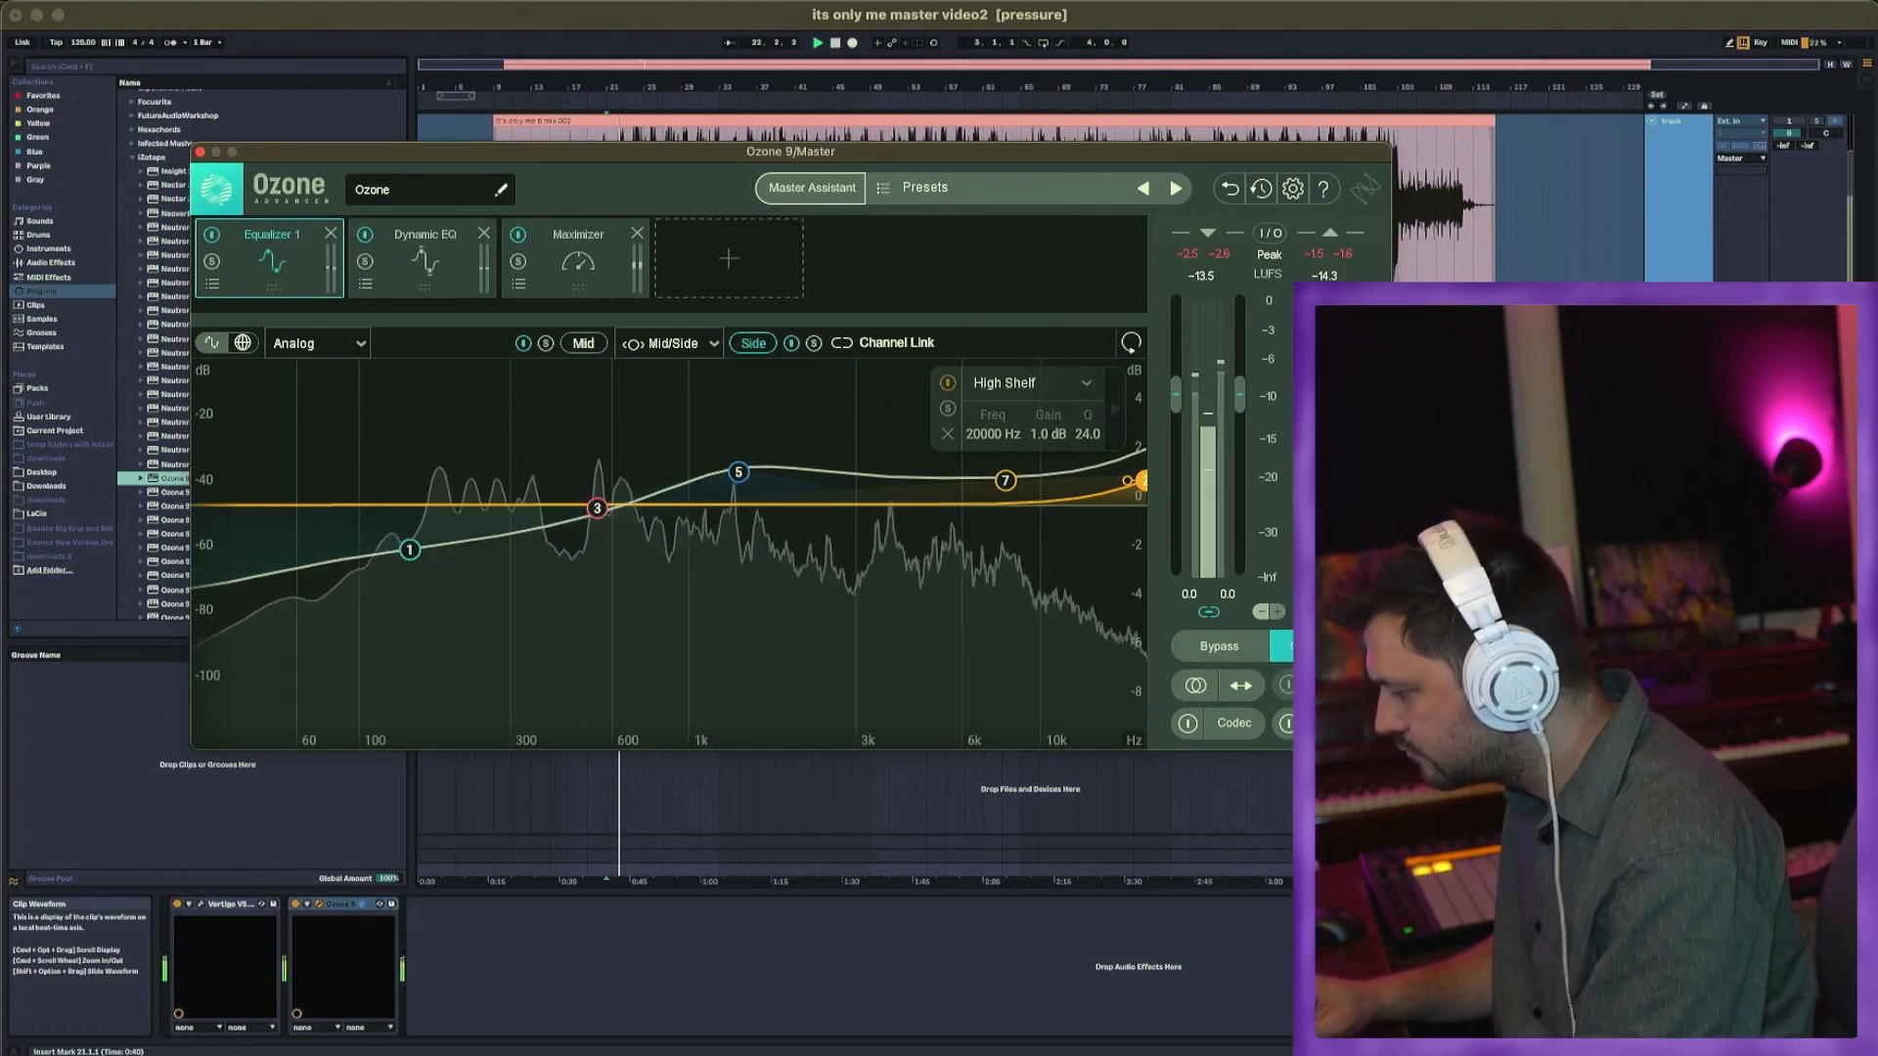
{"action": "left_click", "coordinate": [1223, 647]}
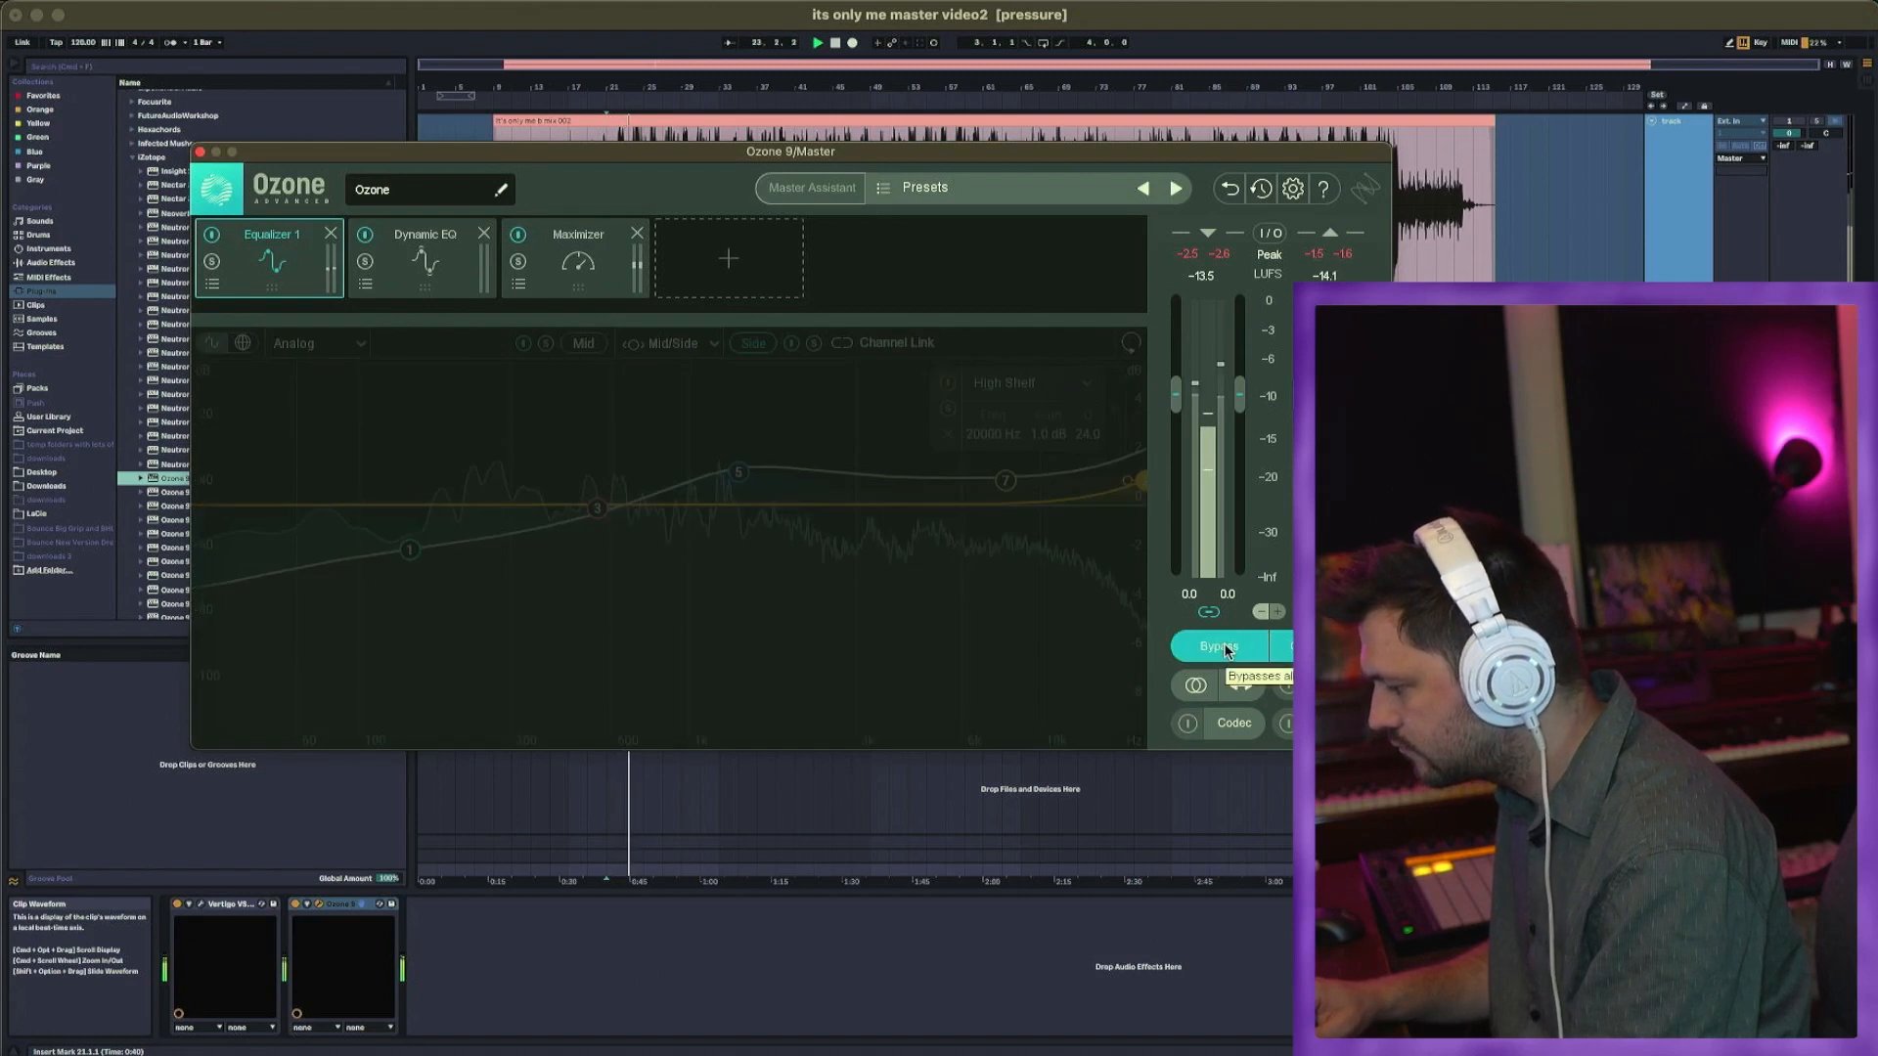
{"action": "left_click", "coordinate": [1223, 648]}
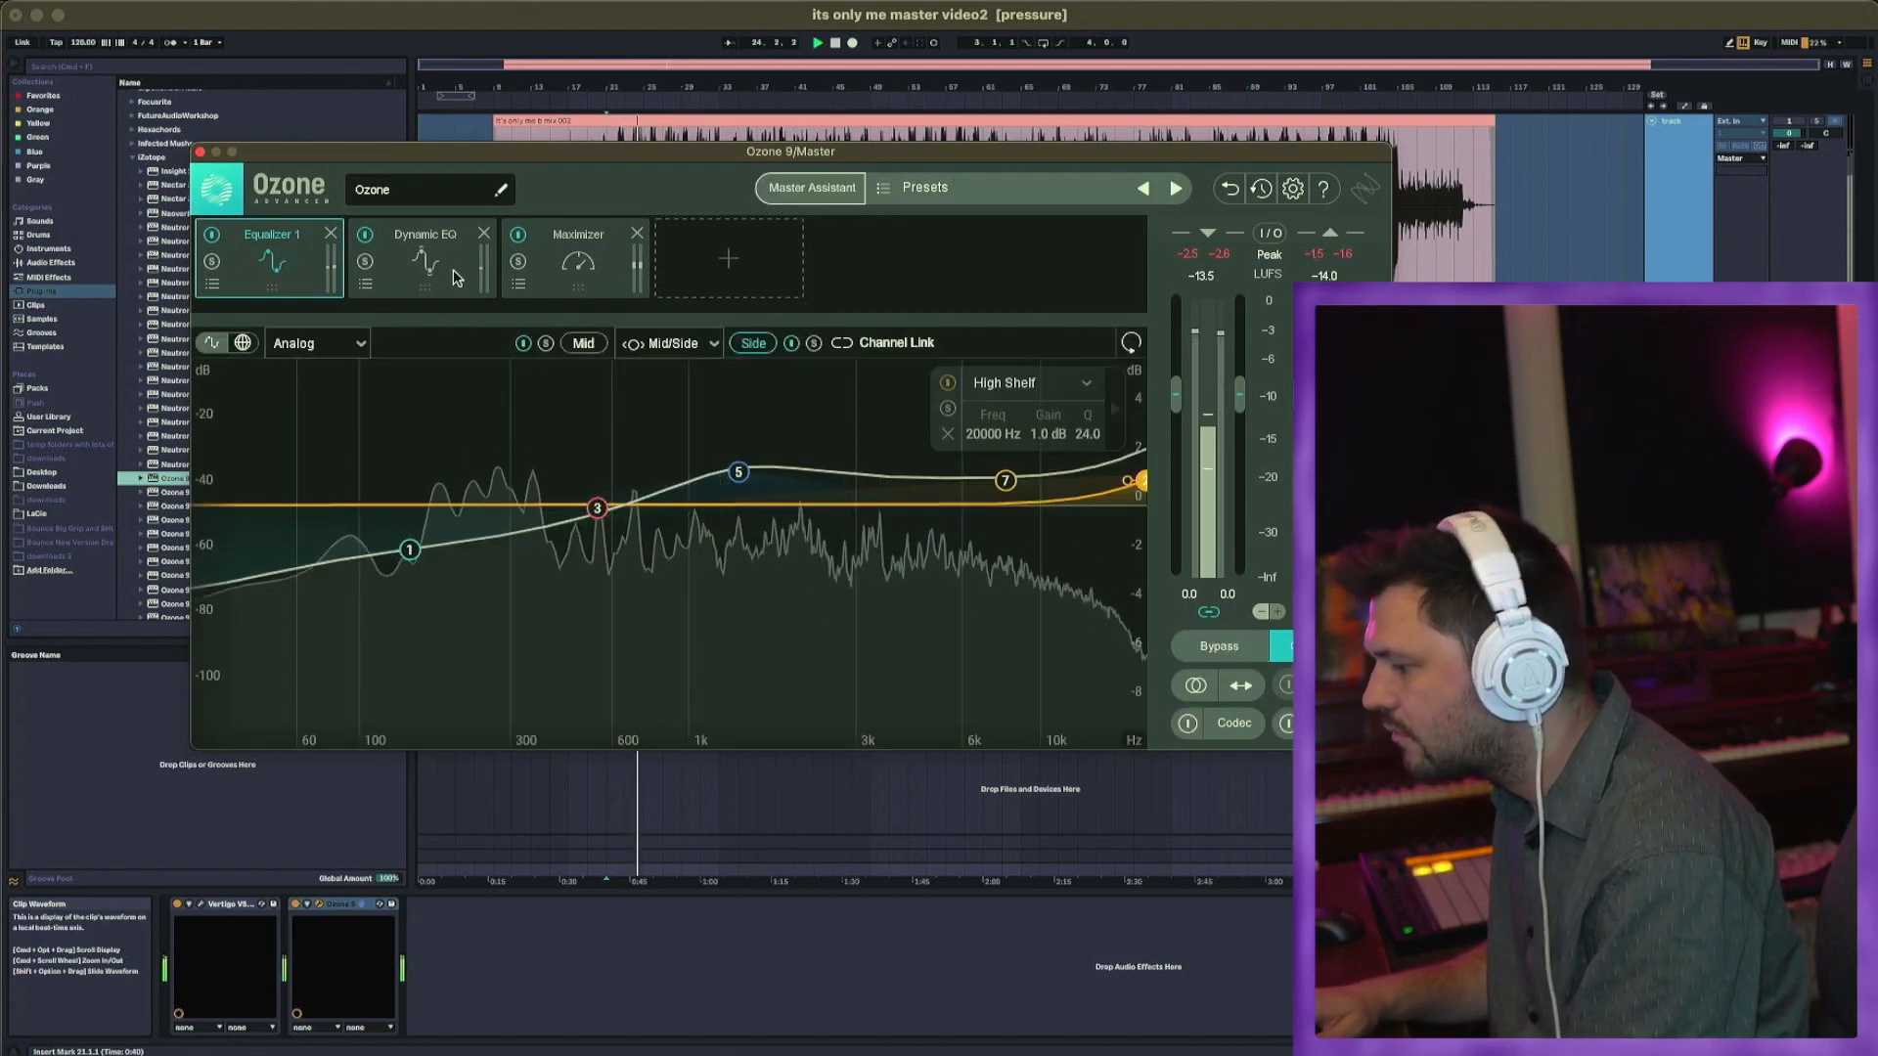
Step: On the mid channel, cut about 0.7 dB at 3202 Hz with Q 0.9, and shift the upper bell to 6363 Hz and the high shelf to 14005 Hz
{"action": "left_click", "coordinate": [585, 345]}
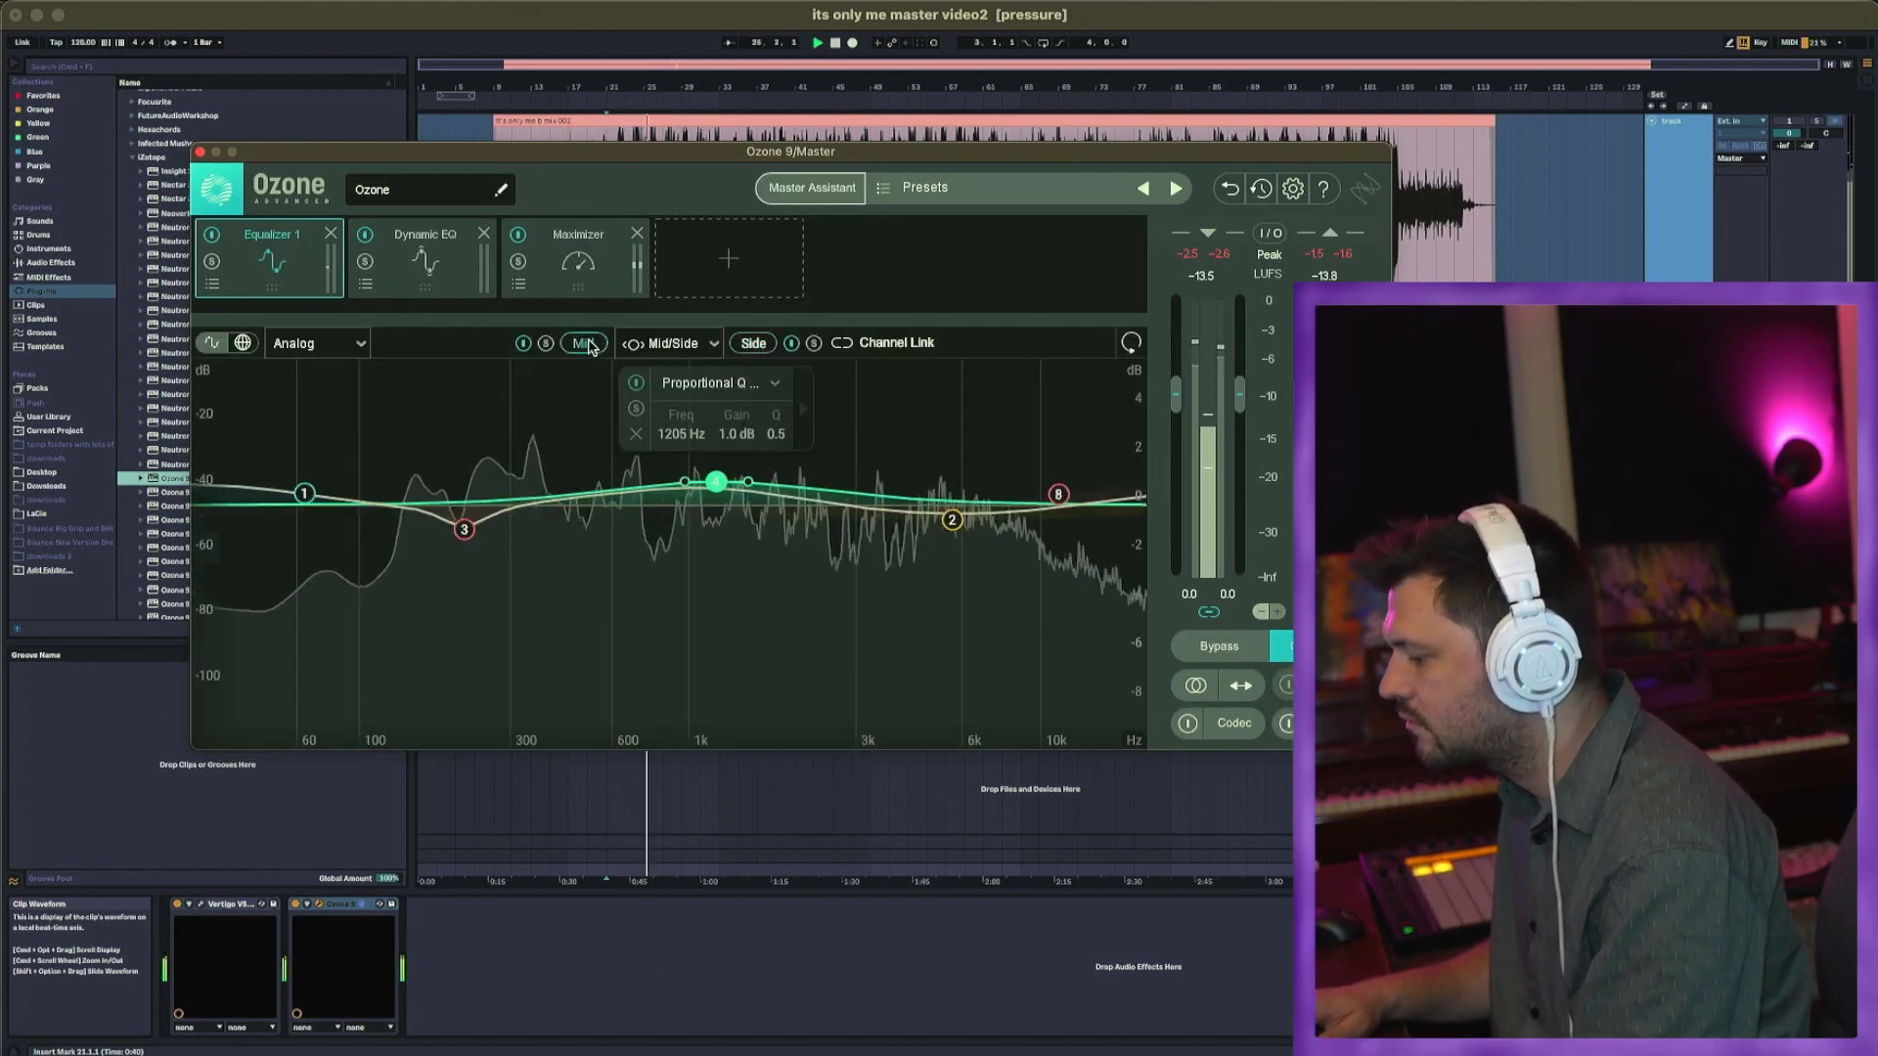
{"action": "left_click", "coordinate": [865, 521]}
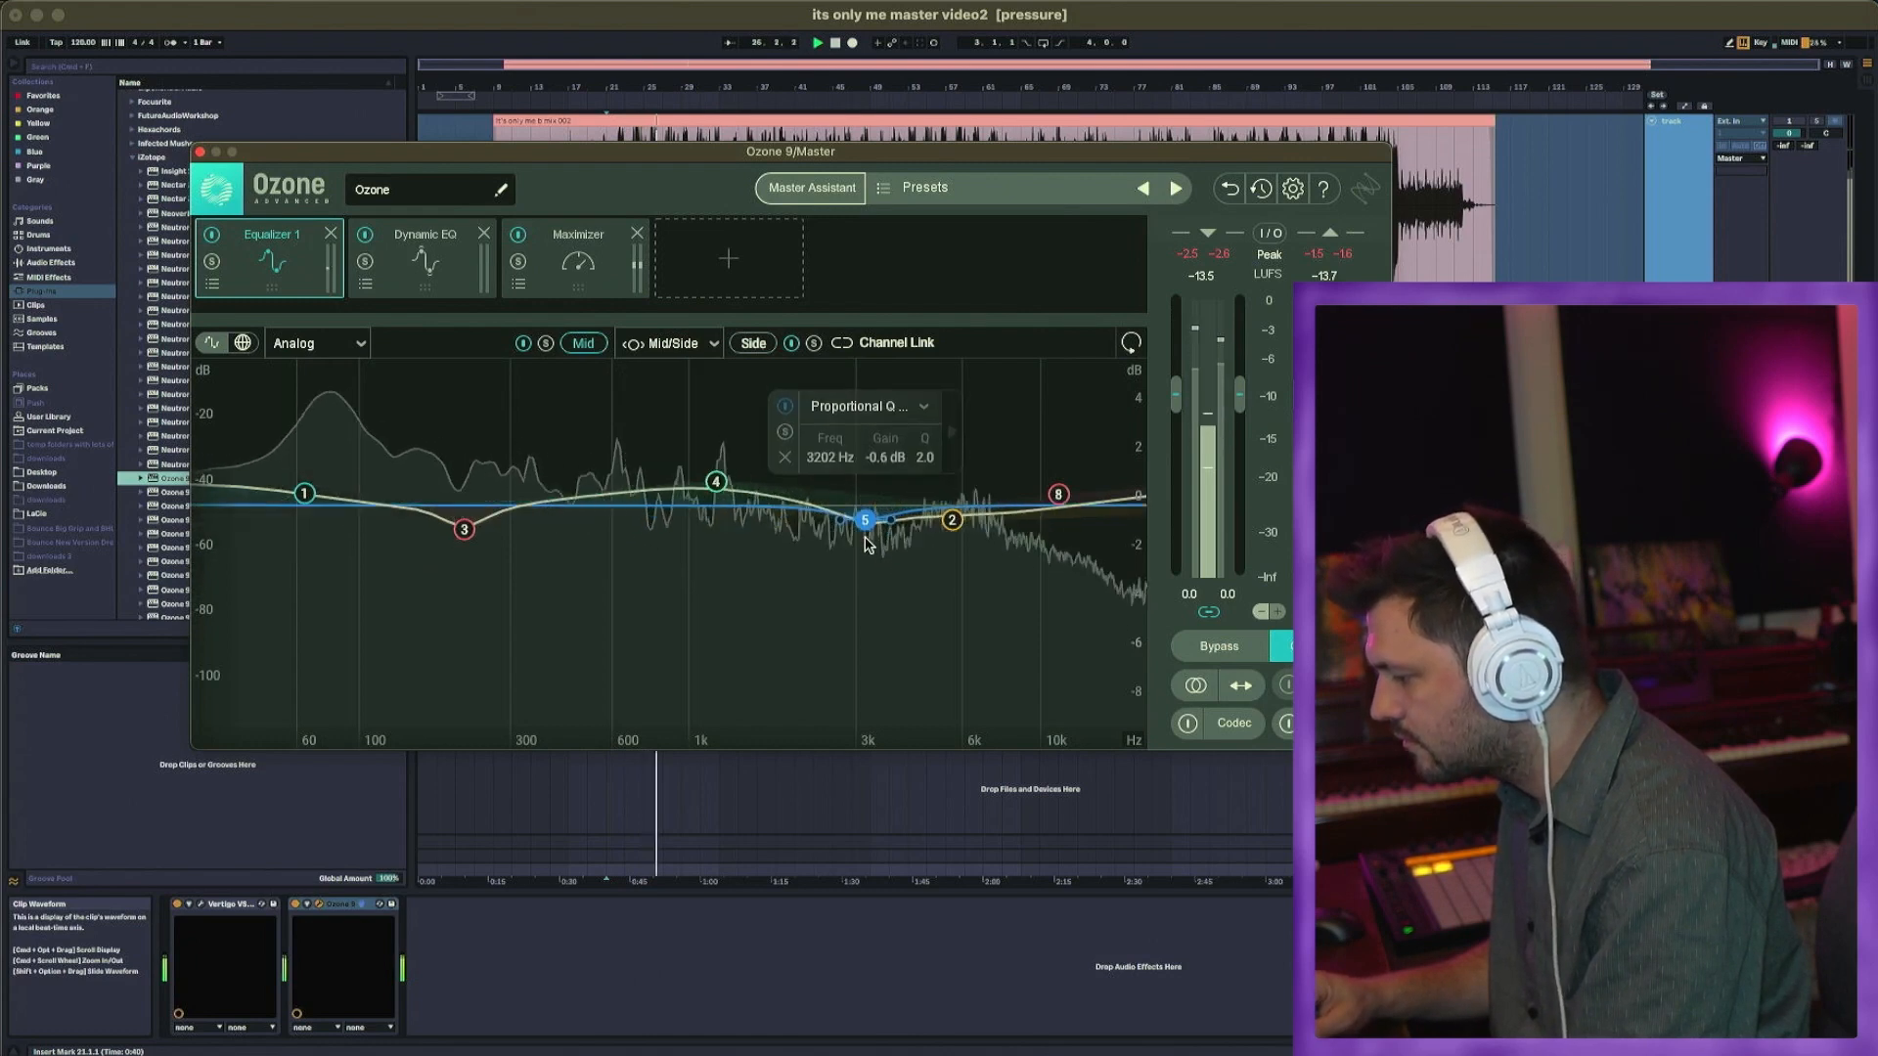
{"action": "left_click_drag", "start_coordinate": [891, 520], "coordinate": [915, 530]}
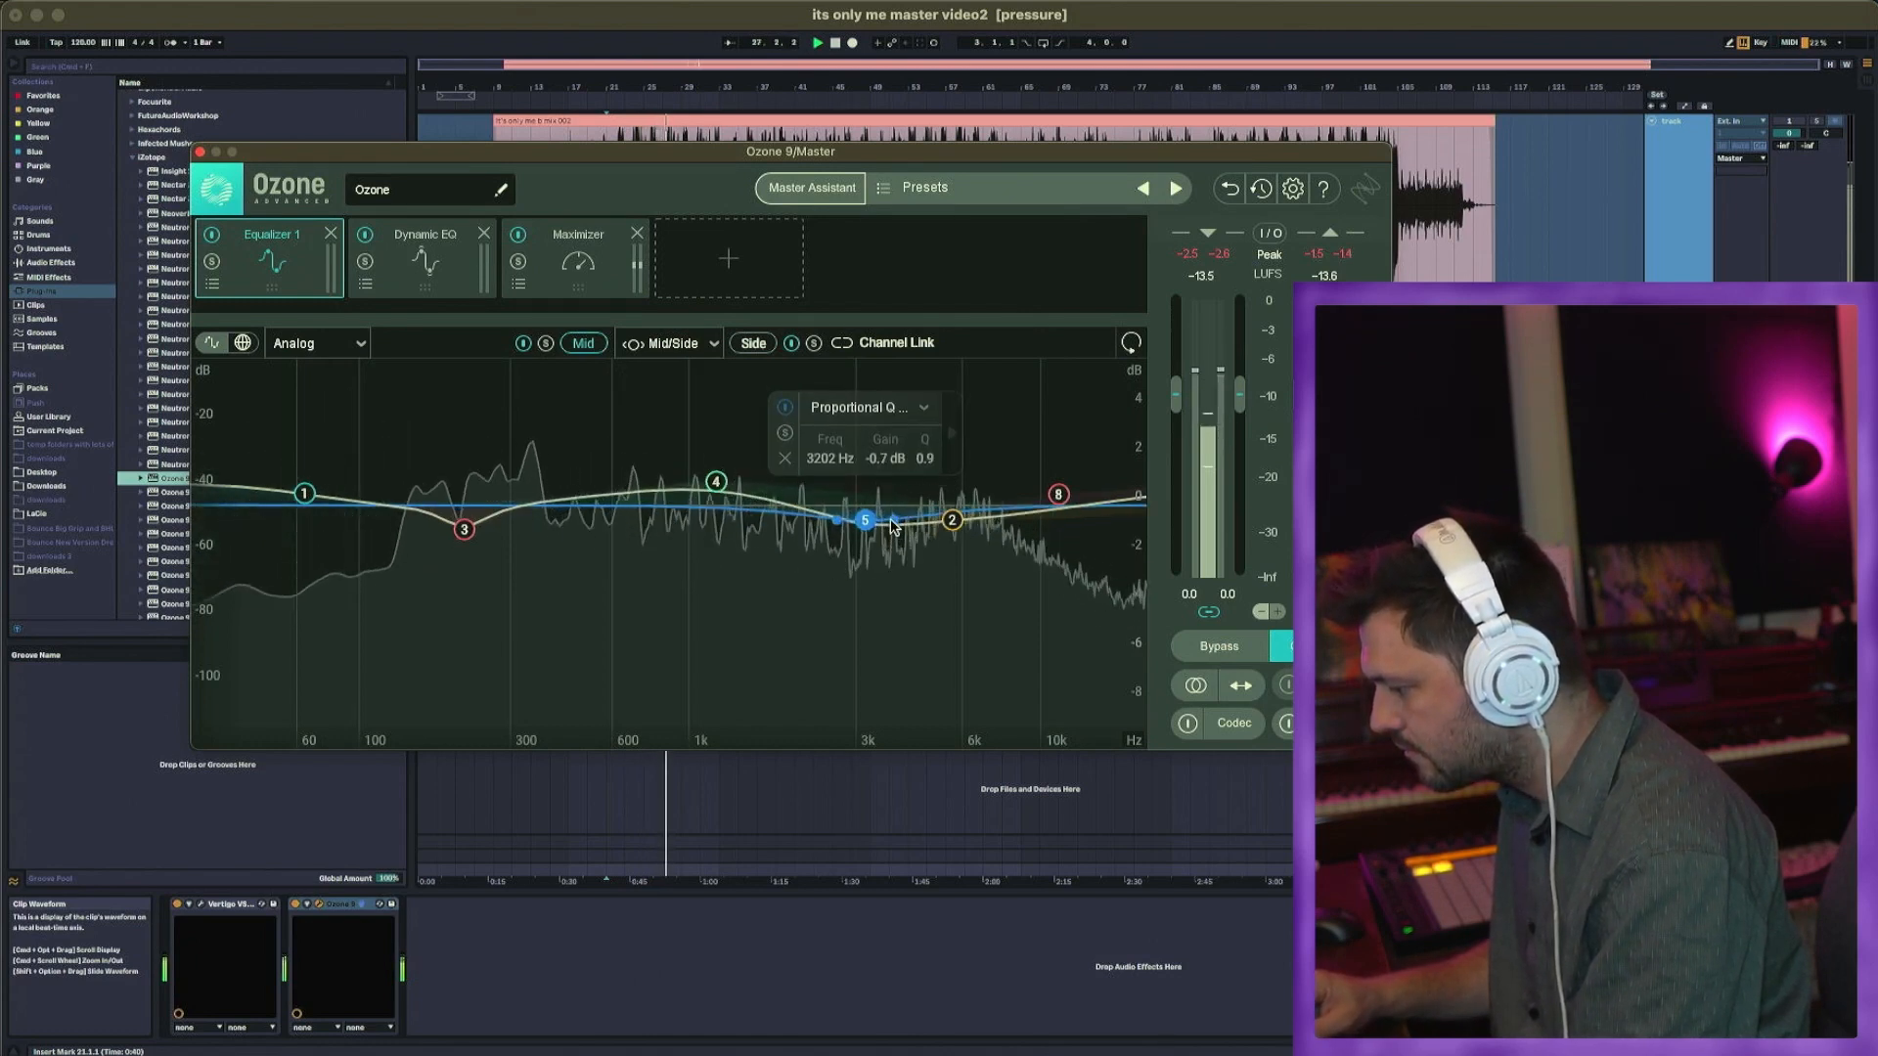
{"action": "left_click", "coordinate": [951, 522]}
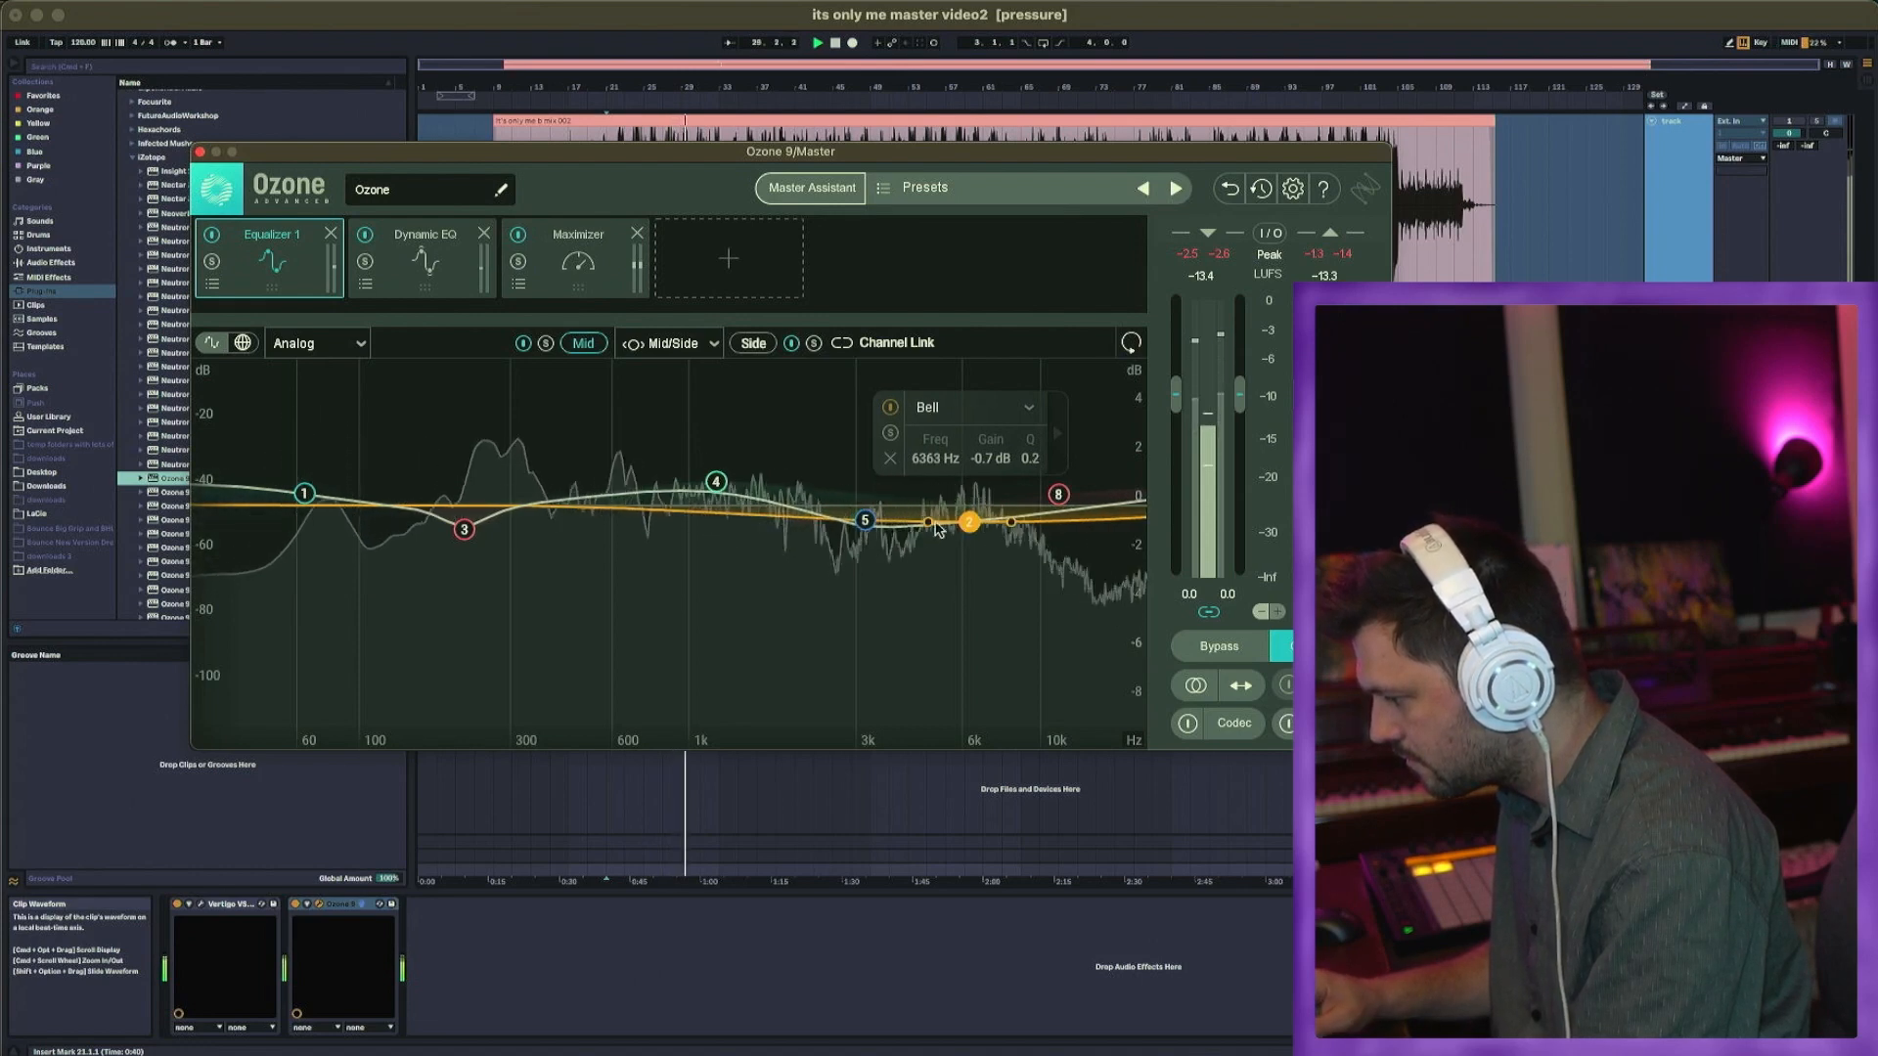
{"action": "left_click_drag", "start_coordinate": [1063, 494], "coordinate": [1076, 496]}
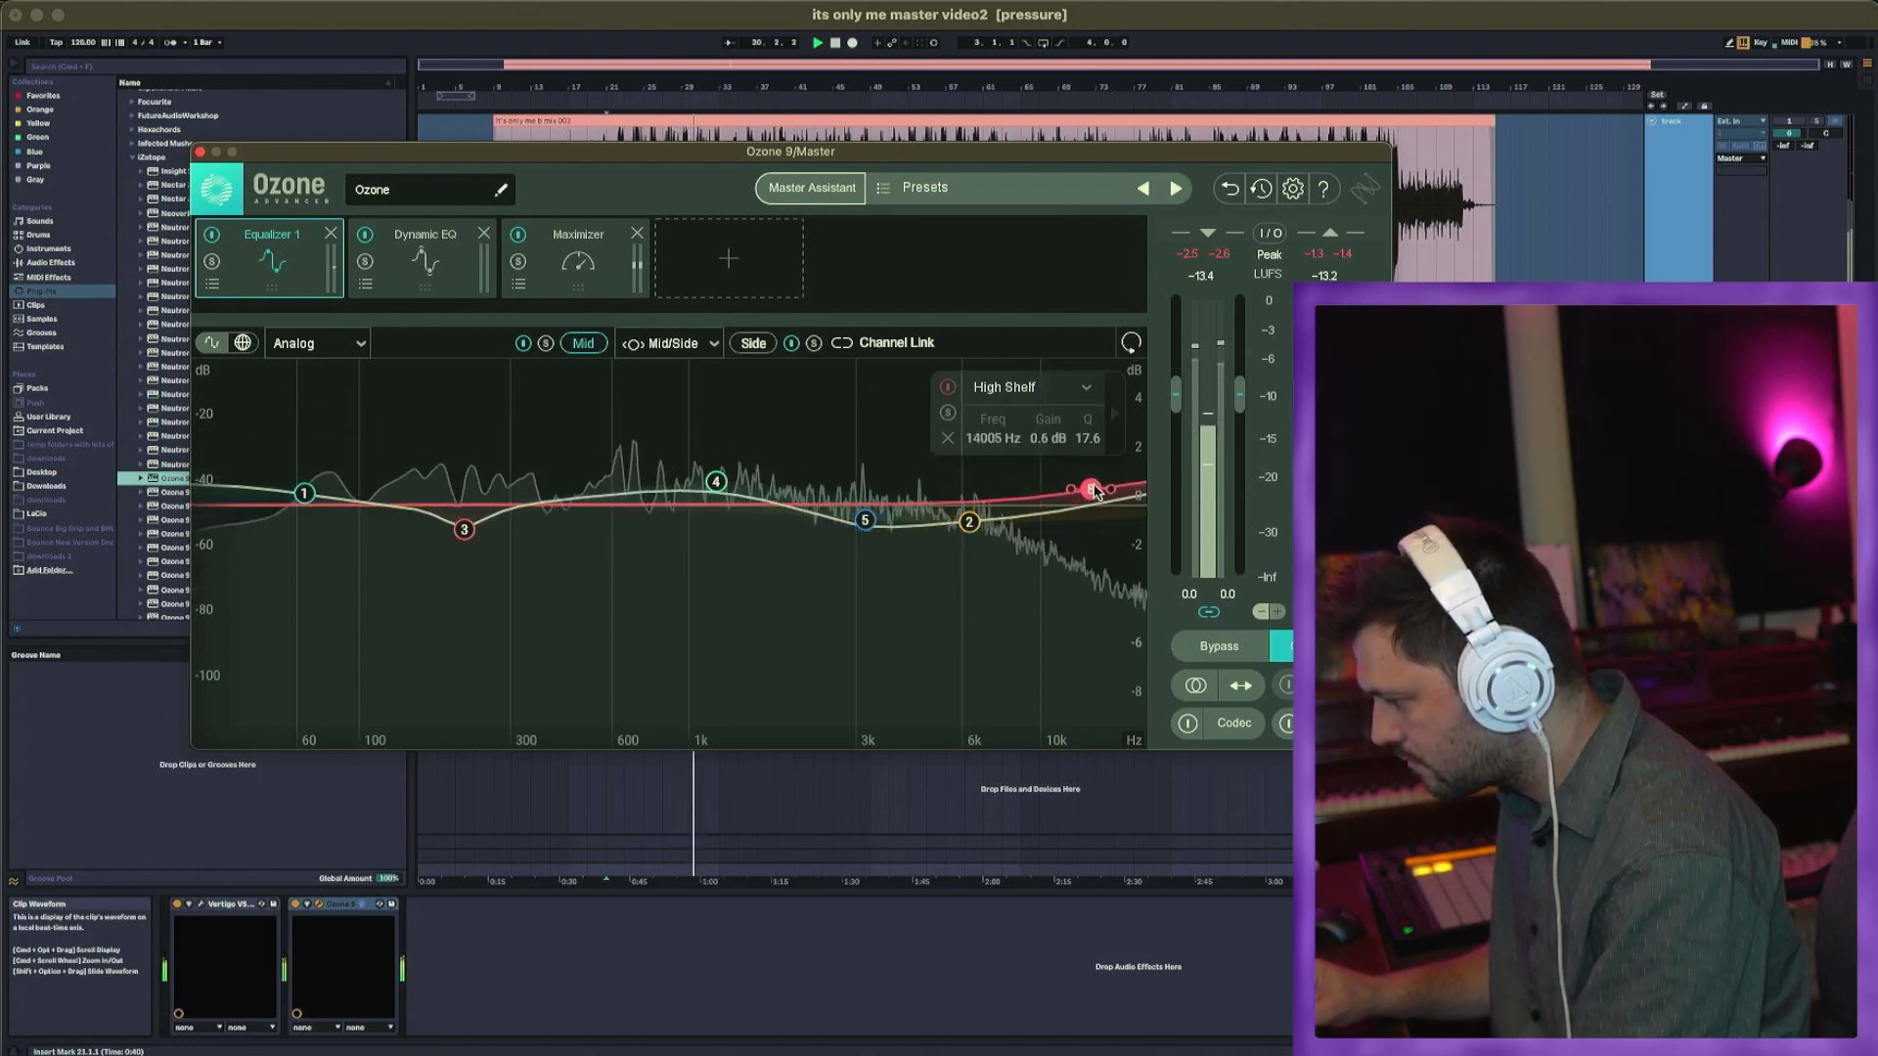
Step: Add a mid-channel cut of about 0.4 dB at 1995 Hz with Q 0.9, audition it in solo, and slightly ease the three upper-mid cuts
{"action": "left_click", "coordinate": [797, 513]}
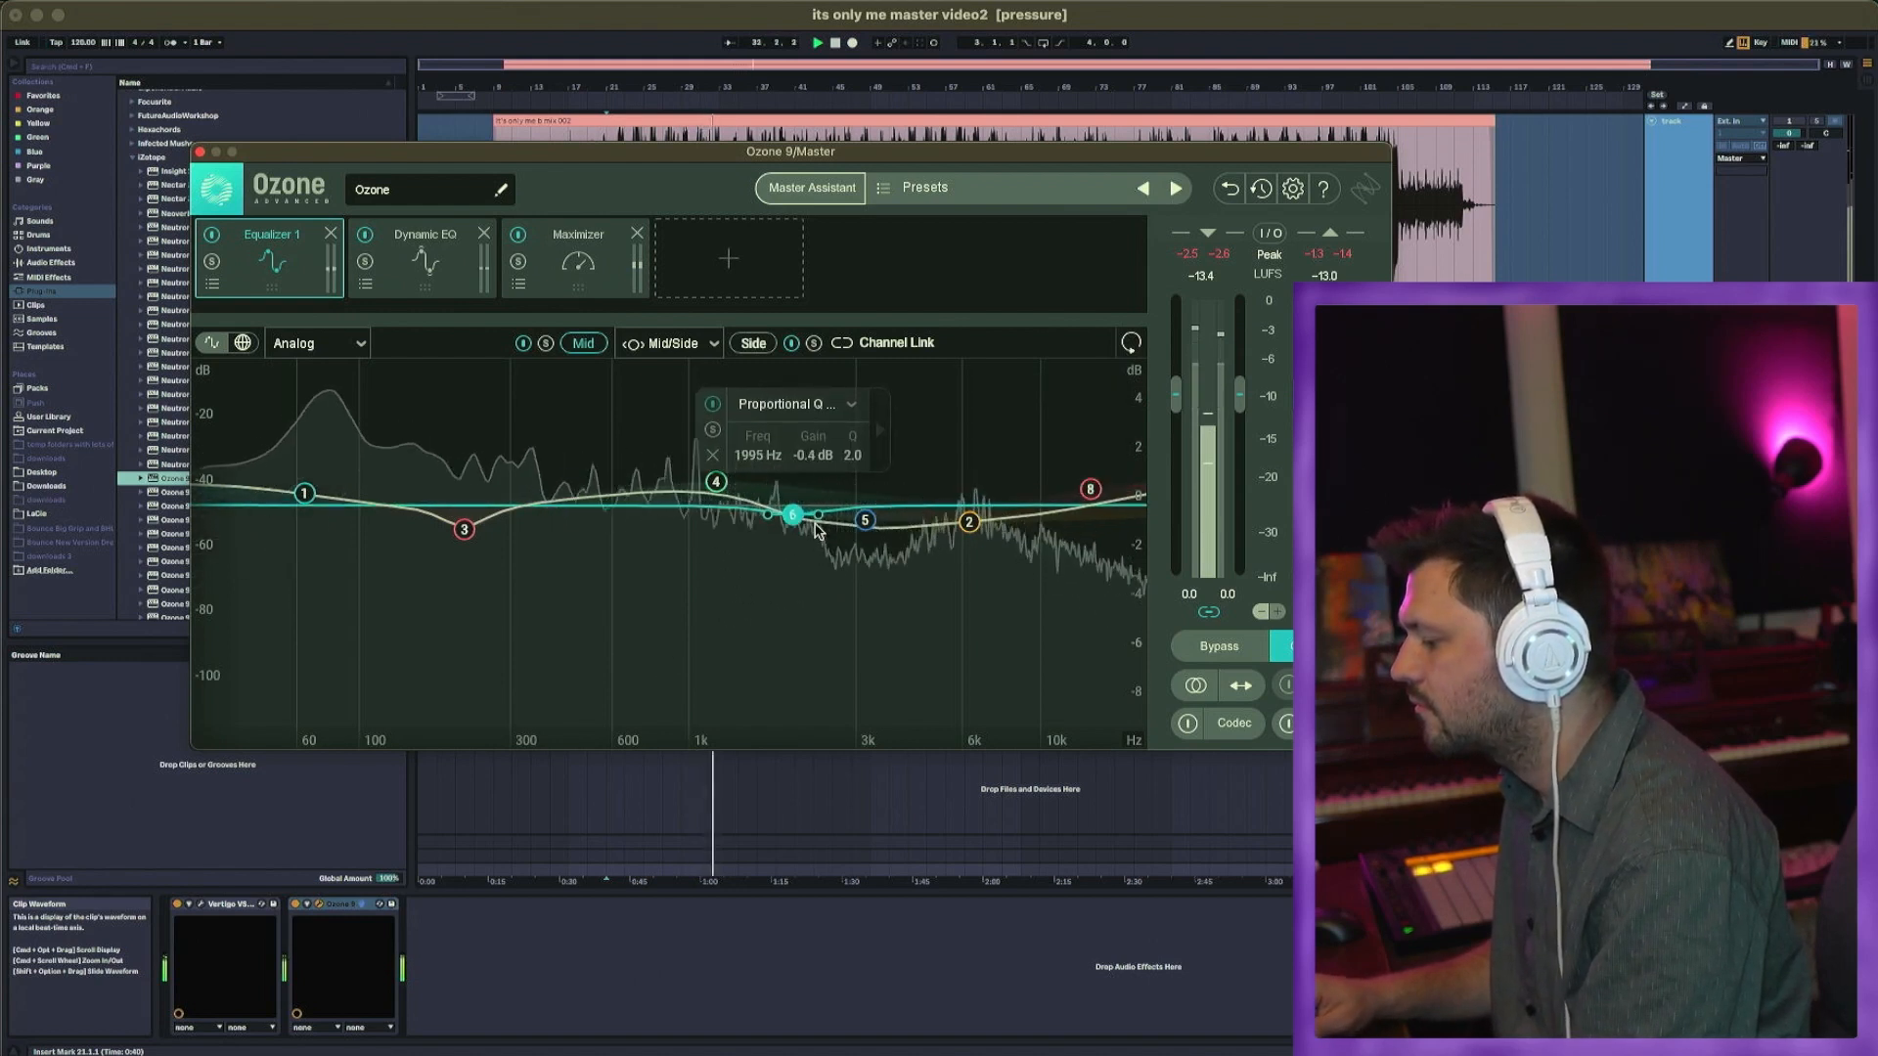
{"action": "left_click", "coordinate": [712, 432]}
{"action": "left_click", "coordinate": [712, 431]}
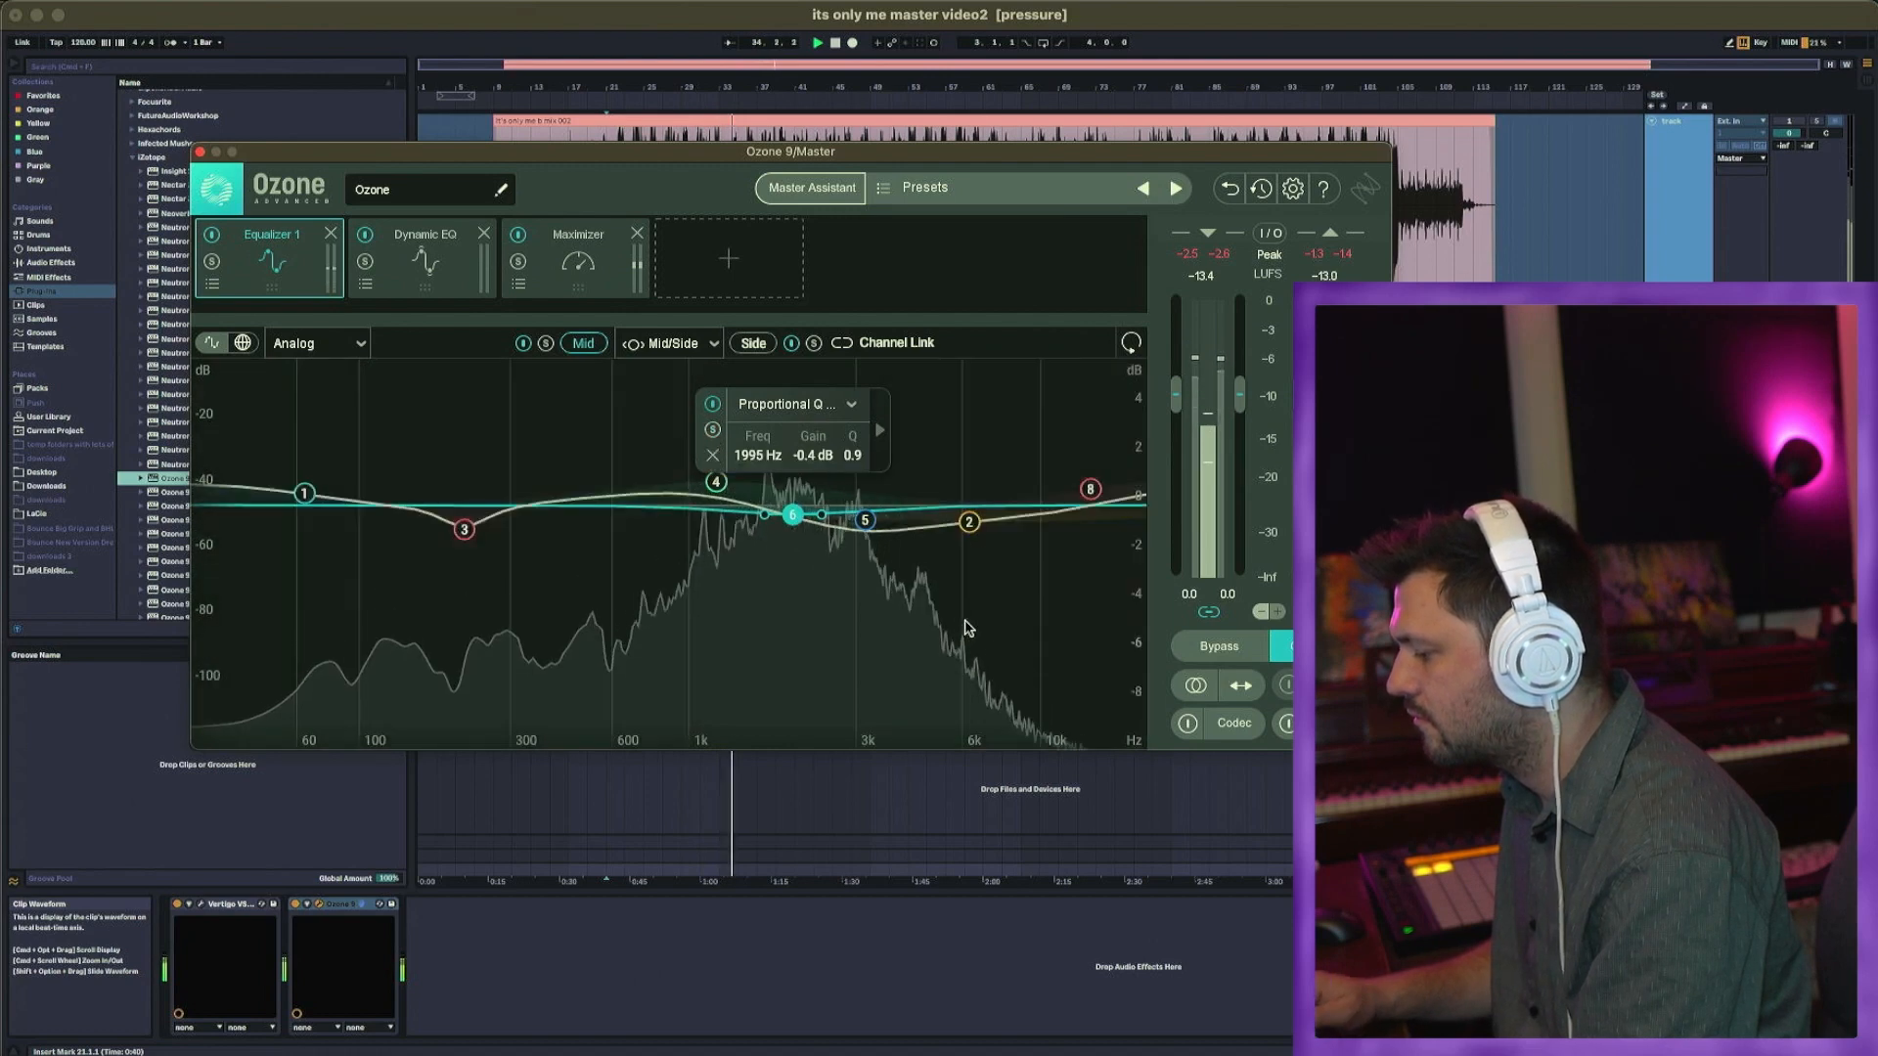
{"action": "left_click", "coordinate": [830, 560]}
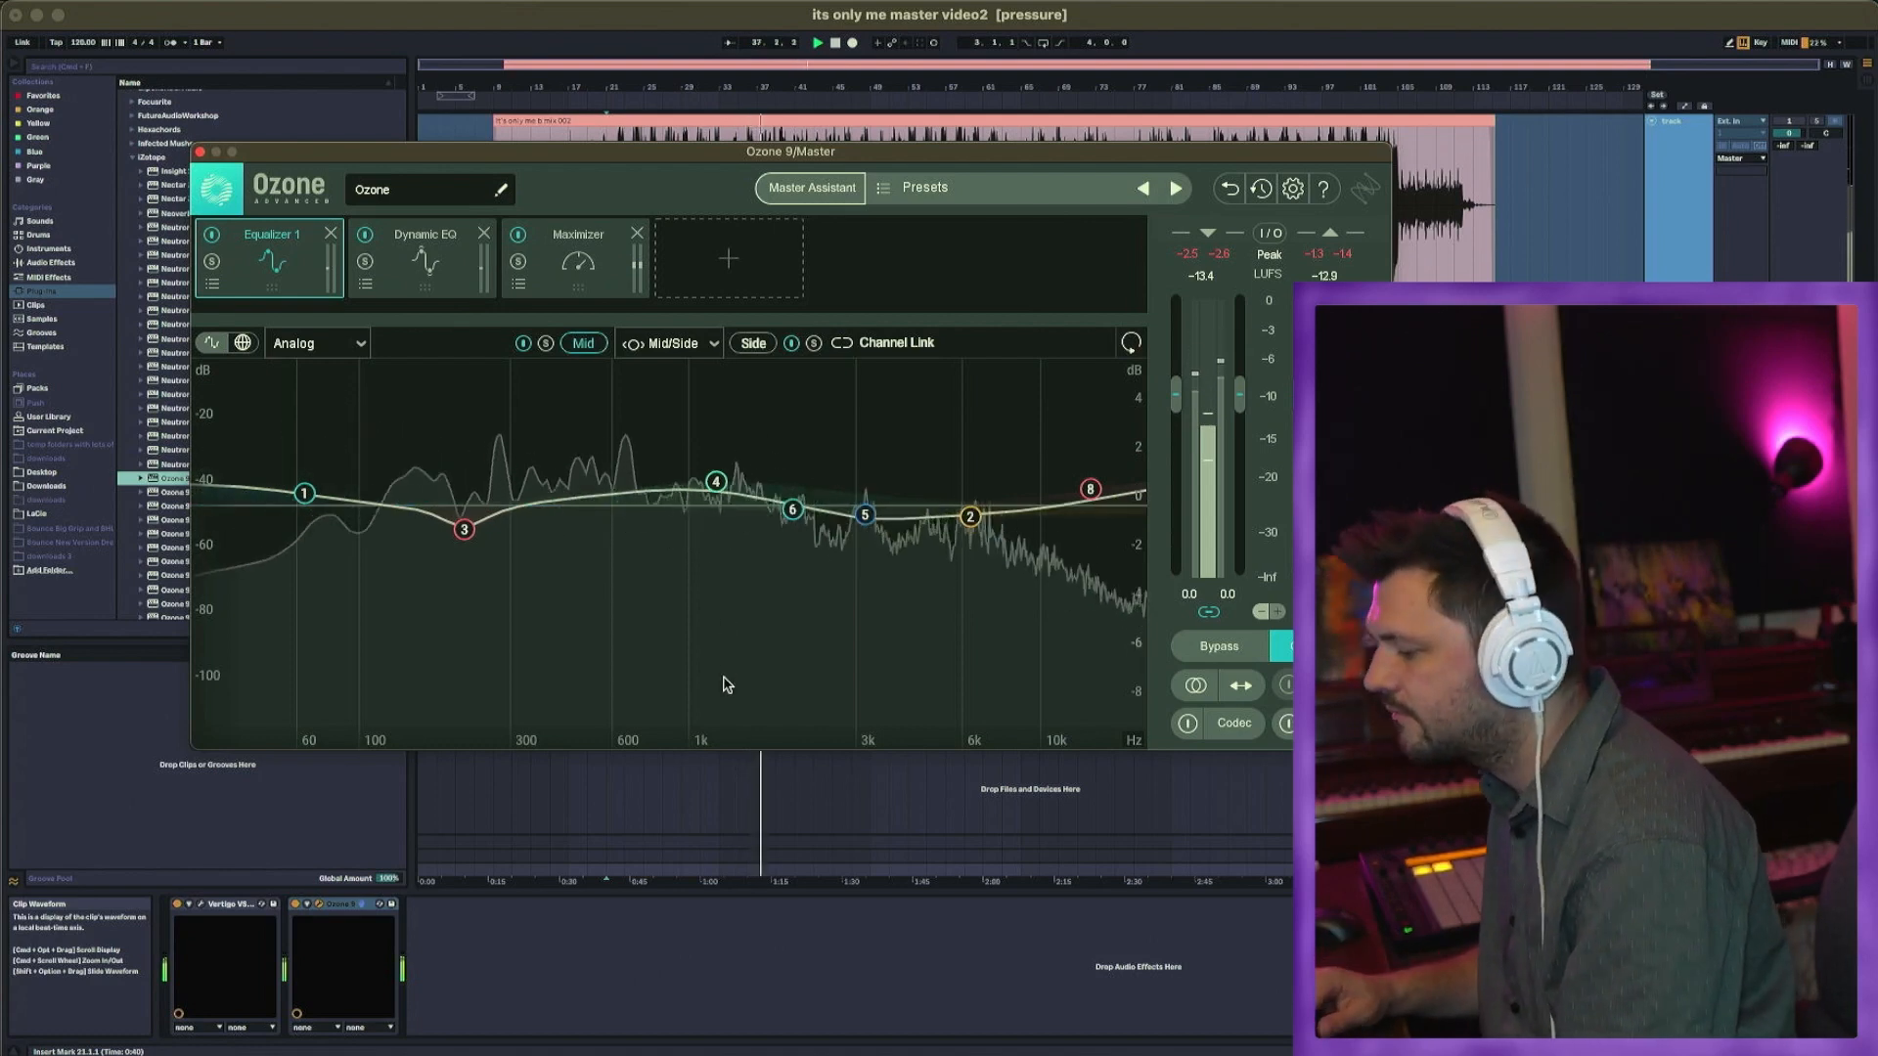
{"action": "left_click", "coordinate": [754, 343]}
{"action": "left_click", "coordinate": [587, 344]}
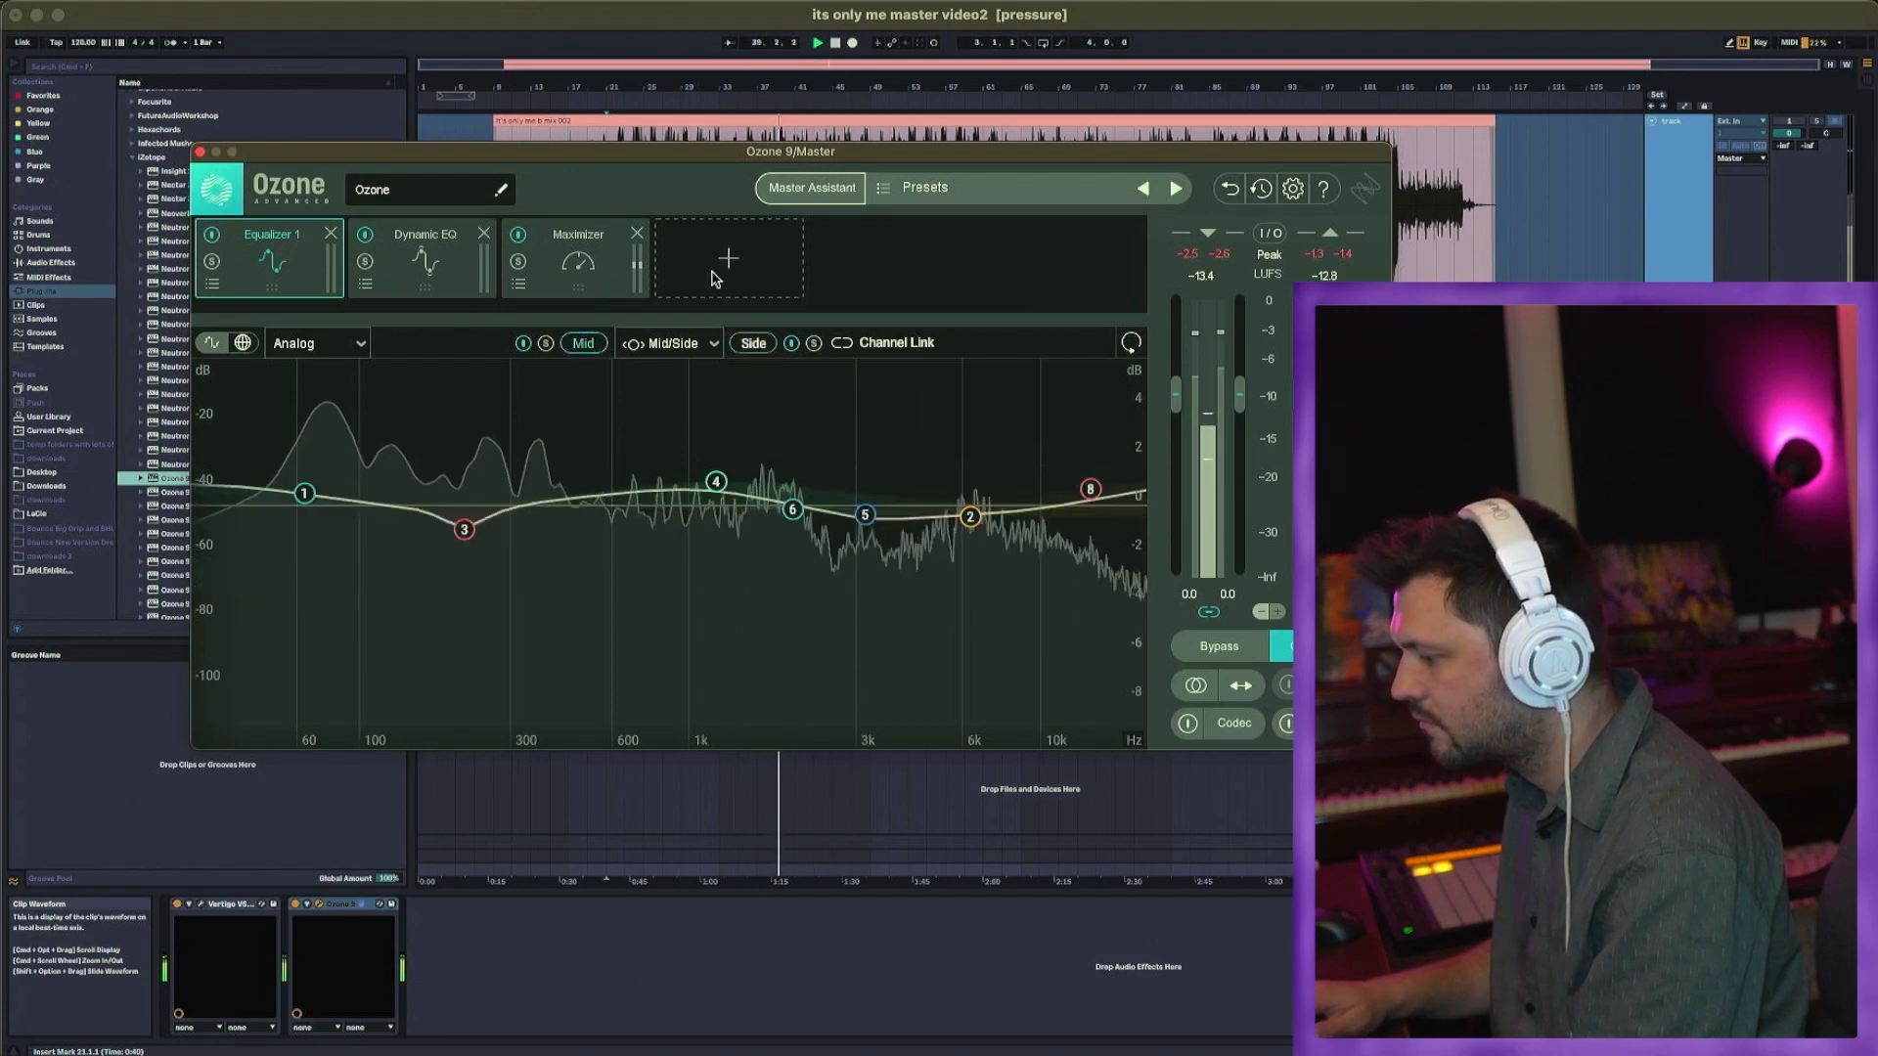
Step: Add an Equalizer 2 module right after Equalizer 1 in the Ozone chain and set its processing mode to Left/Right
{"action": "left_click", "coordinate": [729, 261]}
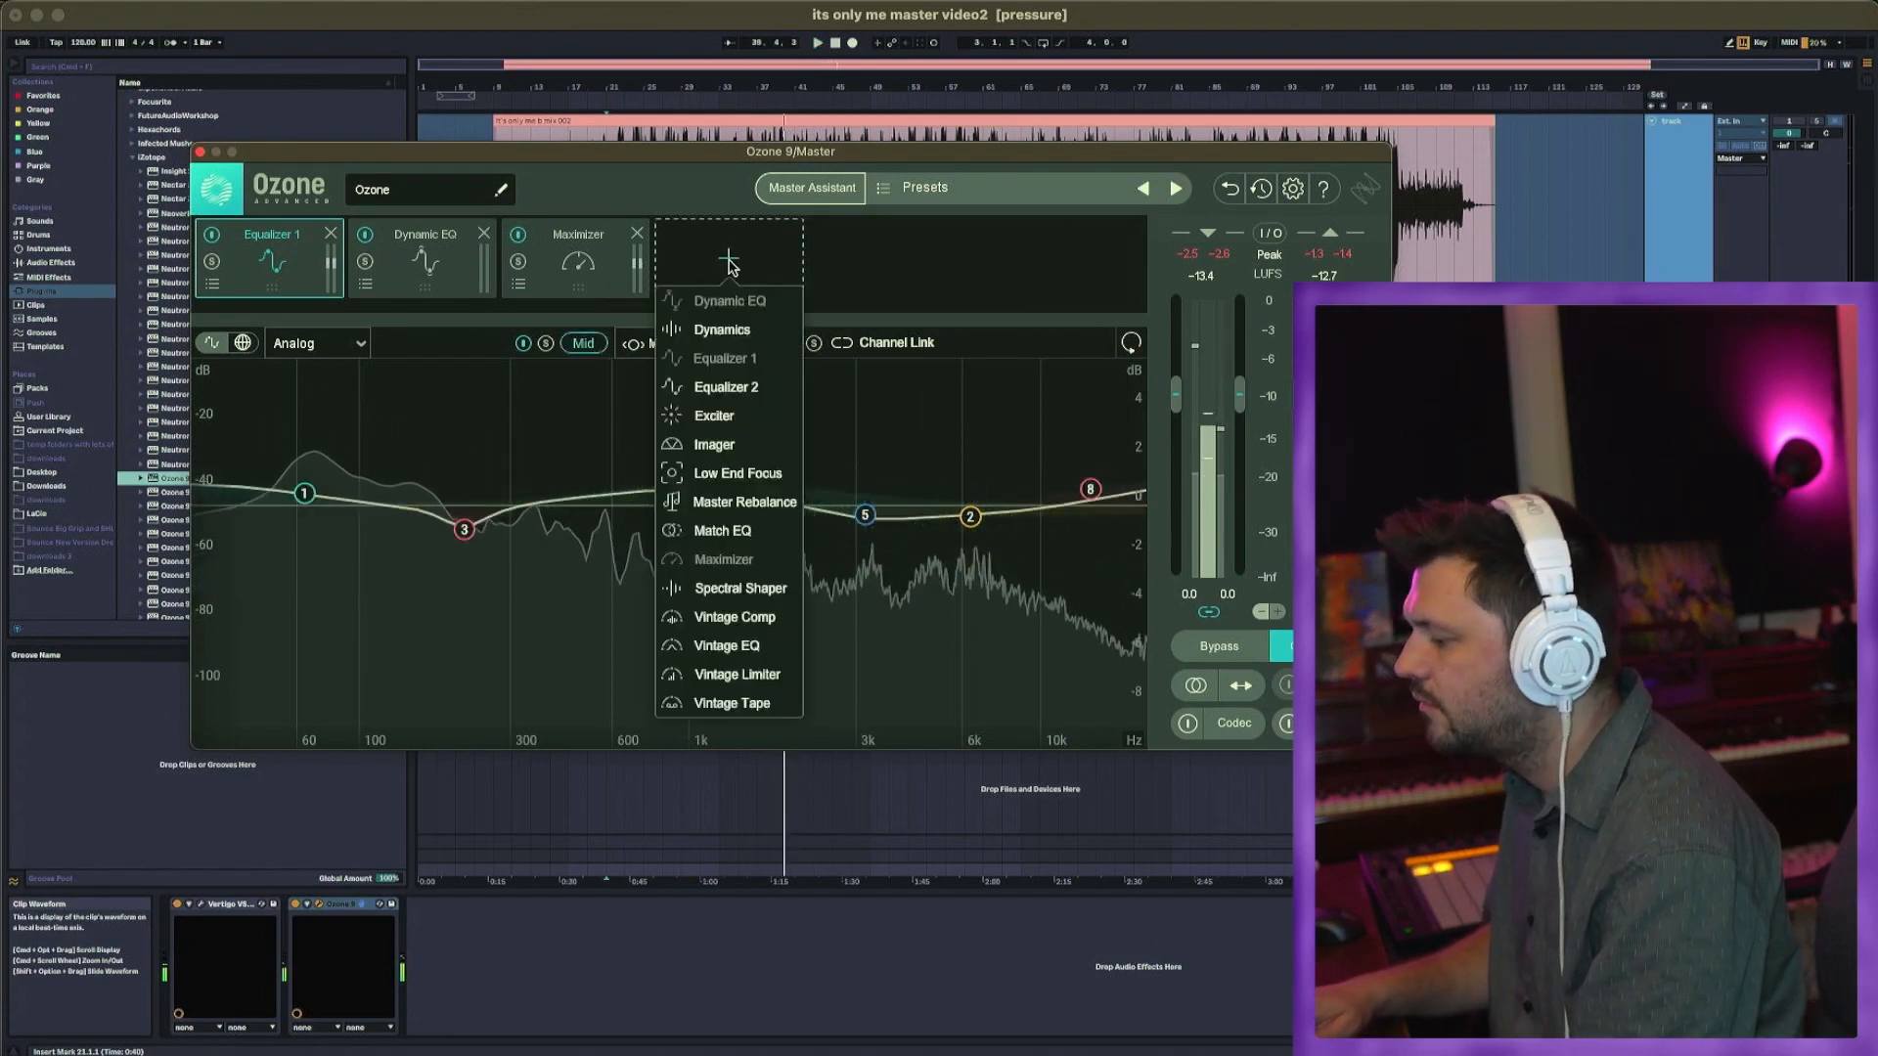
{"action": "left_click", "coordinate": [740, 392]}
{"action": "left_click_drag", "start_coordinate": [729, 278], "coordinate": [441, 304]}
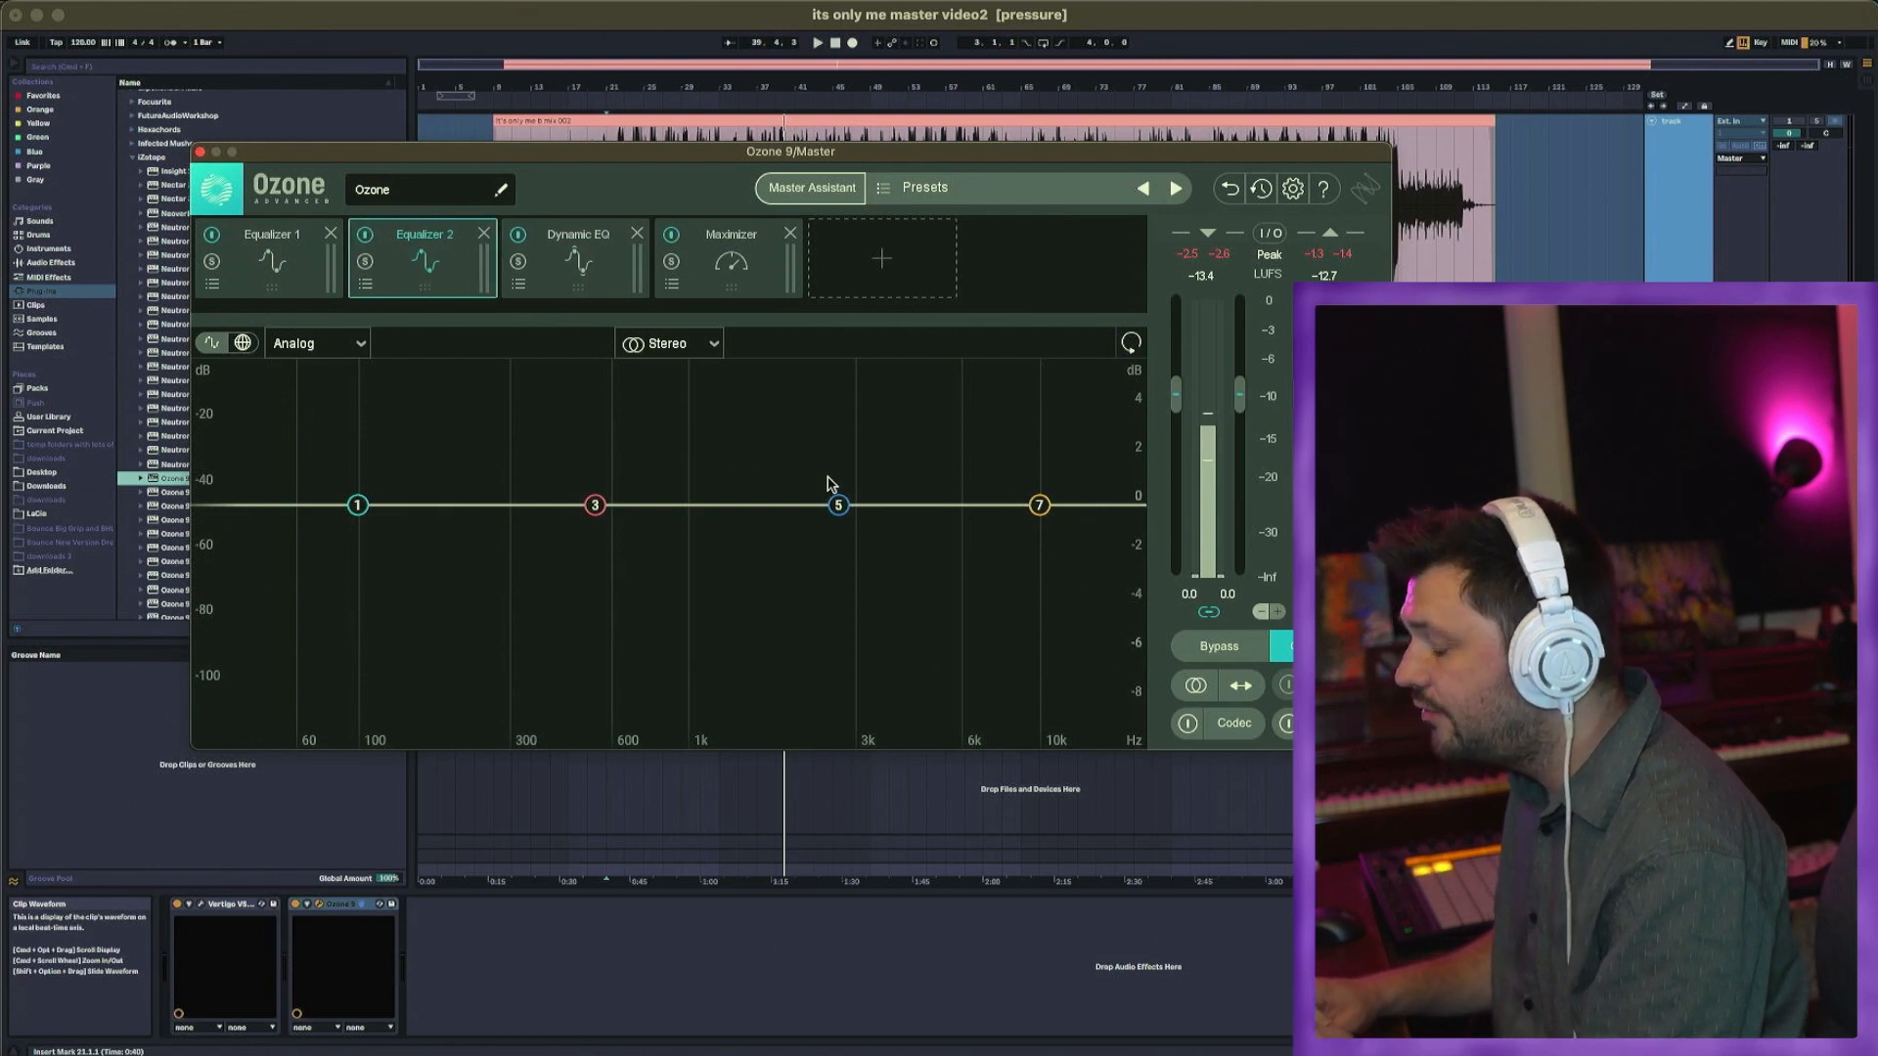
{"action": "left_click", "coordinate": [719, 350]}
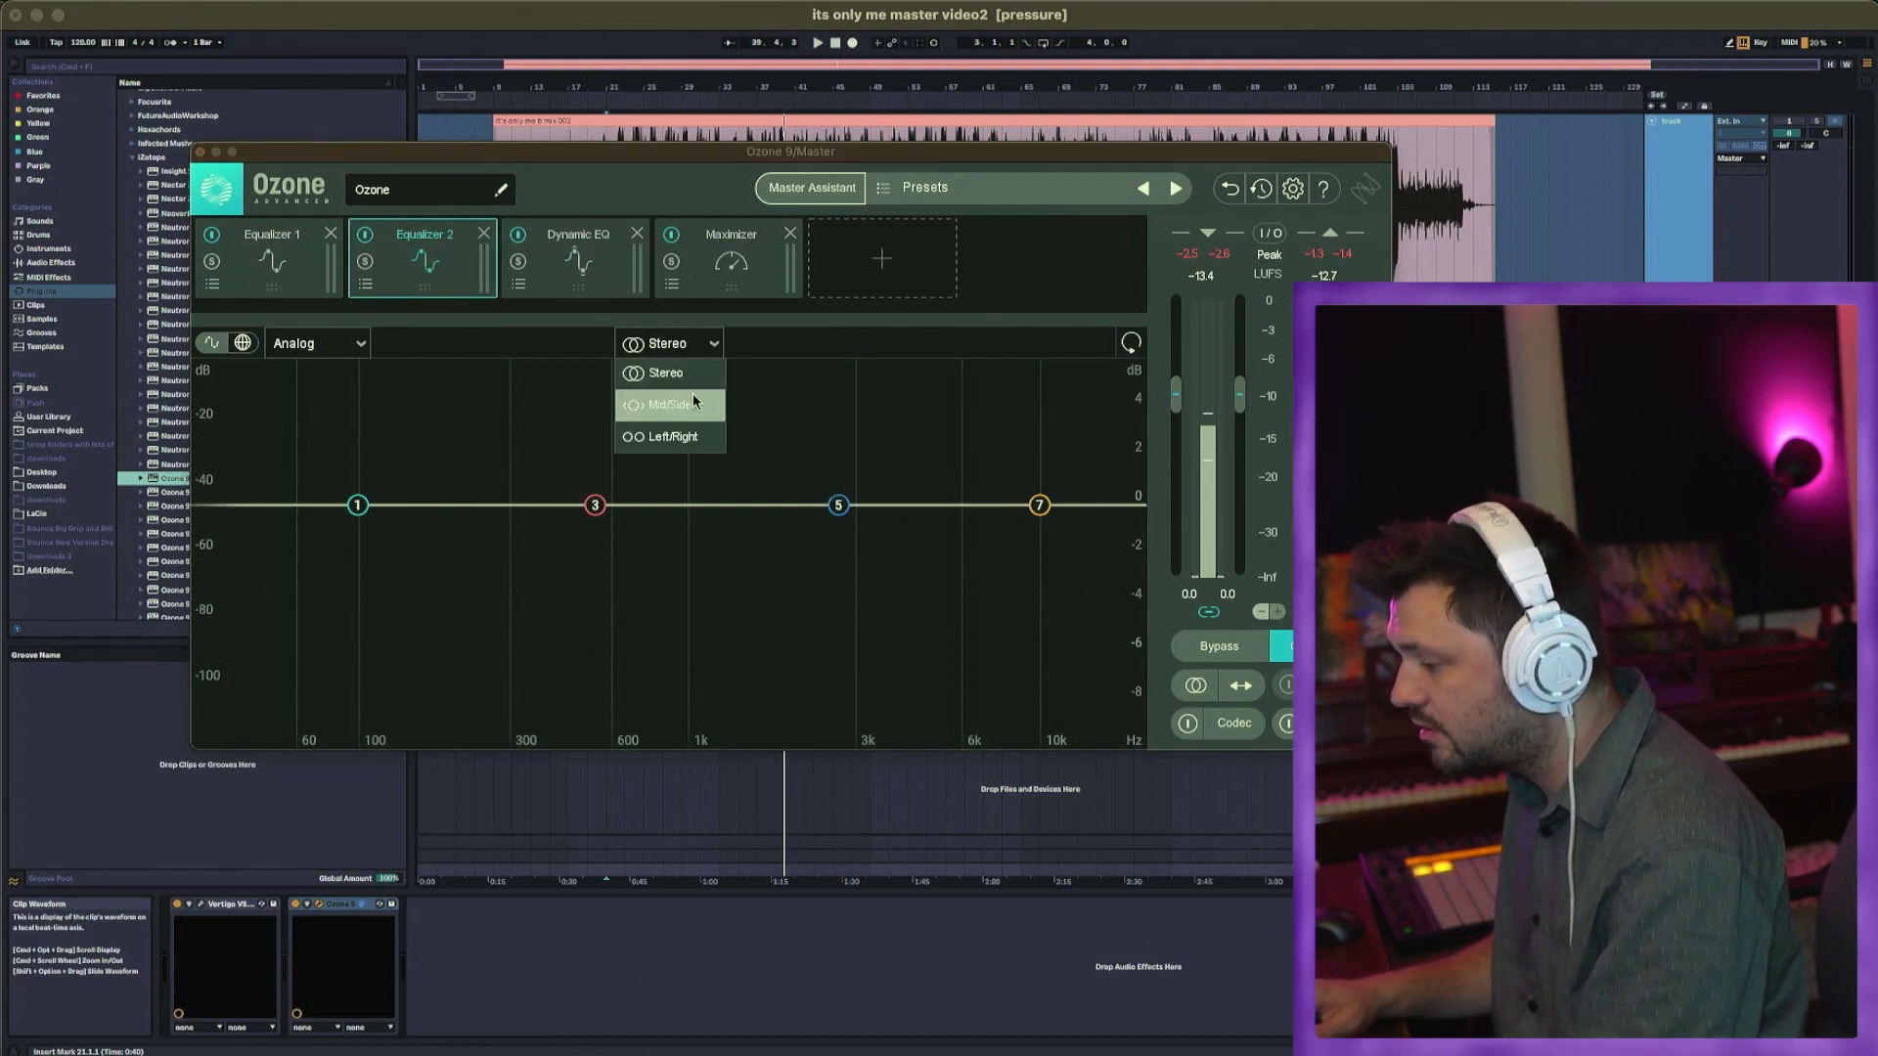
{"action": "left_click", "coordinate": [695, 438]}
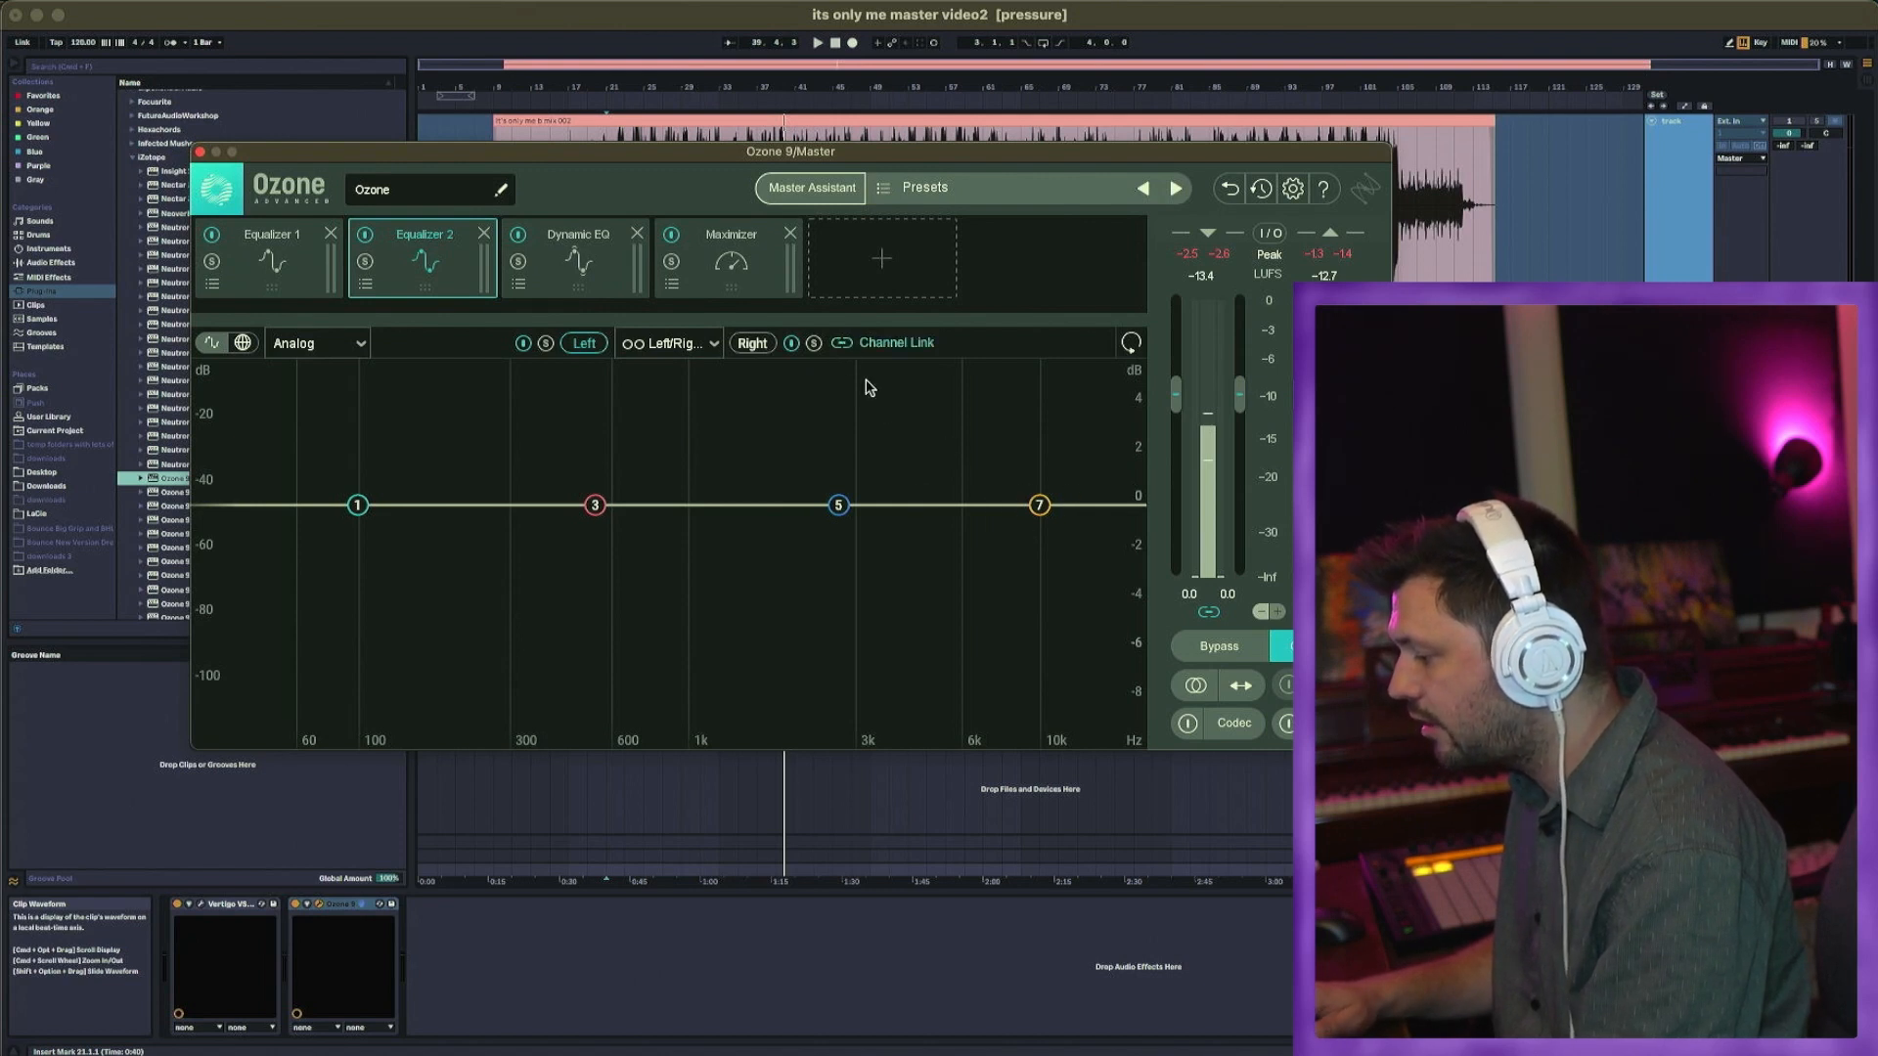
Step: In Equalizer 2, remove the highest band and boost the left channel with a bell of 0.7 dB at 9270 Hz, Q 0.7
{"action": "left_click", "coordinate": [1039, 506]}
{"action": "left_click", "coordinate": [946, 452]}
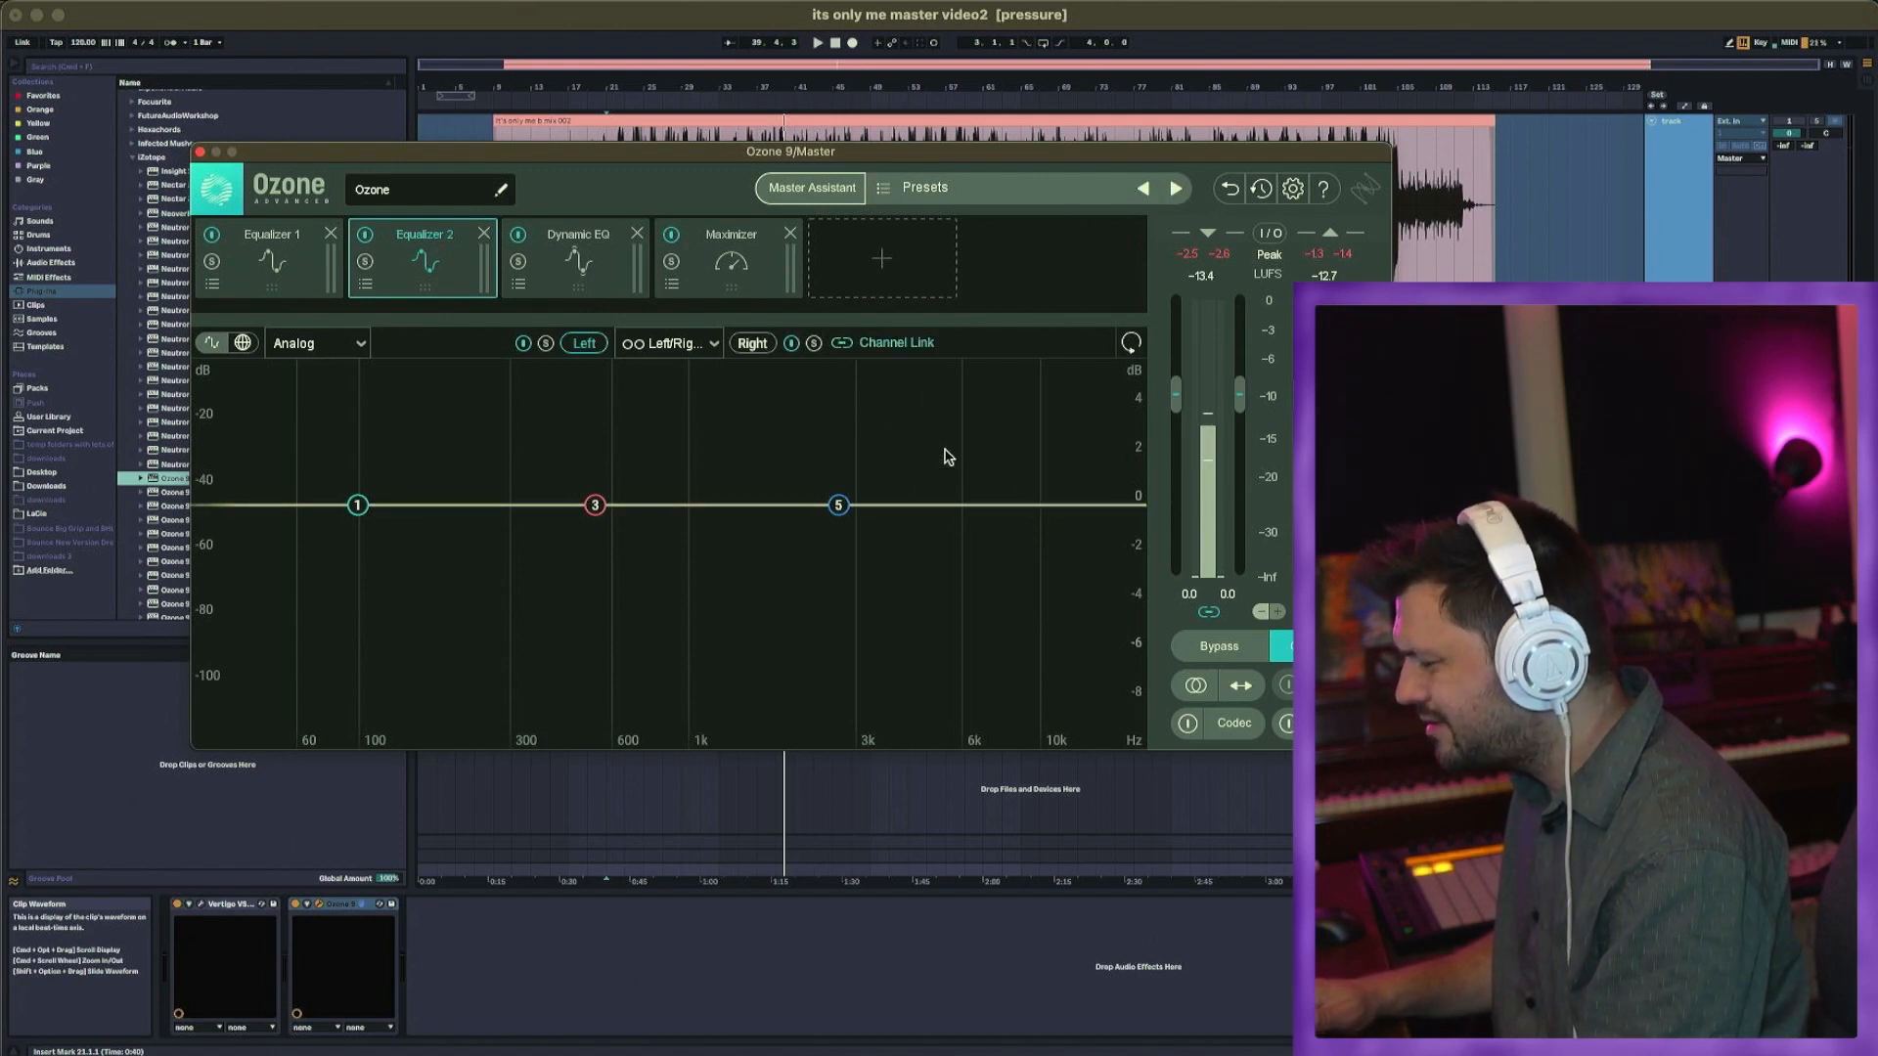
{"action": "left_click_drag", "start_coordinate": [830, 504], "coordinate": [1050, 486]}
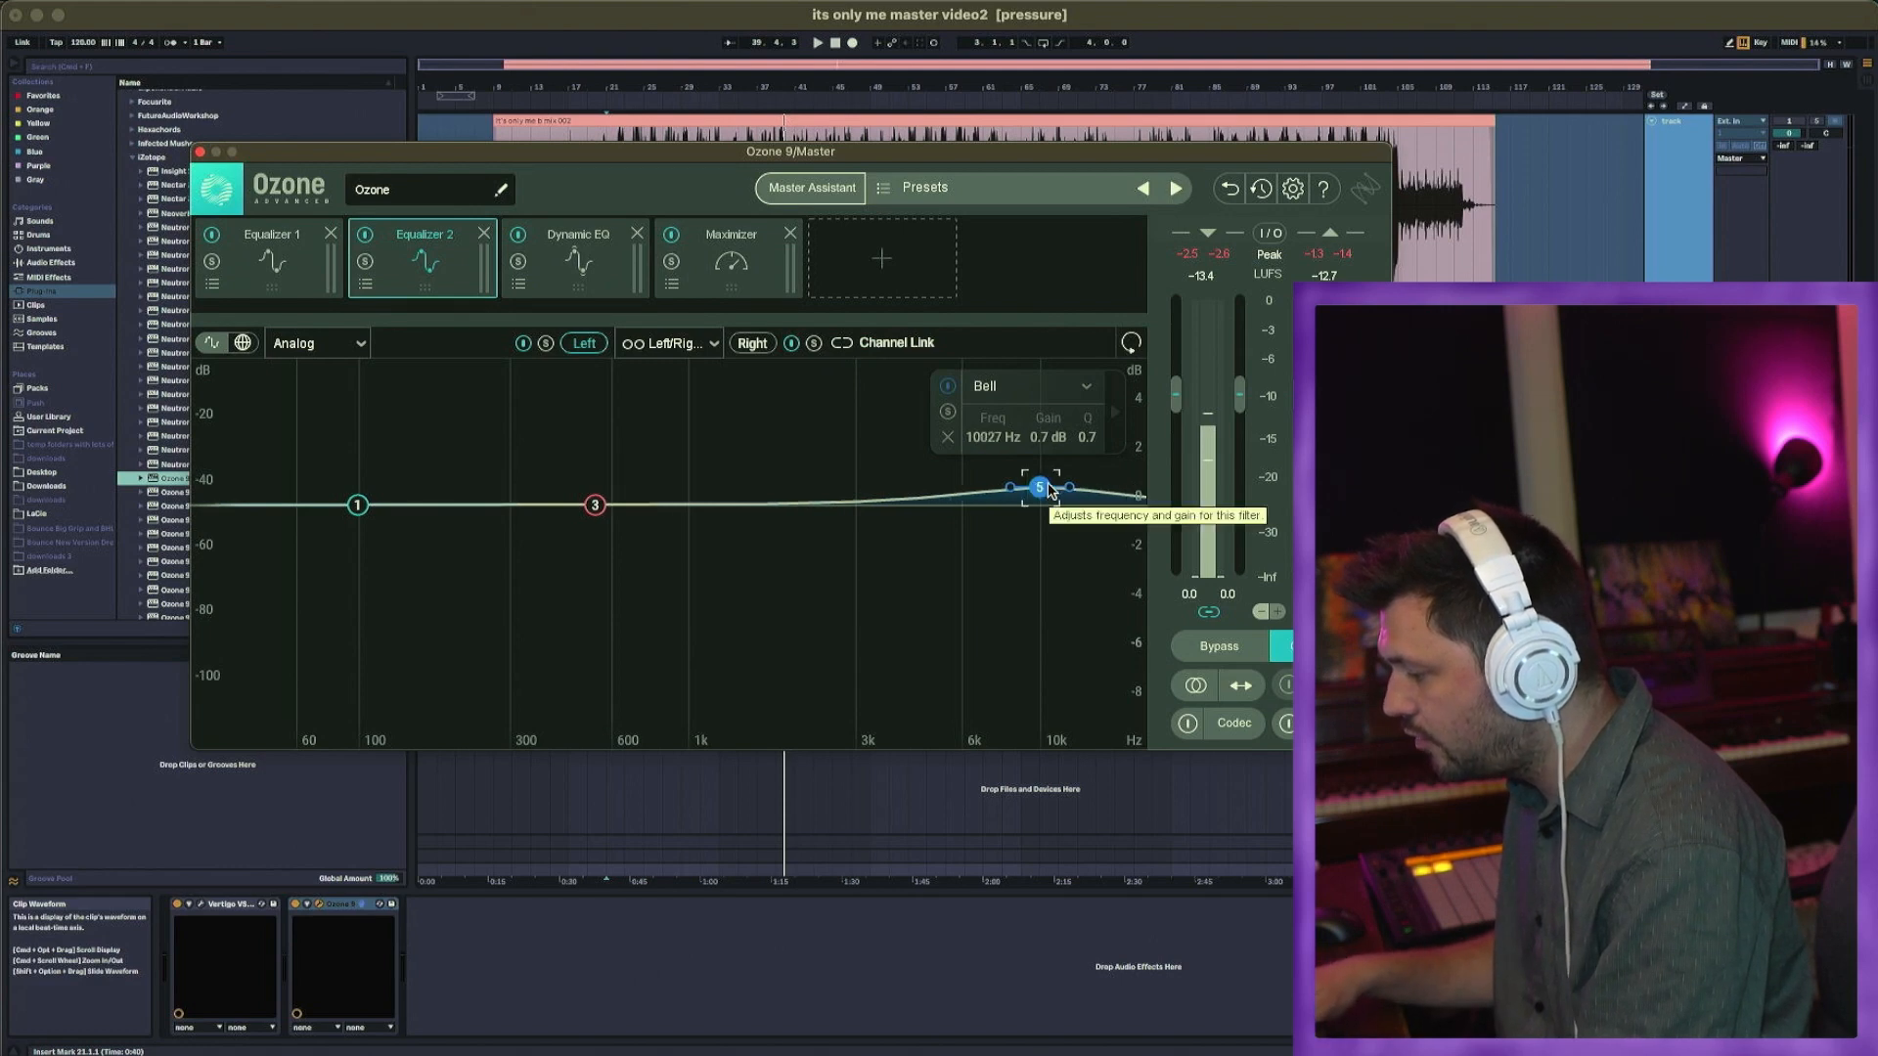
{"action": "left_click_drag", "start_coordinate": [1049, 489], "coordinate": [1038, 489]}
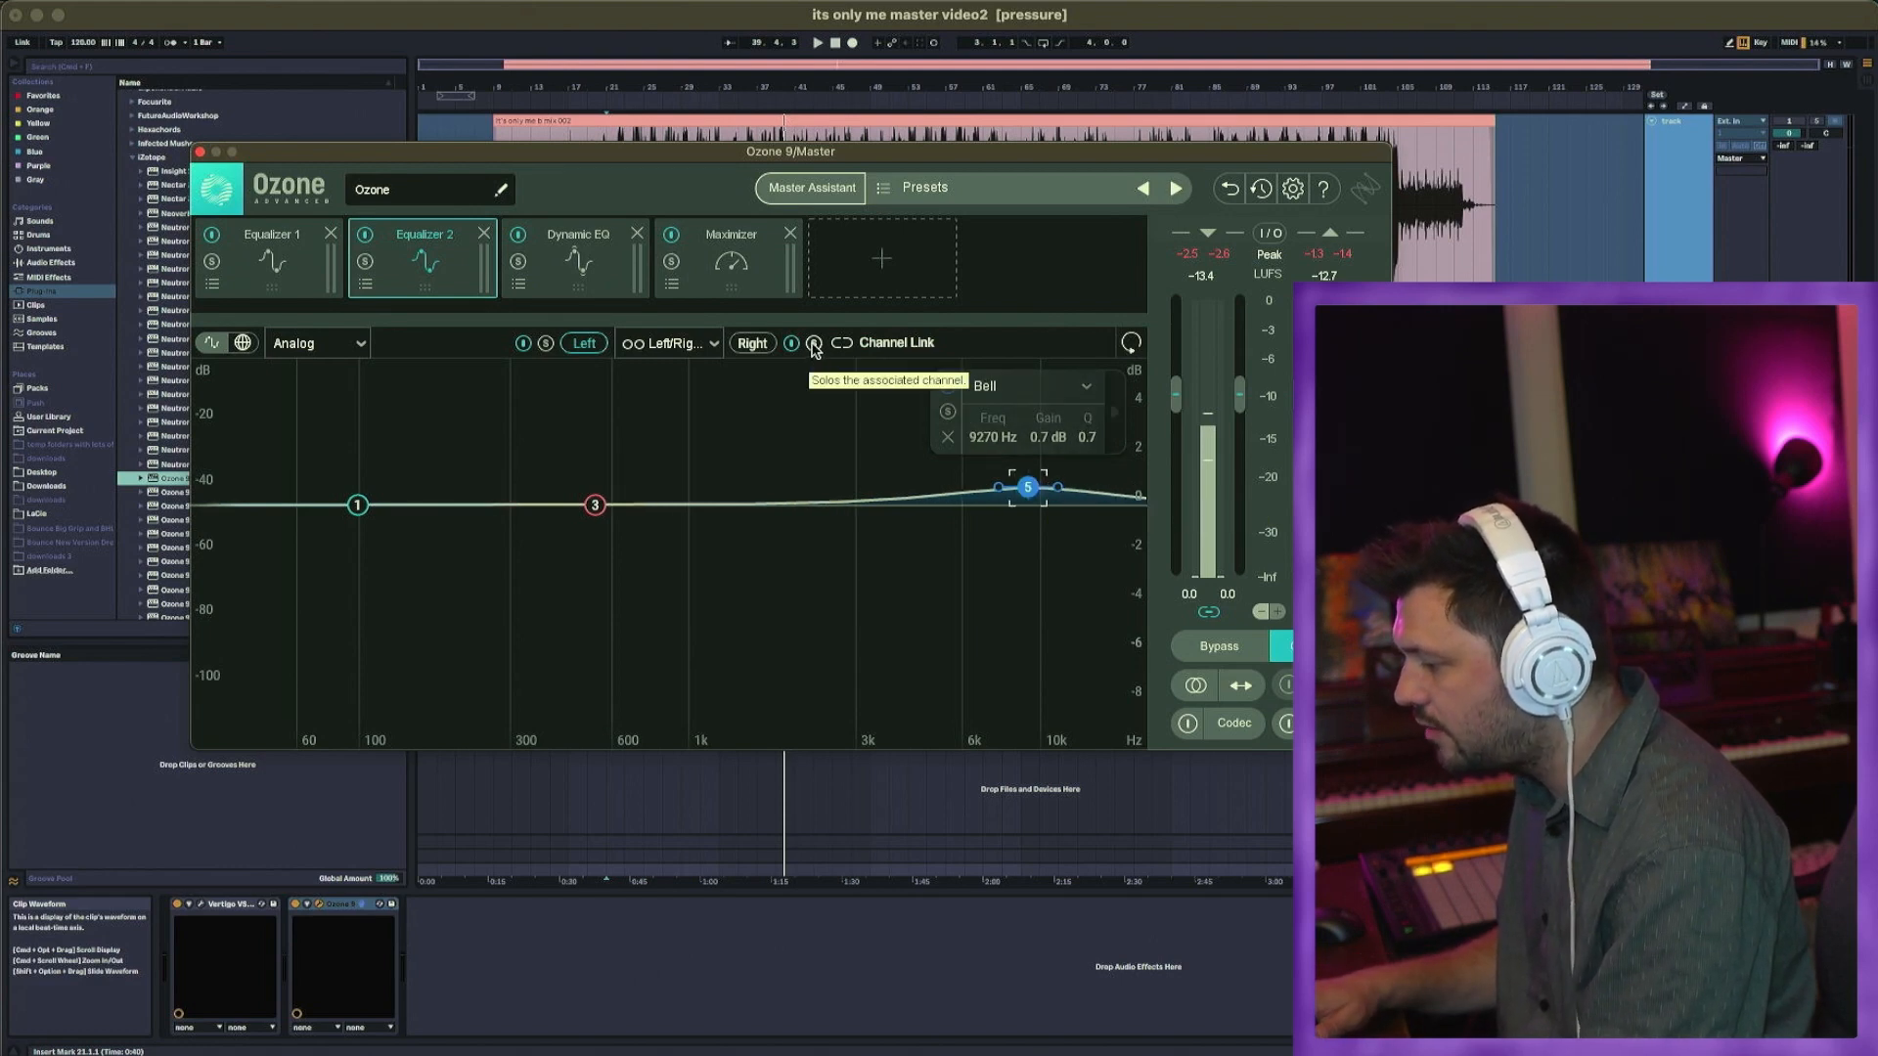
{"action": "left_click", "coordinate": [753, 342]}
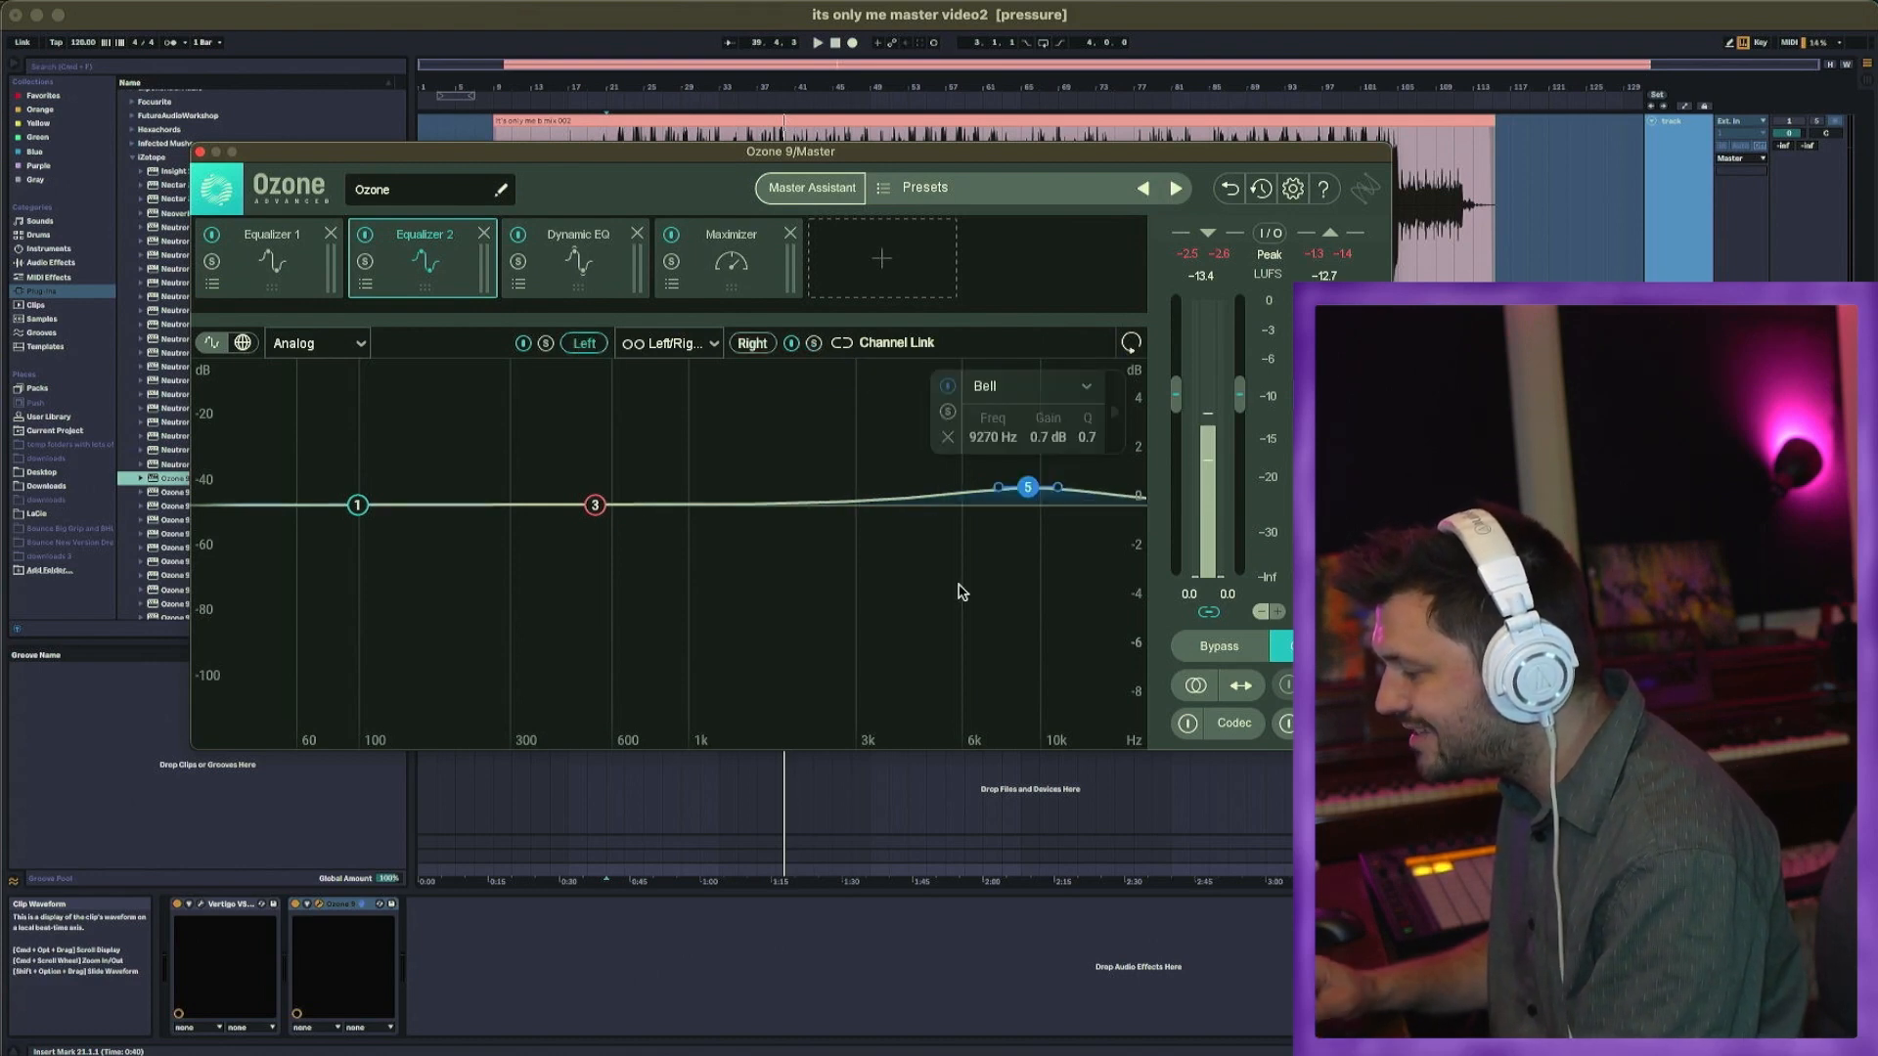
Step: Play the song and compare the sound with Equalizer 2 bypassed and active
{"action": "left_click", "coordinate": [365, 236]}
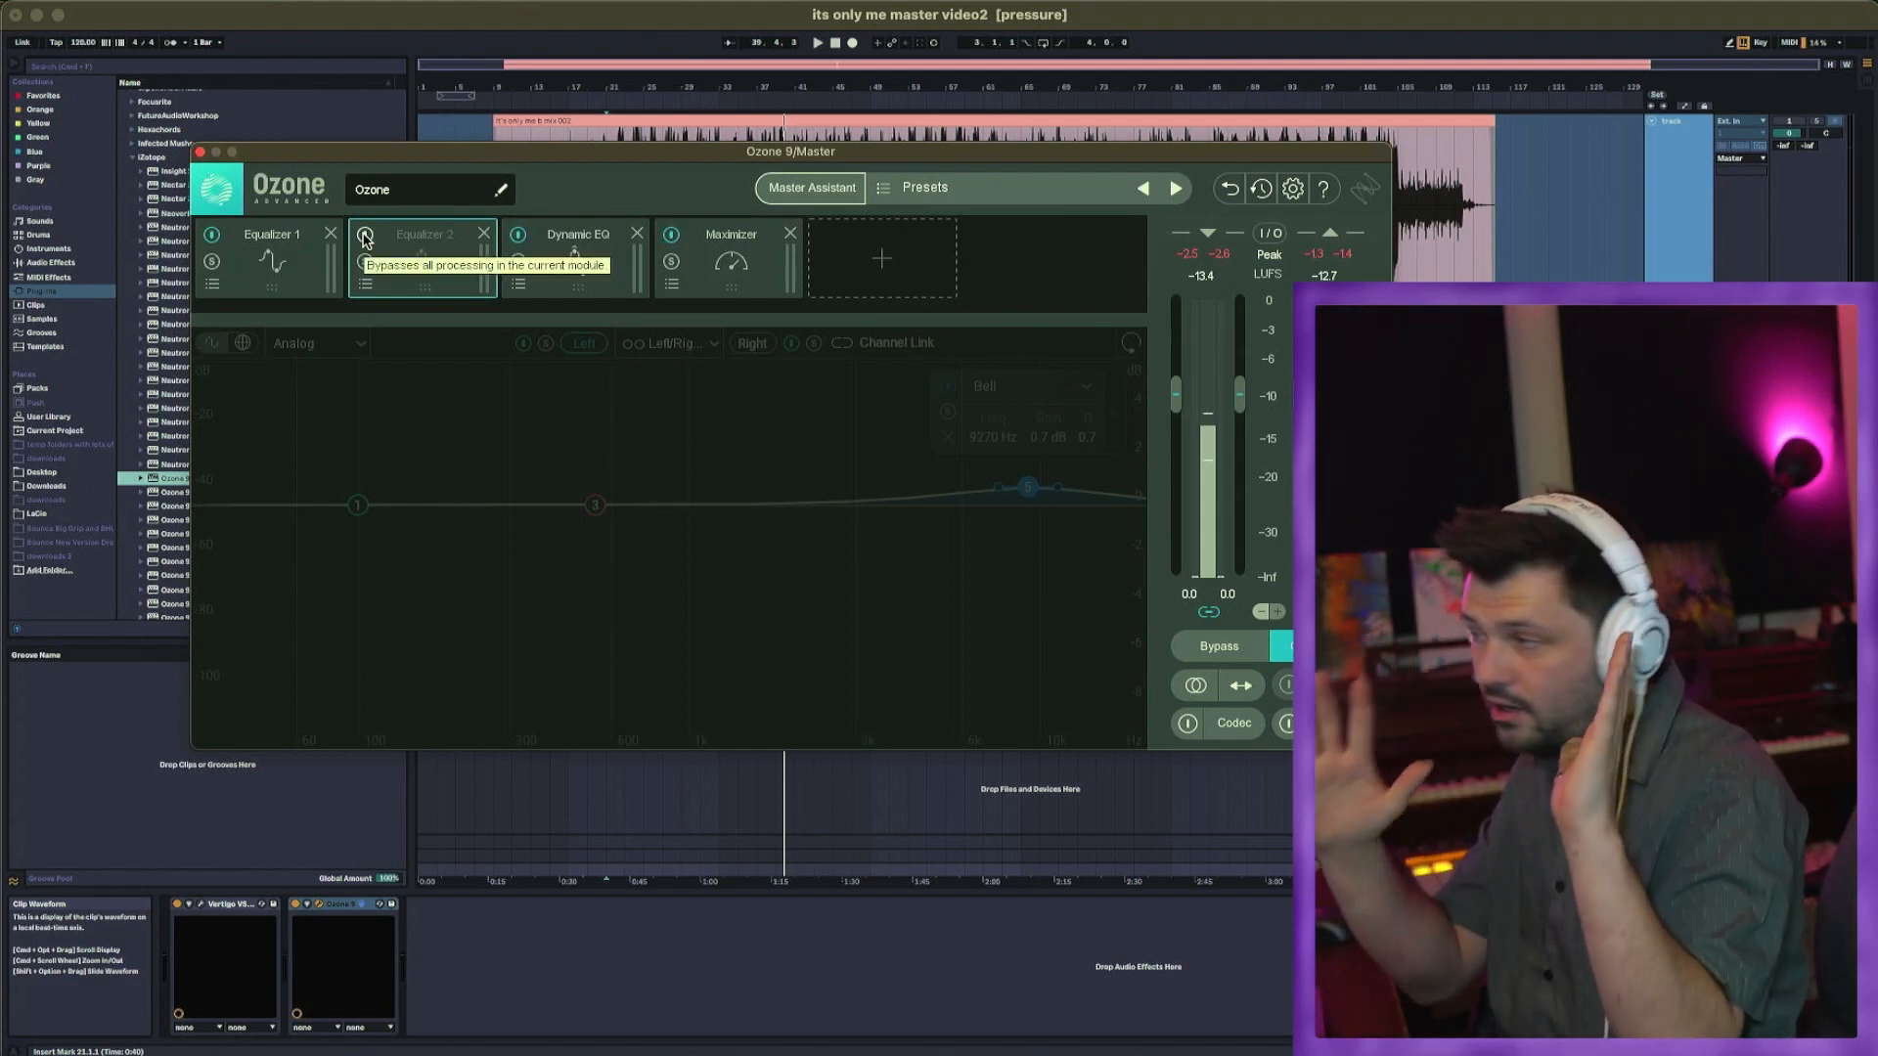
{"action": "key", "text": "space"}
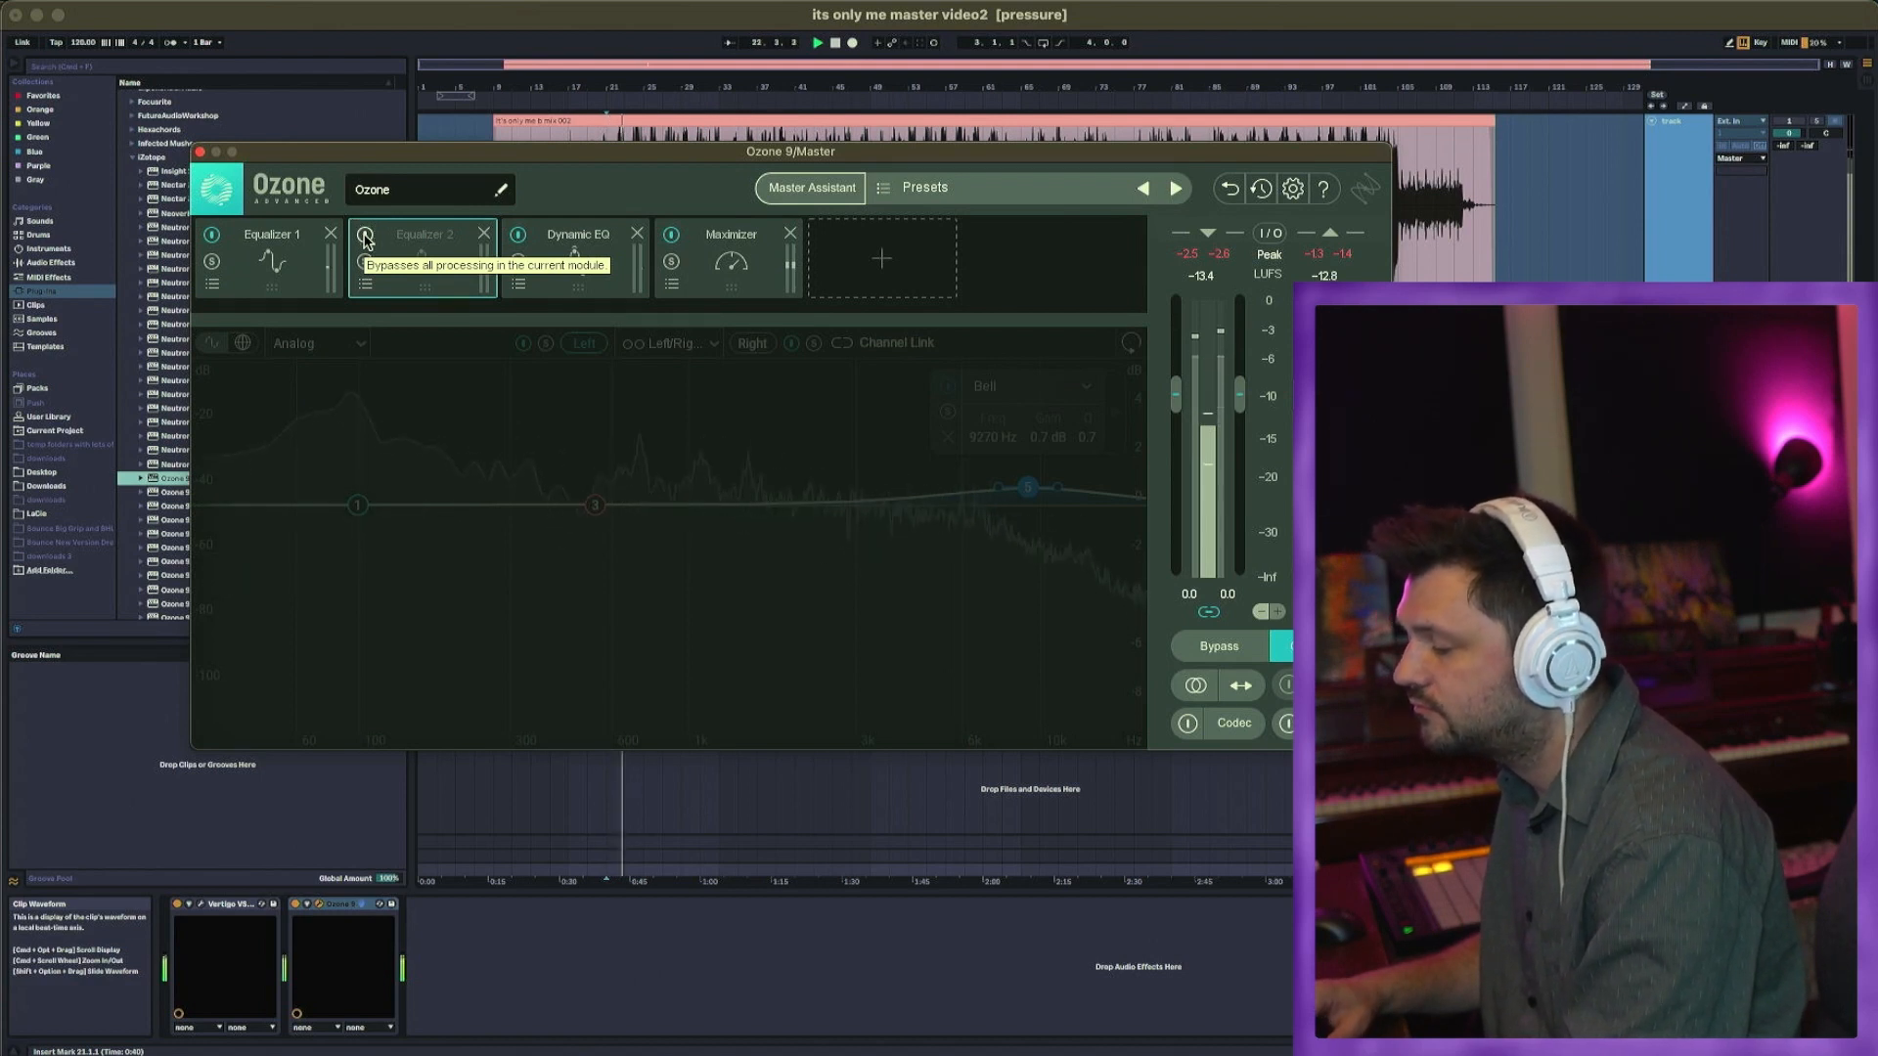
{"action": "left_click", "coordinate": [365, 237]}
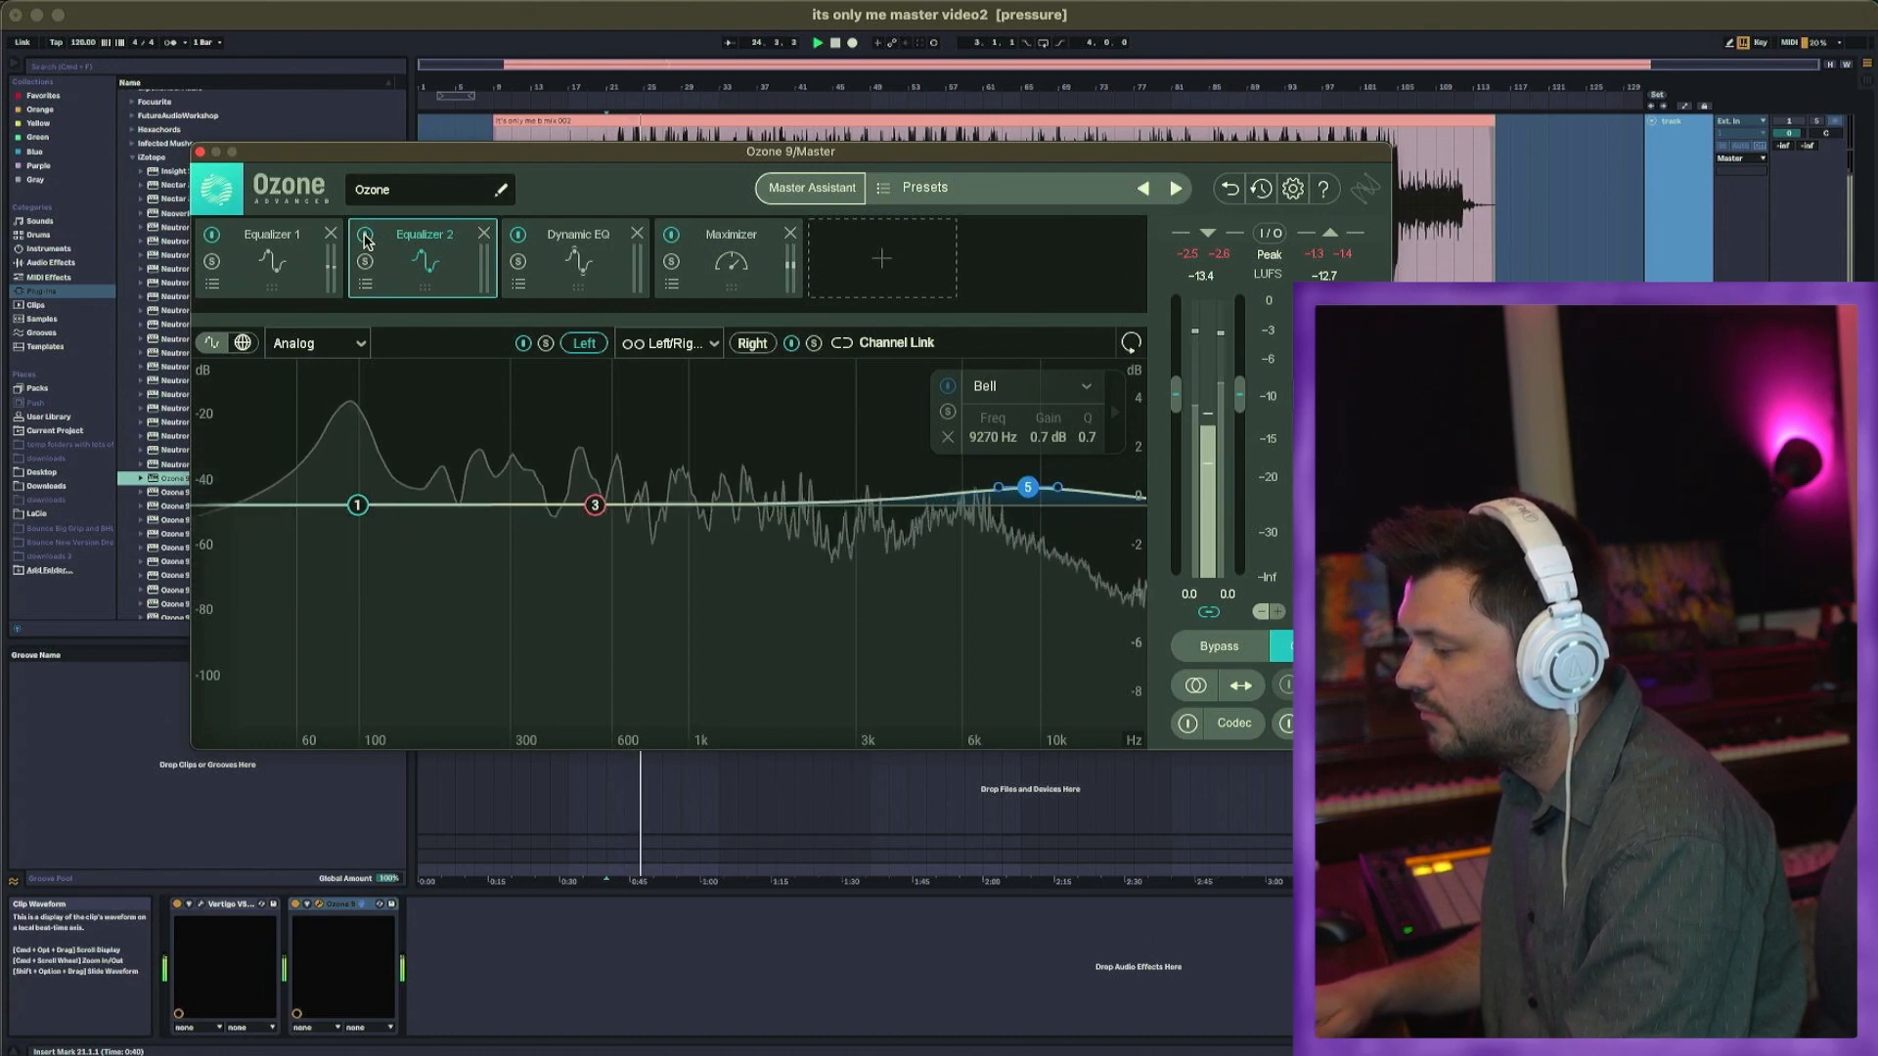
{"action": "key", "text": "space"}
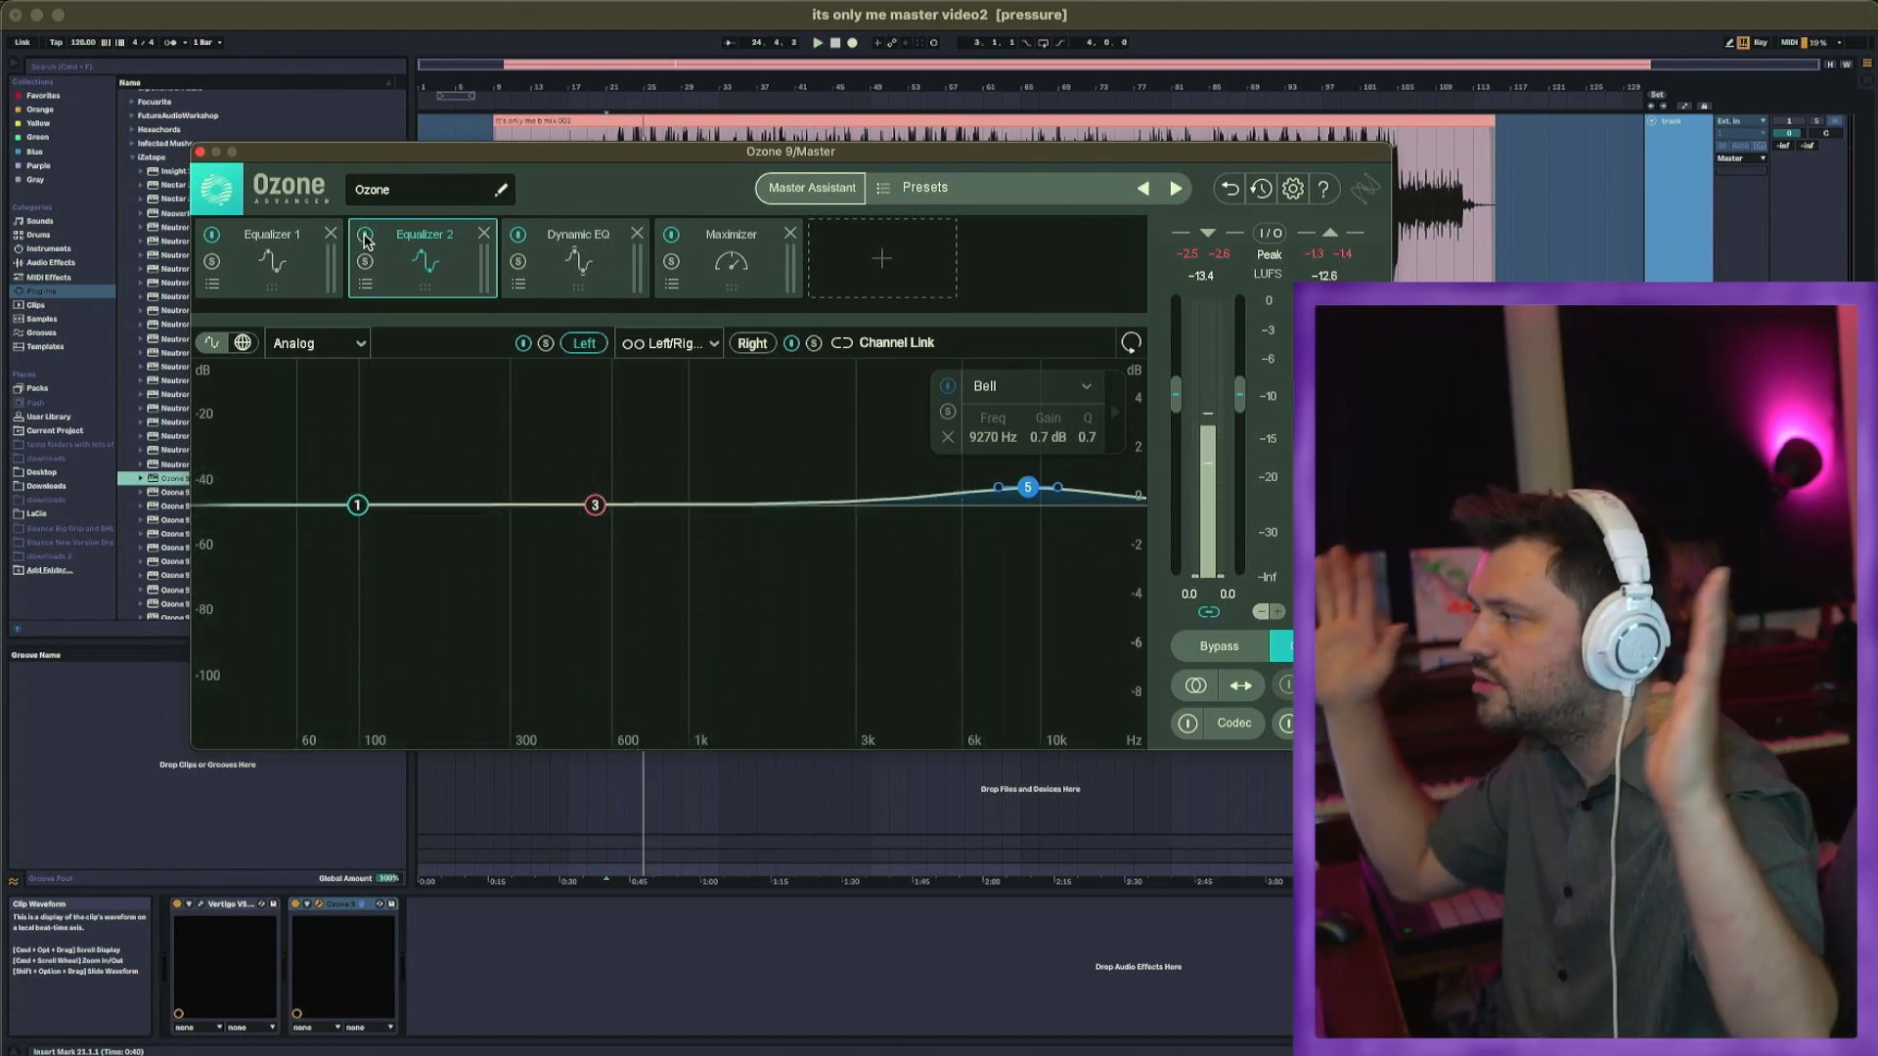
Step: Add a Vintage Tape module and place it first in the Ozone chain
{"action": "left_click", "coordinate": [877, 257]}
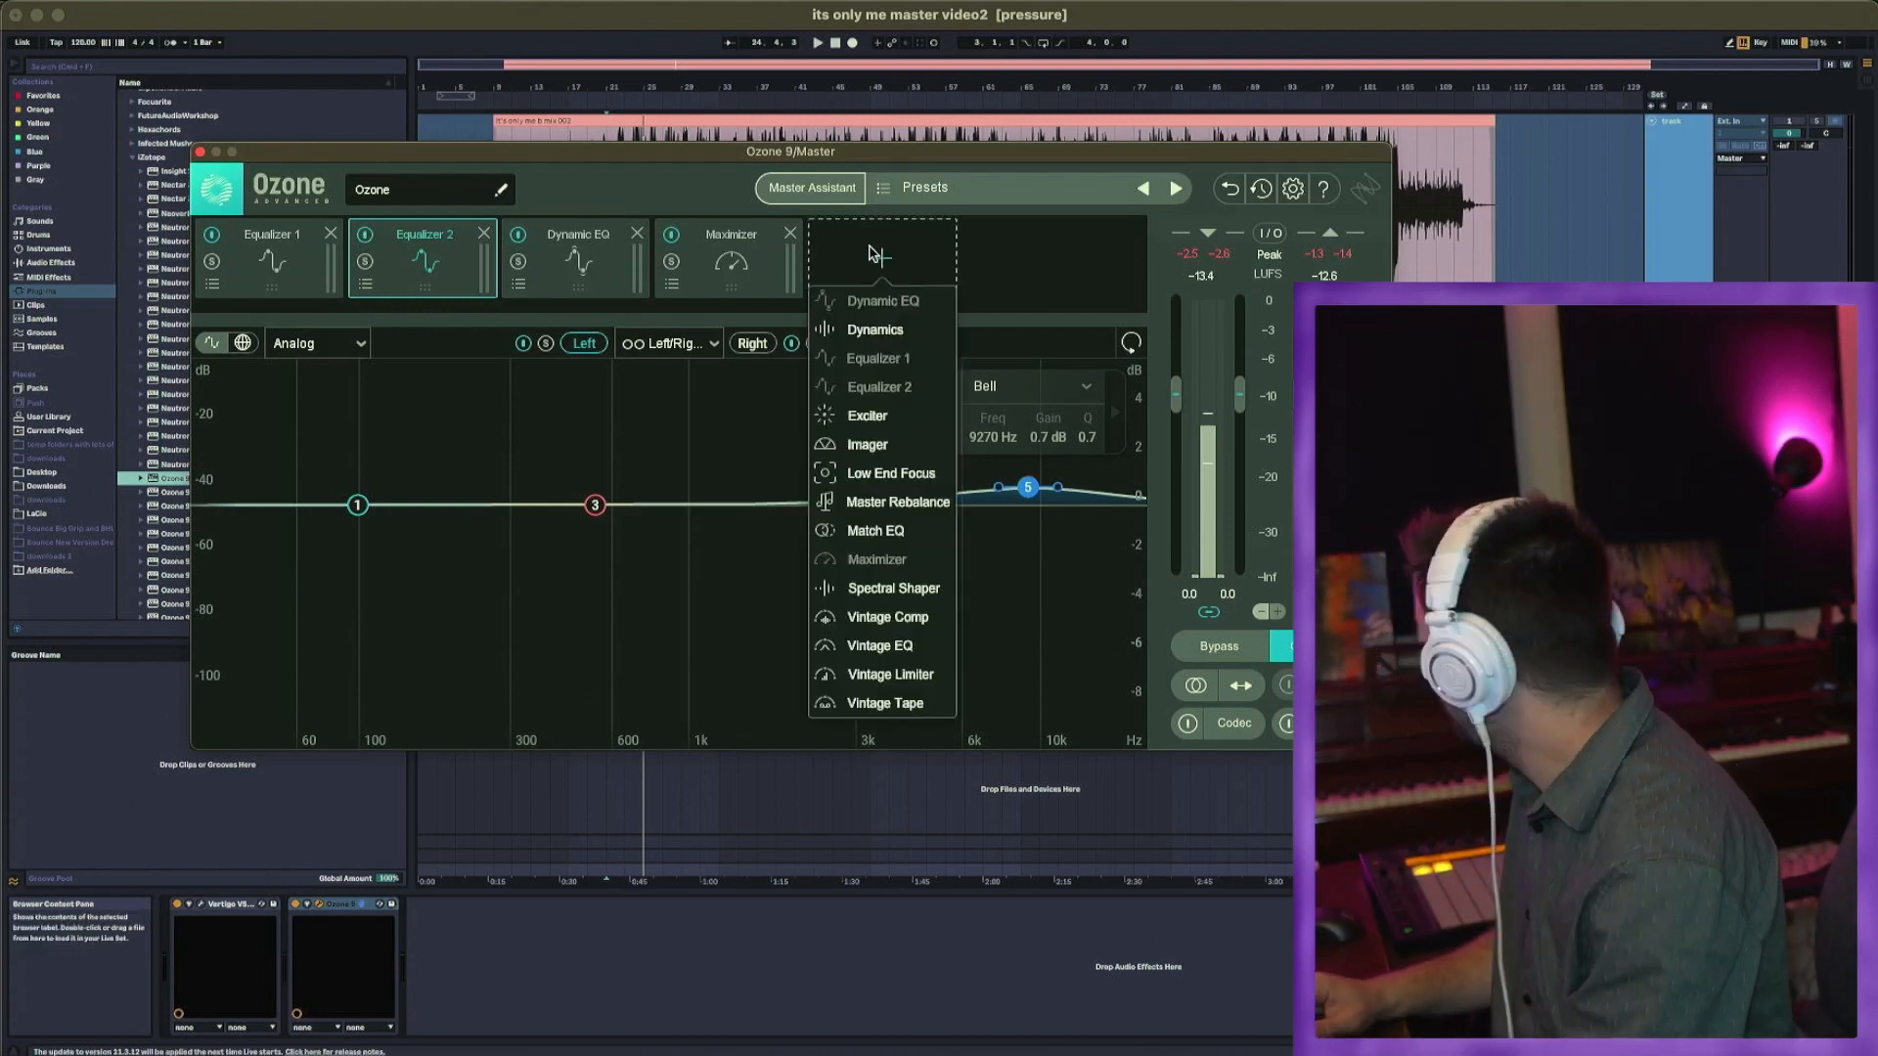
{"action": "left_click", "coordinate": [878, 702]}
{"action": "left_click_drag", "start_coordinate": [918, 267], "coordinate": [319, 281]}
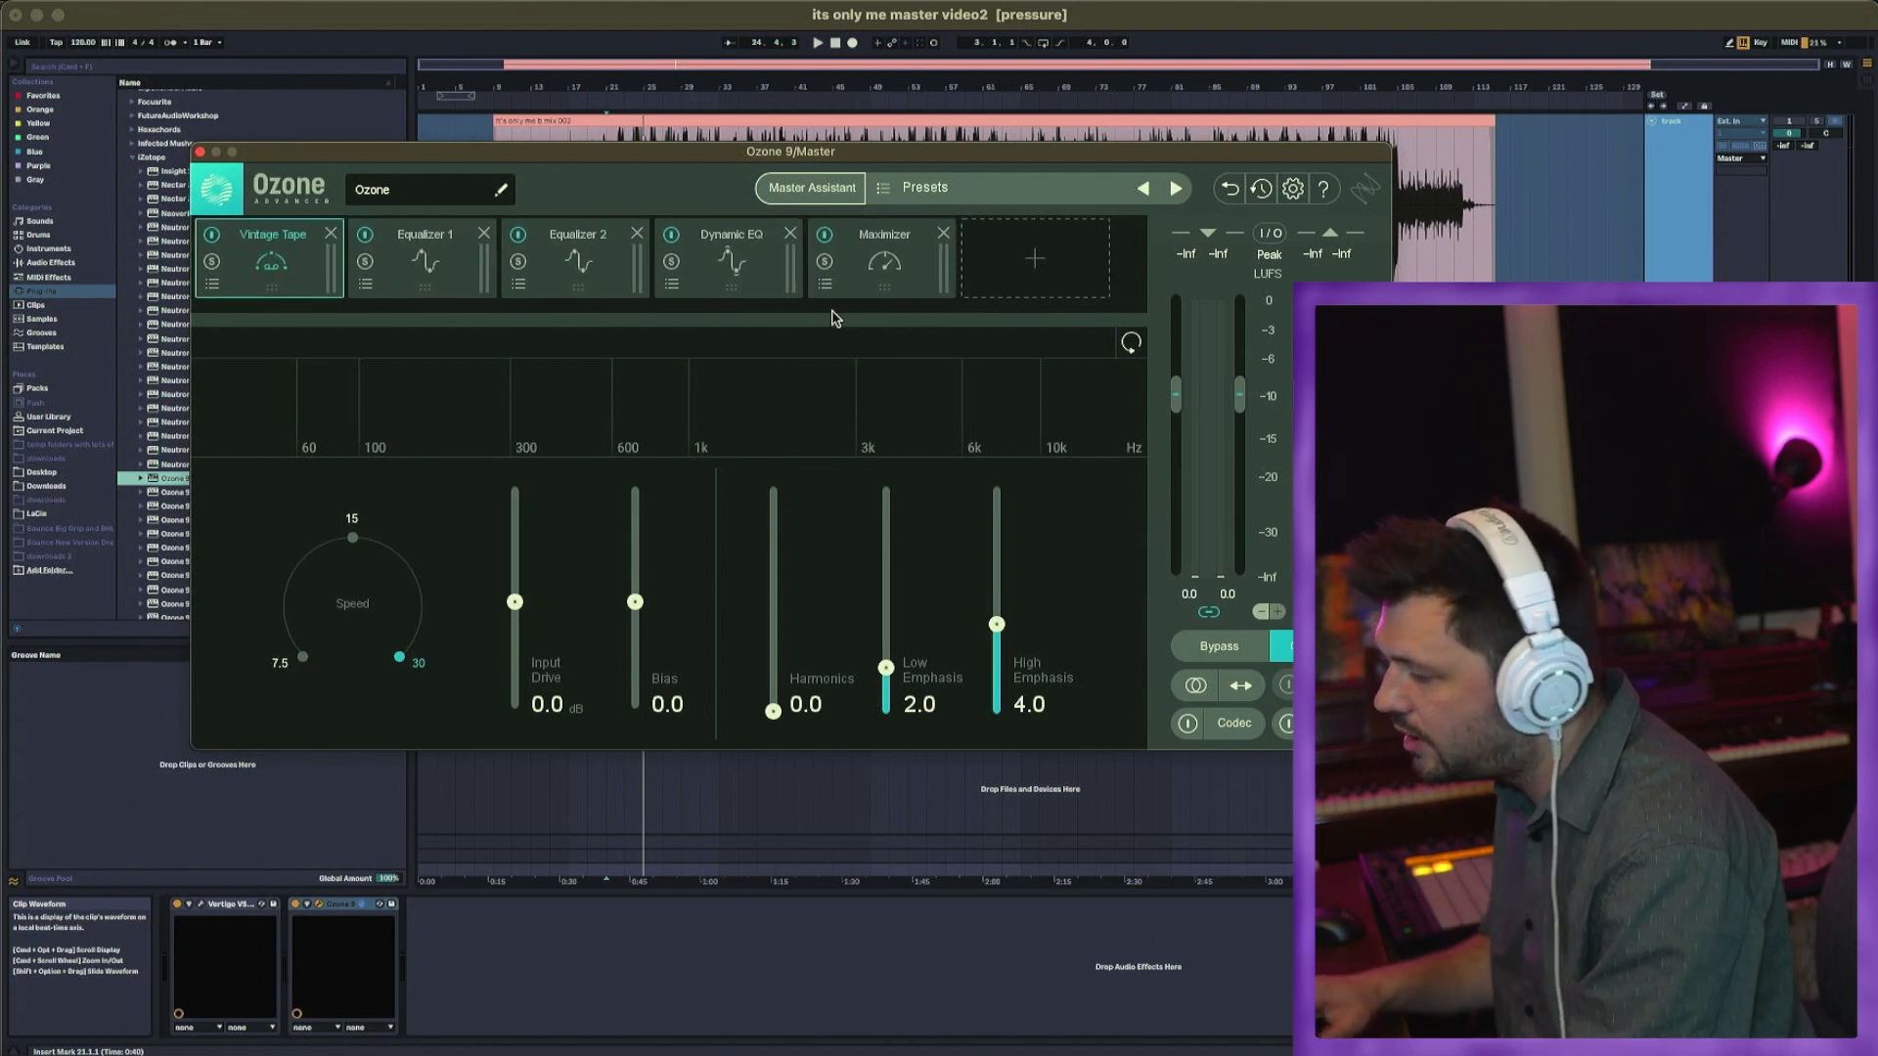
Step: Load the Smooth Polish preset in Vintage Tape and lower its input drive to about 2.4 dB during playback
{"action": "left_click", "coordinate": [212, 283]}
{"action": "scroll", "coordinate": [1193, 430], "scroll_direction": "down", "scroll_amount": 6}
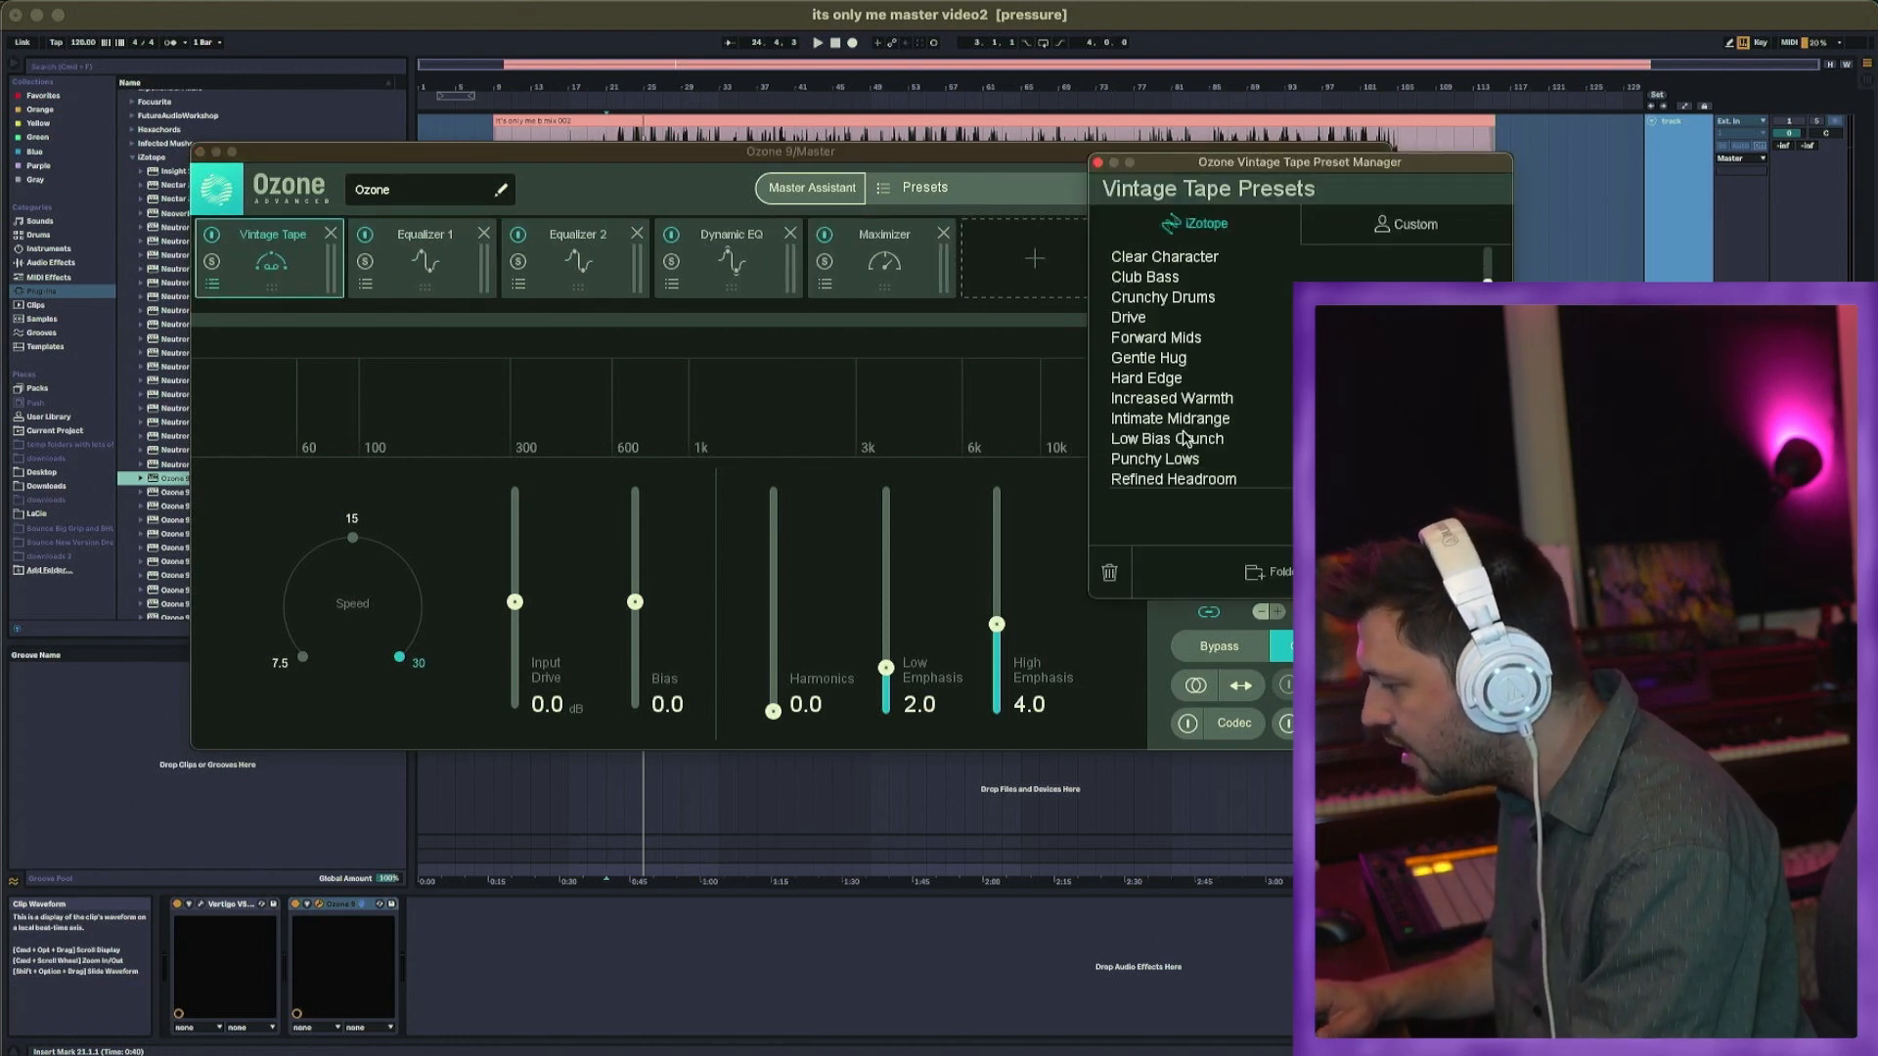
{"action": "left_click", "coordinate": [1182, 440]}
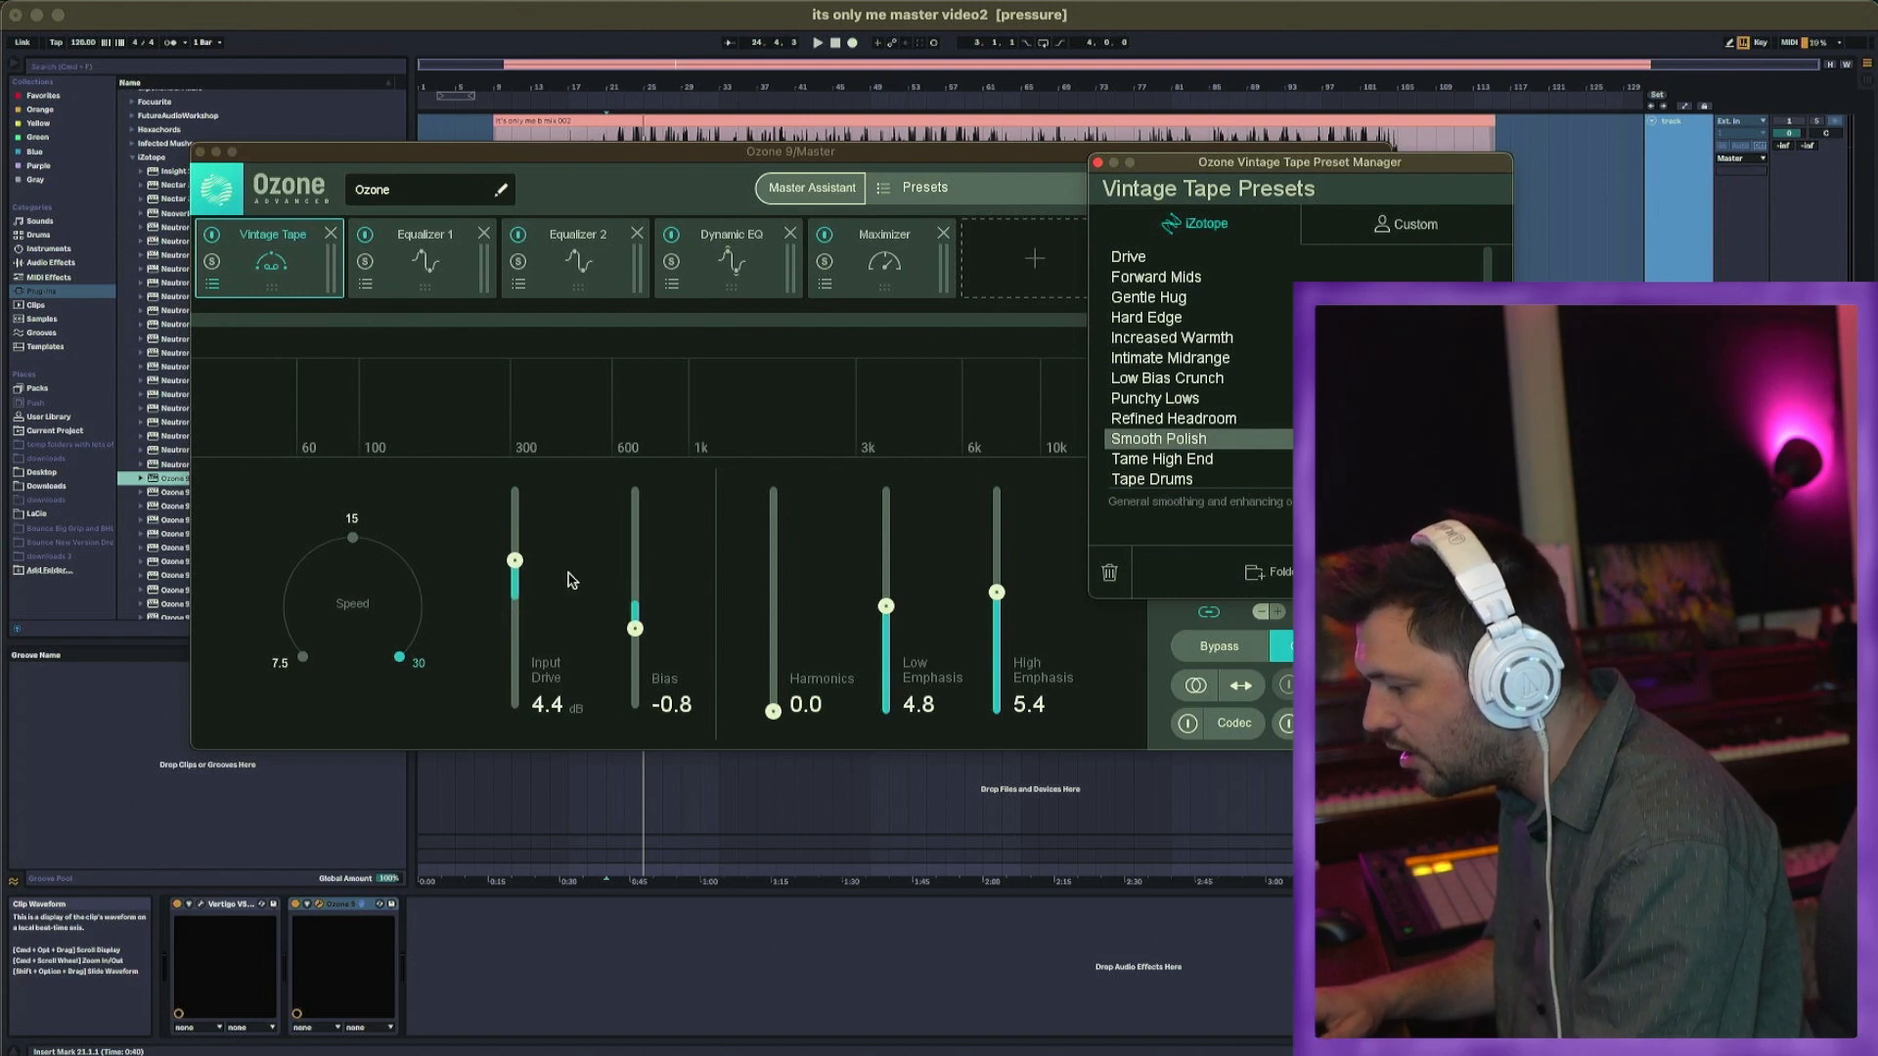
{"action": "left_click", "coordinate": [1099, 164]}
{"action": "key", "text": "space"}
{"action": "mouse_move", "coordinate": [526, 576]}
{"action": "left_mouse_down"}
{"action": "mouse_move", "coordinate": [516, 592]}
{"action": "mouse_move", "coordinate": [516, 502]}
{"action": "mouse_move", "coordinate": [516, 596]}
{"action": "left_mouse_up"}
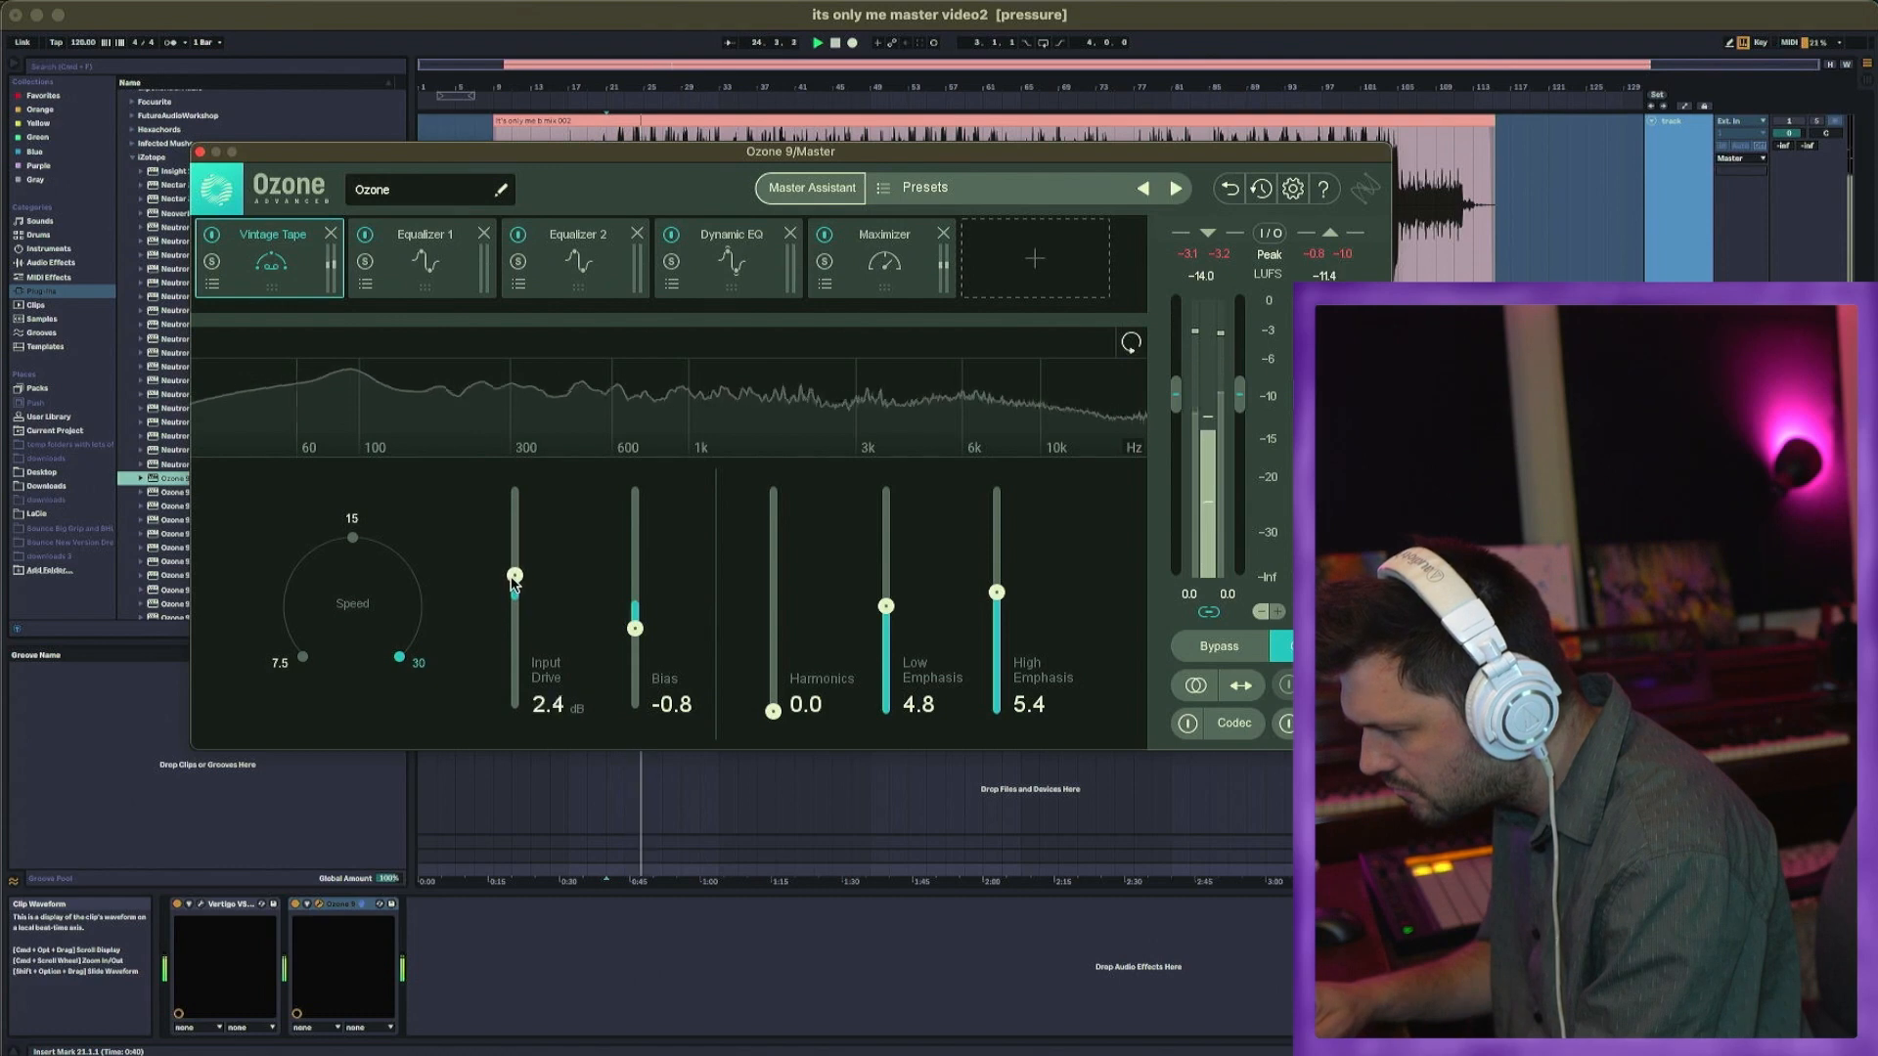
Step: Lower the Maximizer threshold to -3.5 dB and compare the playing master with Ozone bypassed
{"action": "left_click", "coordinate": [841, 289]}
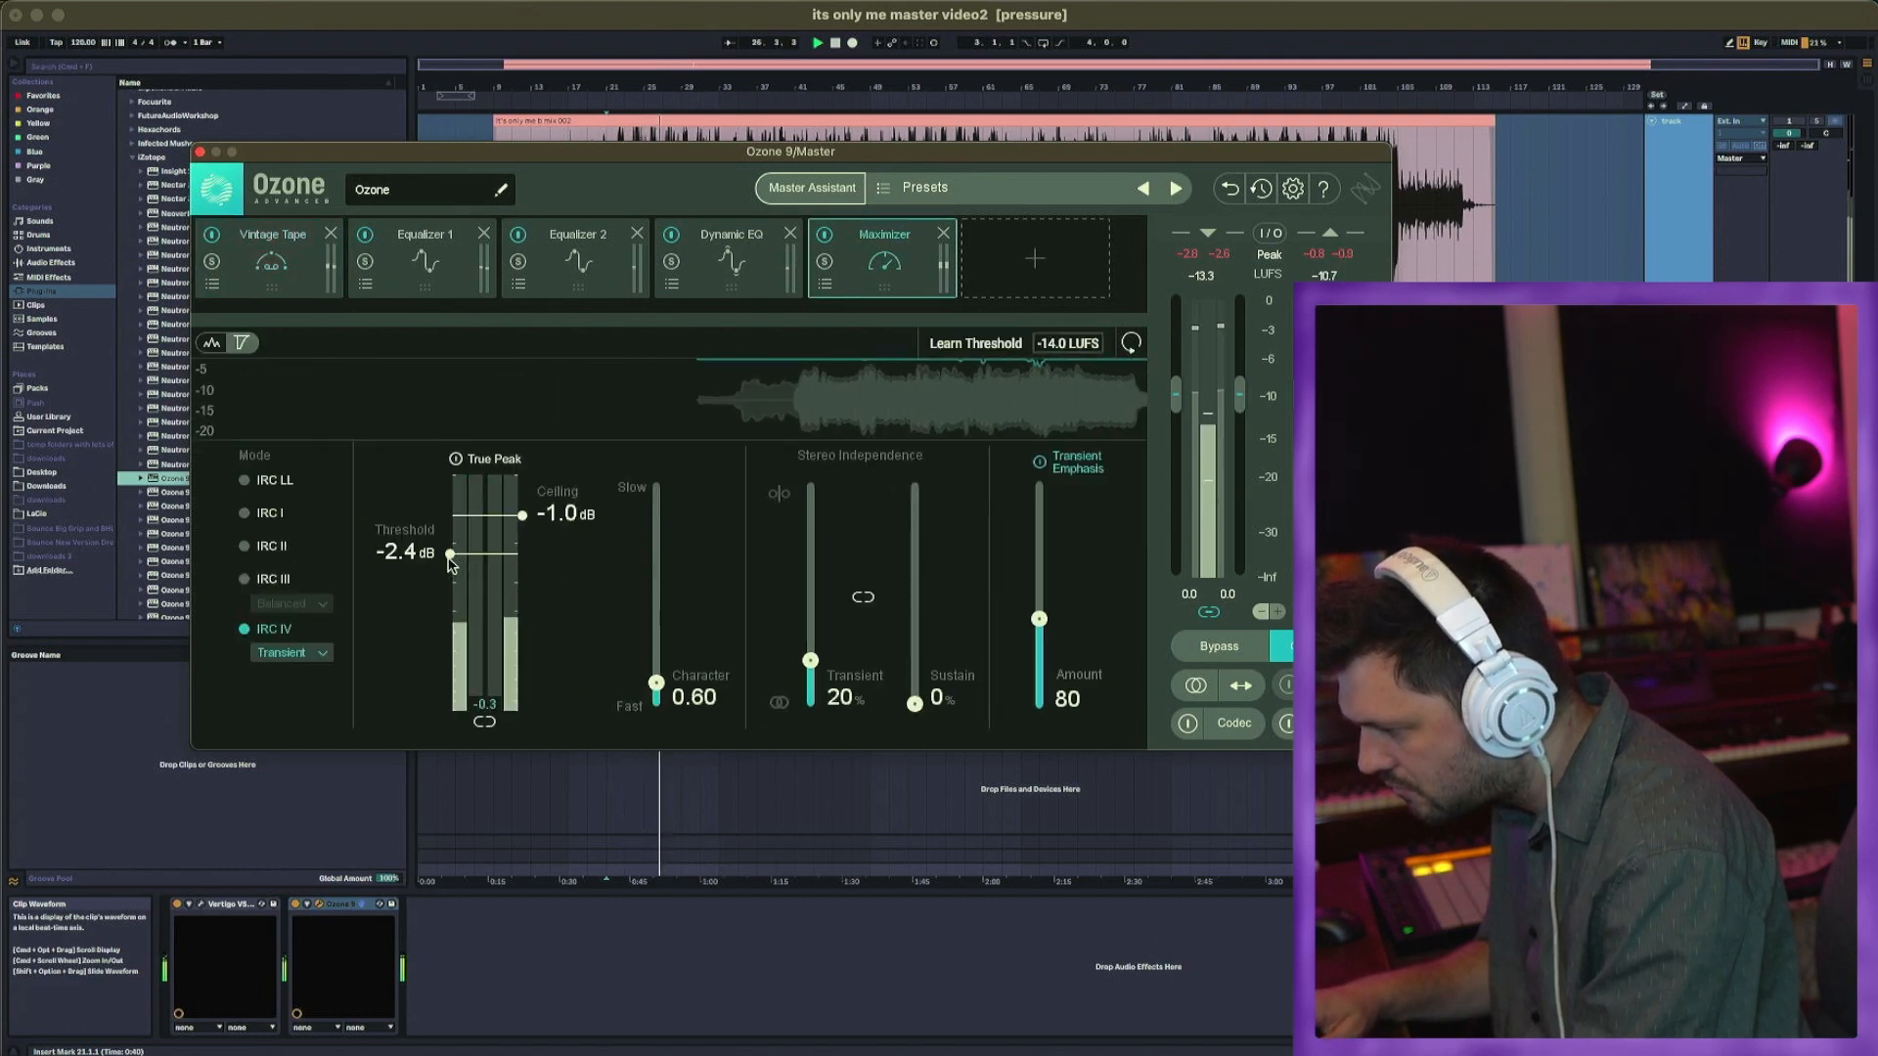
{"action": "left_click_drag", "start_coordinate": [450, 564], "coordinate": [450, 586]}
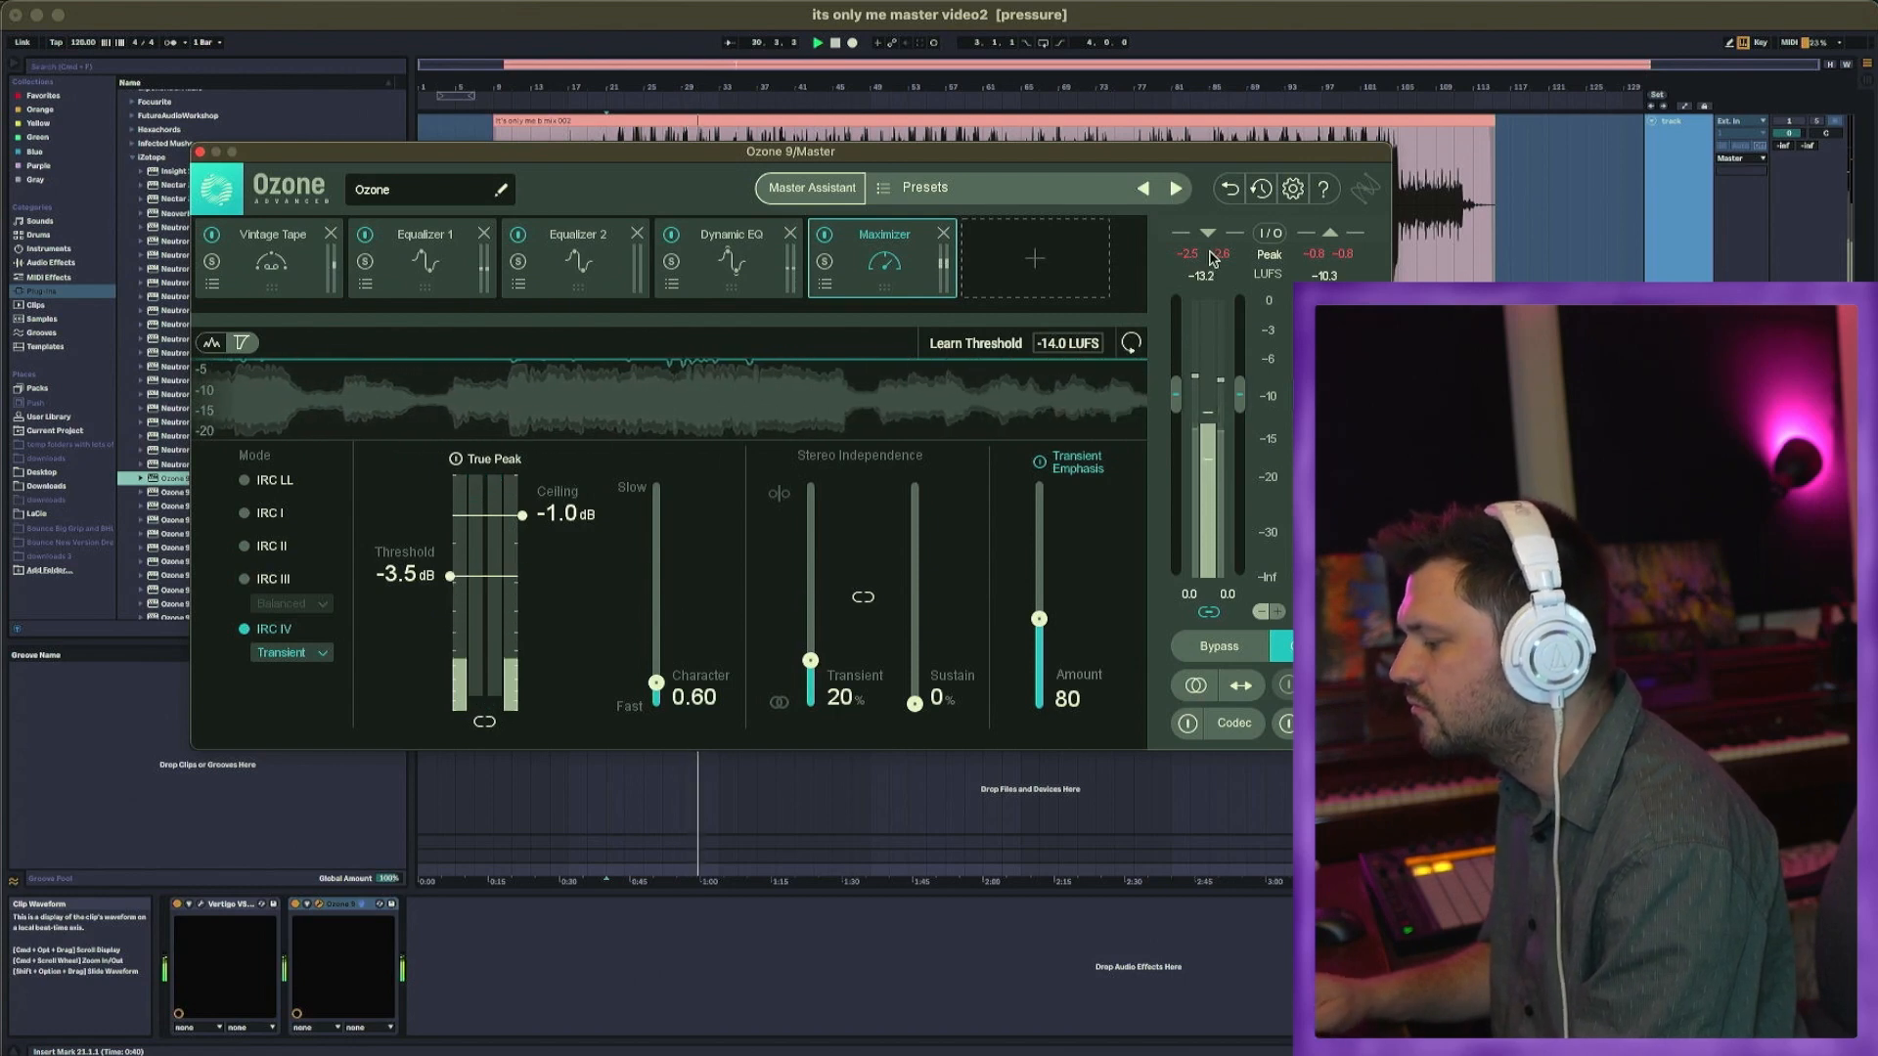
{"action": "left_click", "coordinate": [1250, 638]}
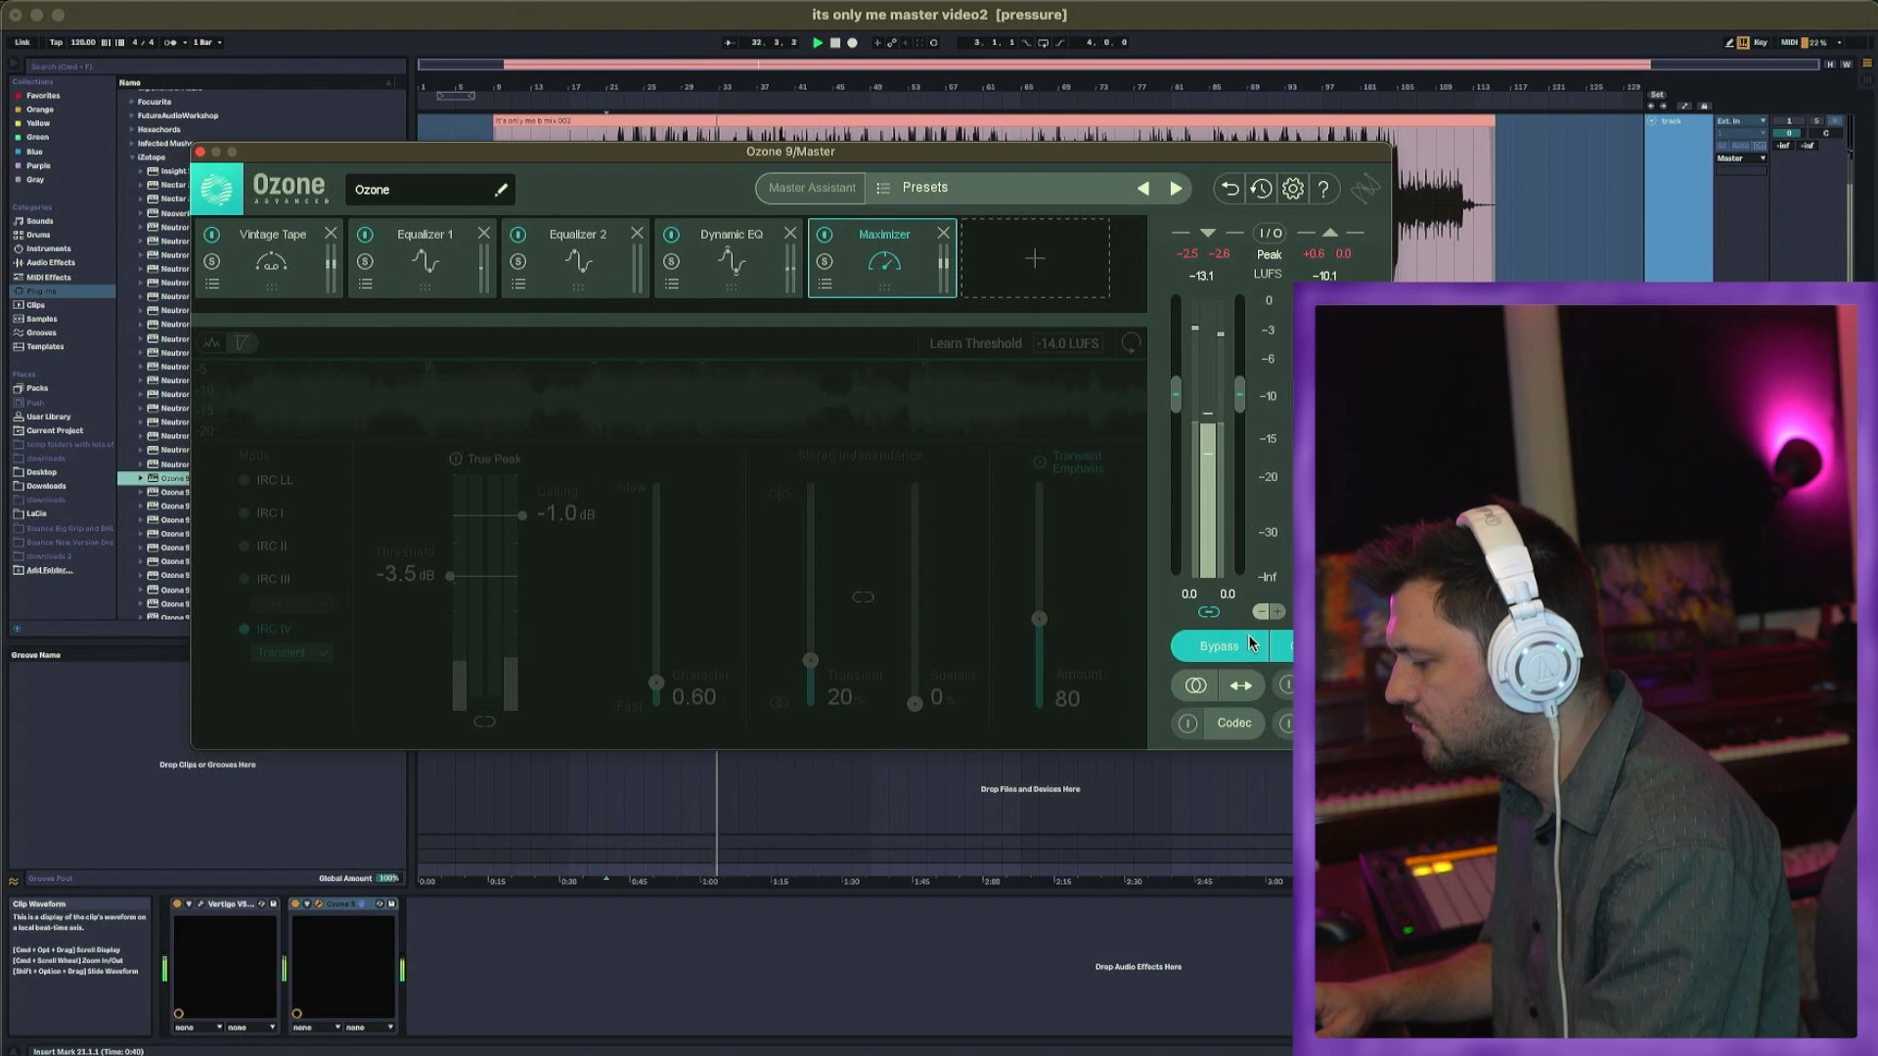
{"action": "left_click", "coordinate": [1249, 641]}
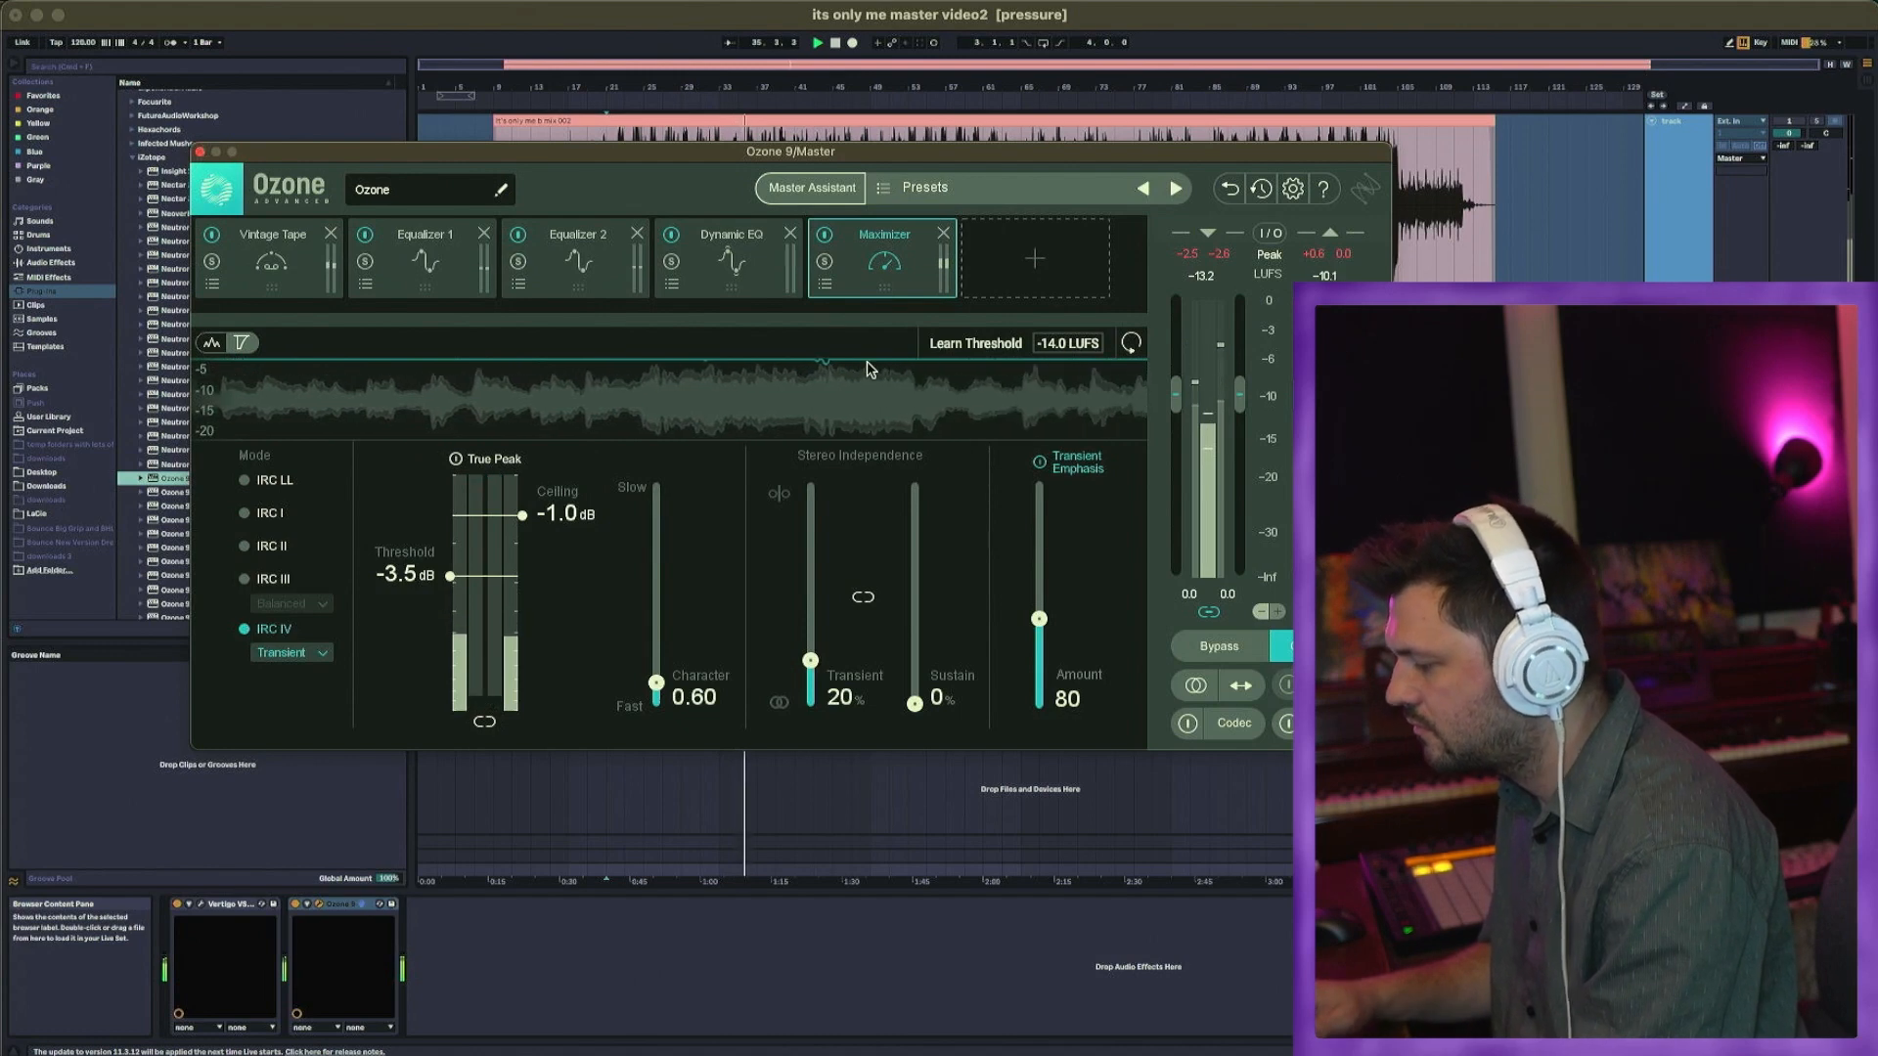
{"action": "left_click", "coordinate": [1227, 651]}
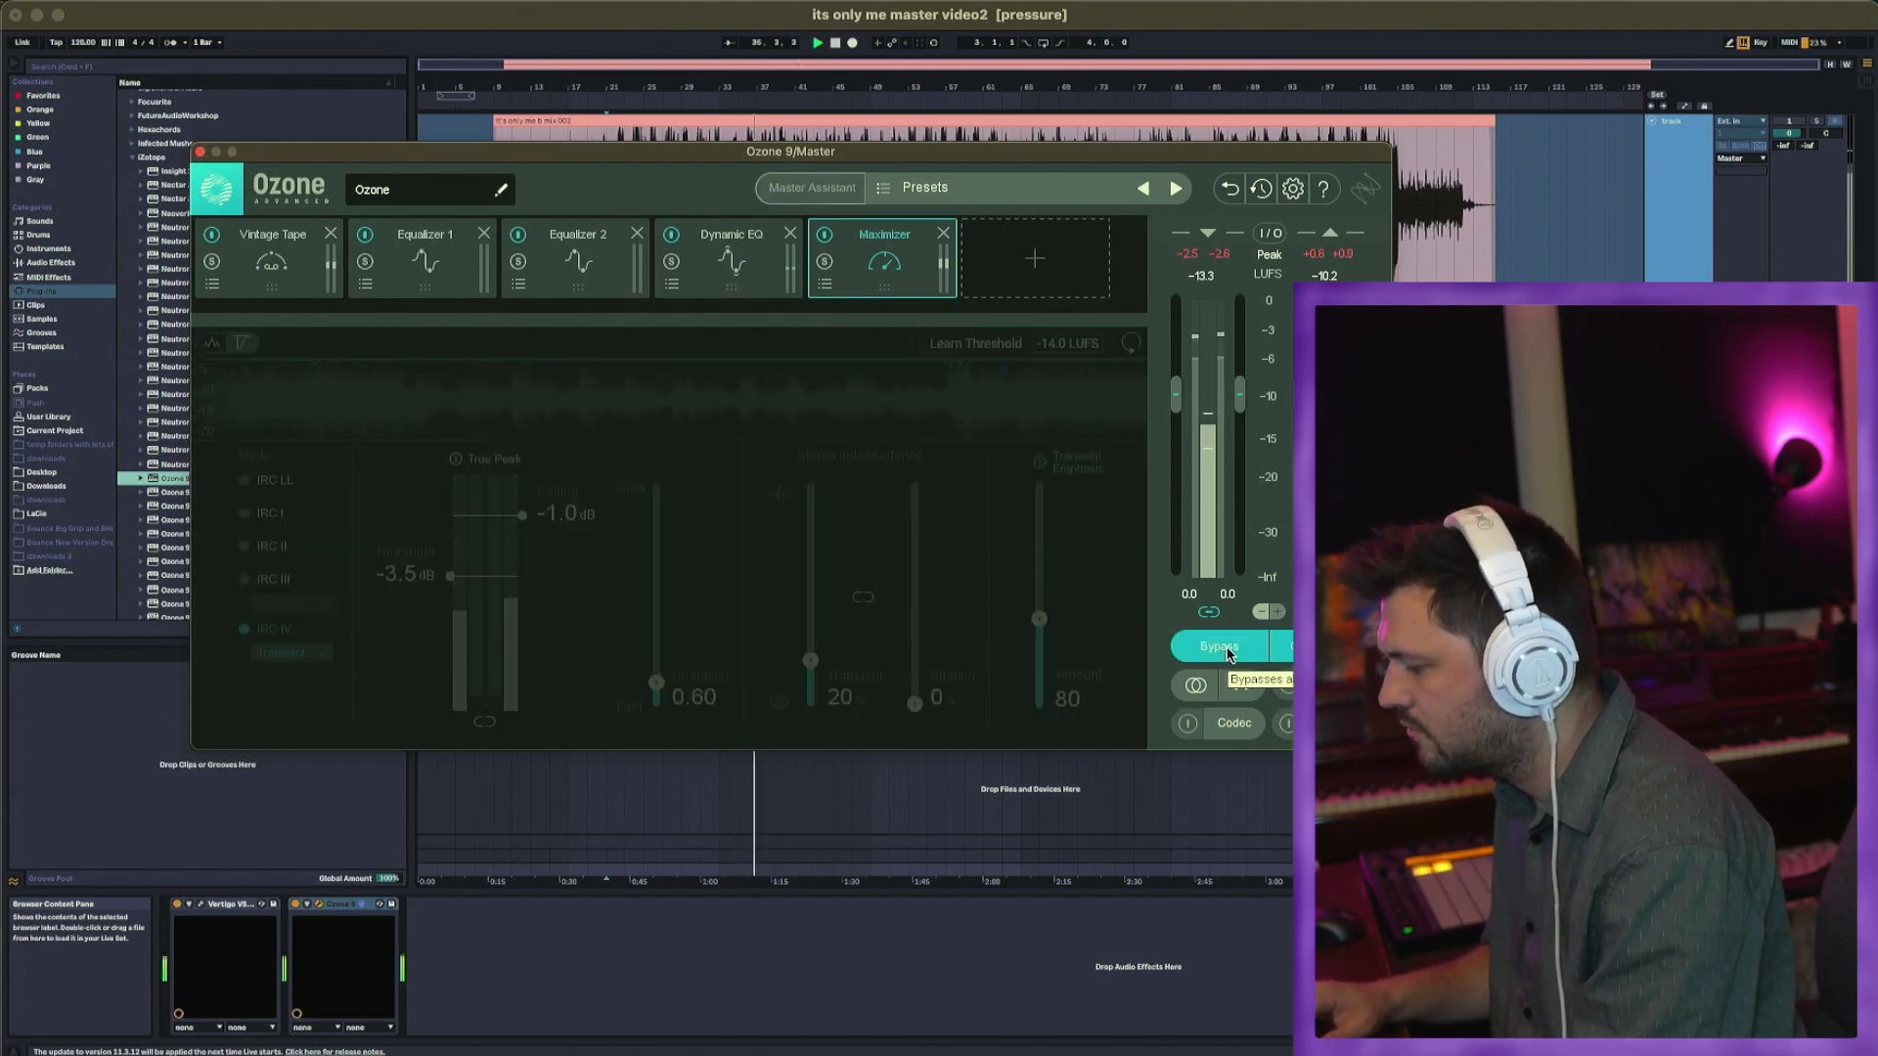
{"action": "left_click", "coordinate": [1228, 650]}
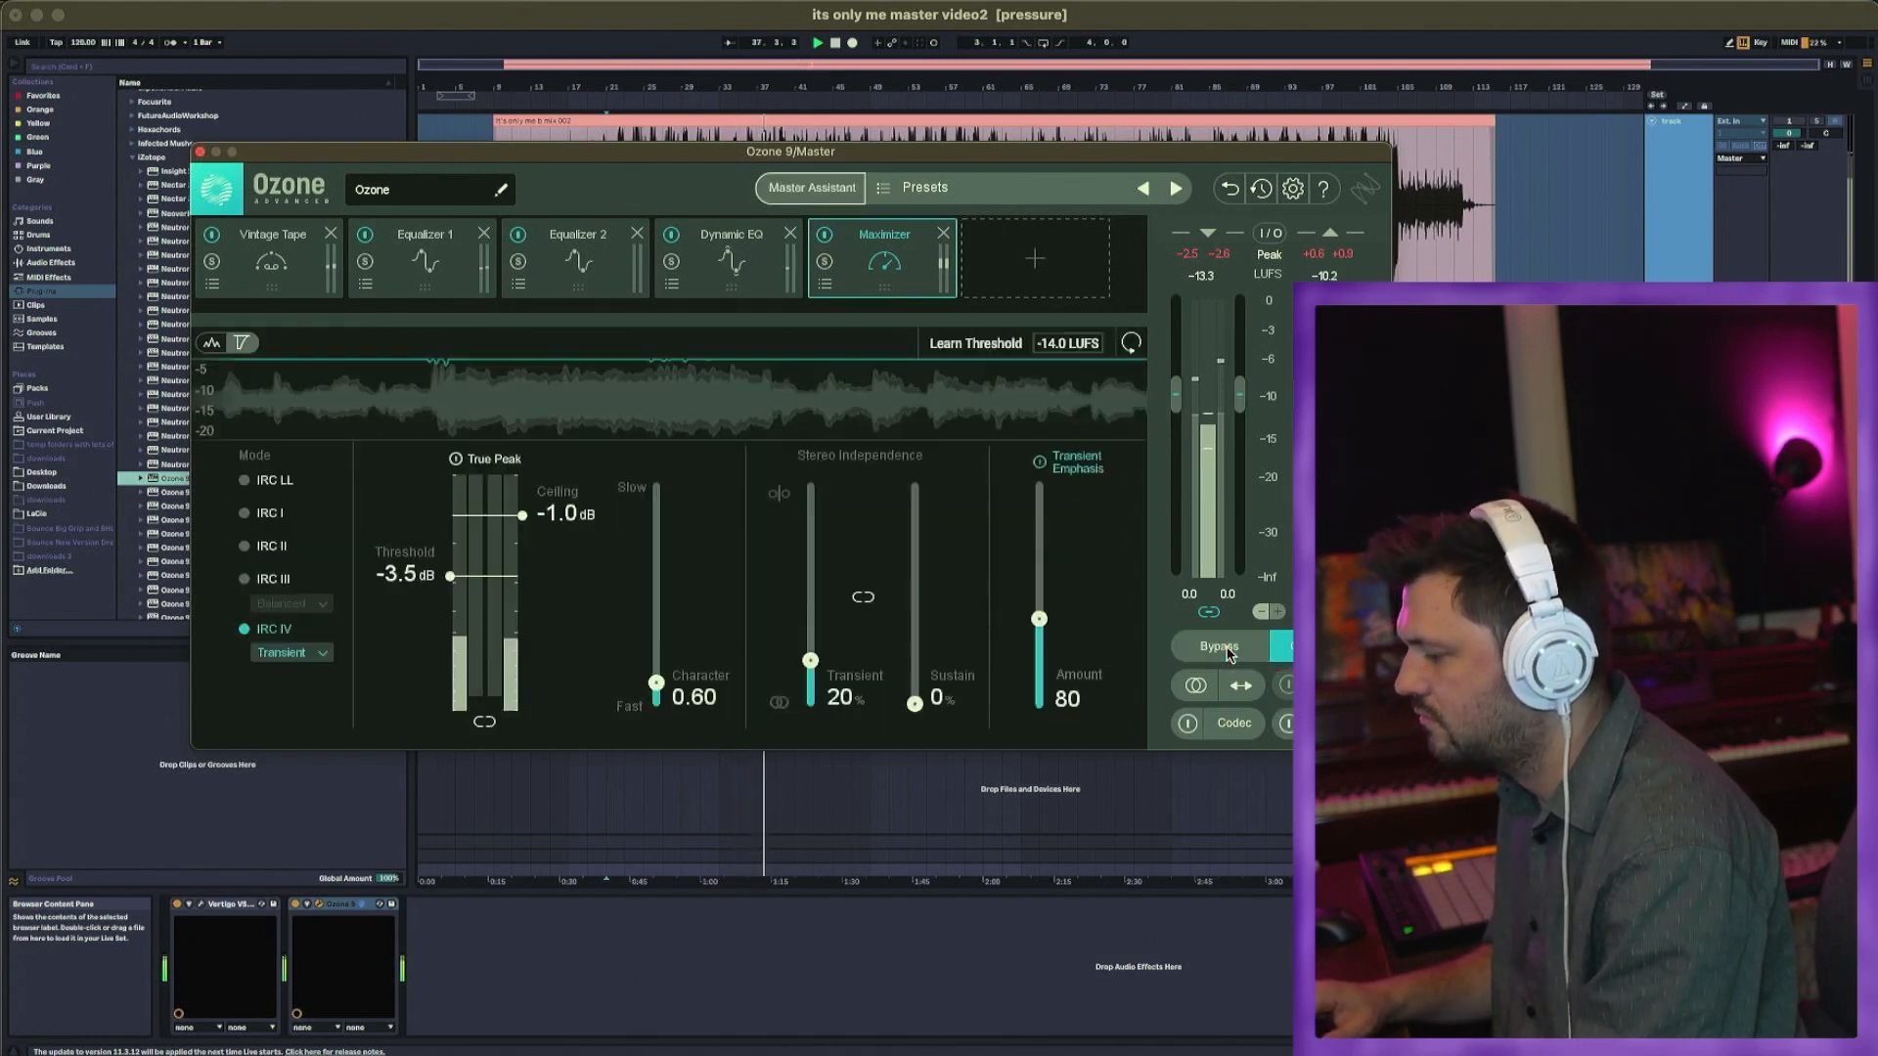
Step: Close the Ozone window and audition the later part of the song from bar 63 in the arrangement
{"action": "left_click", "coordinate": [201, 153]}
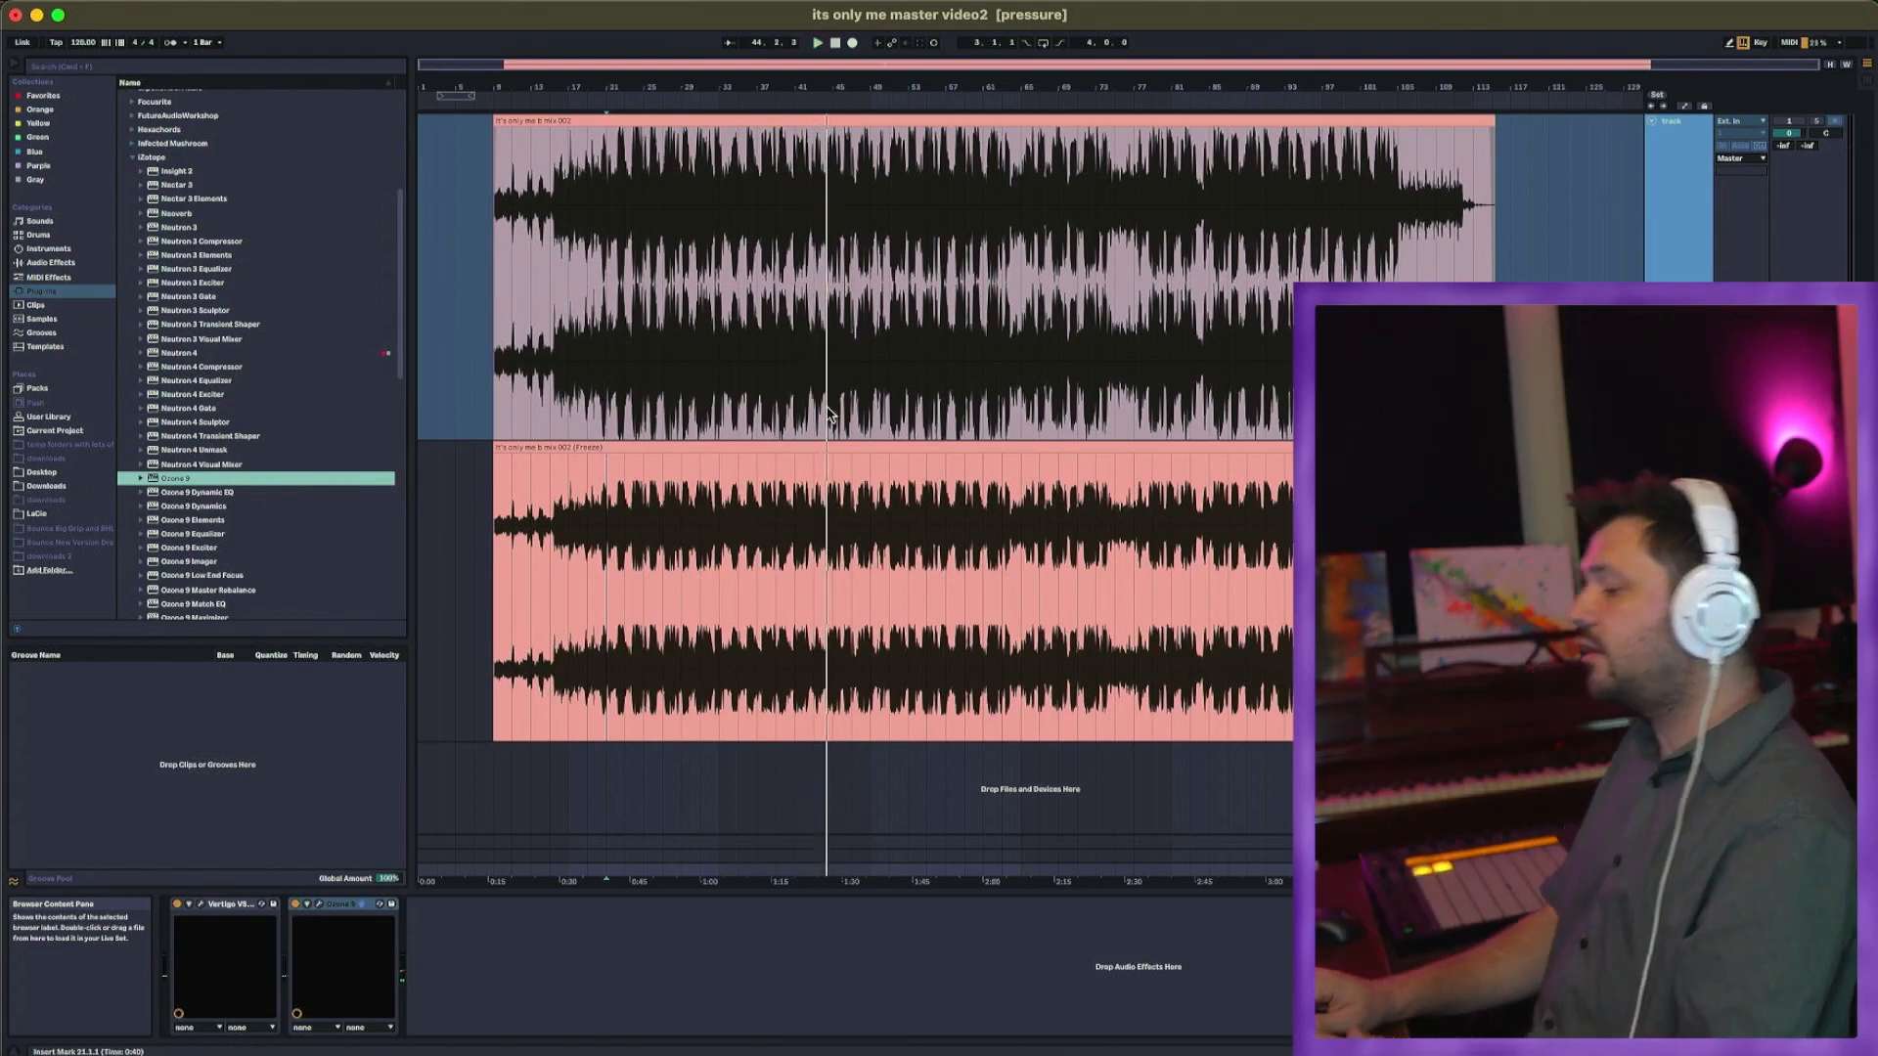
{"action": "left_click", "coordinate": [1073, 561]}
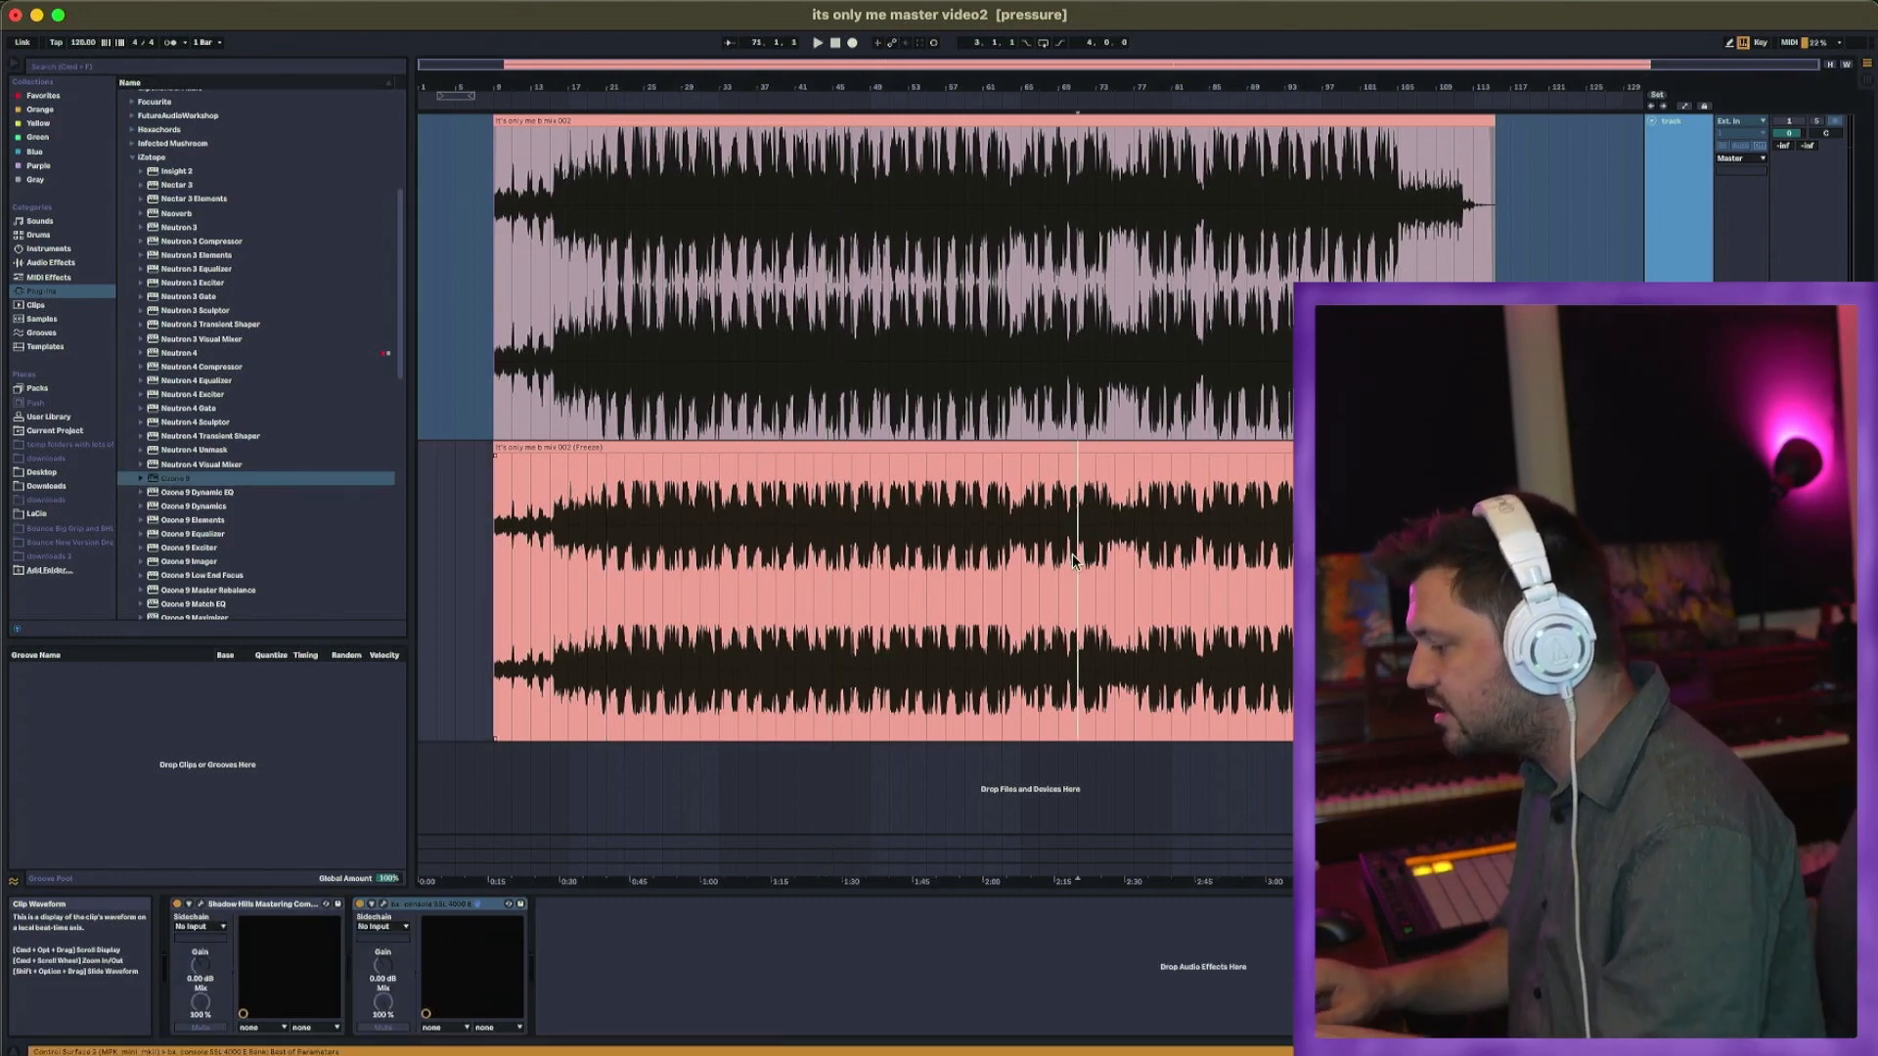
{"action": "left_click", "coordinate": [1000, 593]}
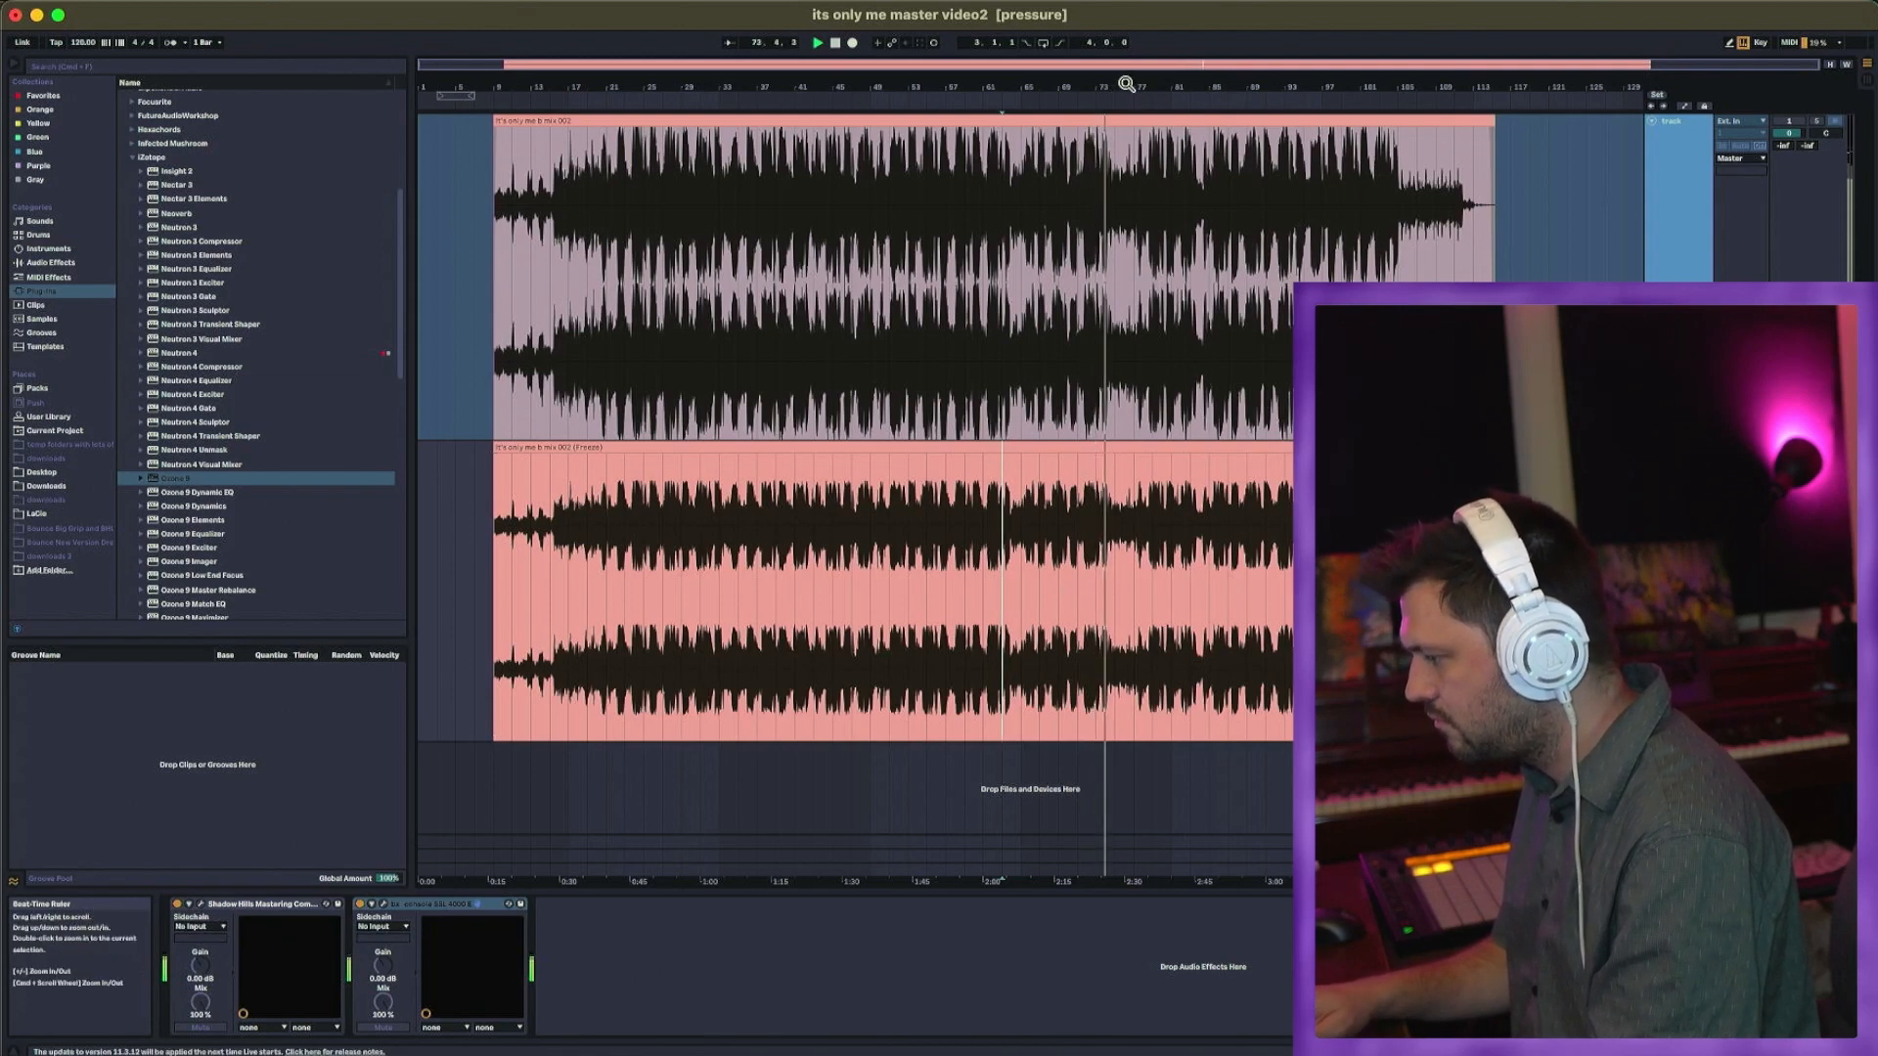
{"action": "left_click_drag", "start_coordinate": [1123, 79], "coordinate": [1125, 113]}
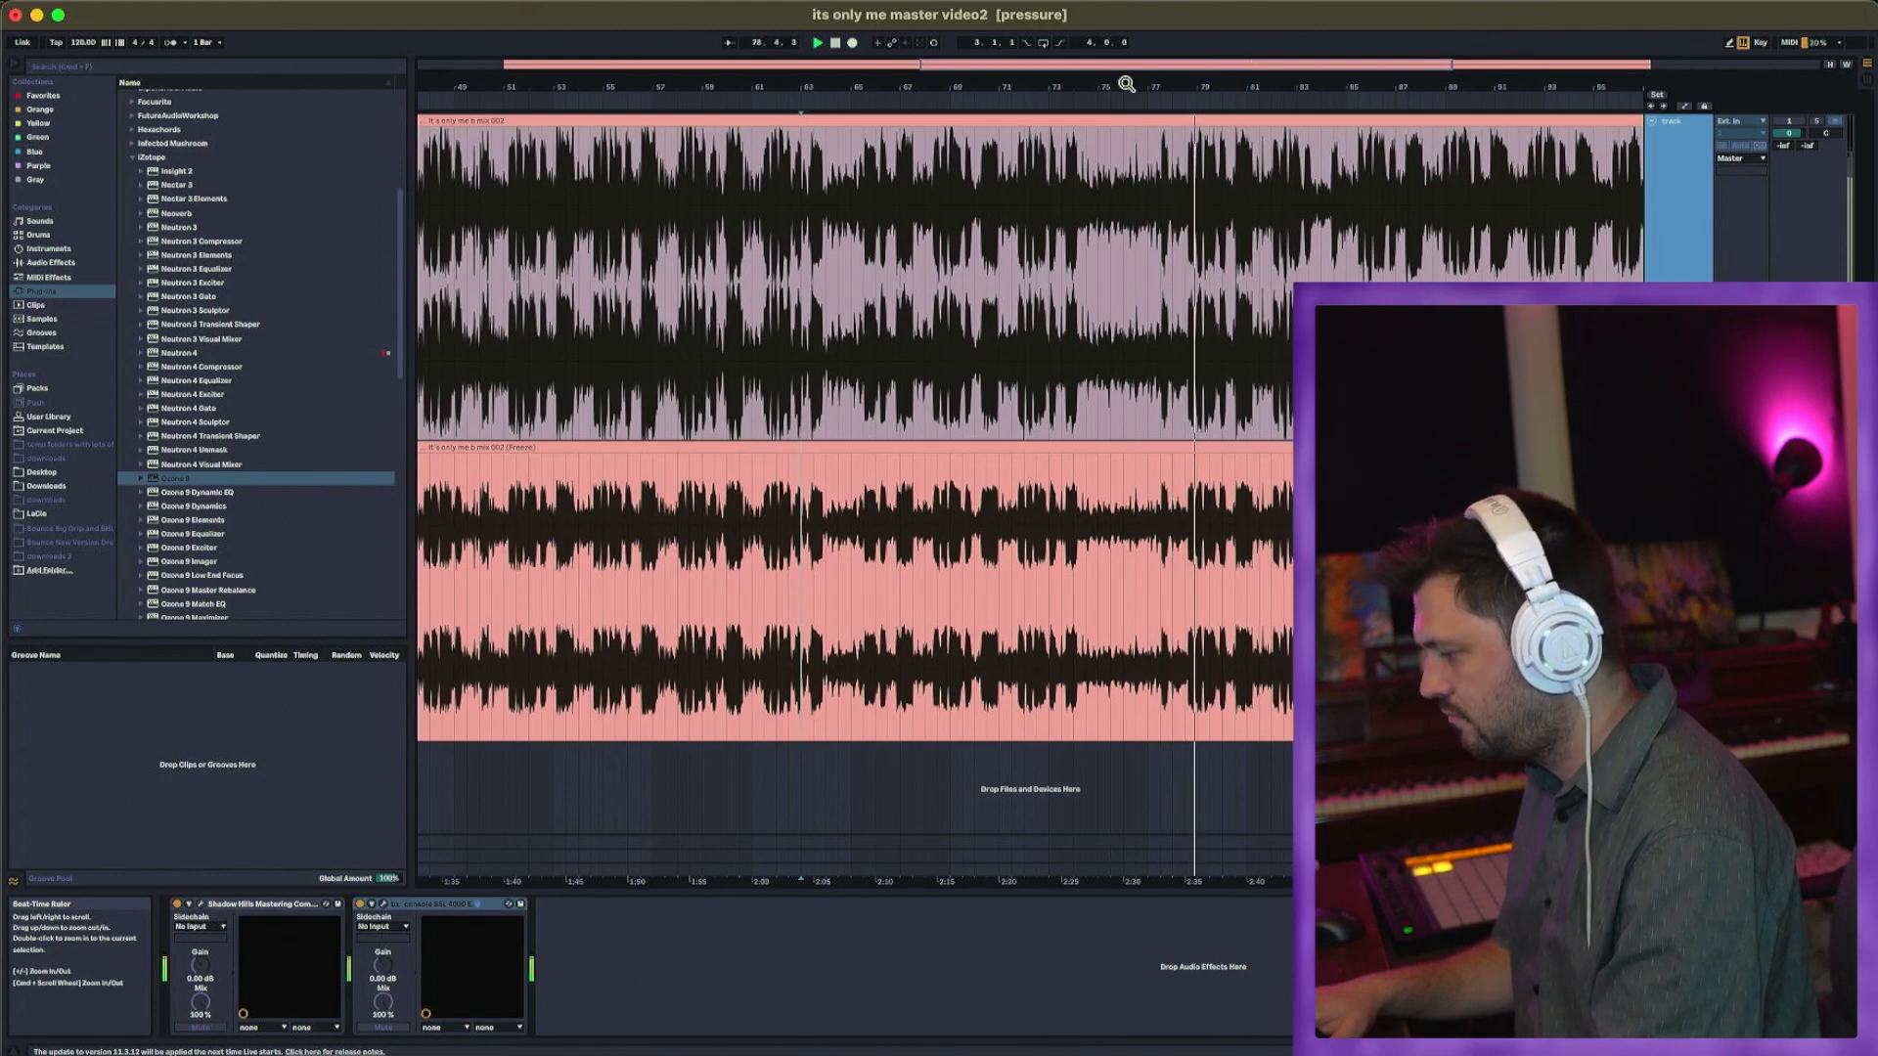
{"action": "double_click", "coordinate": [1127, 84]}
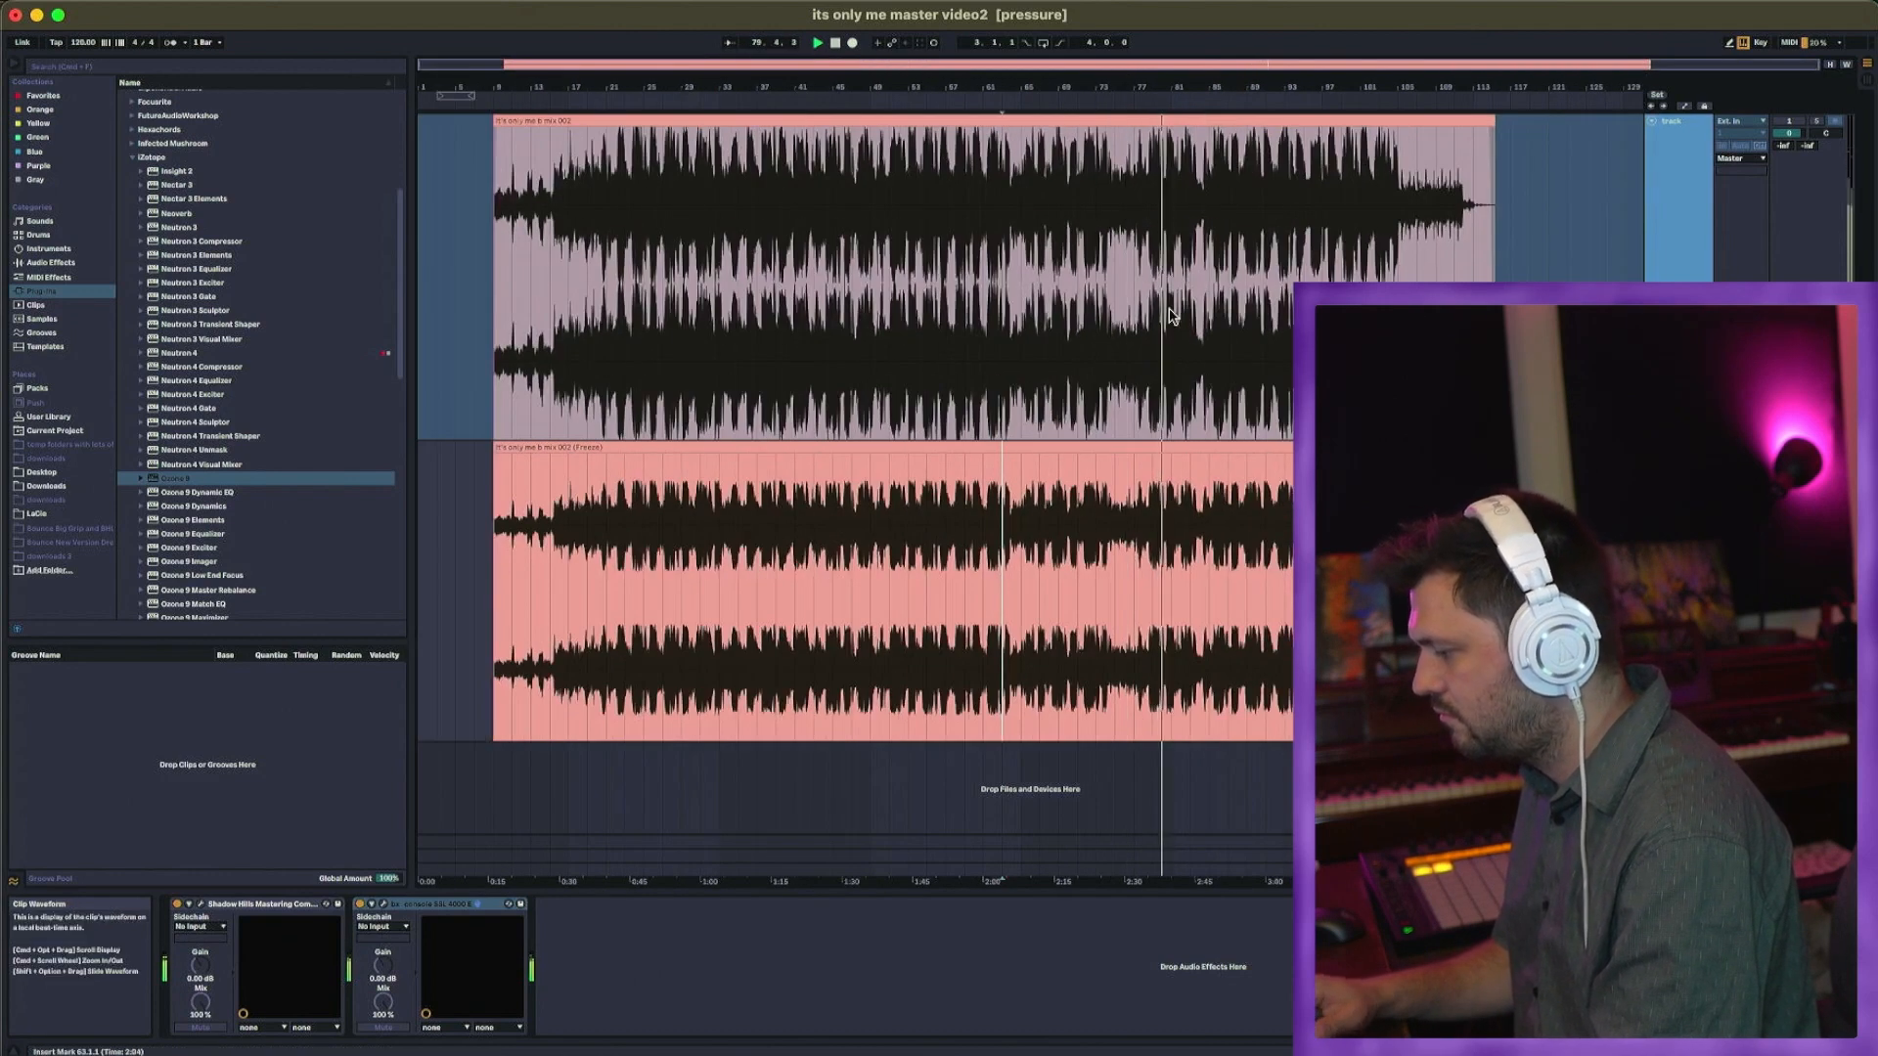